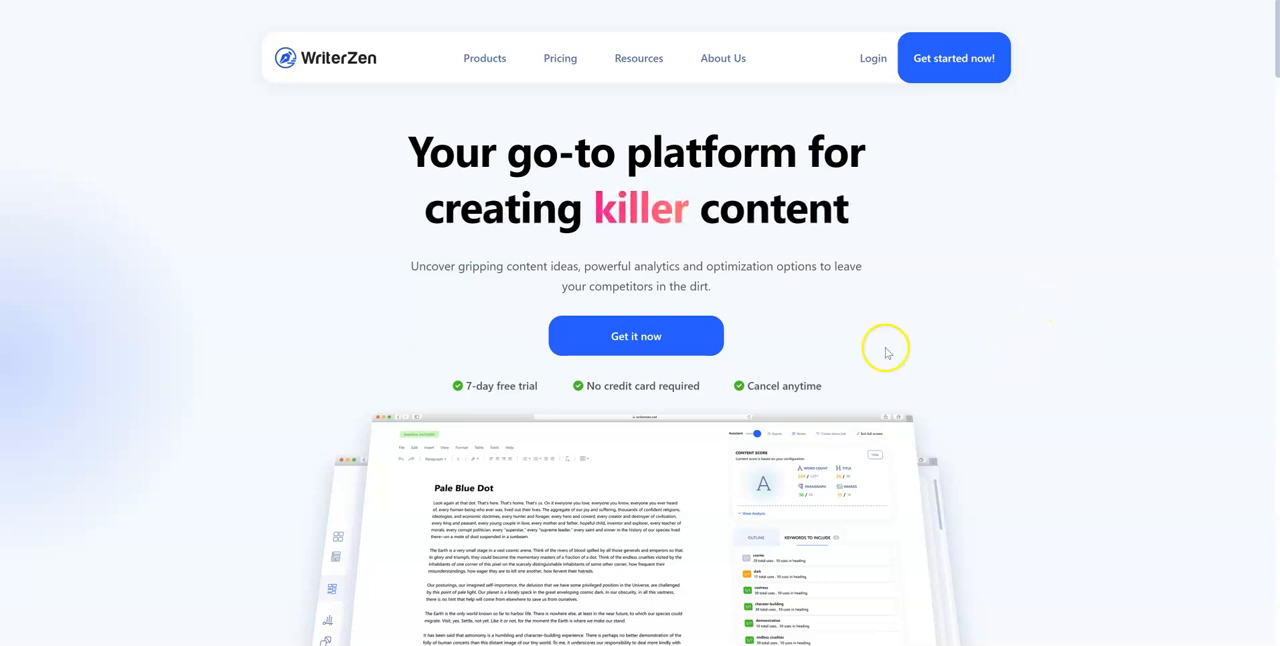
Look through the WriterZen homepage, including the editor preview, usage figures and the Create Content That Thrives section
scroll(780, 334, "down", 3)
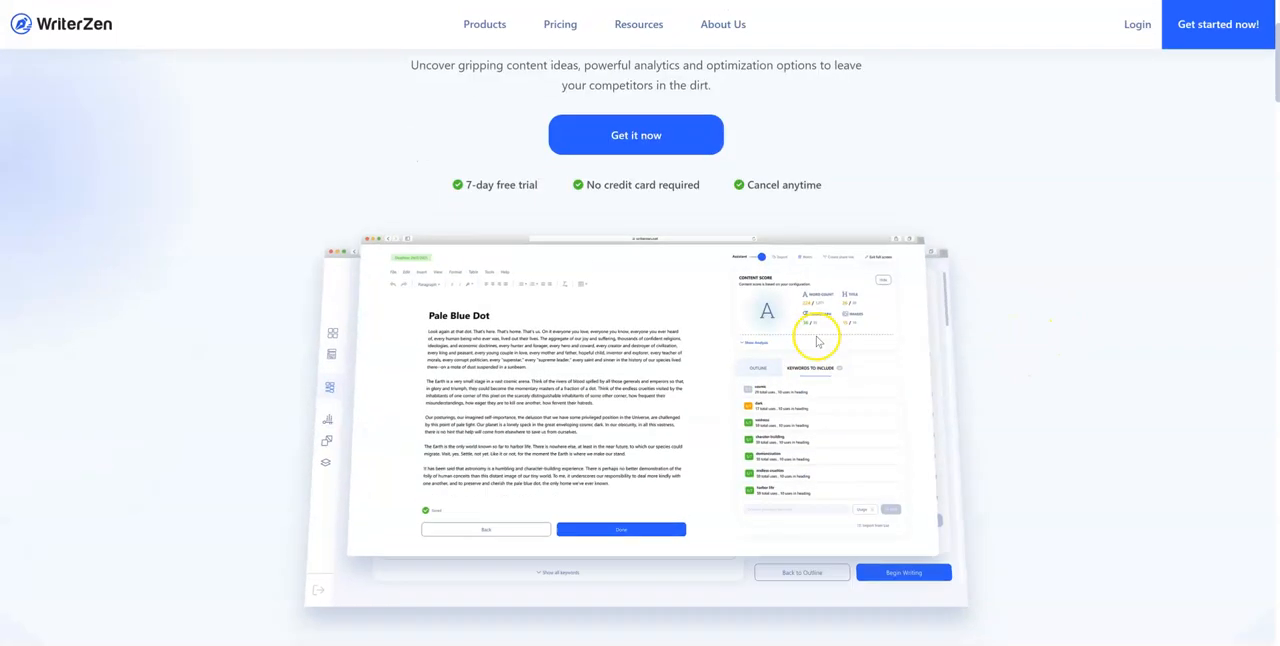
scroll(905, 360, "down", 1)
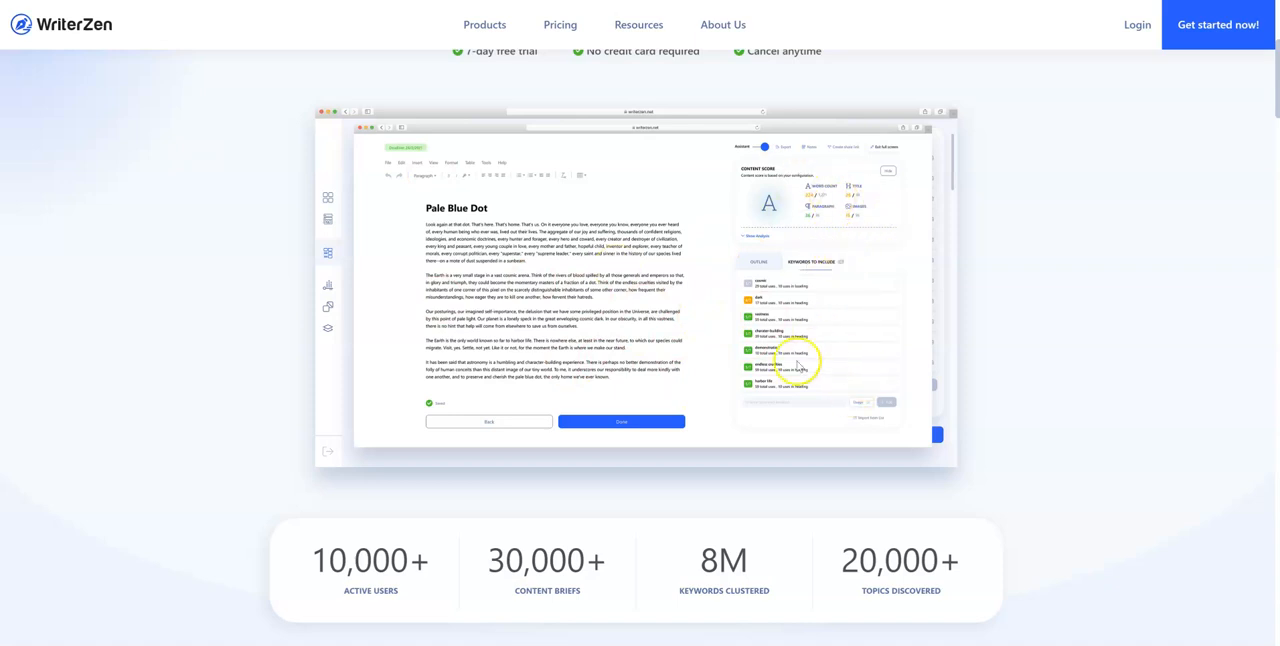
scroll(741, 383, "down", 2)
scroll(745, 372, "up", 2)
scroll(745, 372, "down", 2)
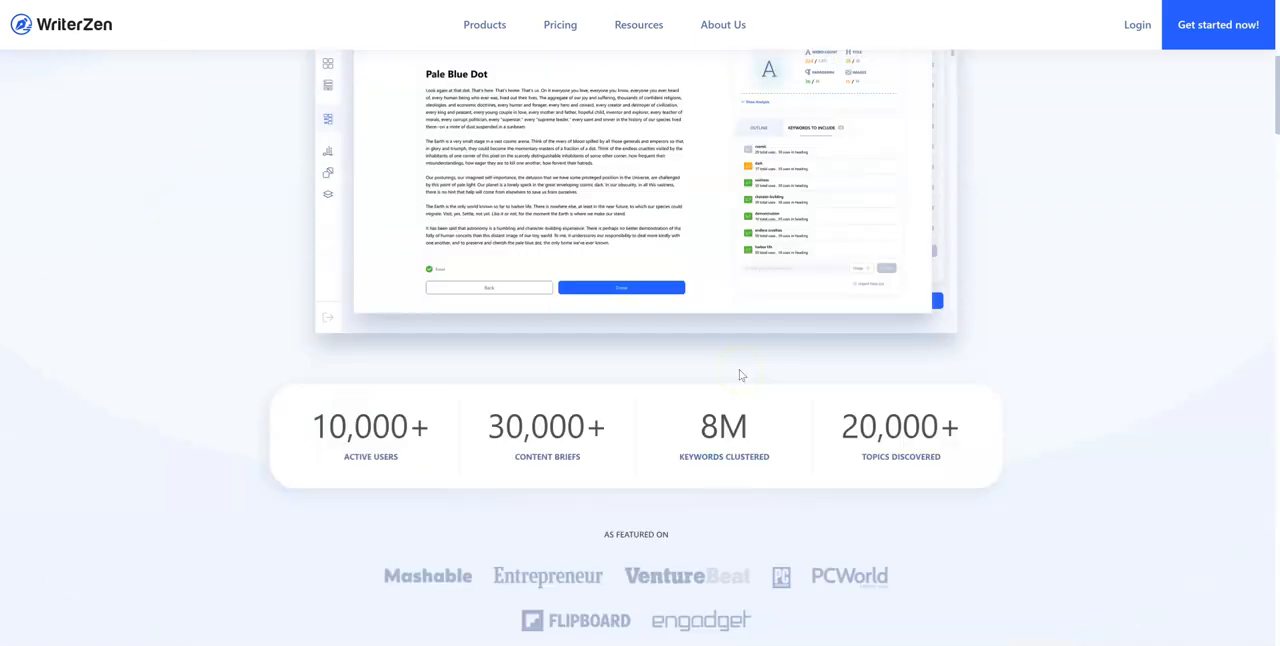
scroll(741, 375, "down", 7)
scroll(745, 400, "up", 5)
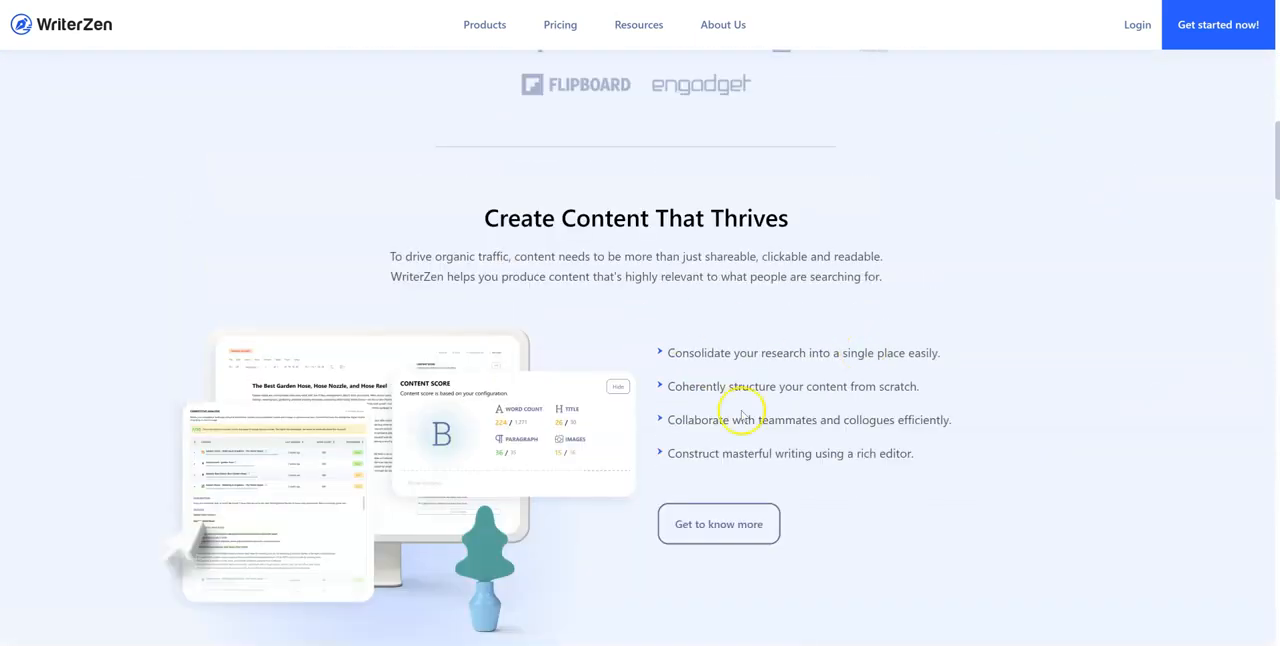
scroll(752, 370, "up", 10)
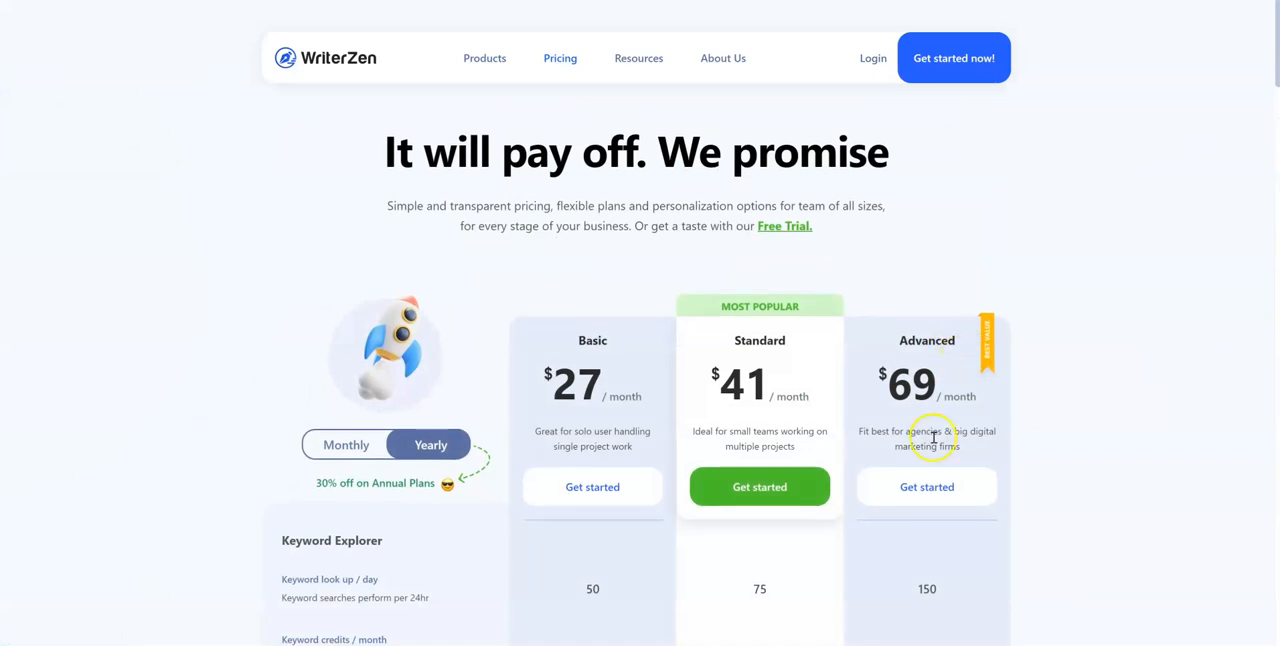
Calculate the Basic plan's yearly cost as 27 × 12 in Calculator, and put the calculator away
scroll(560, 300, "down", 2)
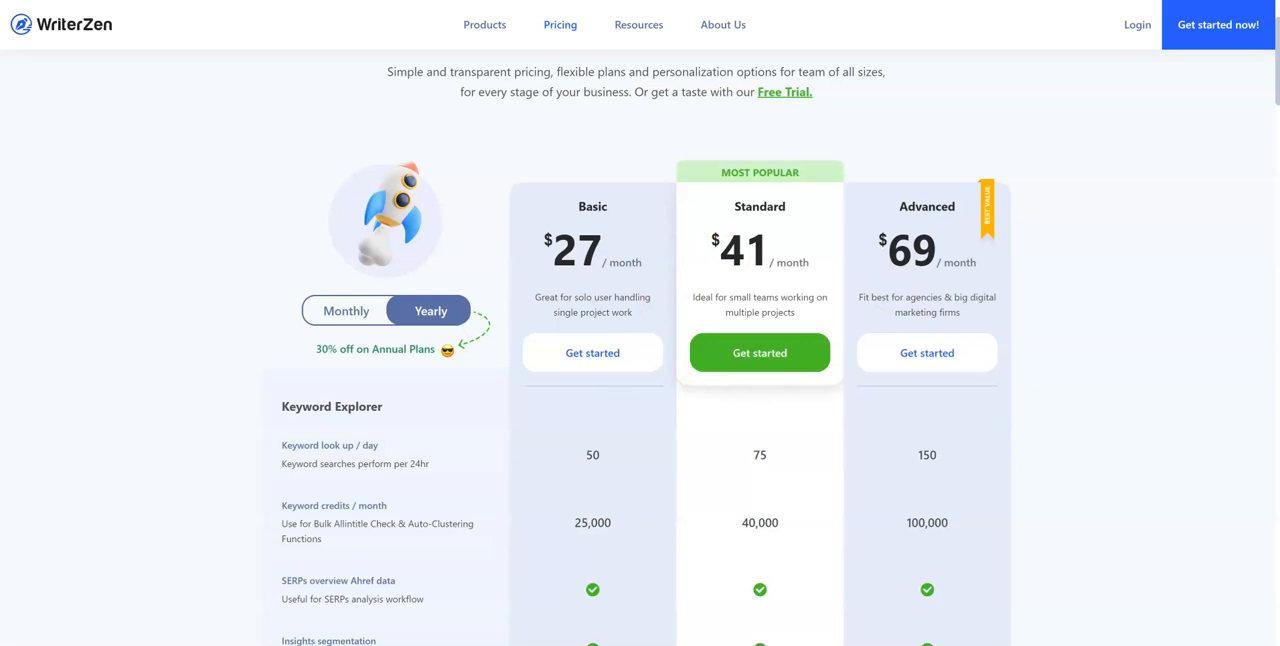
left_click(600, 643)
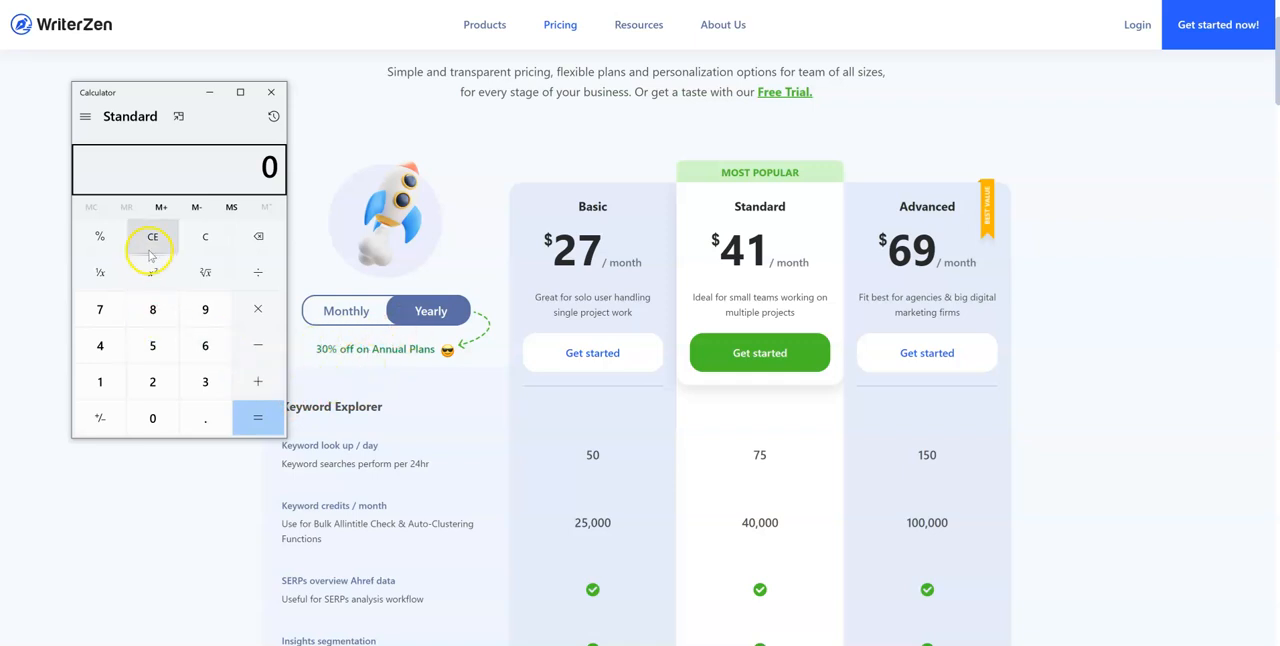
left_click(152, 380)
left_click(100, 310)
left_click(257, 309)
left_click(100, 381)
left_click(152, 381)
left_click(257, 417)
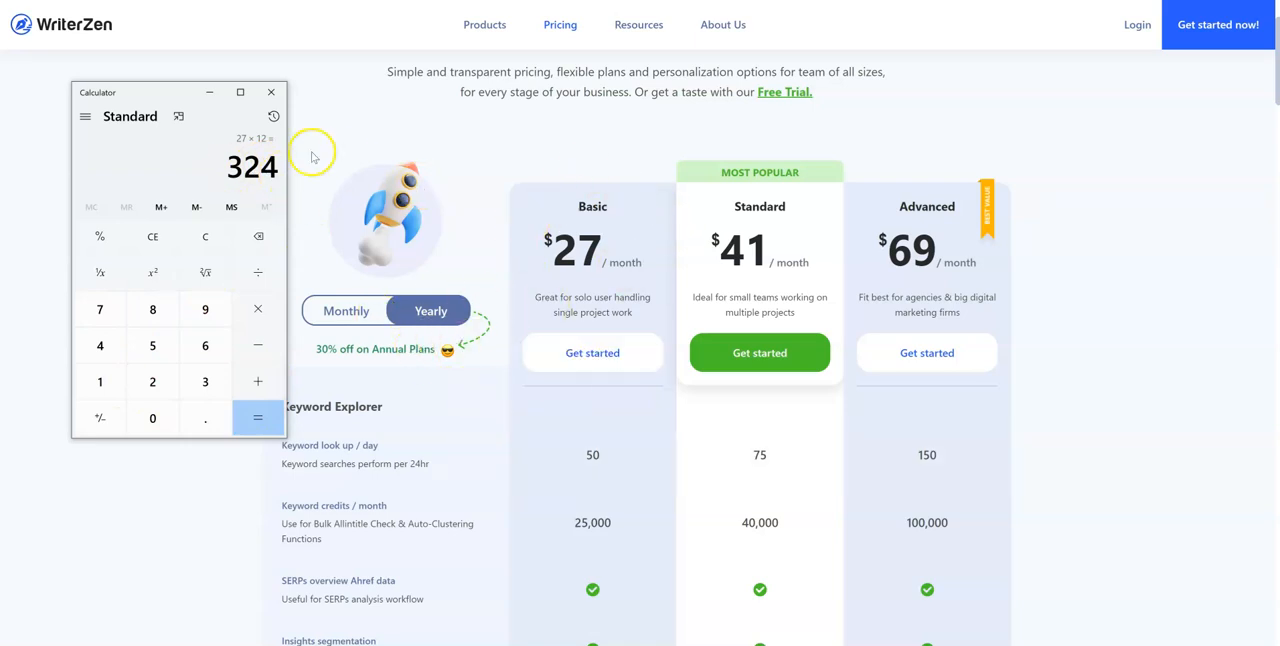
scroll(590, 448, "down", 1)
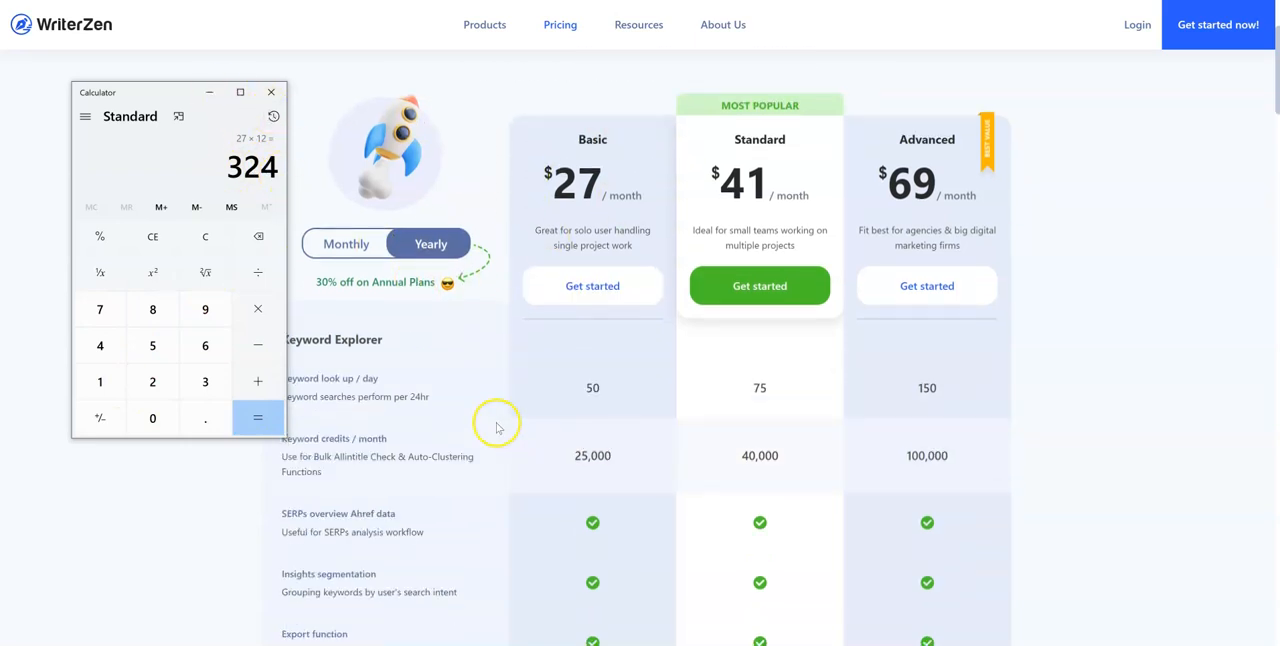
left_click(209, 91)
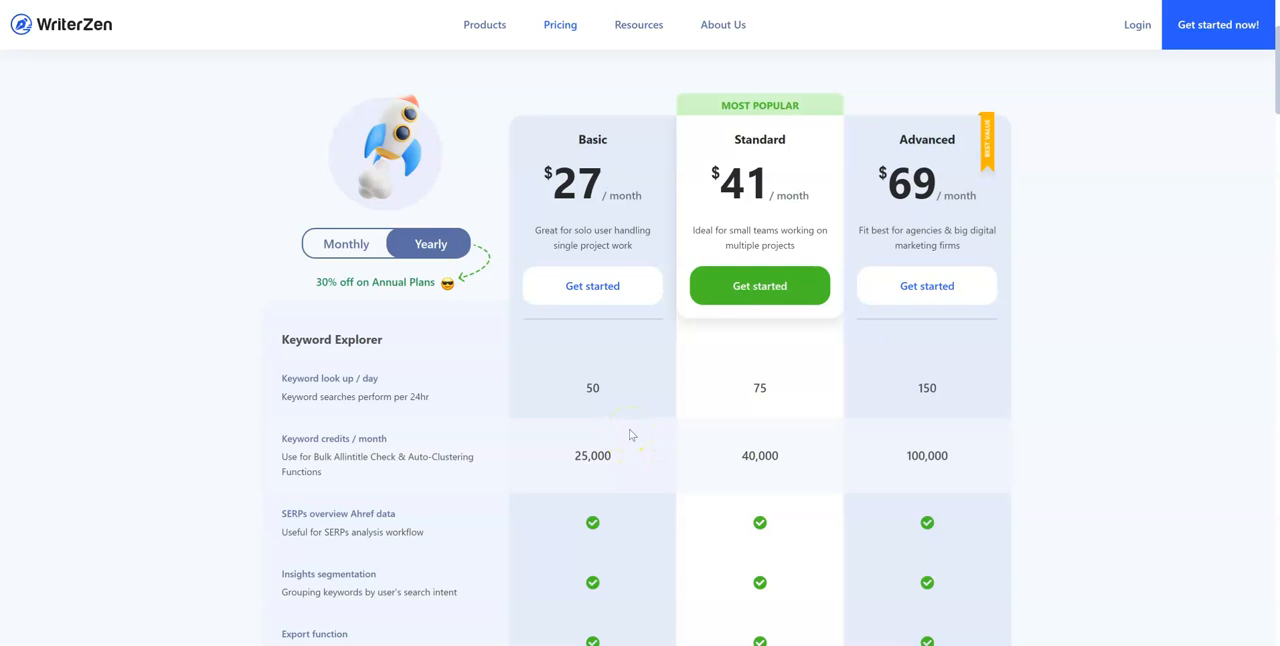
Review the Keyword Explorer and Content Creator features of the three plans in the pricing table
scroll(580, 529, "down", 2)
scroll(589, 494, "up", 2)
scroll(610, 465, "down", 3)
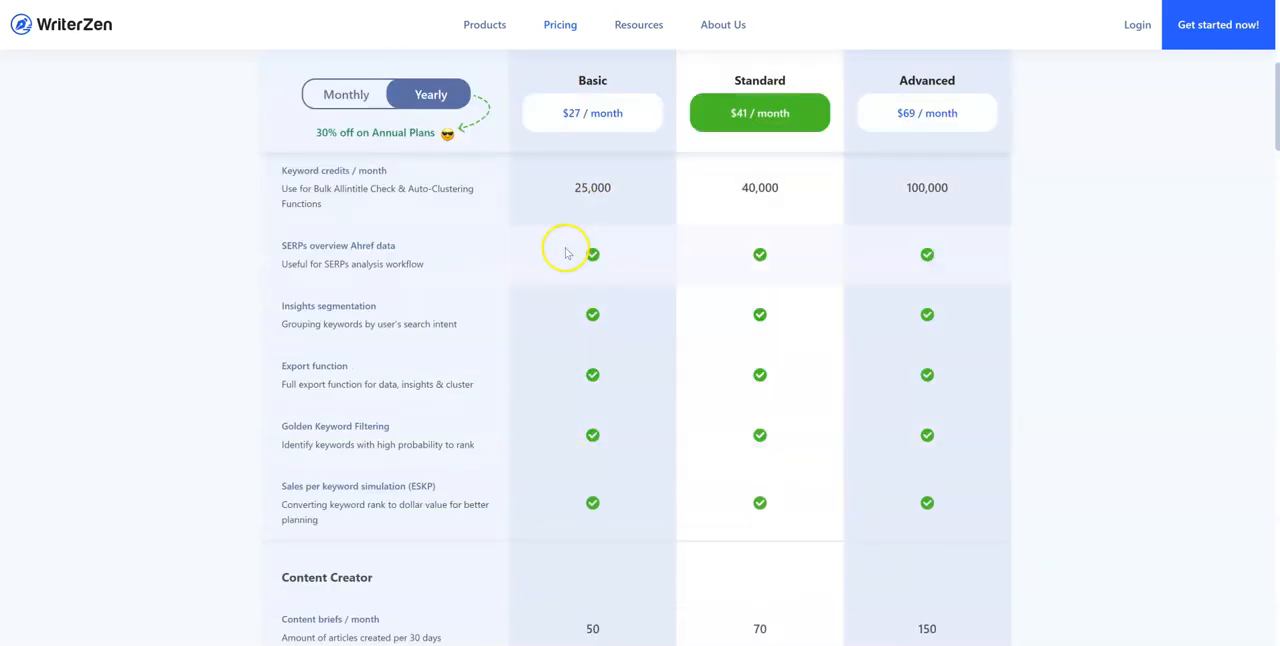
scroll(580, 420, "down", 4)
scroll(586, 414, "up", 5)
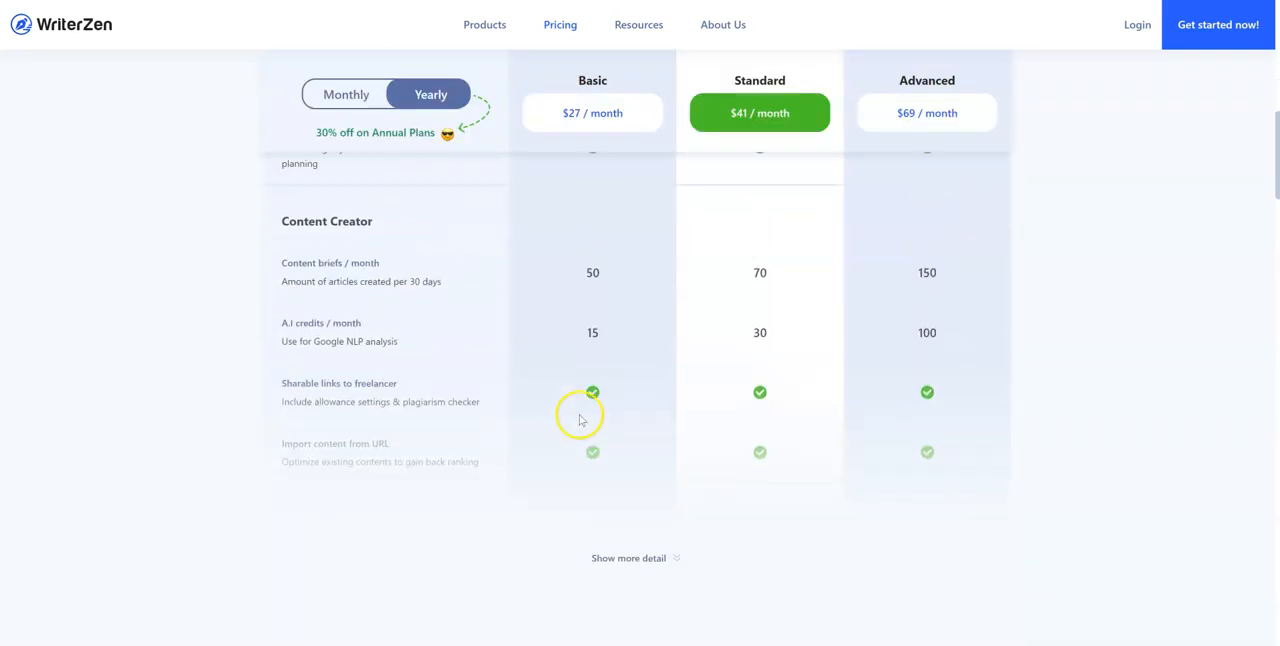
scroll(329, 457, "down", 1)
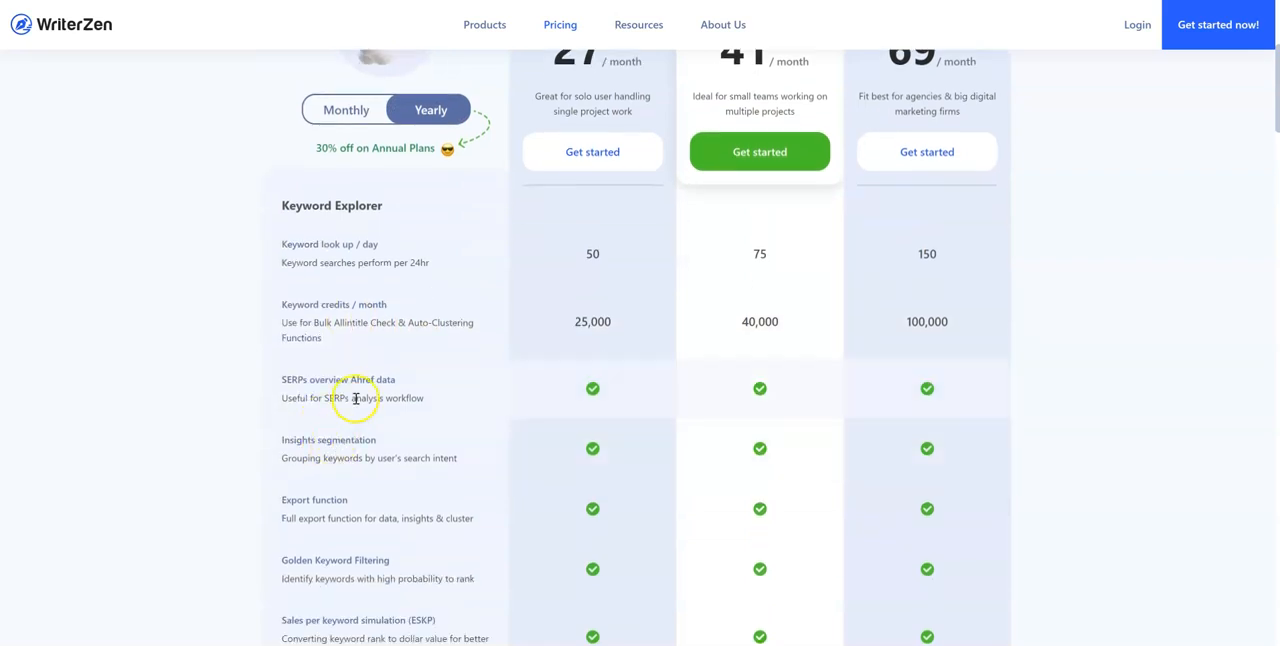
scroll(378, 515, "down", 1)
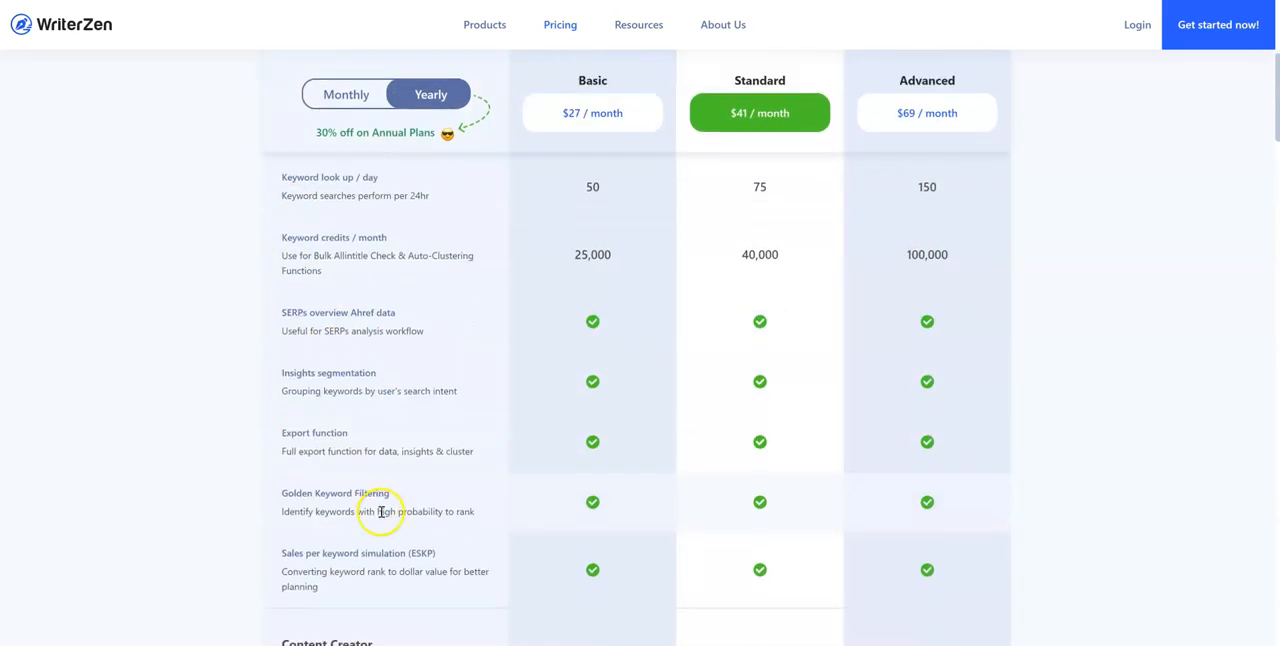
Highlight the SERPs overview feature under Keyword Explorer, narrowing the selection to the words "Ahref data"
left_click_drag(283, 312, 429, 331)
scroll(635, 505, "down", 1)
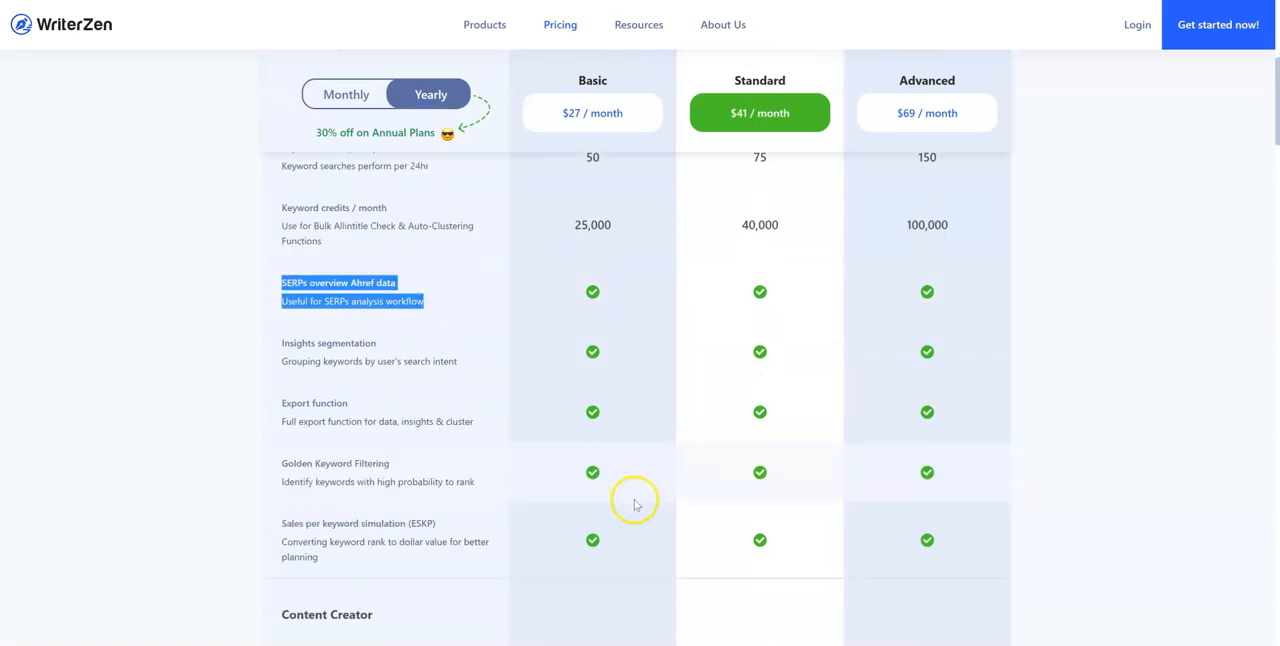
scroll(634, 497, "down", 3)
scroll(337, 463, "up", 5)
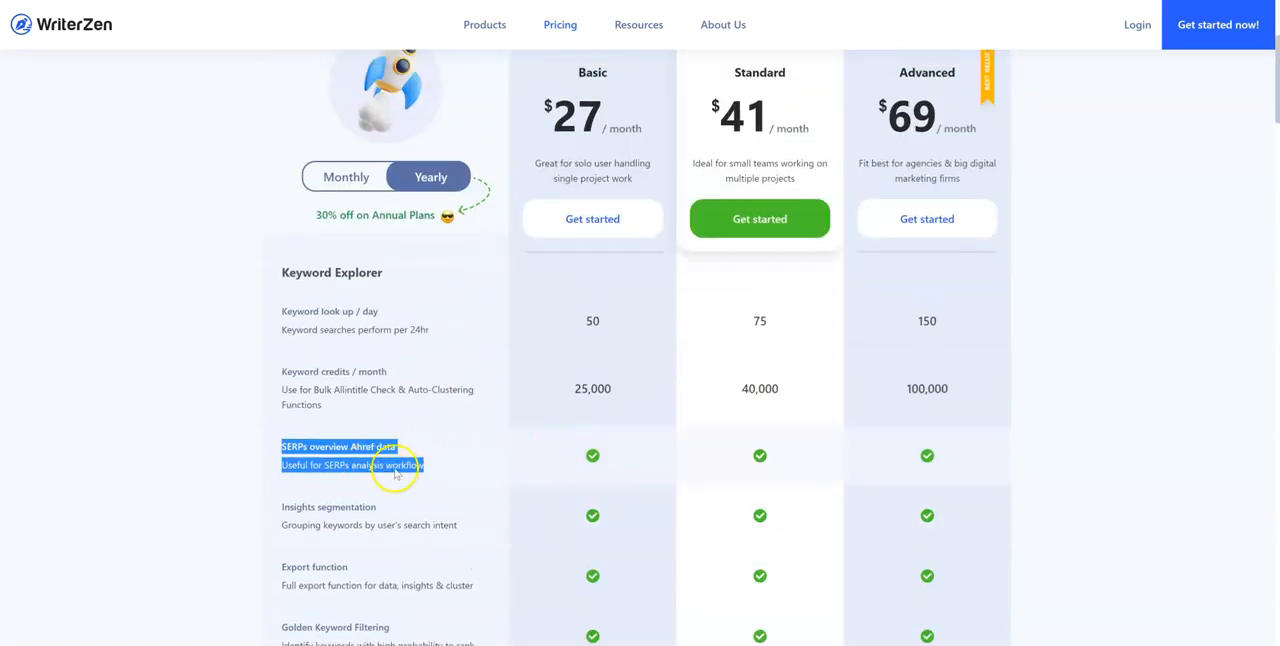
left_click(369, 441)
left_click_drag(353, 446, 403, 451)
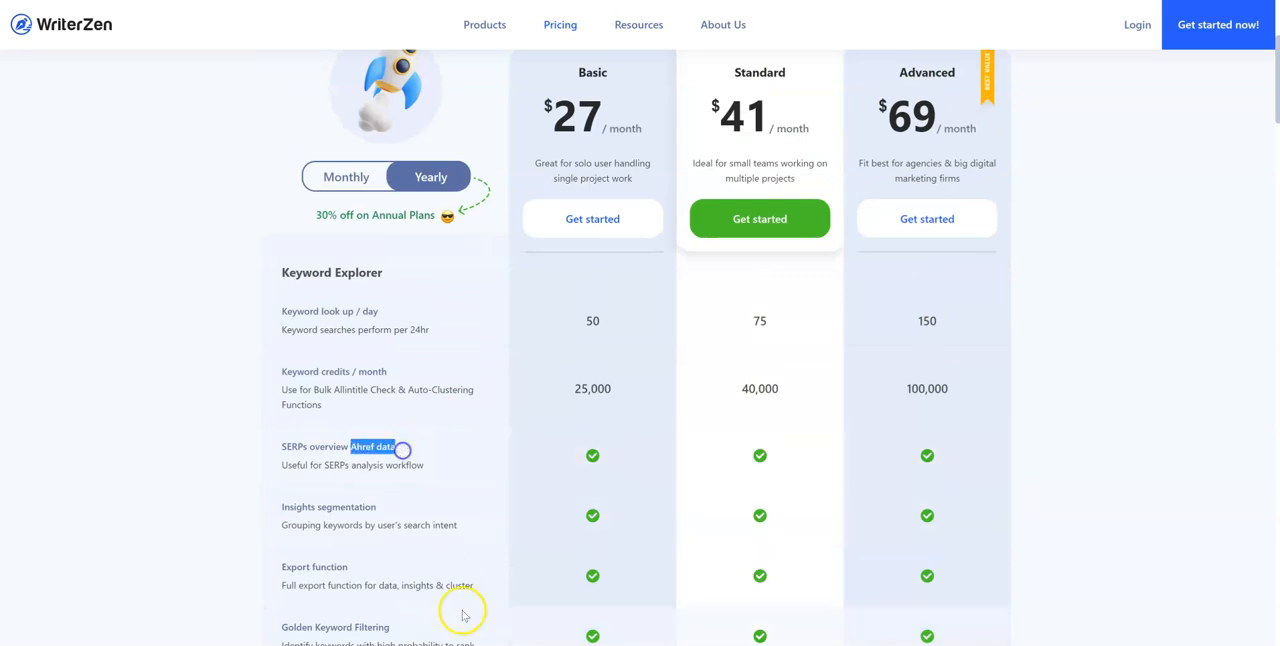
Review the remaining Keyword Explorer features and highlight the A.I credits / month entry under Content Creator
scroll(592, 550, "down", 1)
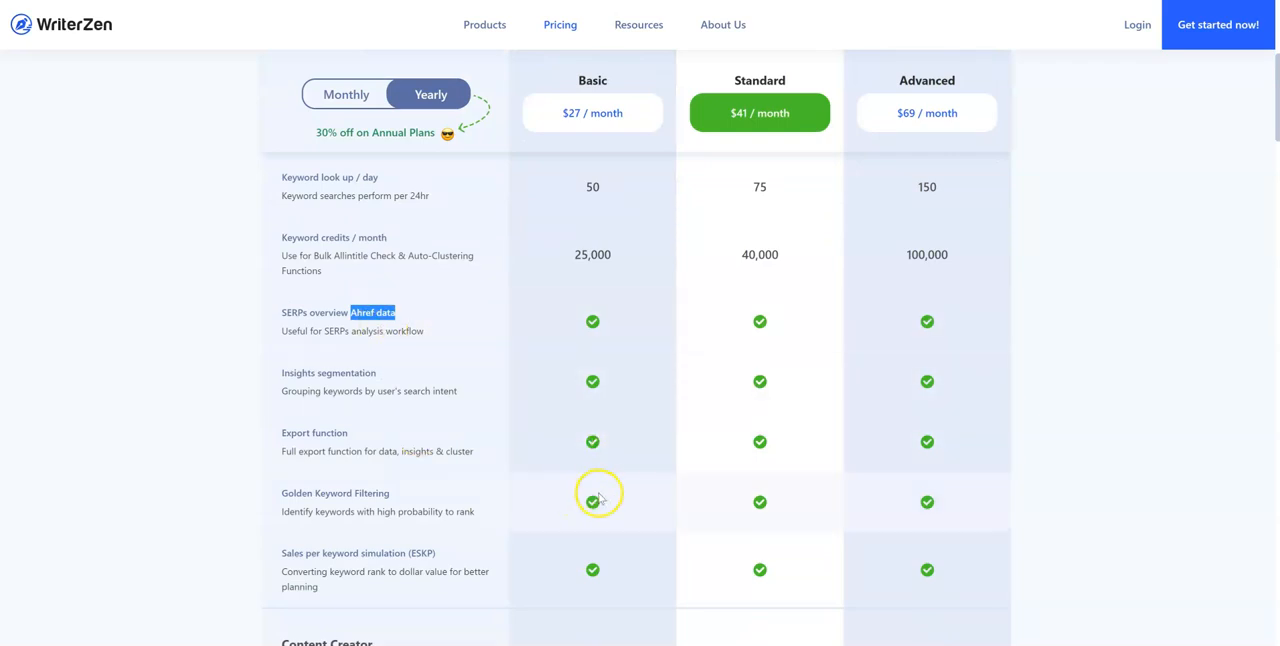
scroll(593, 499, "down", 1)
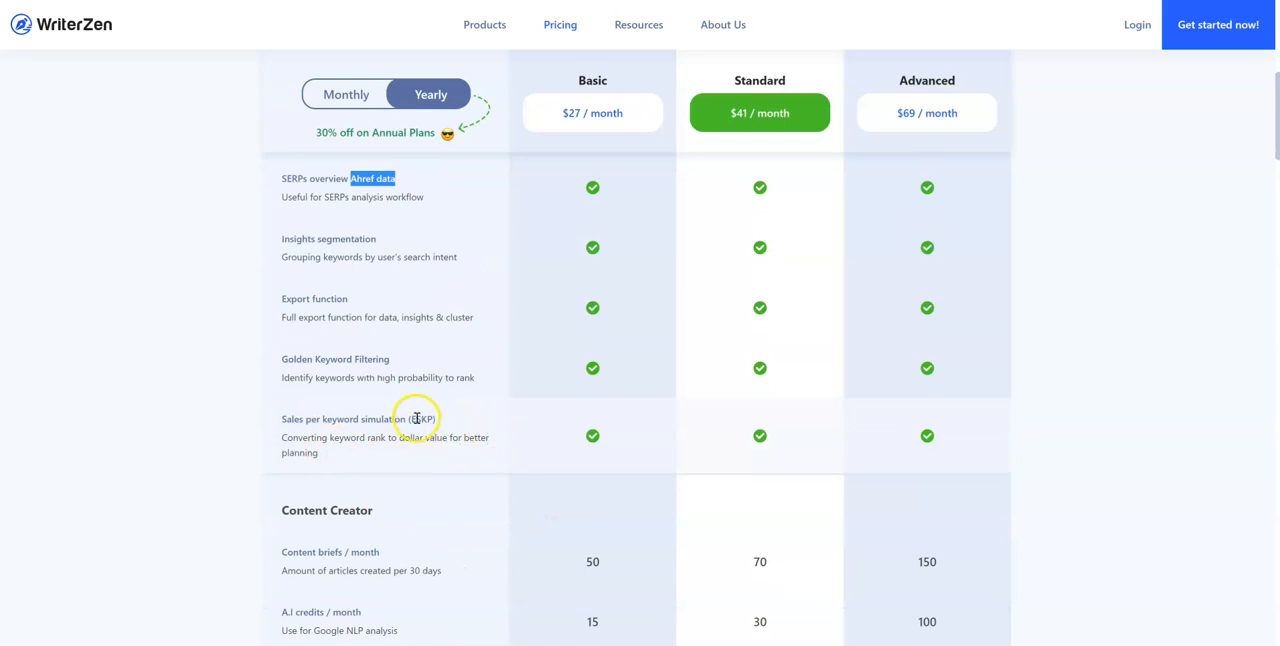
scroll(610, 462, "up", 1)
scroll(608, 458, "down", 2)
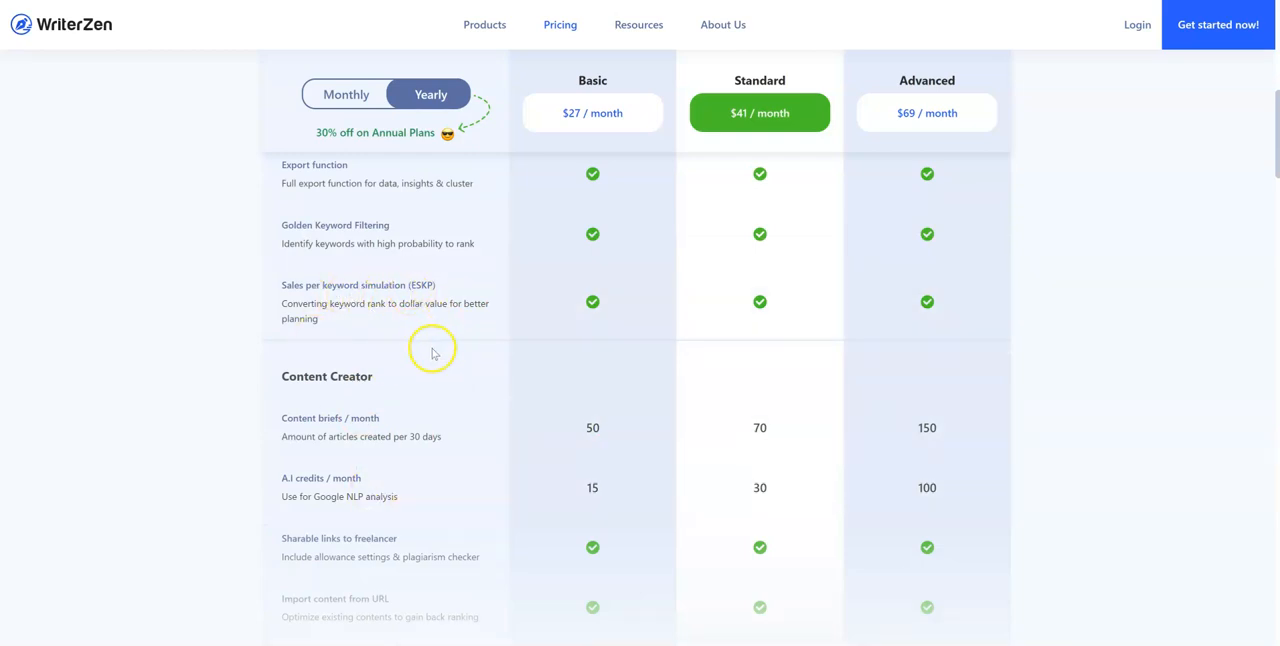
scroll(415, 445, "down", 1)
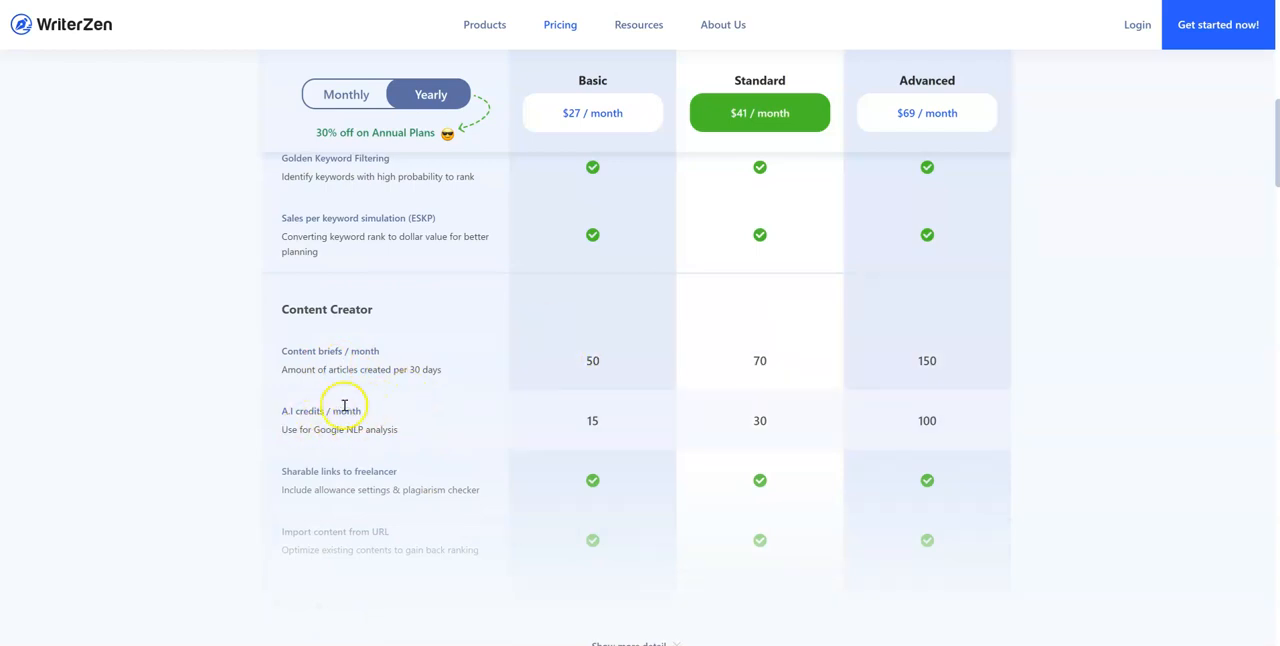
left_click_drag(284, 412, 409, 449)
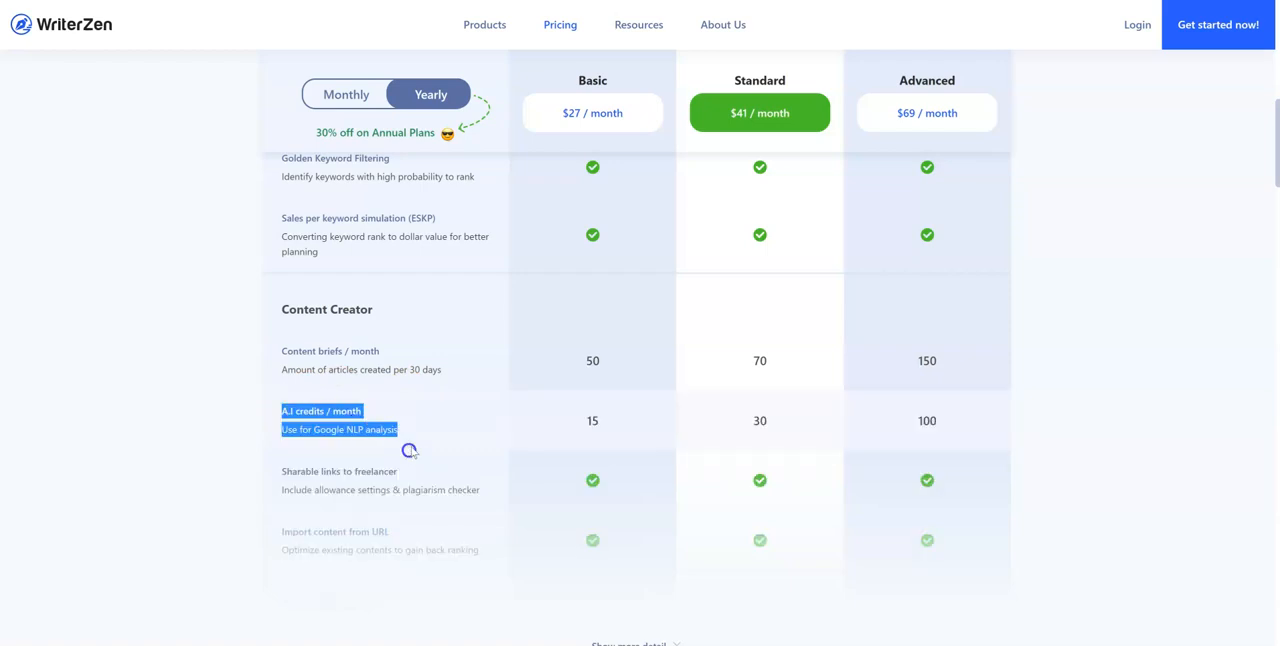
Expand the plan comparison table to show its additional feature details
scroll(514, 437, "down", 3)
left_click(600, 377)
scroll(534, 405, "down", 2)
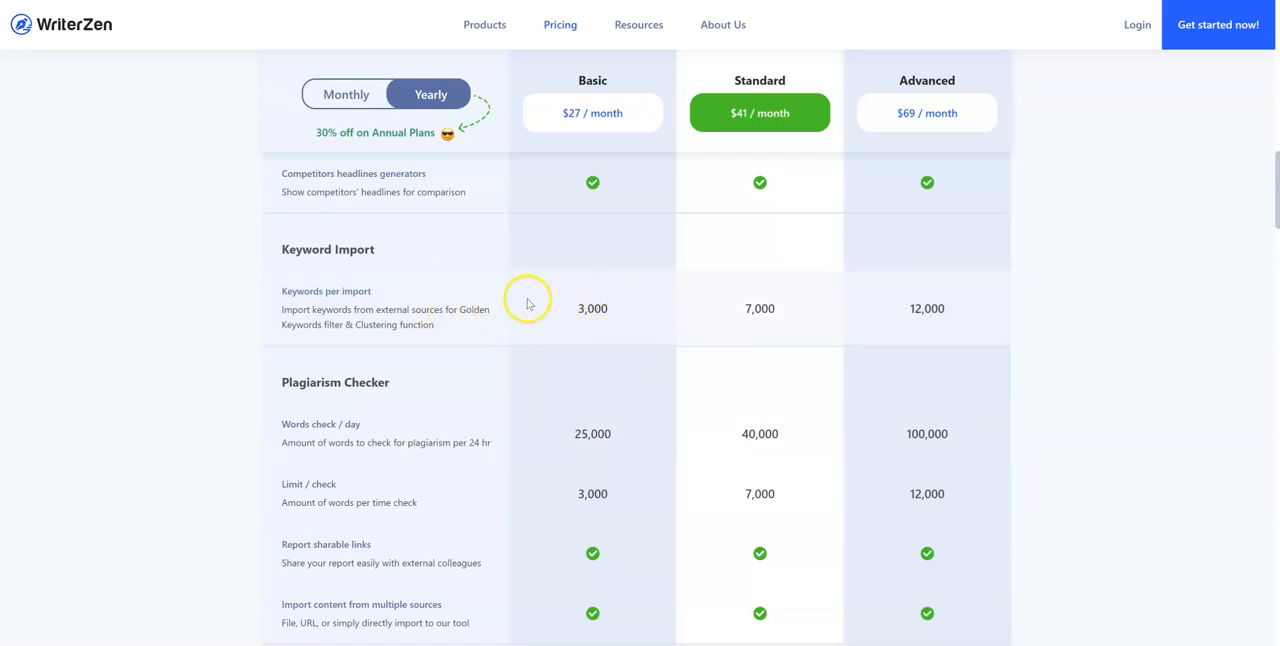
Highlight the Basic plan's daily word allowance and per-check limit in the Plagiarism Checker section
scroll(506, 334, "down", 3)
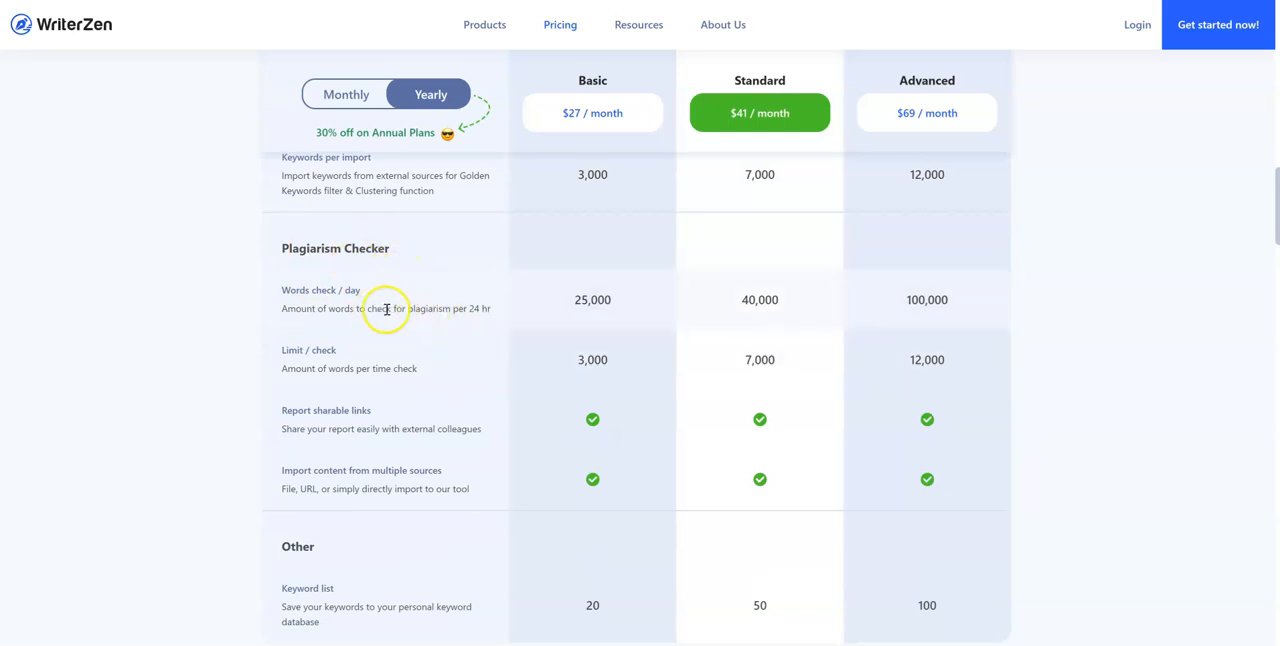
left_click_drag(573, 302, 627, 302)
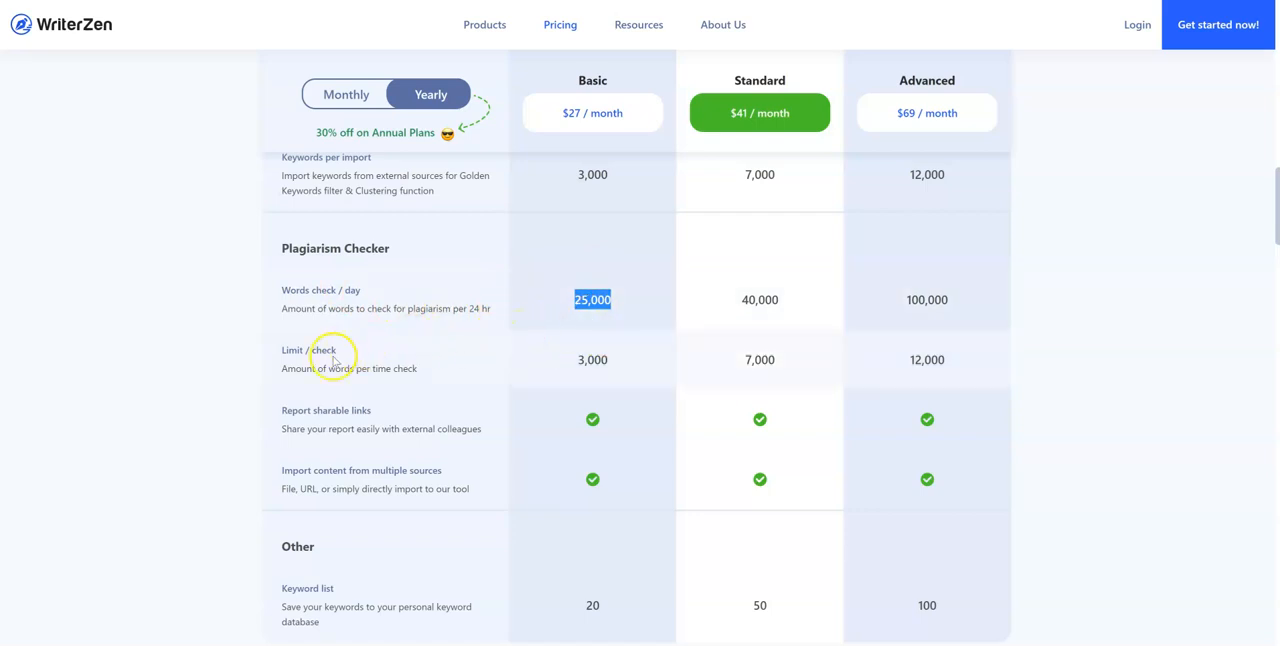
scroll(409, 349, "down", 2)
scroll(480, 347, "up", 1)
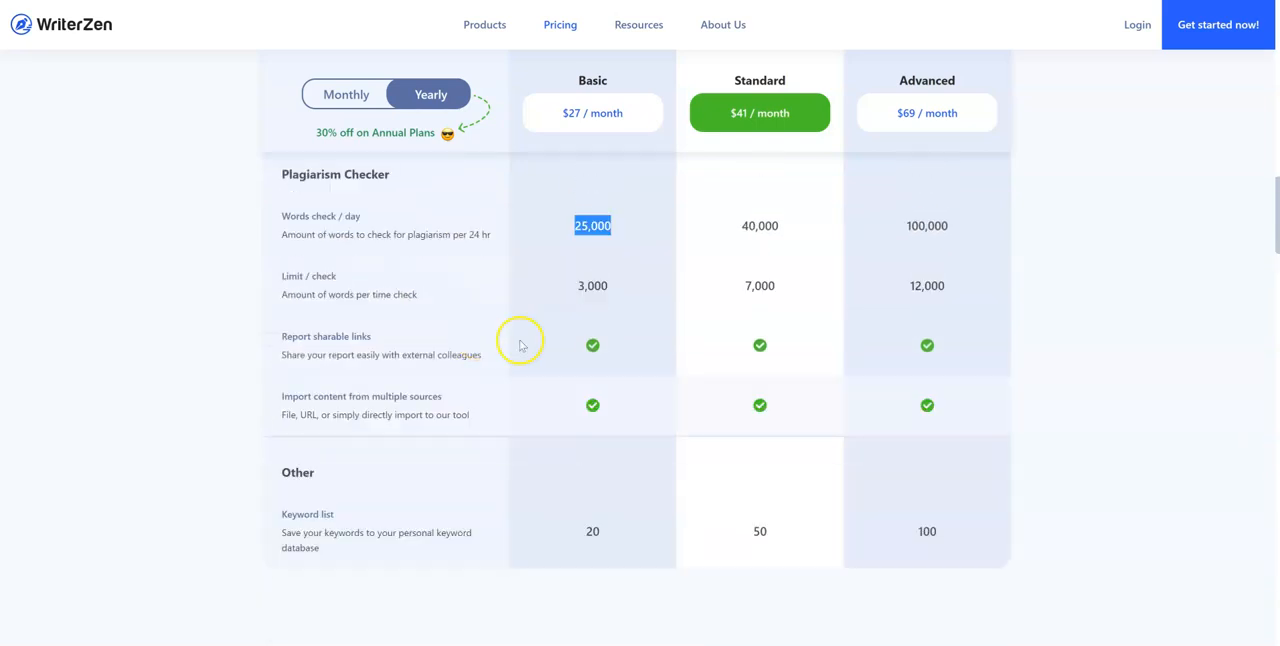
left_click_drag(578, 292, 608, 299)
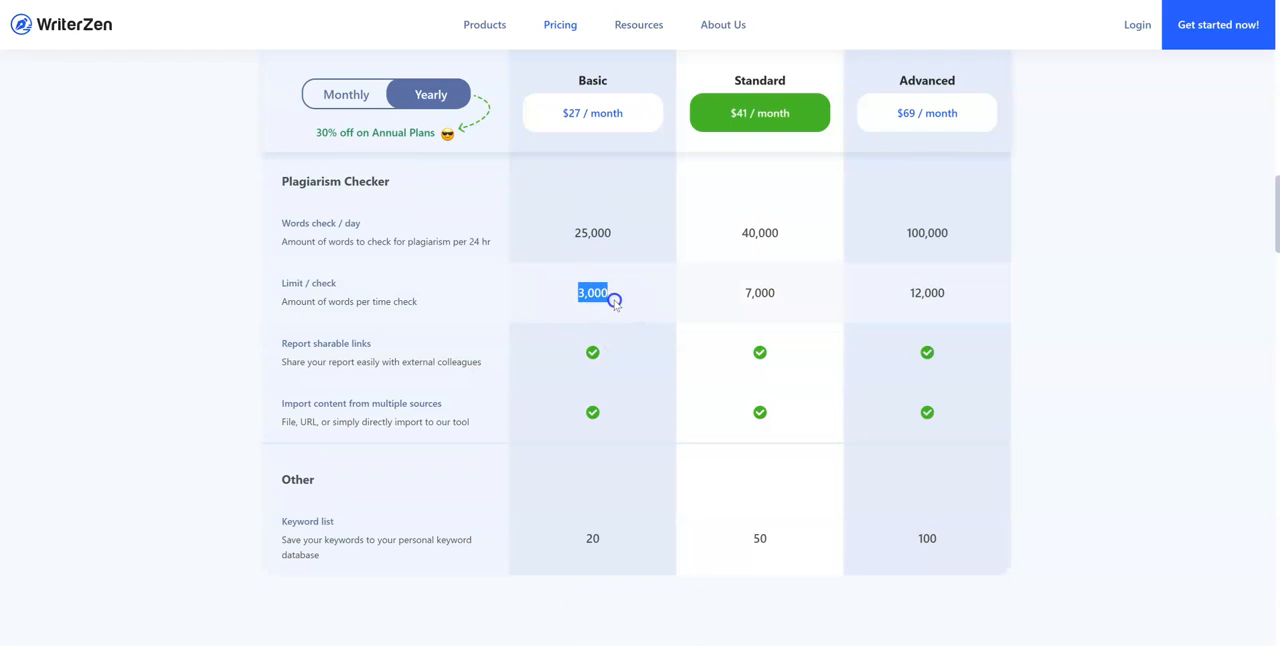
left_click(615, 380)
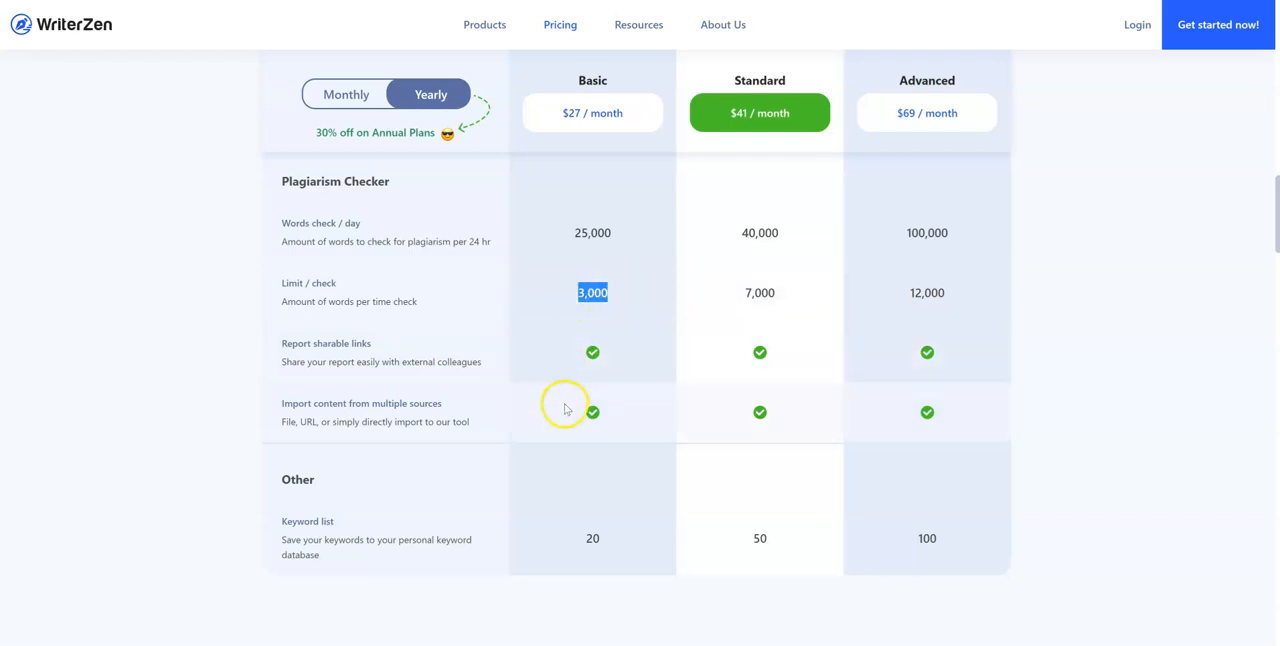
Examine the one-time credits top-up, the Combo Credits Package options and the Enterprise offer on the pricing page
scroll(600, 435, "down", 1)
scroll(600, 470, "down", 10)
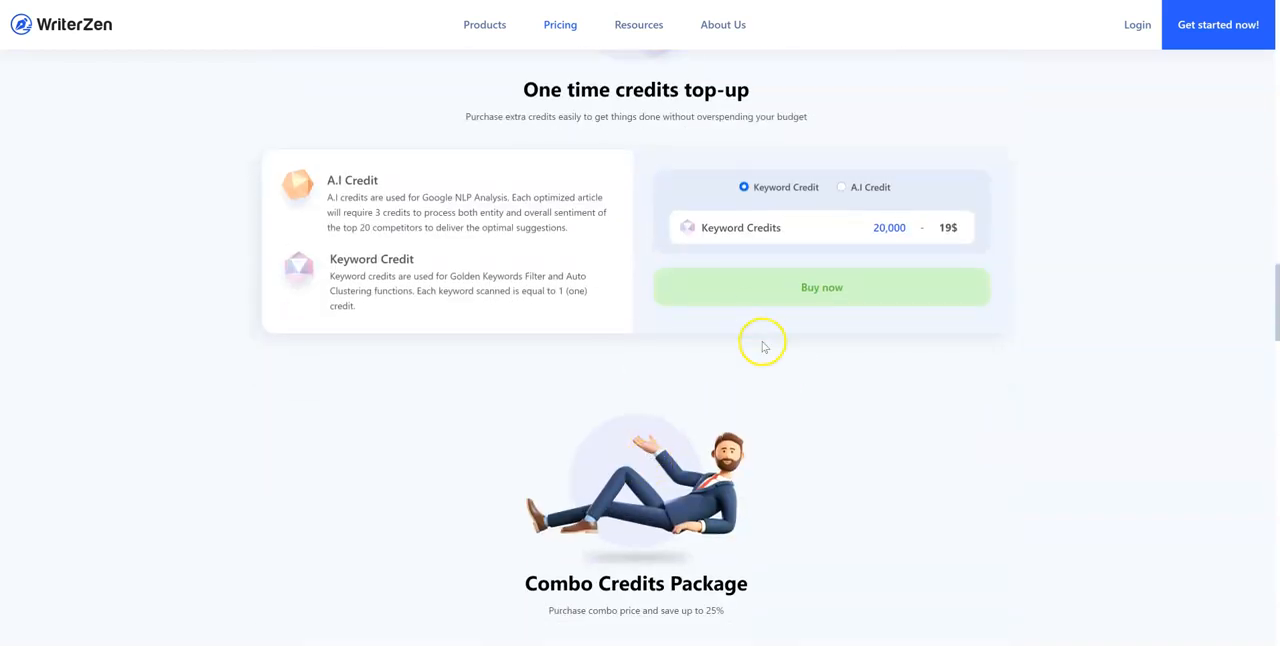
left_click(703, 283)
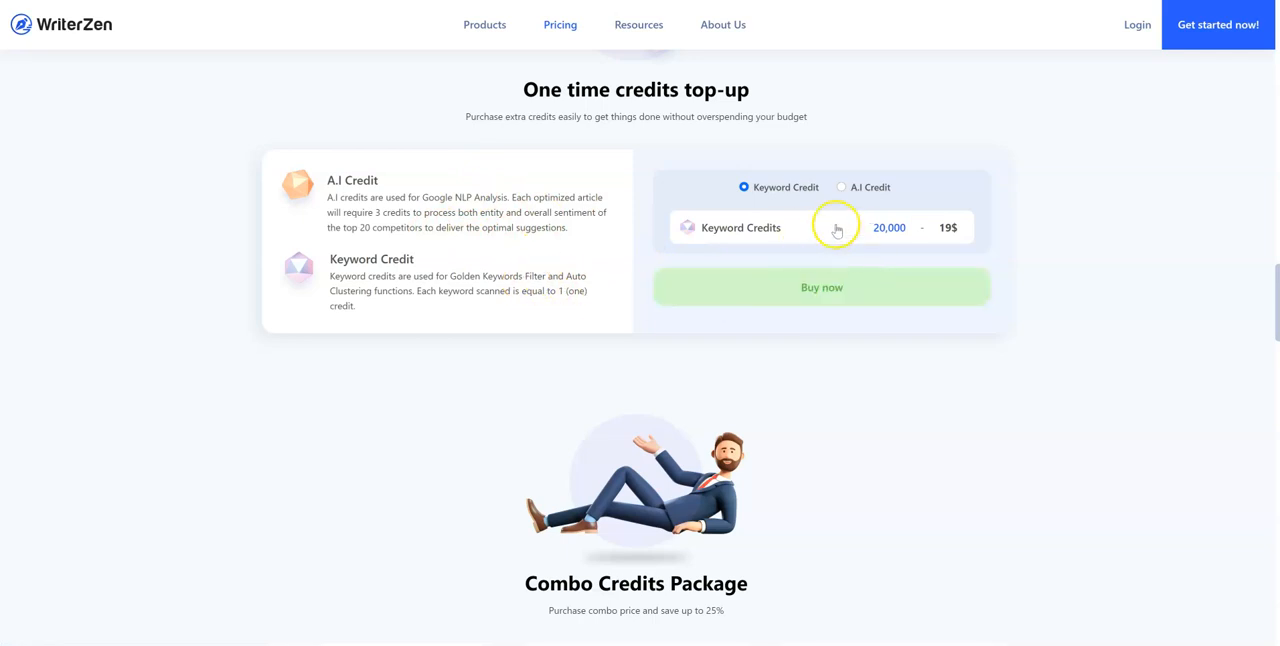
scroll(826, 249, "down", 5)
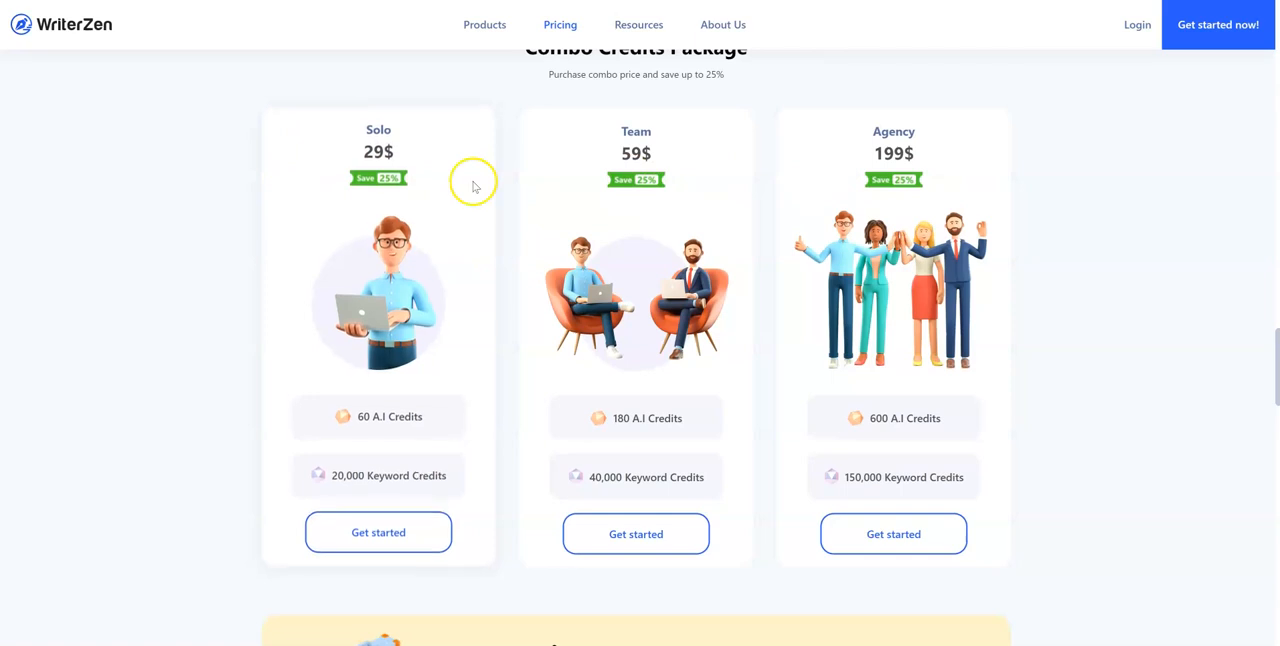
scroll(473, 186, "down", 1)
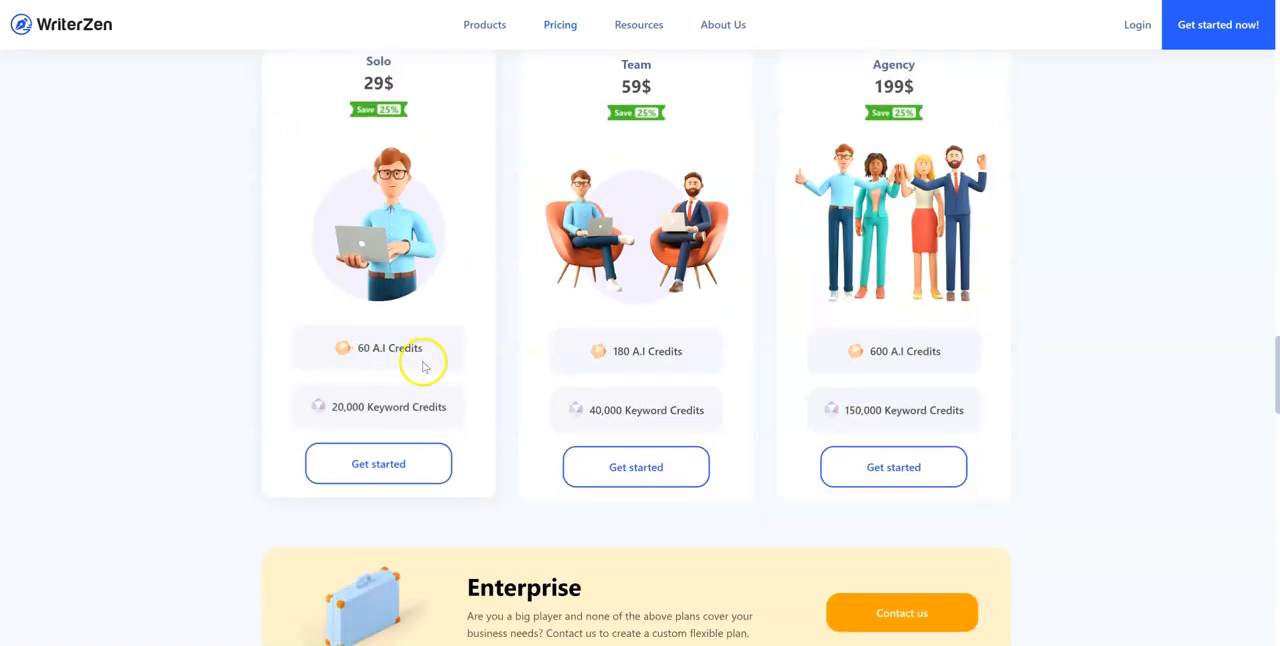
scroll(436, 451, "down", 1)
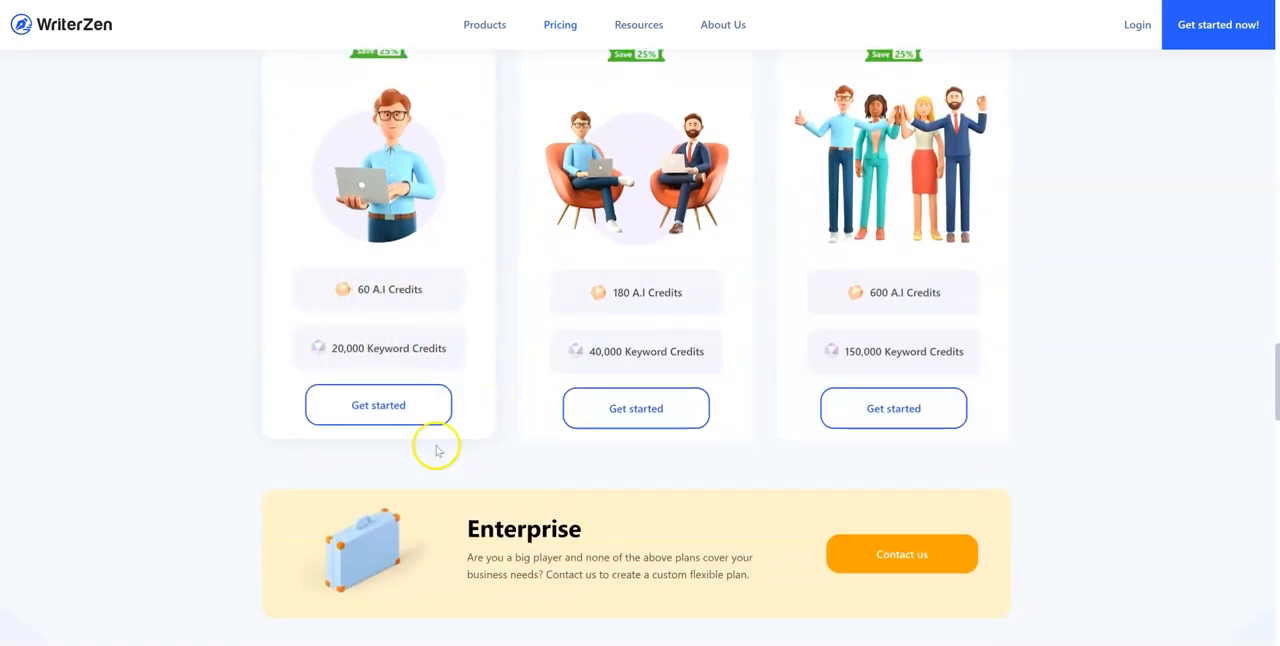
scroll(430, 425, "up", 15)
scroll(711, 293, "up", 10)
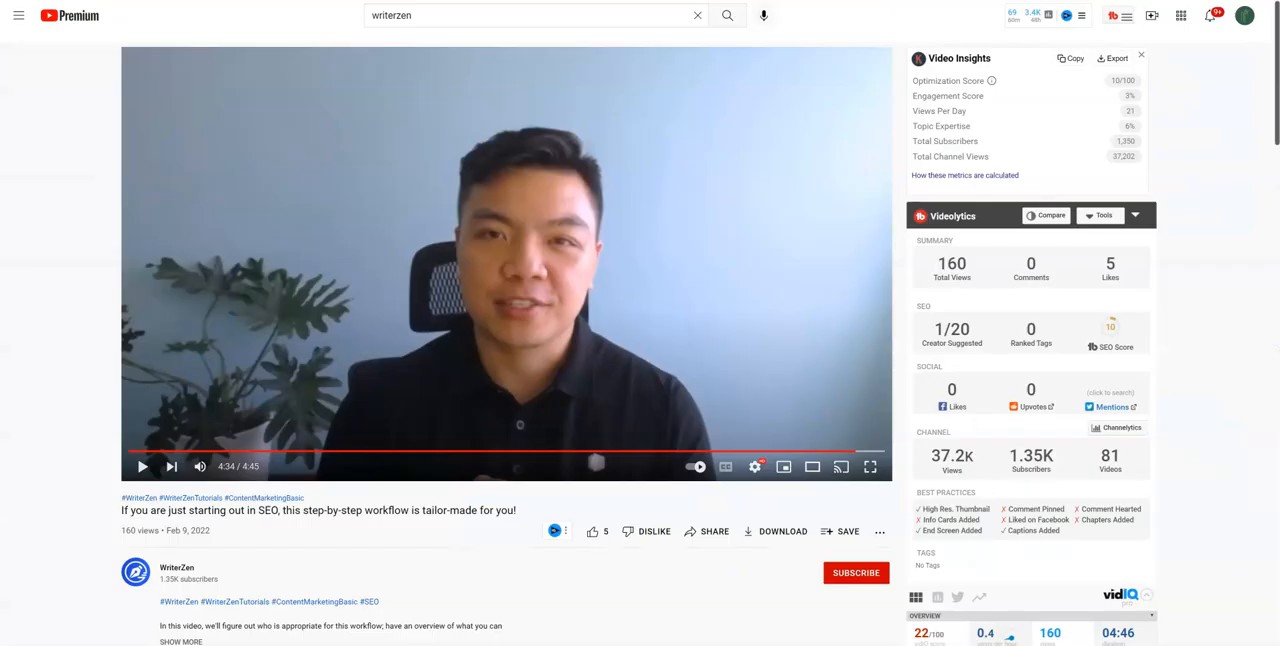
On YouTube, open the WriterZen channel page from its SEO workflow video
left_click(178, 566)
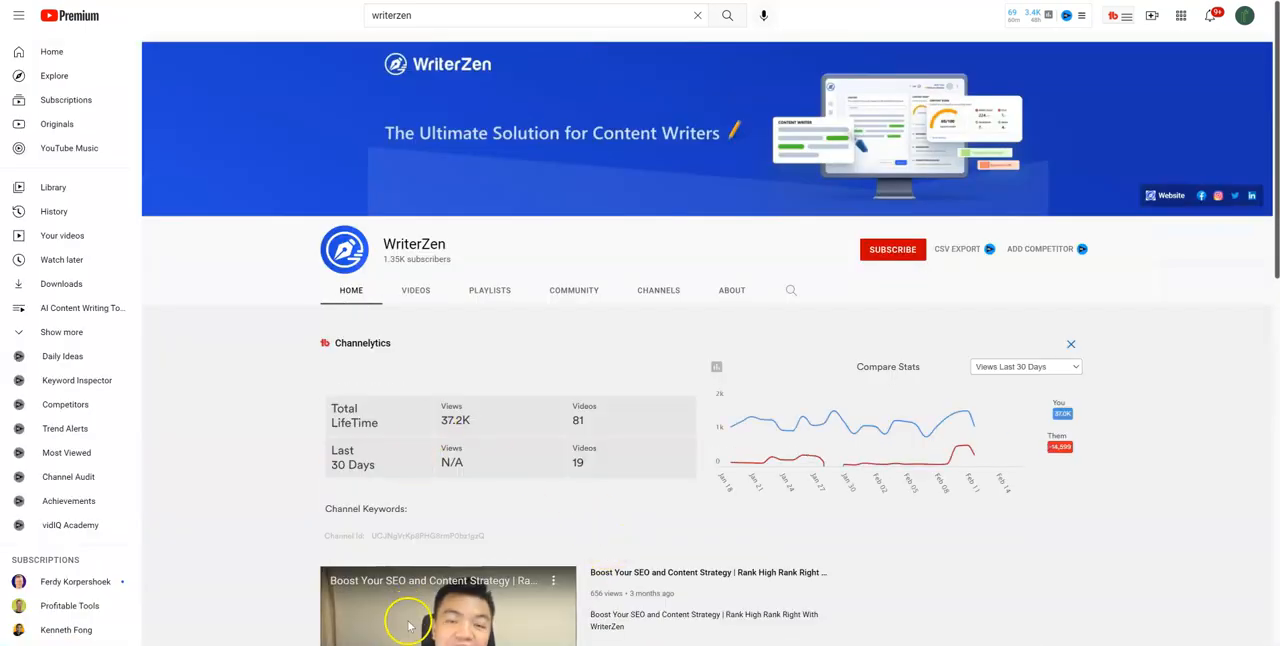
Open the WriterZen channel's list of uploaded videos and look through the workflow, webinar and tutorial uploads
scroll(408, 625, "down", 1)
left_click(421, 231)
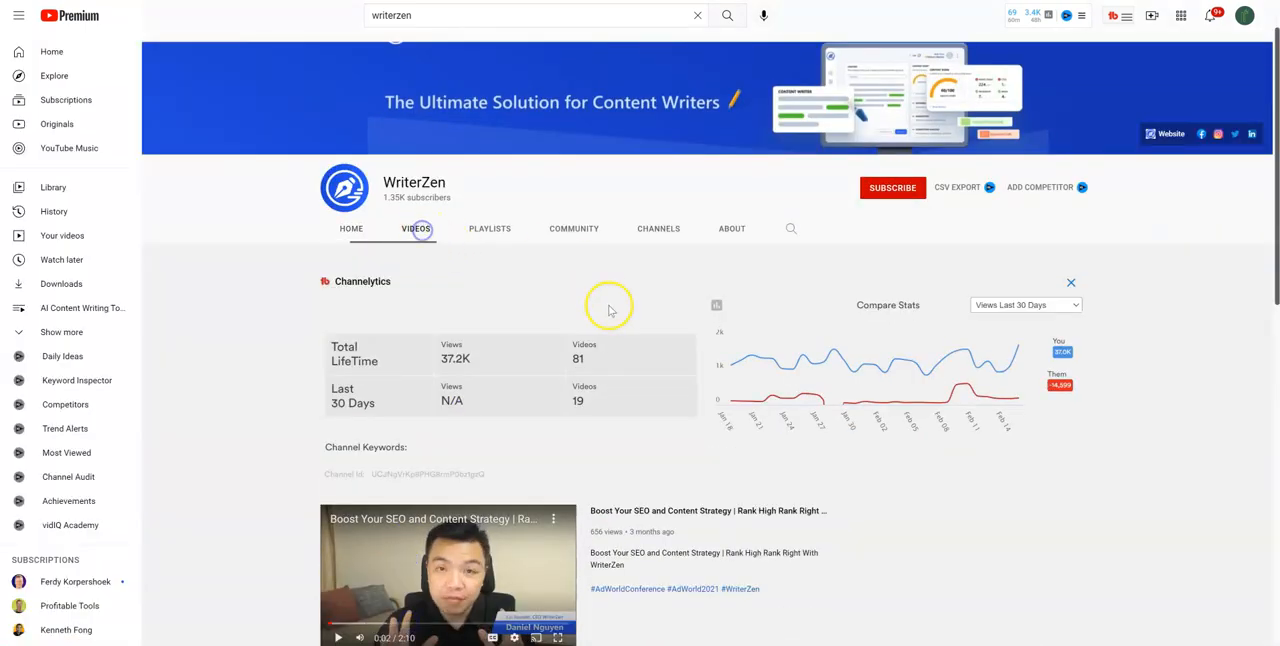
scroll(590, 360, "down", 2)
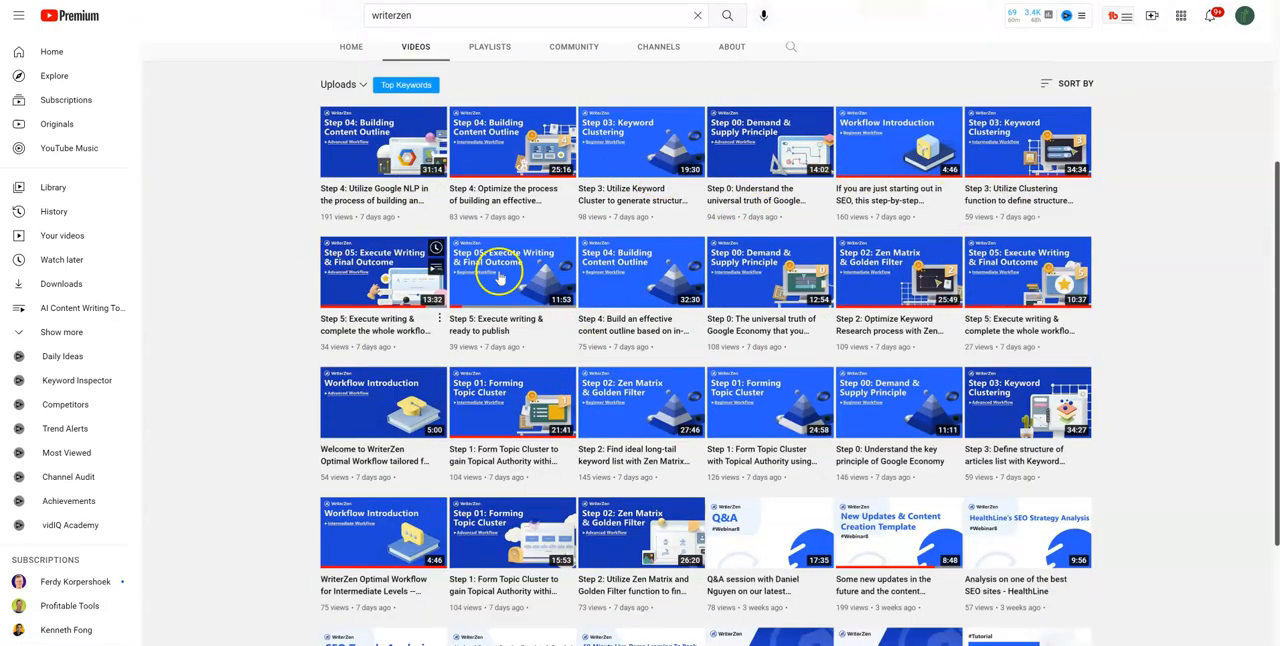
scroll(820, 328, "down", 3)
scroll(820, 328, "down", 5)
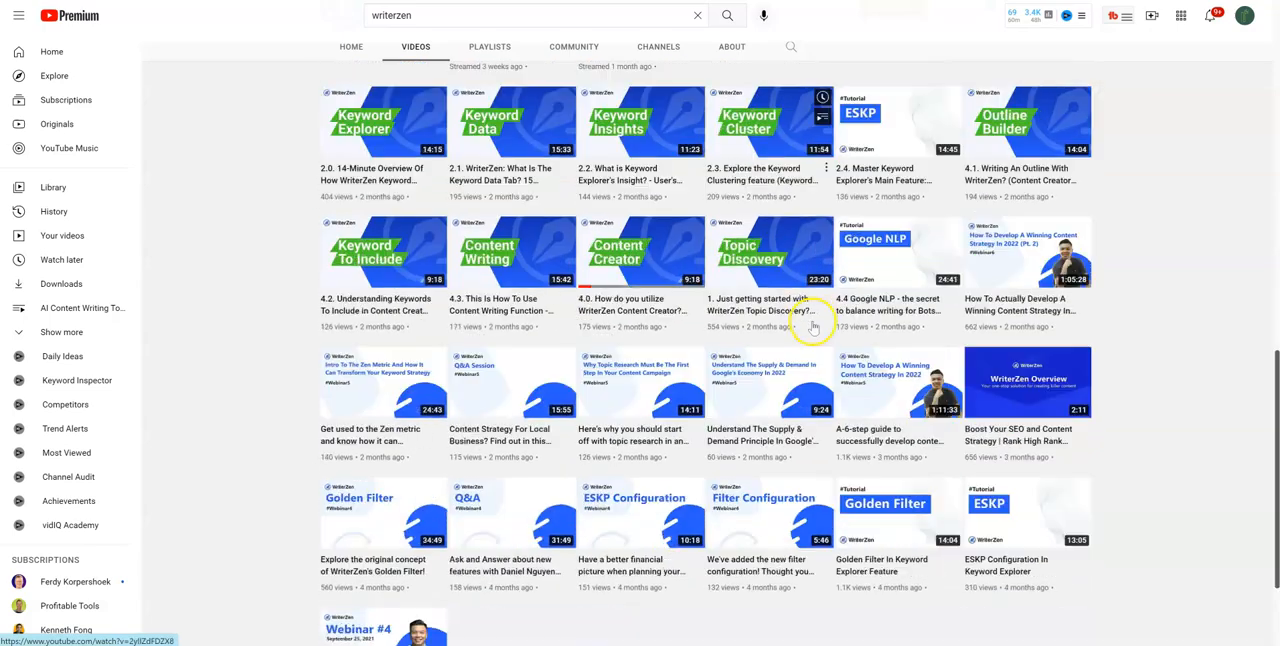
scroll(810, 330, "up", 6)
scroll(797, 337, "up", 5)
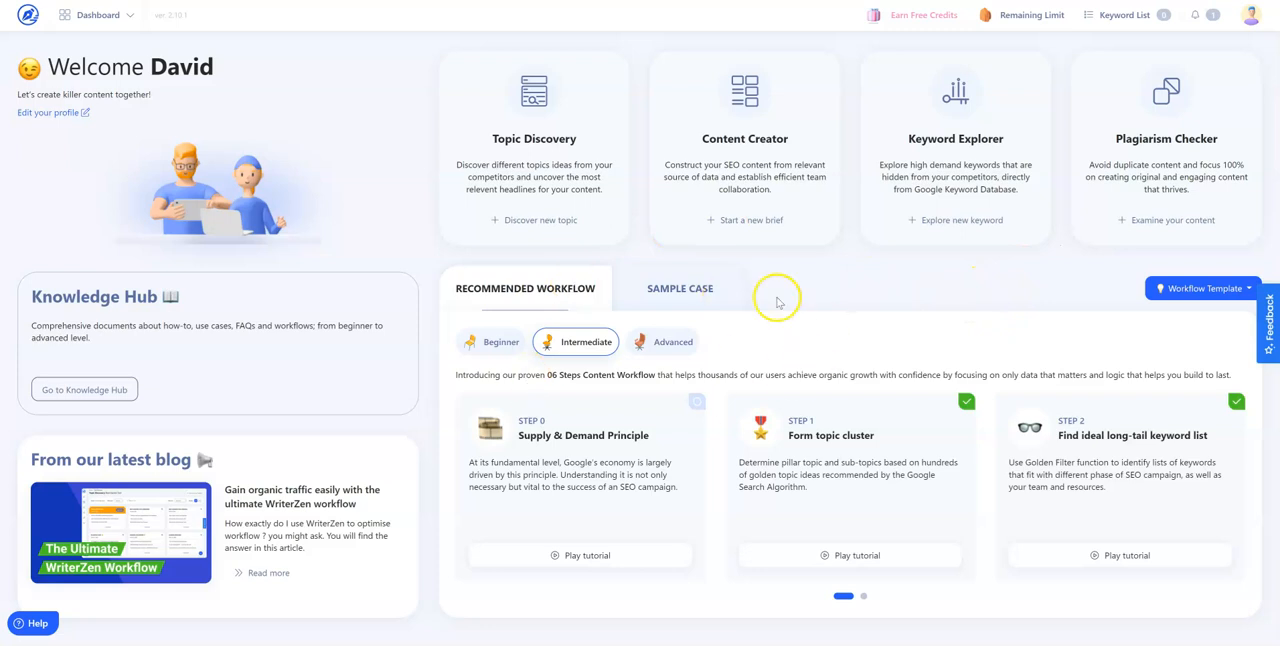
On the WriterZen dashboard, go through the recommended workflow levels up to Advanced and view its steps 3 to 5
left_click(507, 342)
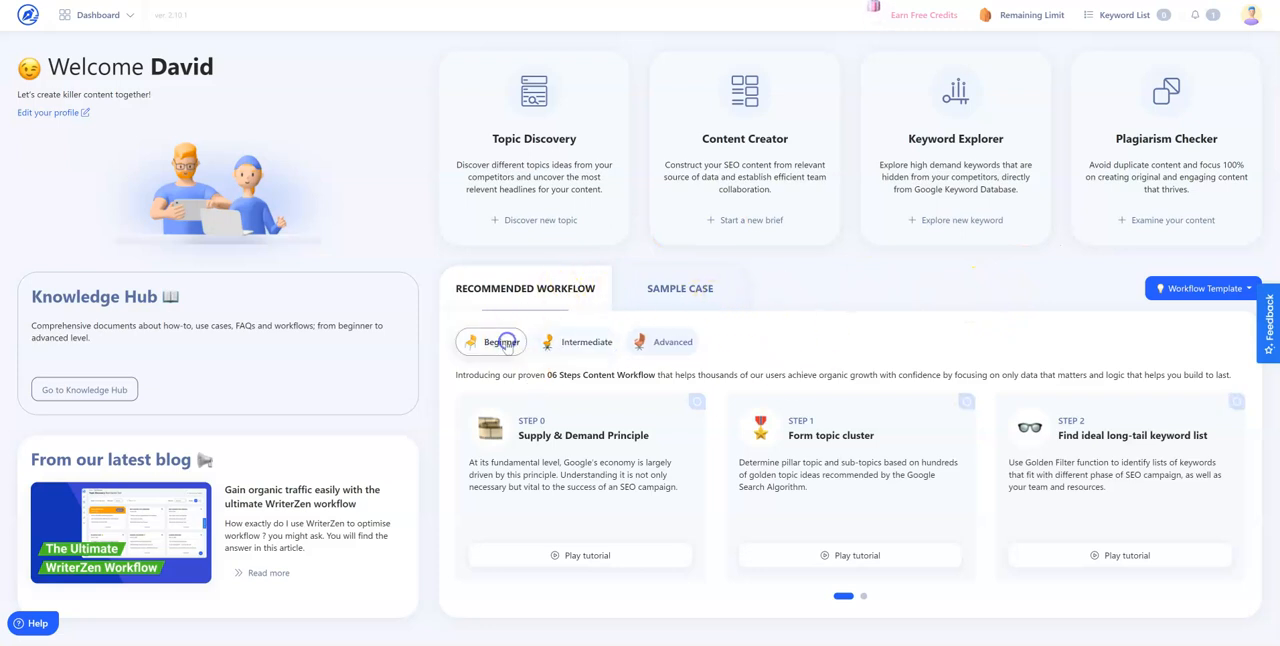
left_click(580, 348)
left_click(672, 345)
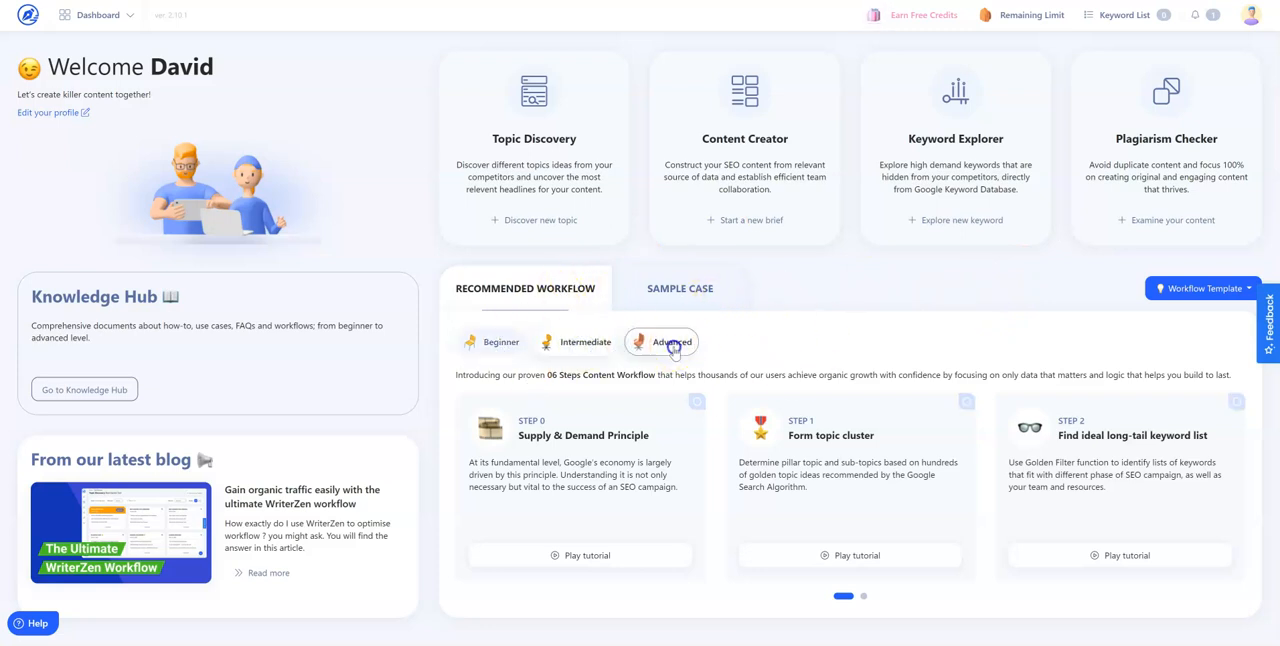
left_click(864, 598)
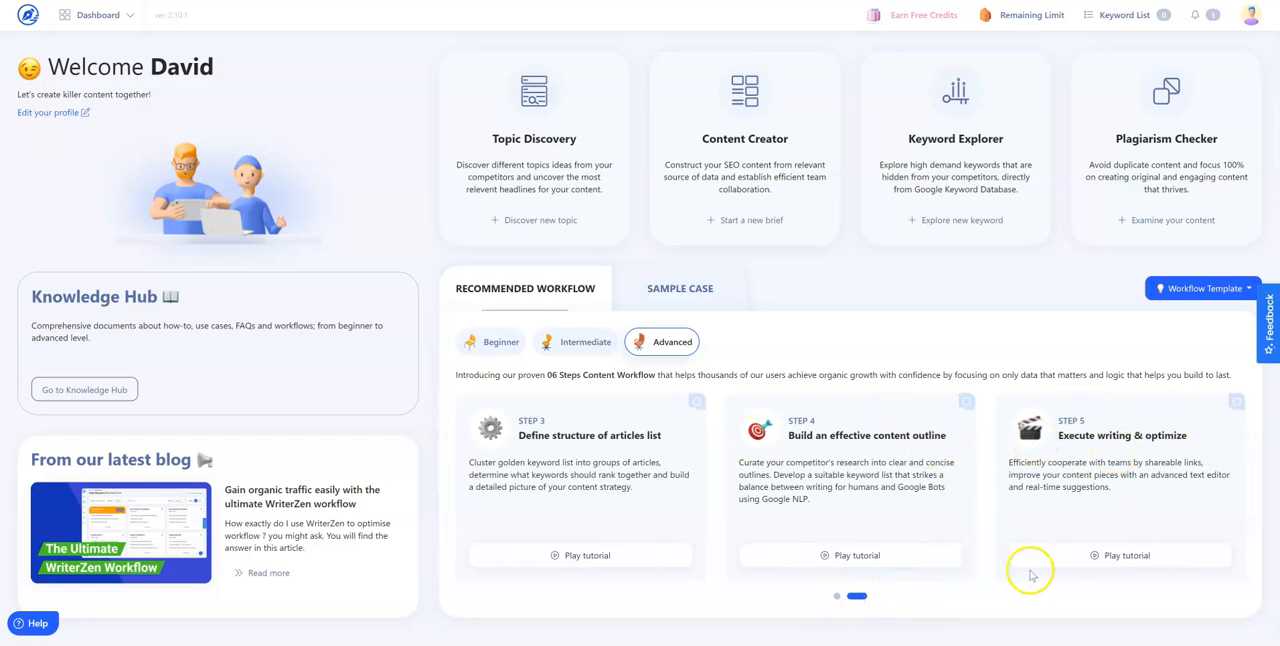
left_click(837, 596)
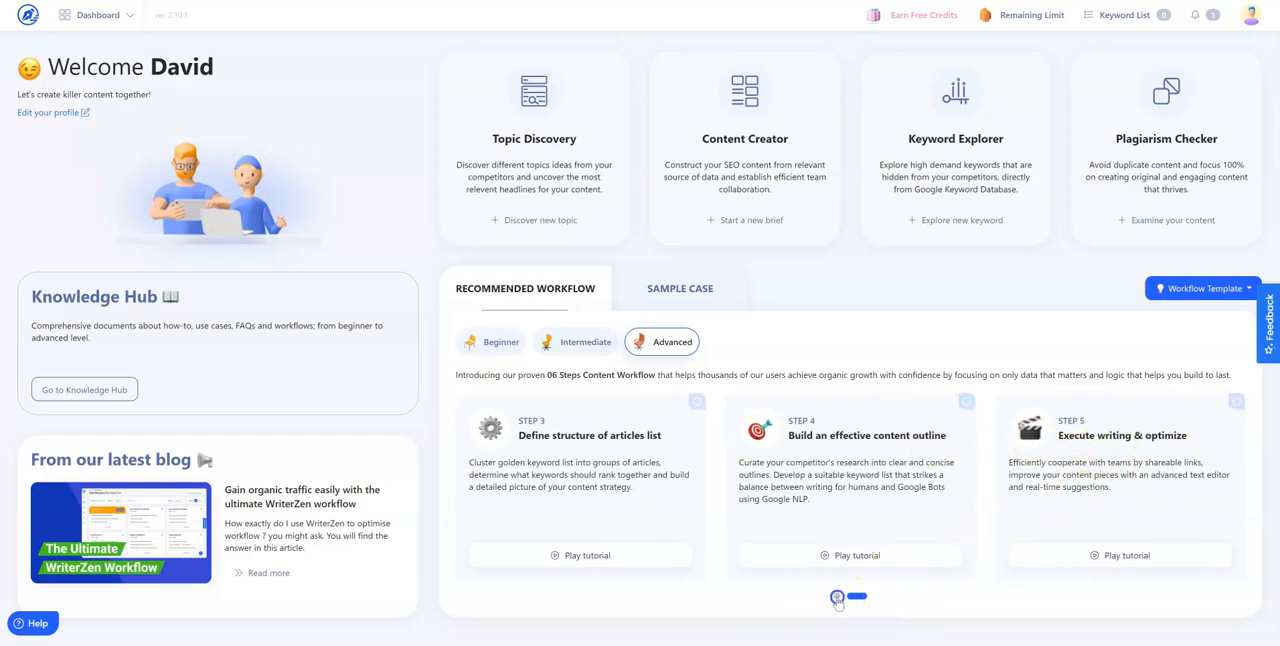
View steps 3 to 5 of the Intermediate and Beginner recommended workflows, returning to the first steps each time
left_click(580, 343)
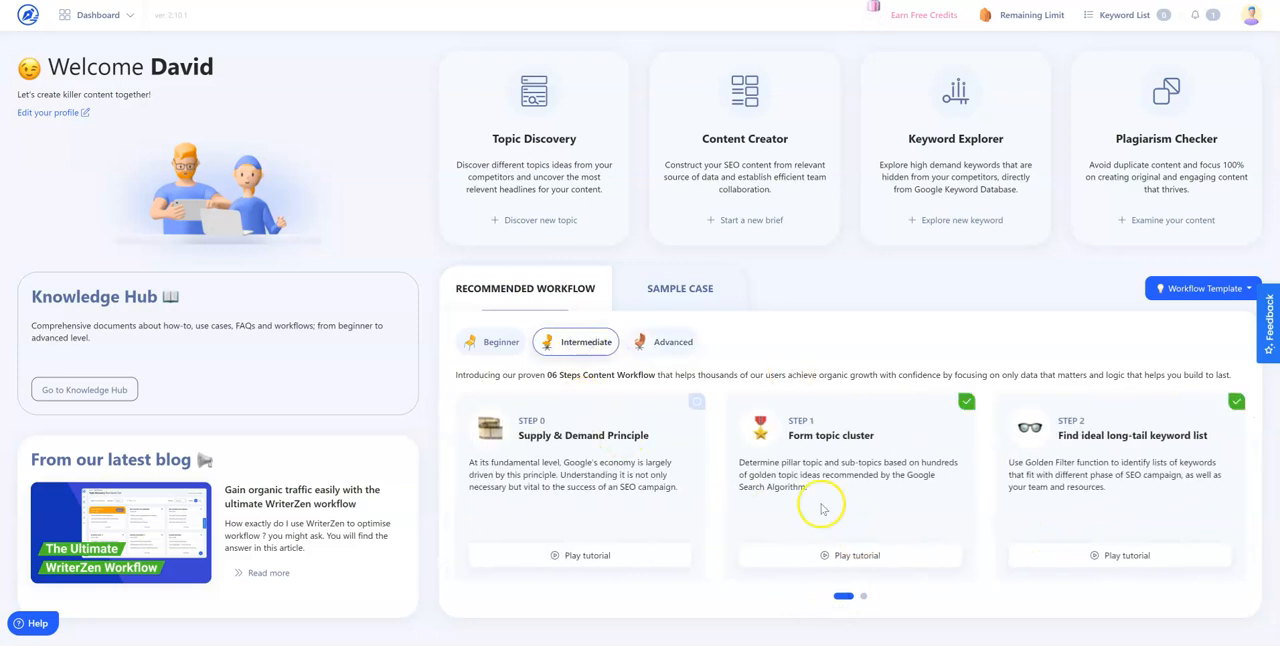
left_click(863, 596)
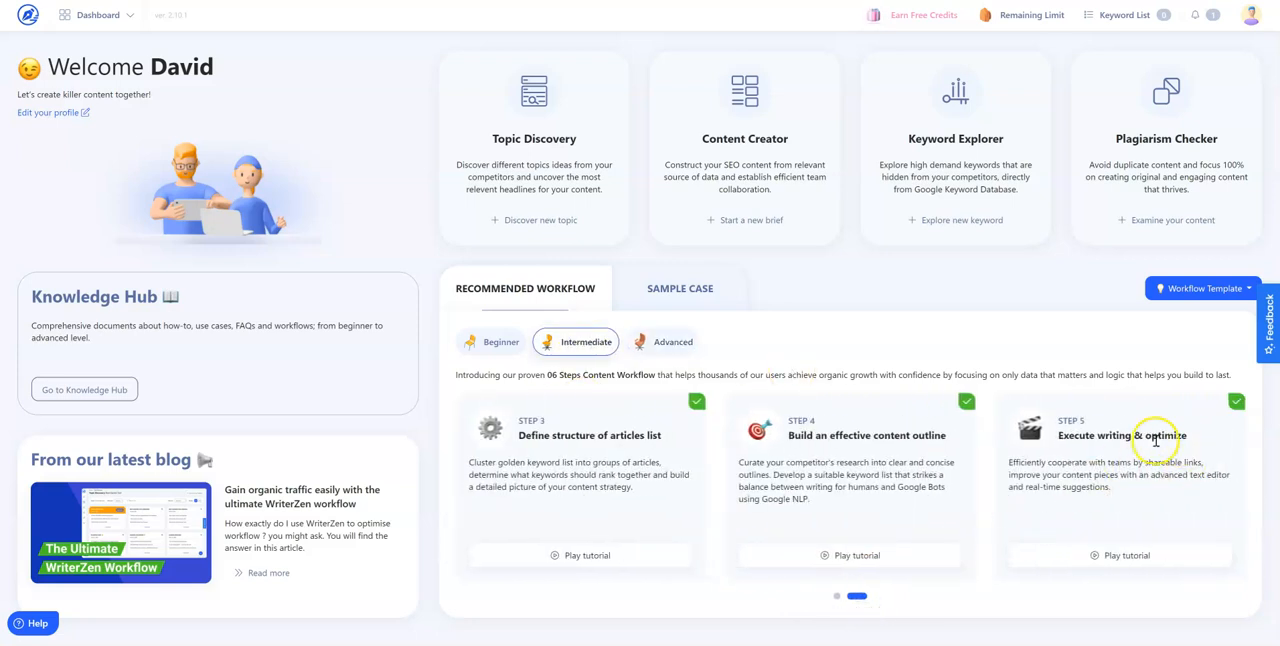
left_click(830, 601)
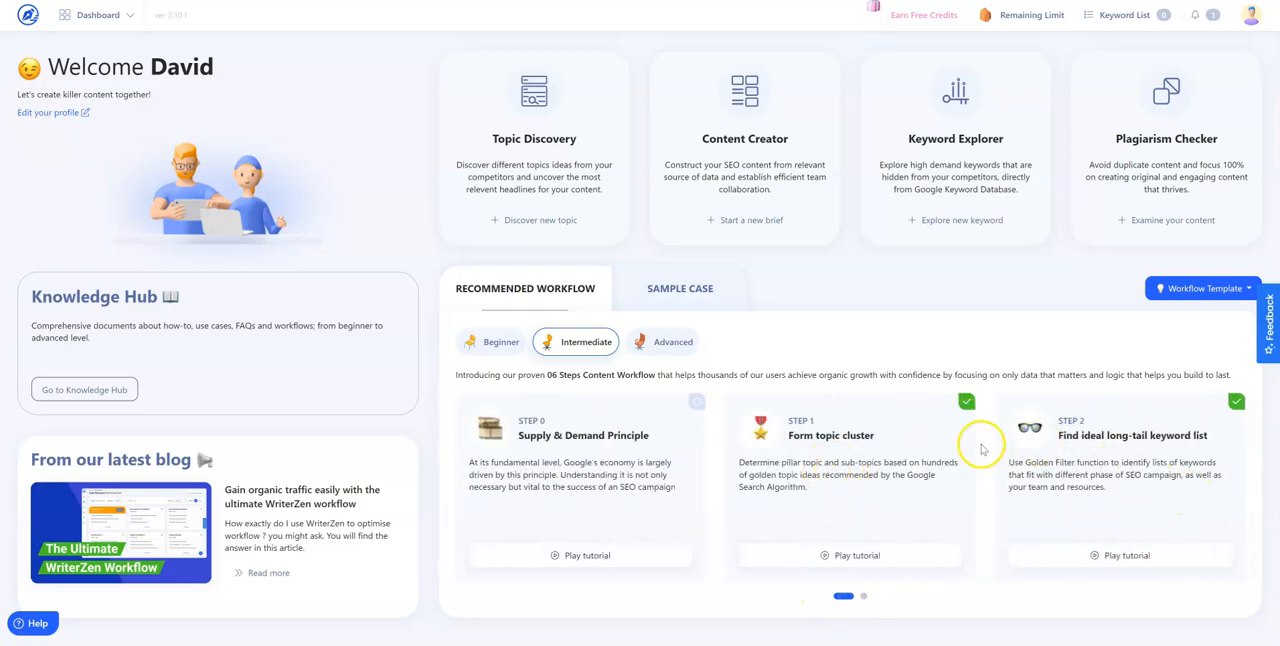
left_click(500, 342)
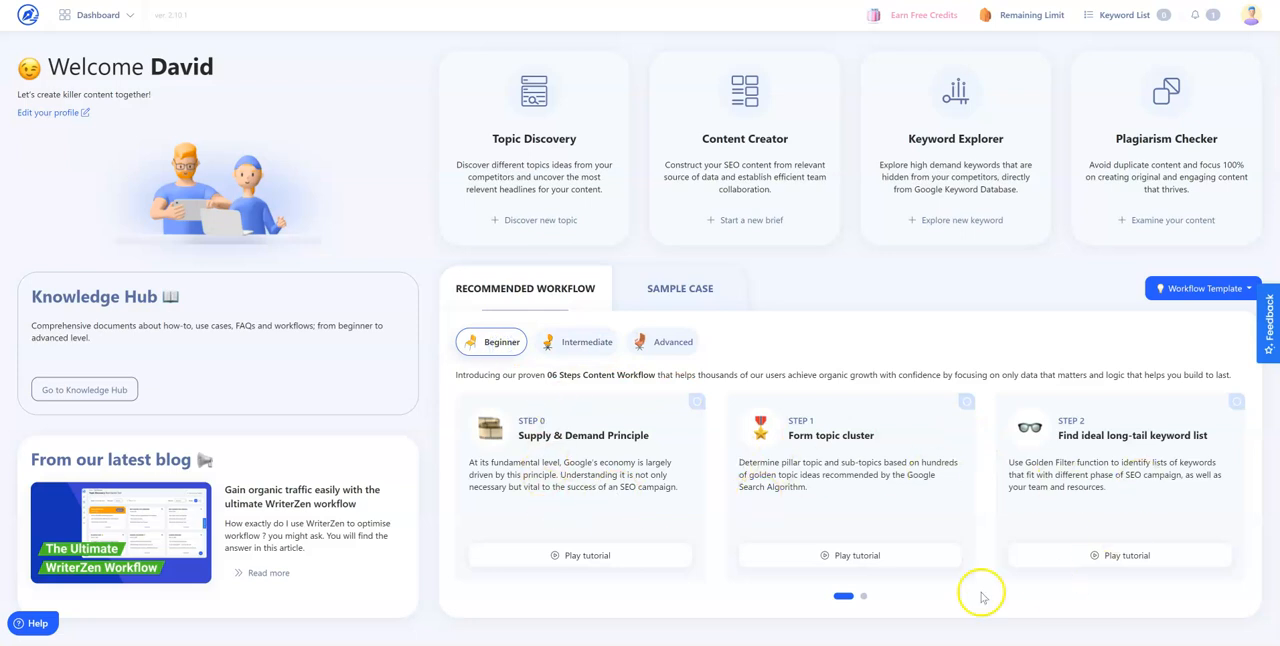
left_click(862, 597)
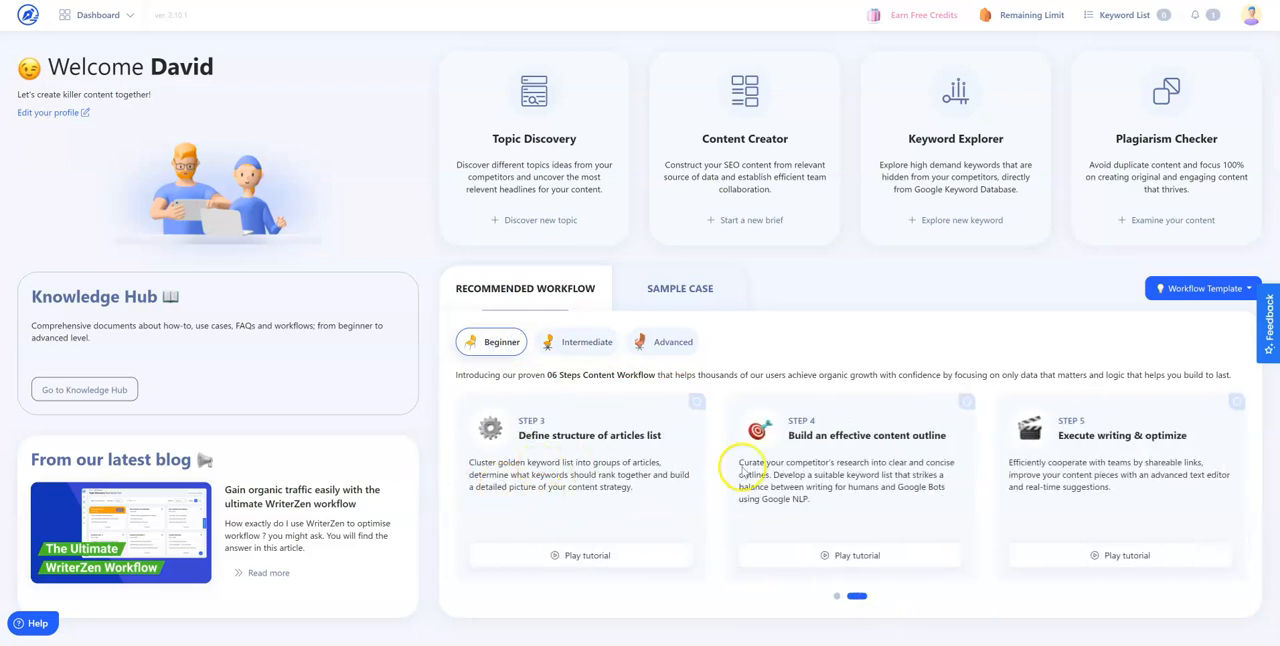
left_click(838, 598)
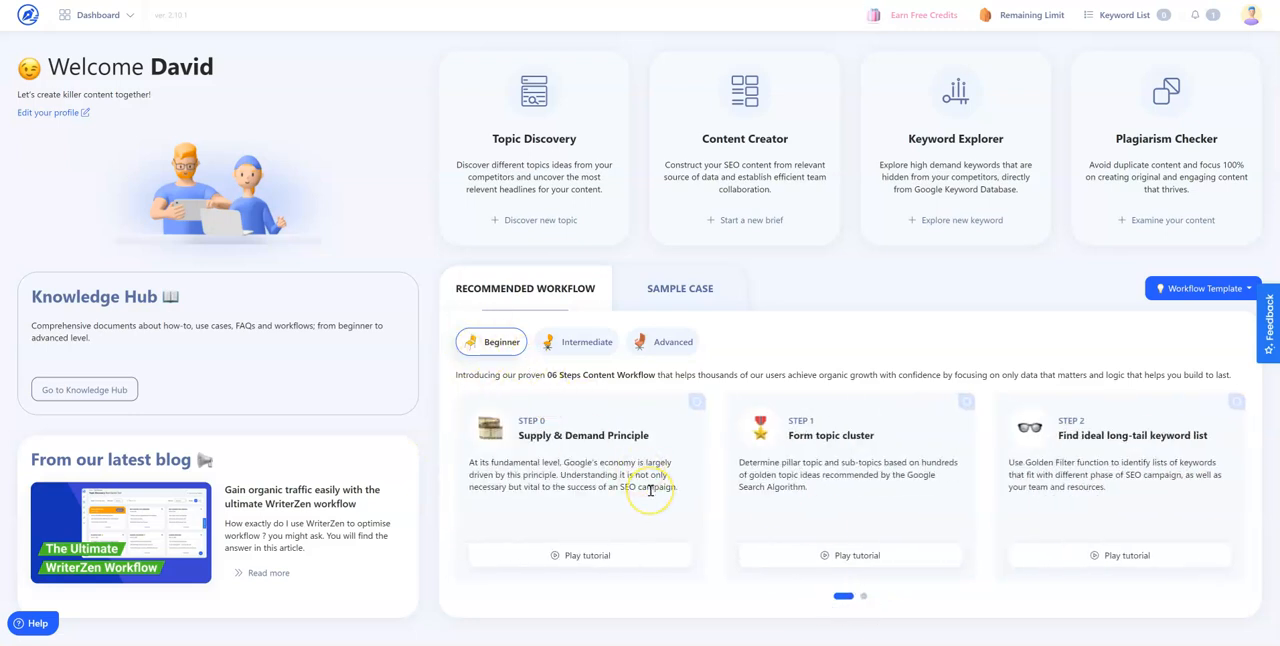
Open the Intermediate workflow's Step 4 tutorial, Build an effective content outline, and close the video
left_click(588, 341)
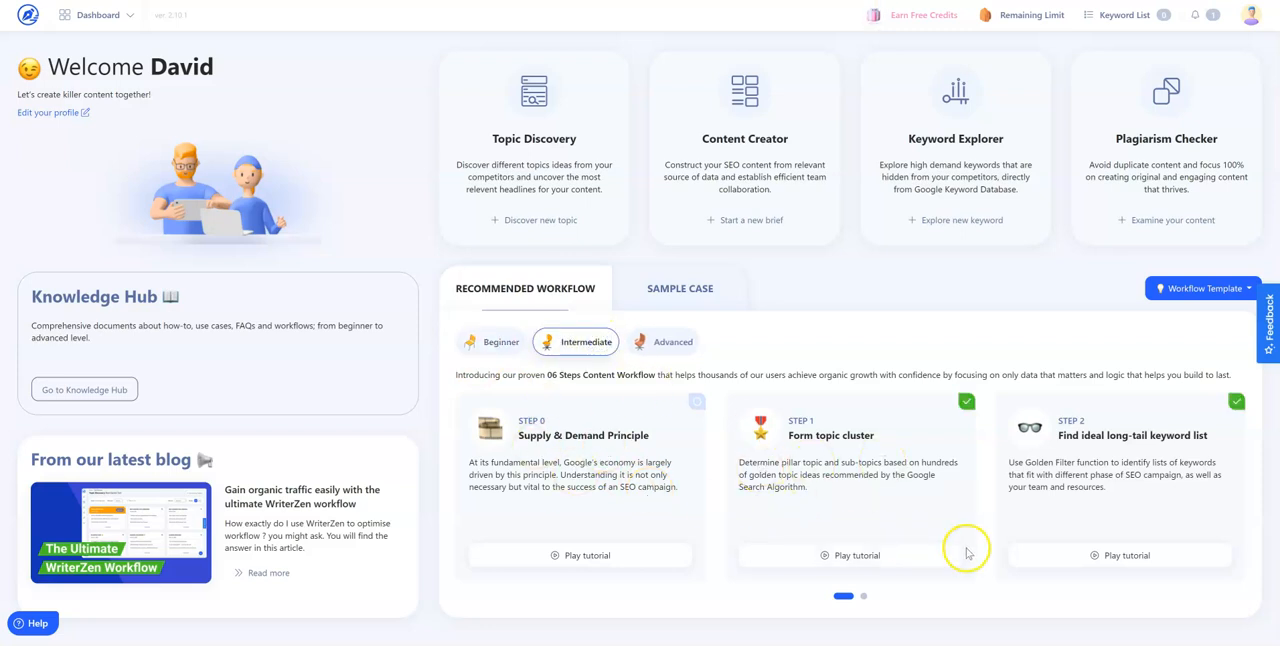
left_click(864, 596)
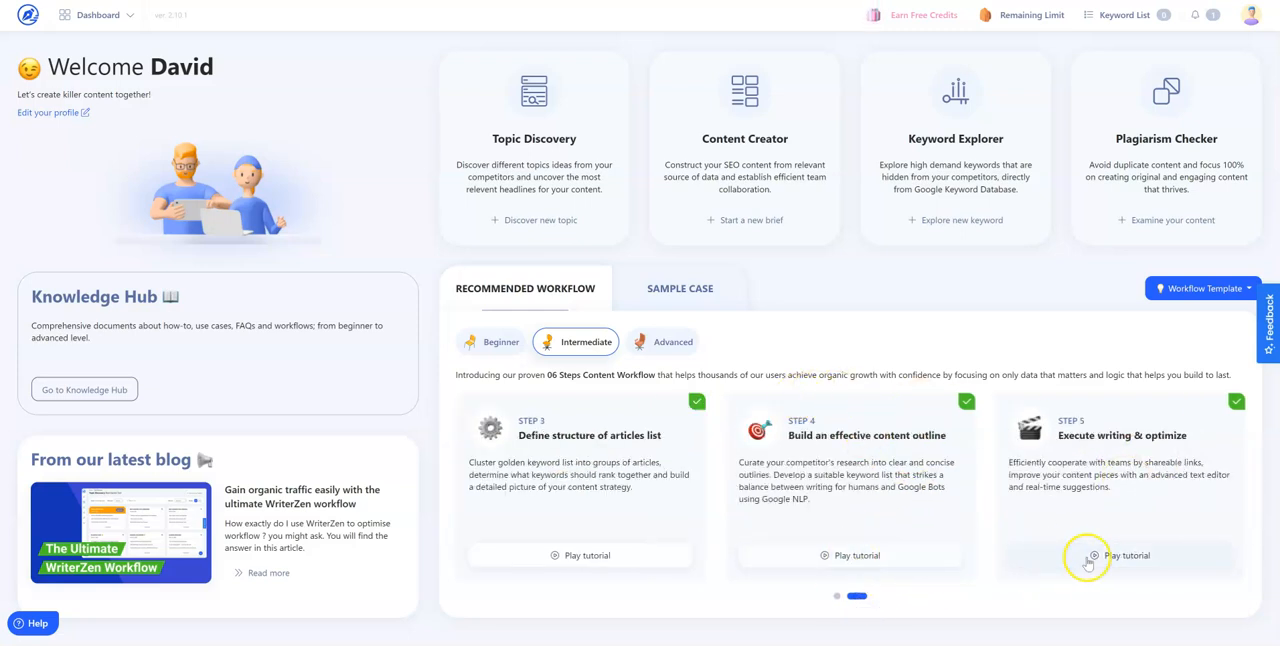
left_click(862, 555)
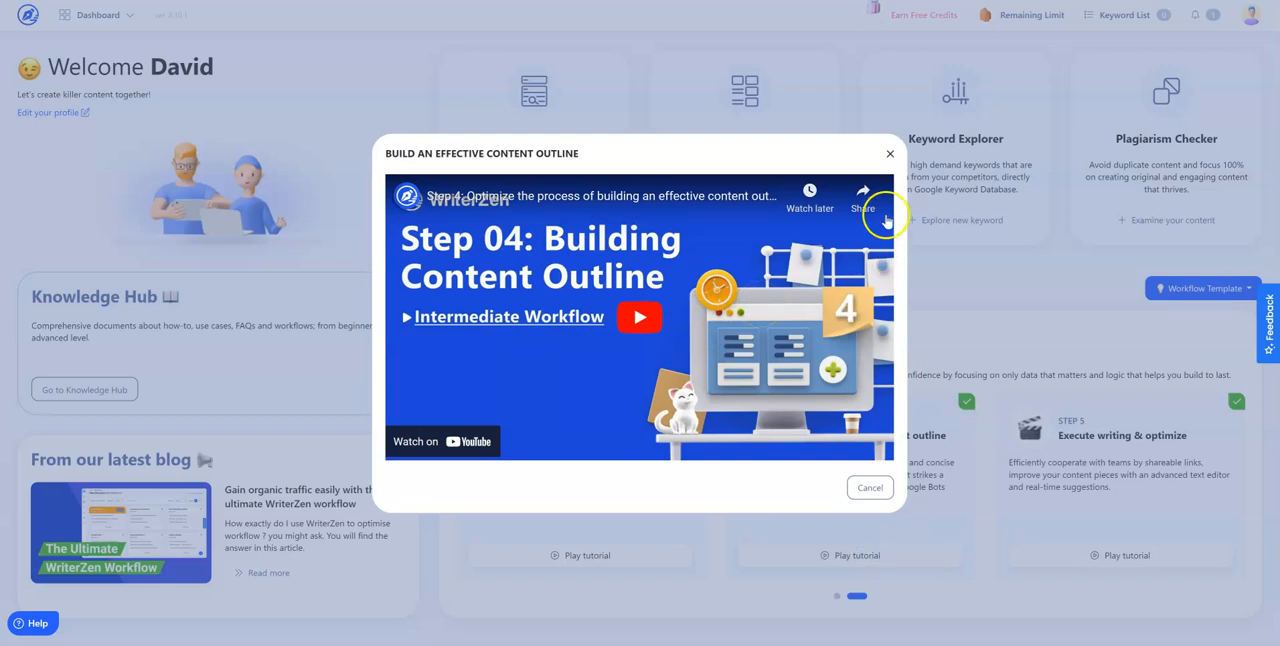
left_click(890, 155)
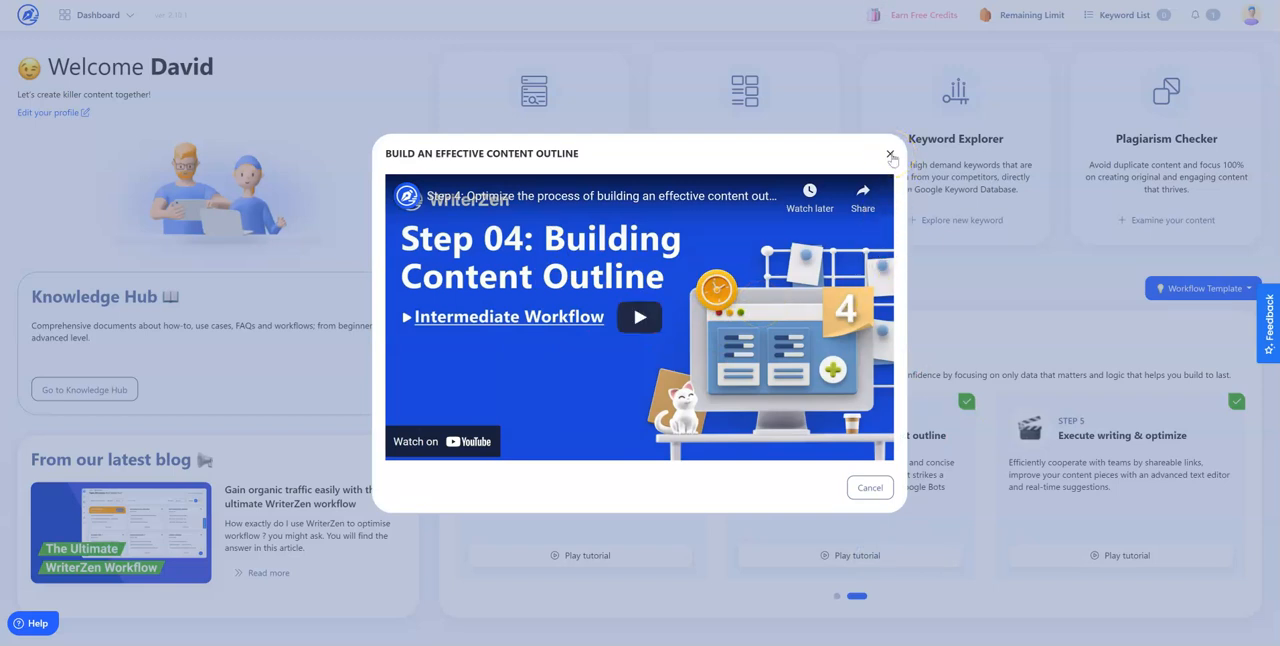
left_click(890, 155)
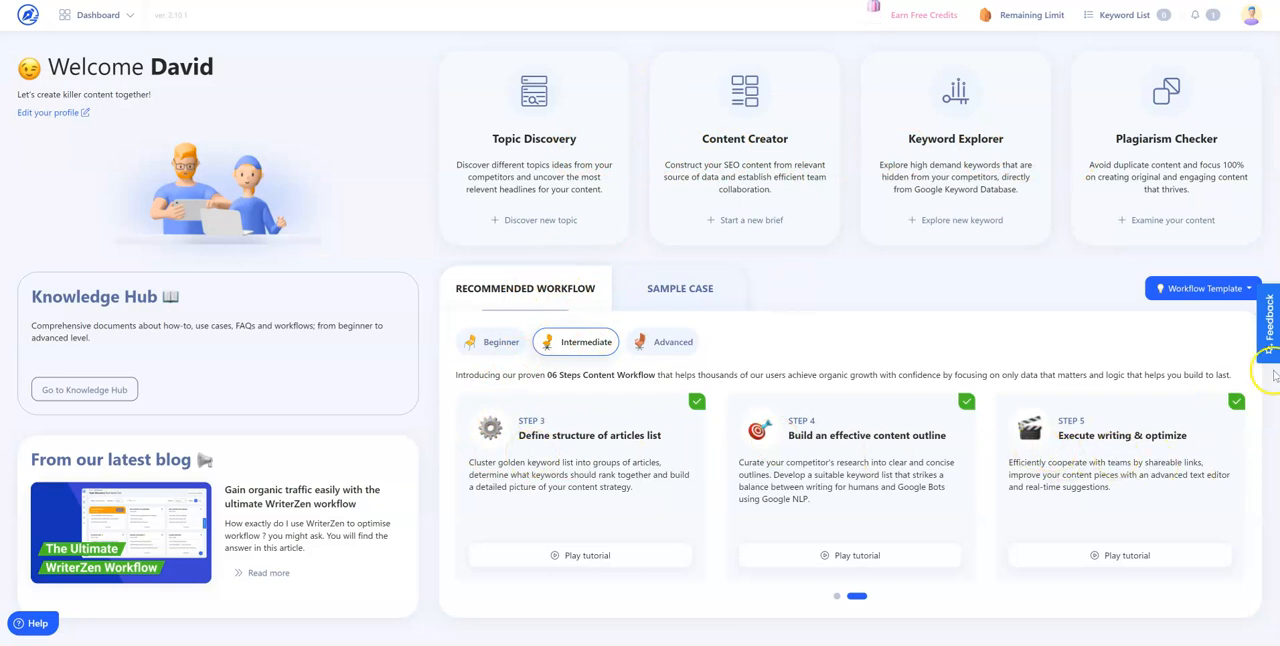
Look at the feedback options and the help widget's contact form, closing both without submitting anything
left_click(1267, 323)
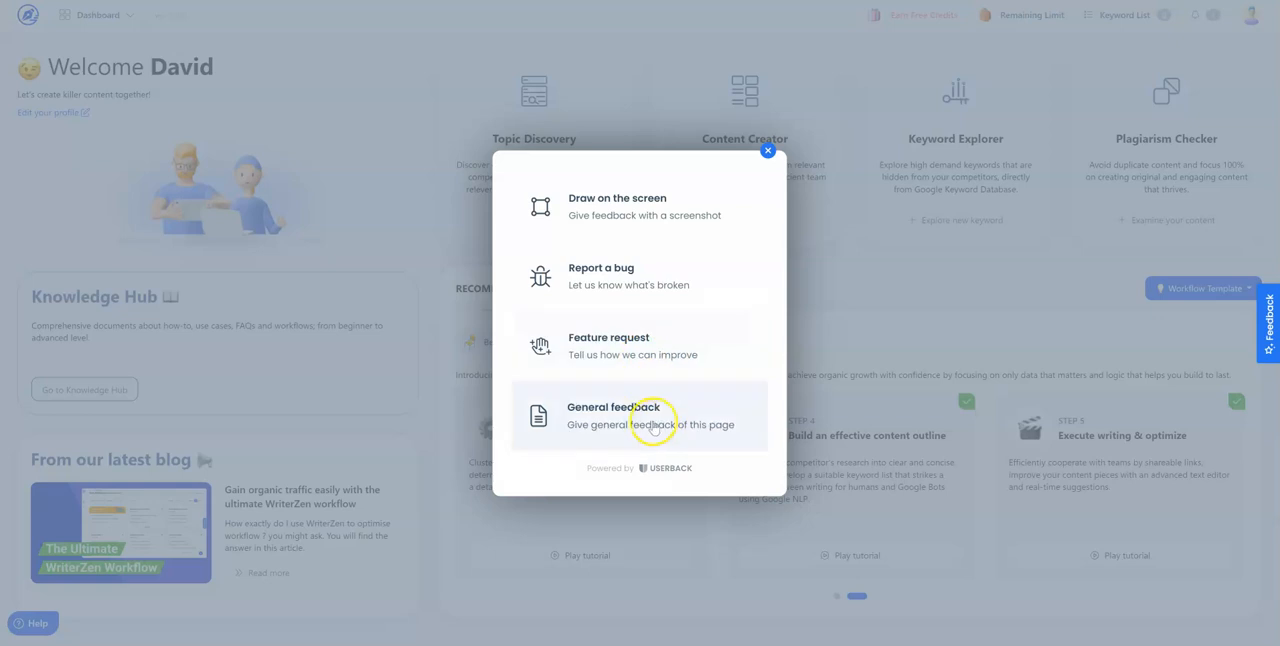
left_click(767, 151)
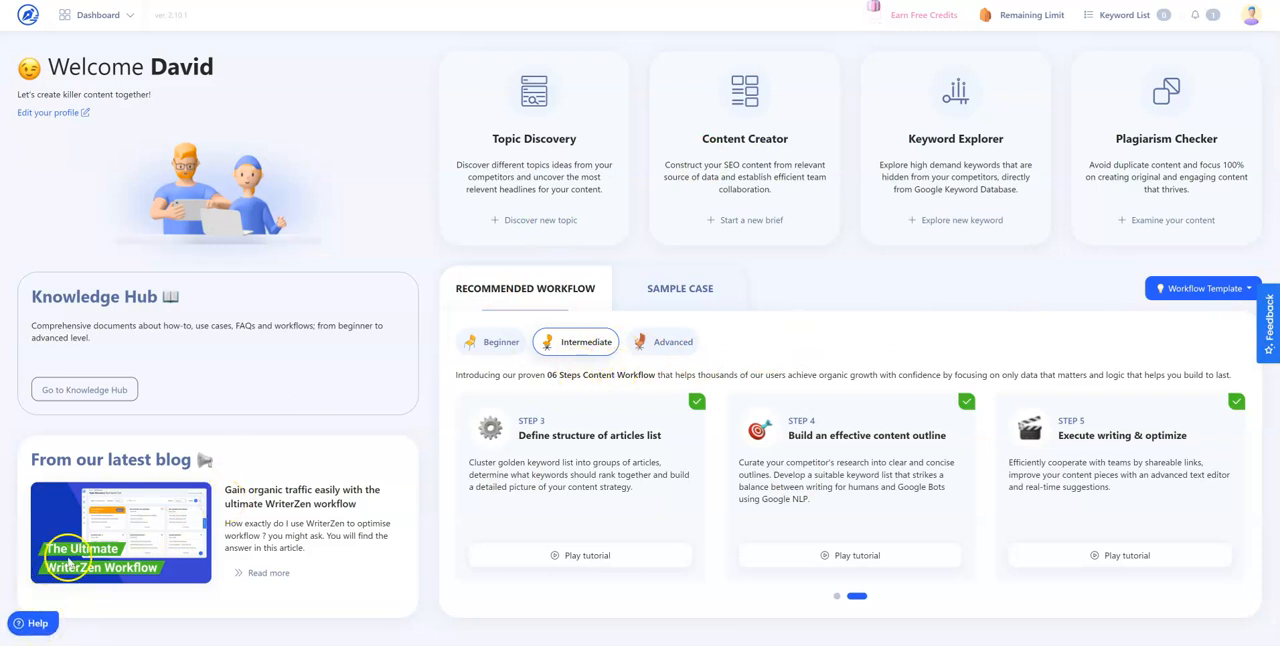
left_click(38, 624)
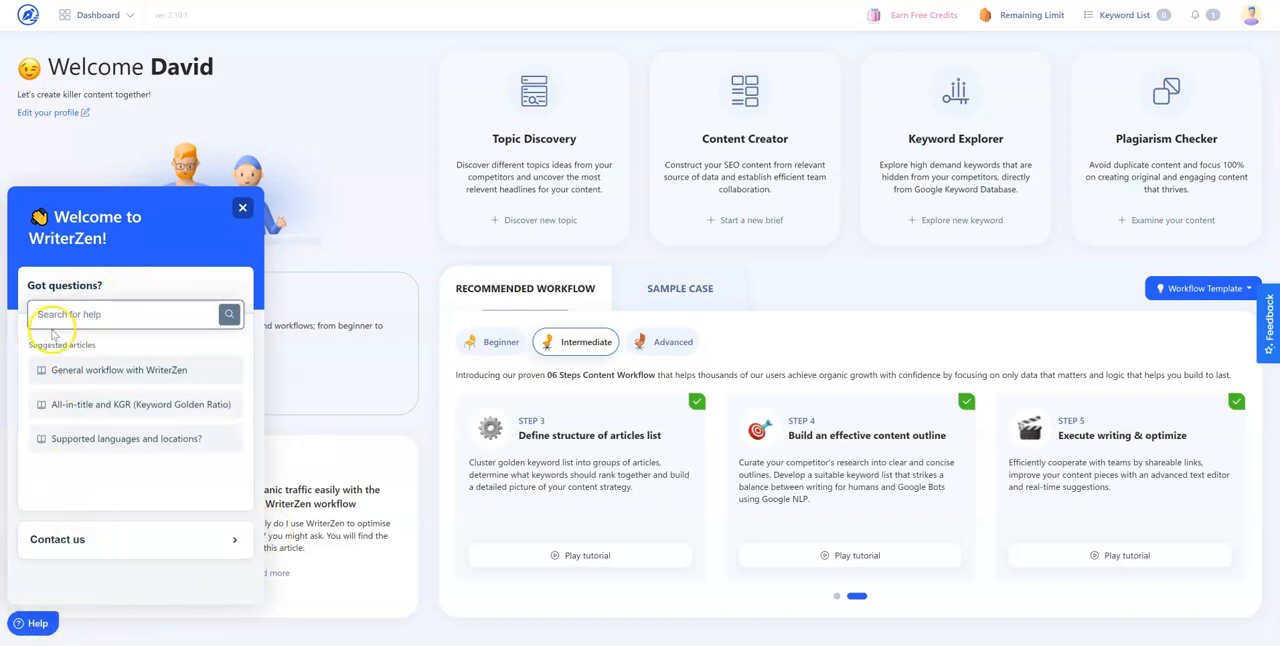
left_click(74, 539)
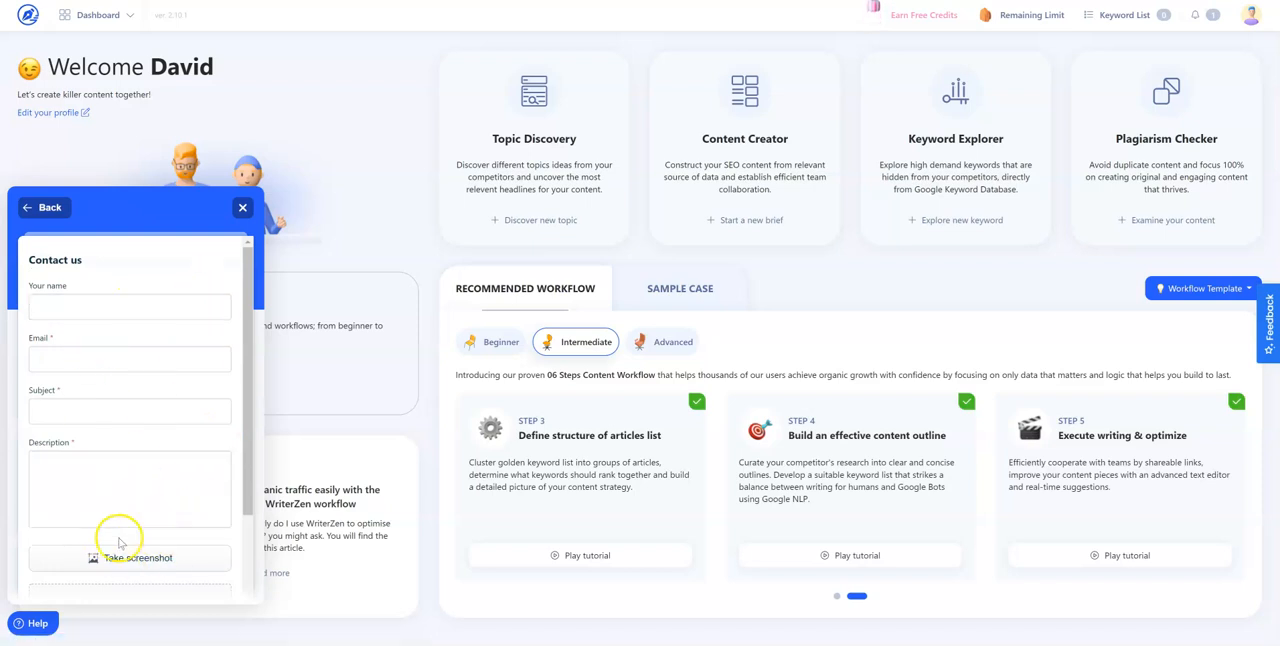
left_click(242, 208)
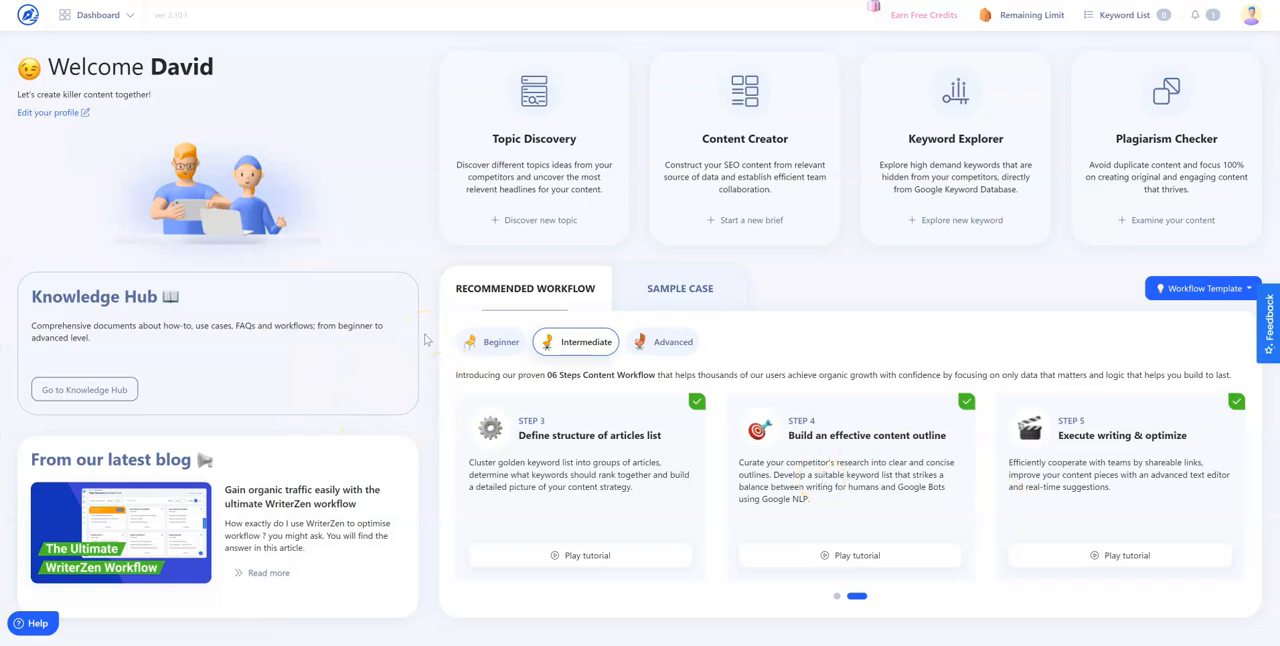
Open the Knowledge Hub and examine the helpdesk's tool, account, billing and contact article categories
left_click(113, 391)
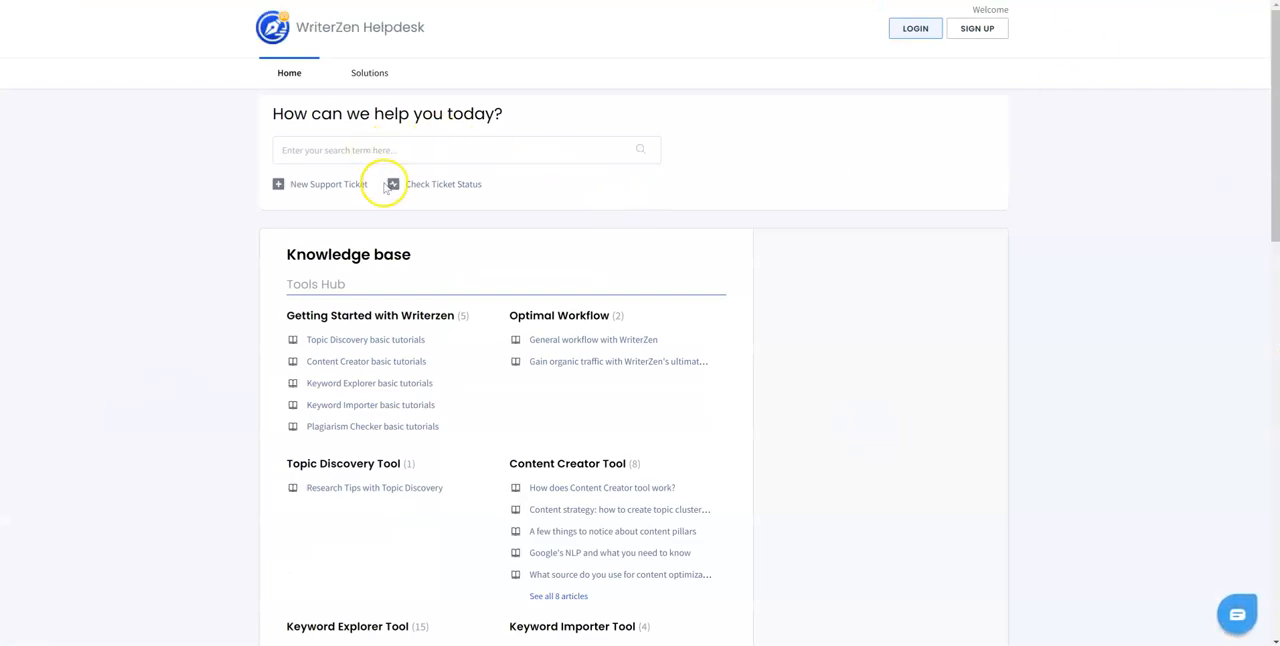
scroll(500, 326, "down", 3)
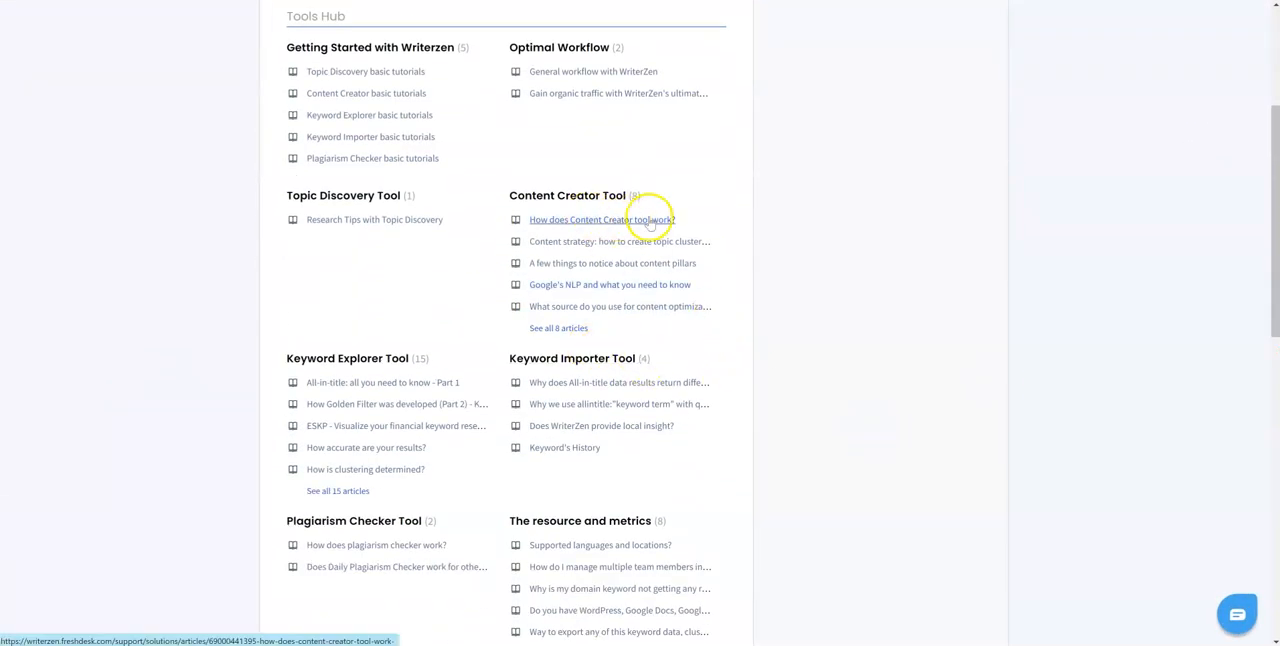
scroll(652, 255, "down", 10)
scroll(645, 265, "up", 15)
scroll(635, 266, "down", 15)
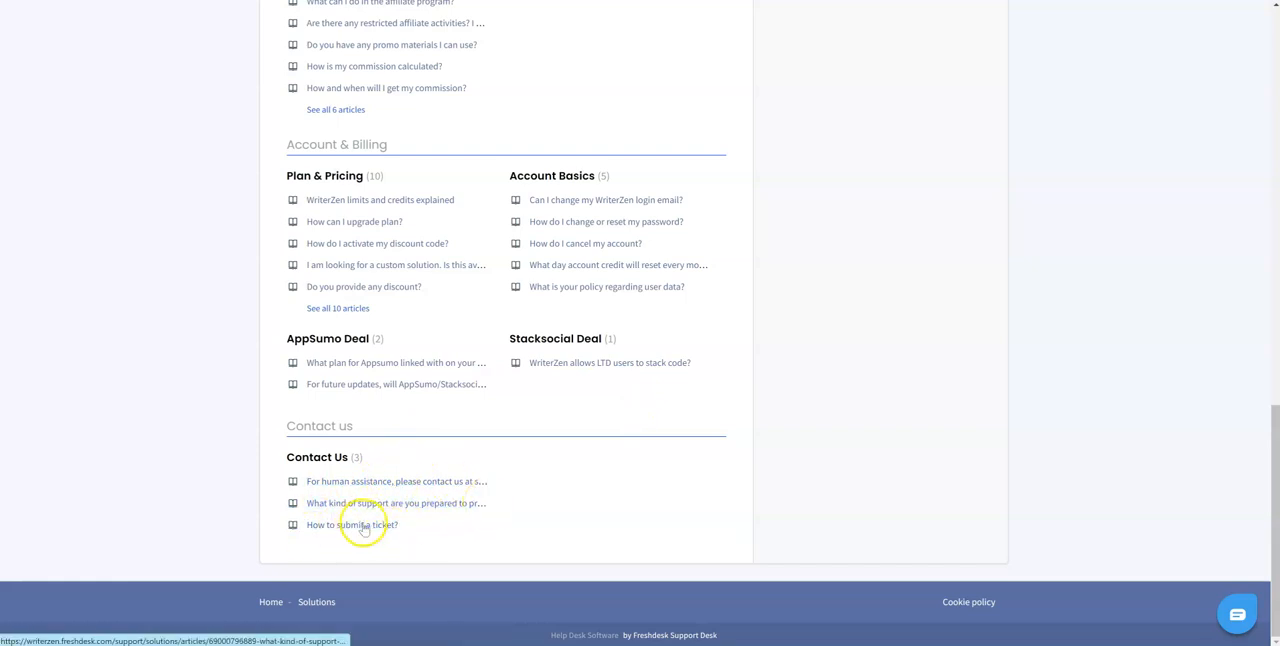
scroll(946, 54, "up", 4)
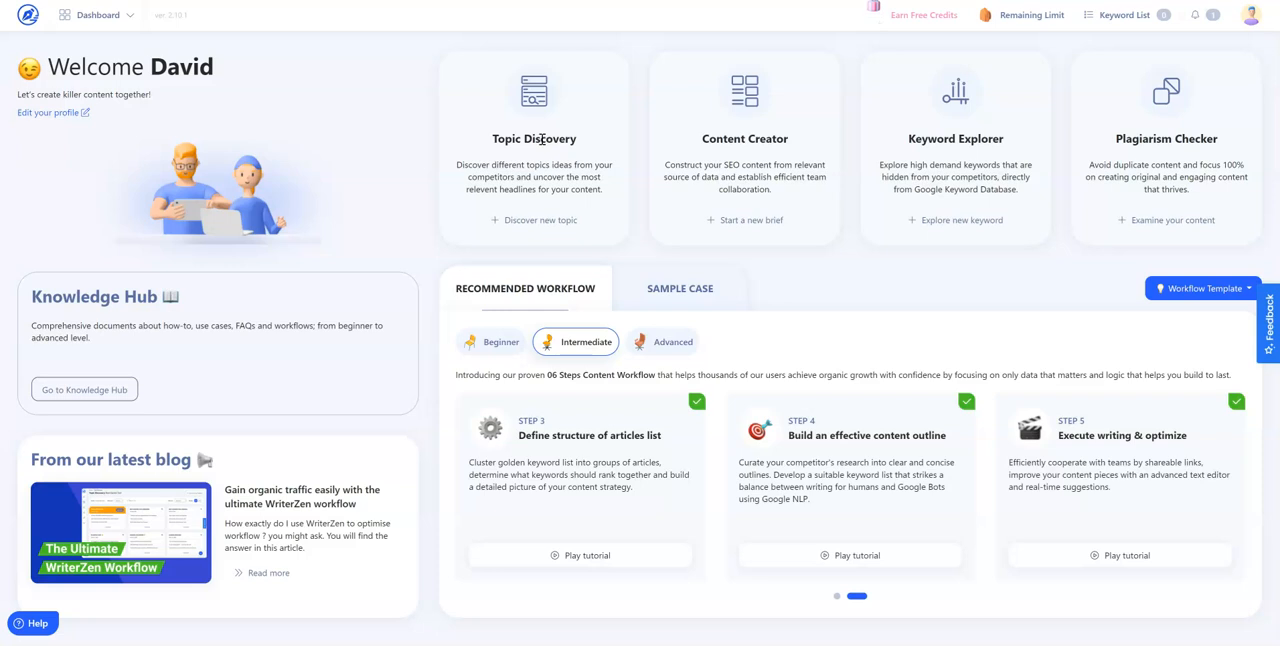
Run a Topic Discovery search for "how to lose weight" with United States as location and English as language
left_click(533, 222)
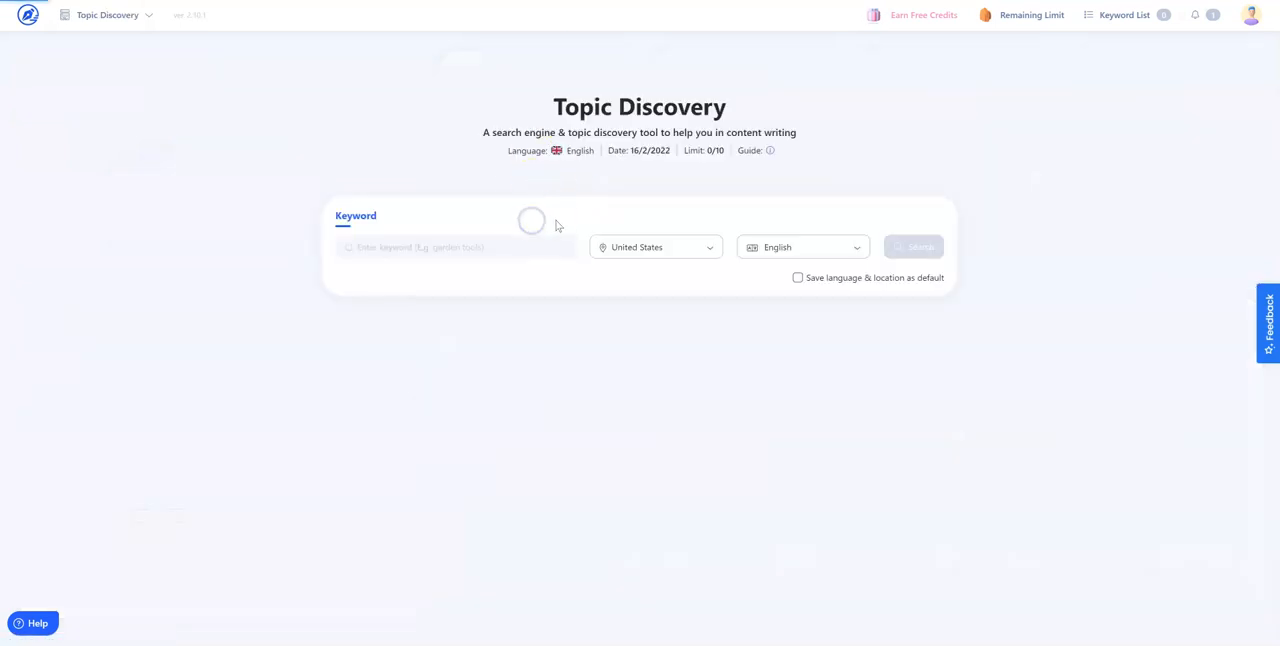
left_click(402, 247)
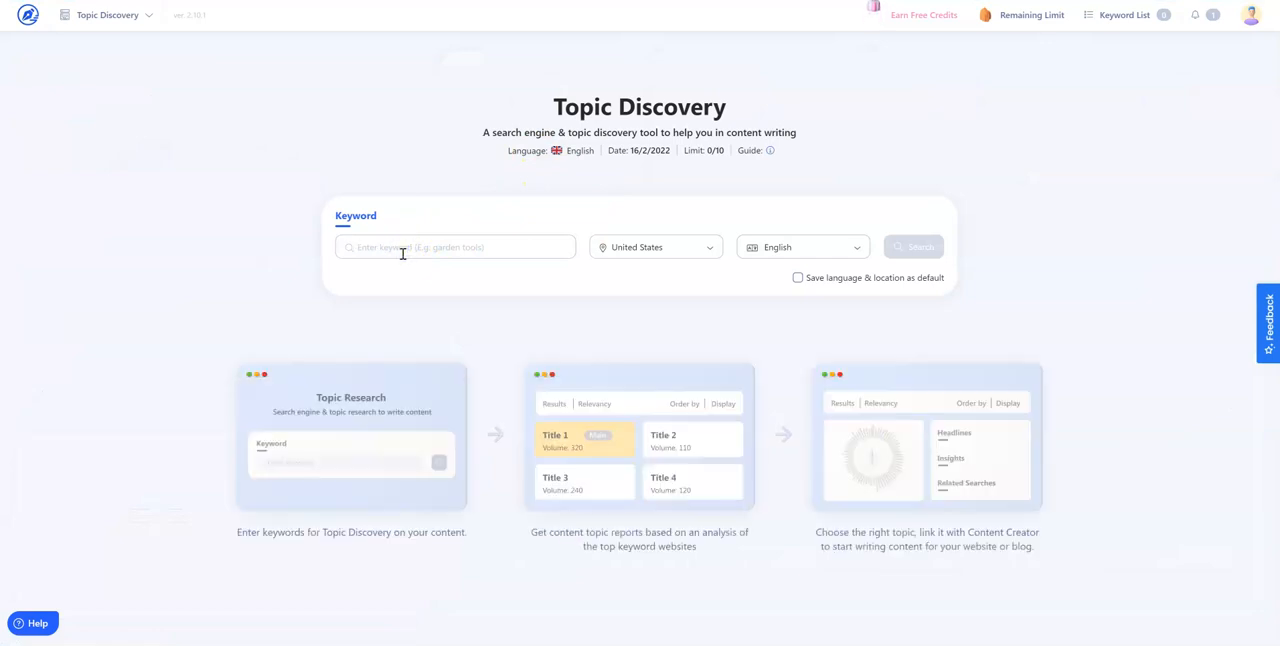
type("how to lose weight")
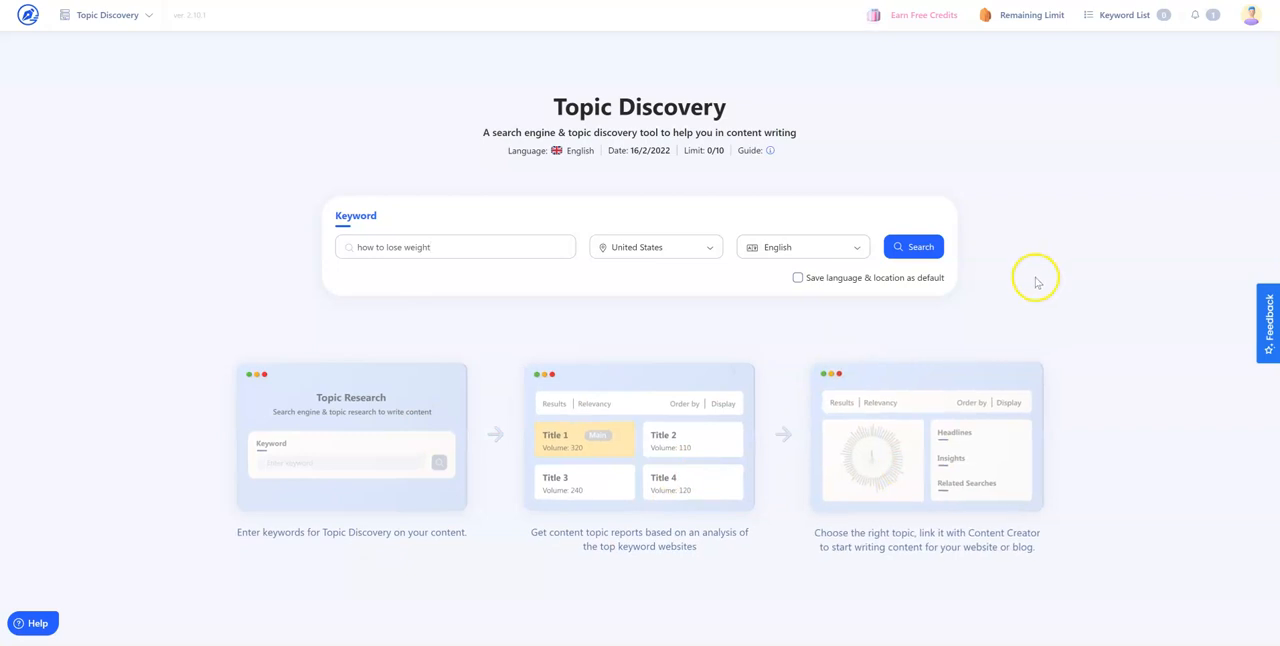
left_click(930, 248)
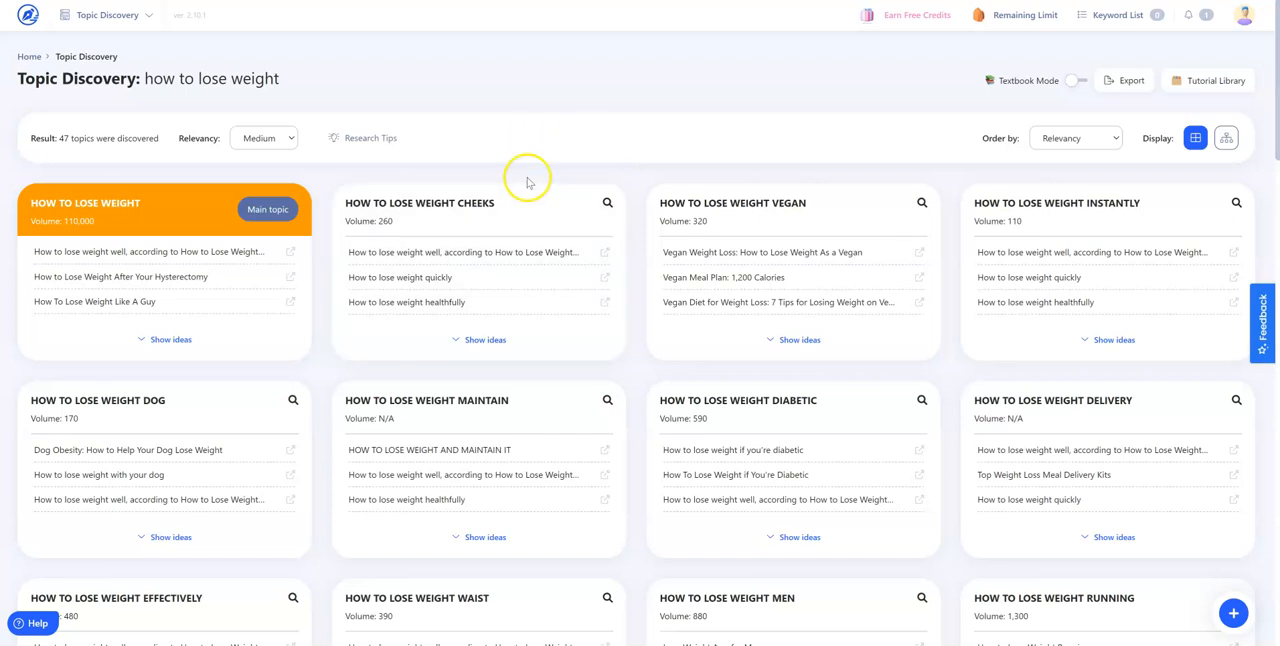
Read the Research Tips and switch the topic results from the card grid to the radial diagram display
left_click(362, 140)
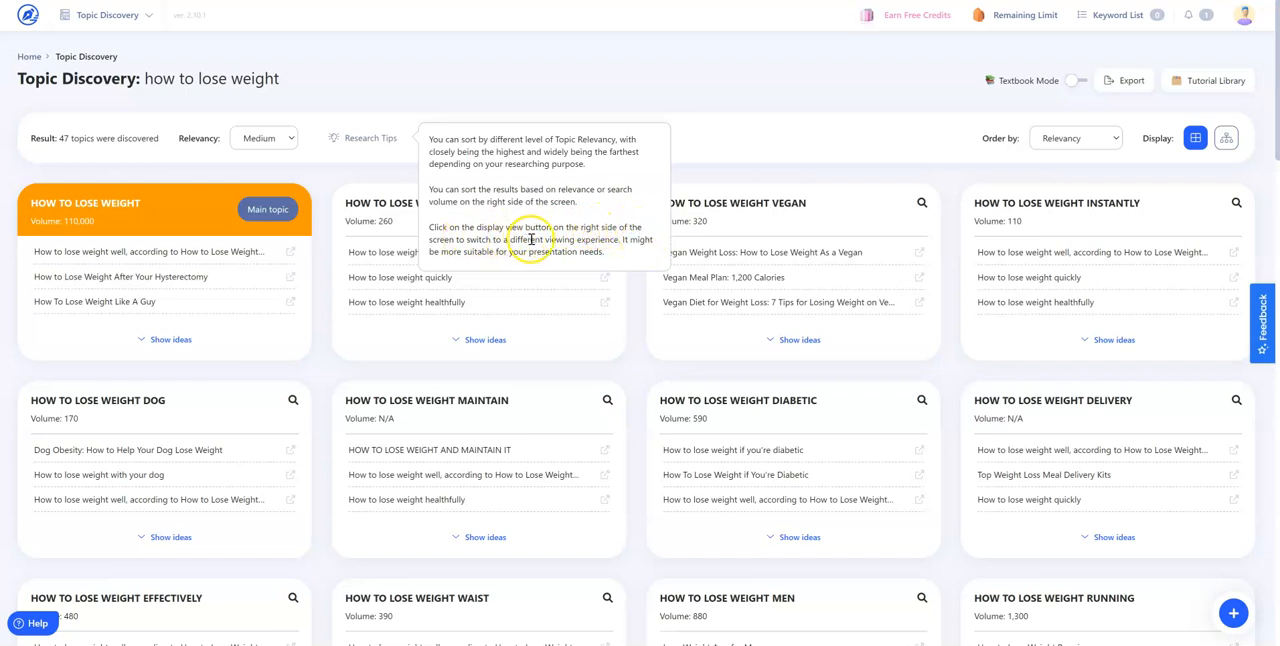
left_click(704, 98)
left_click(1226, 138)
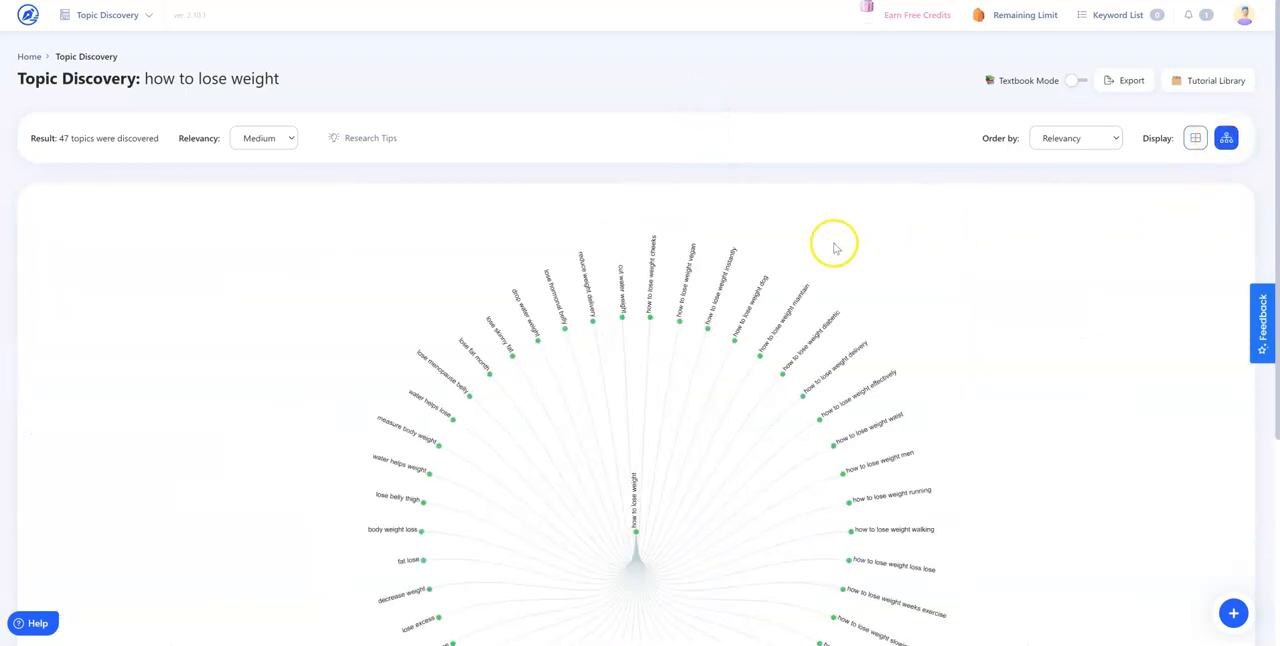
scroll(803, 306, "down", 3)
scroll(693, 303, "up", 1)
left_click(684, 284)
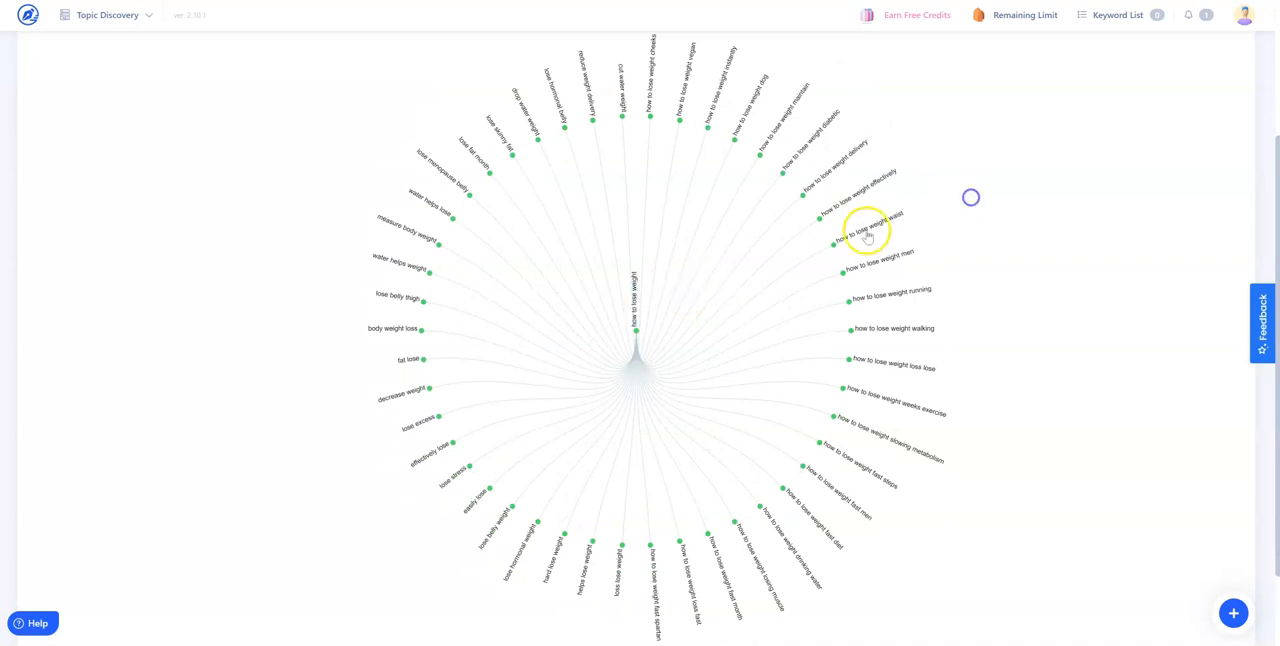
Look over the topics in the radial diagram, and return the results display to the card grid
scroll(855, 250, "down", 1)
scroll(798, 292, "up", 1)
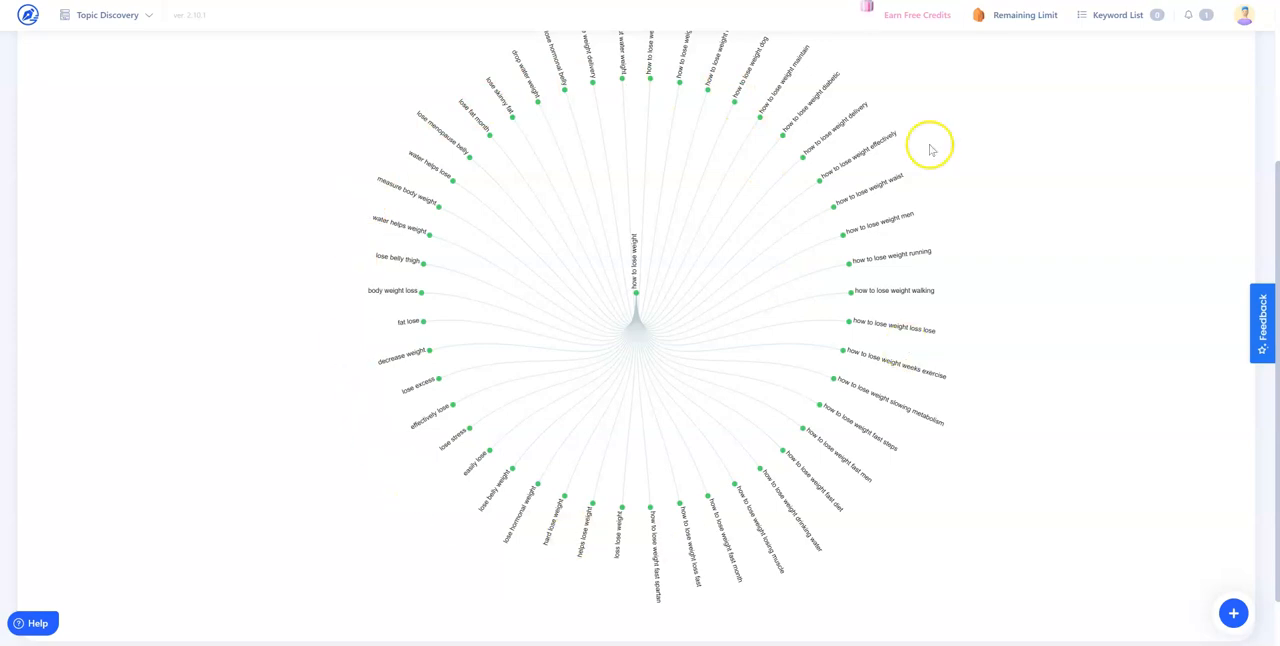
scroll(614, 389, "up", 3)
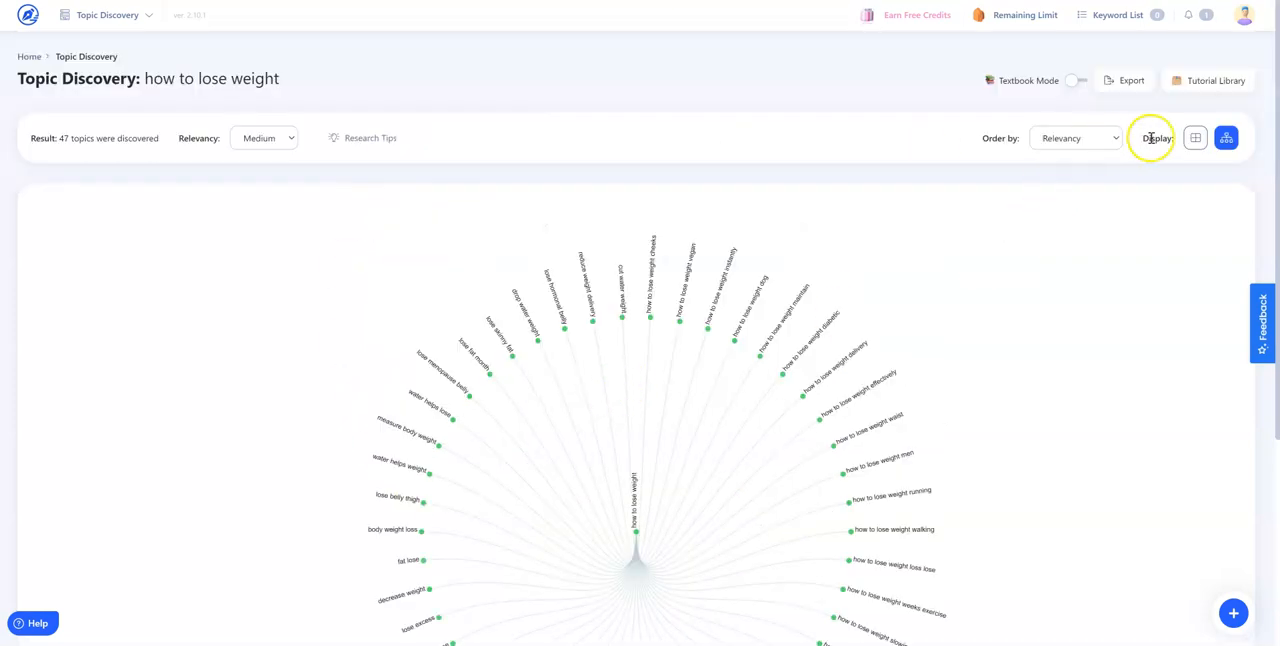
left_click(1195, 138)
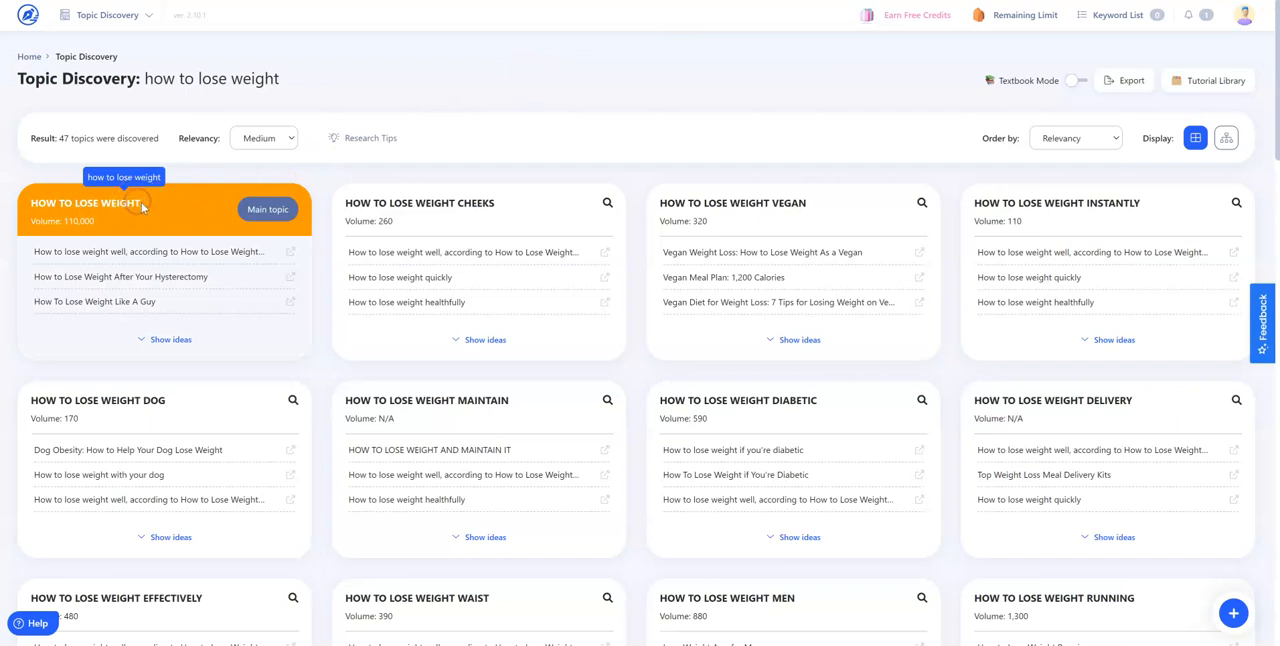
Copy the main topic title "HOW TO LOSE WEIGHT" and paste it on its own line under "Topic" in Figma's Pillar Post box
left_click_drag(141, 202, 24, 203)
key("ctrl+c")
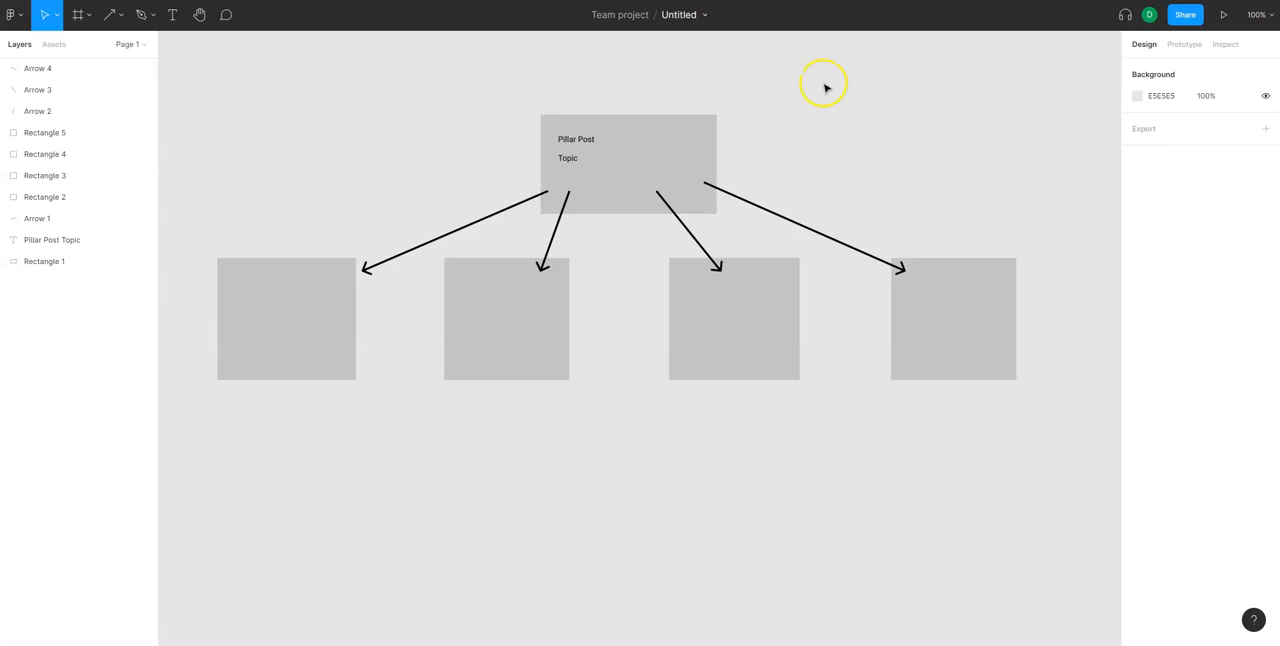
left_click(592, 163)
double_click(583, 160)
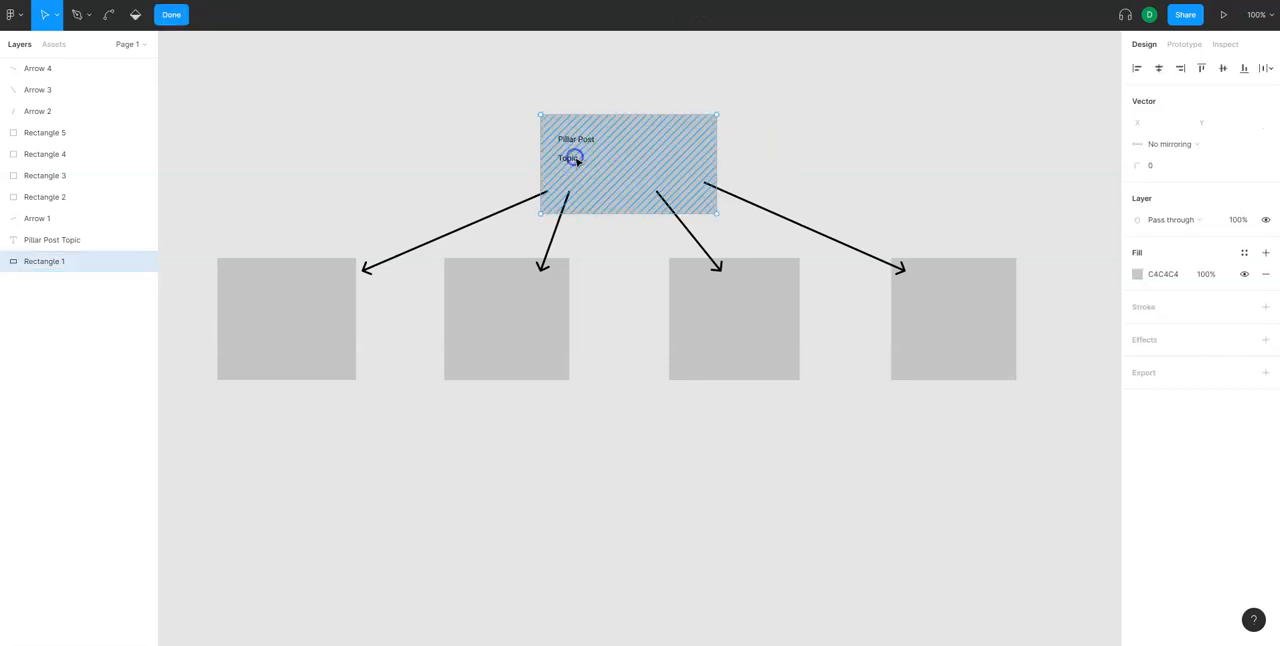
double_click(594, 160)
key("ctrl+v")
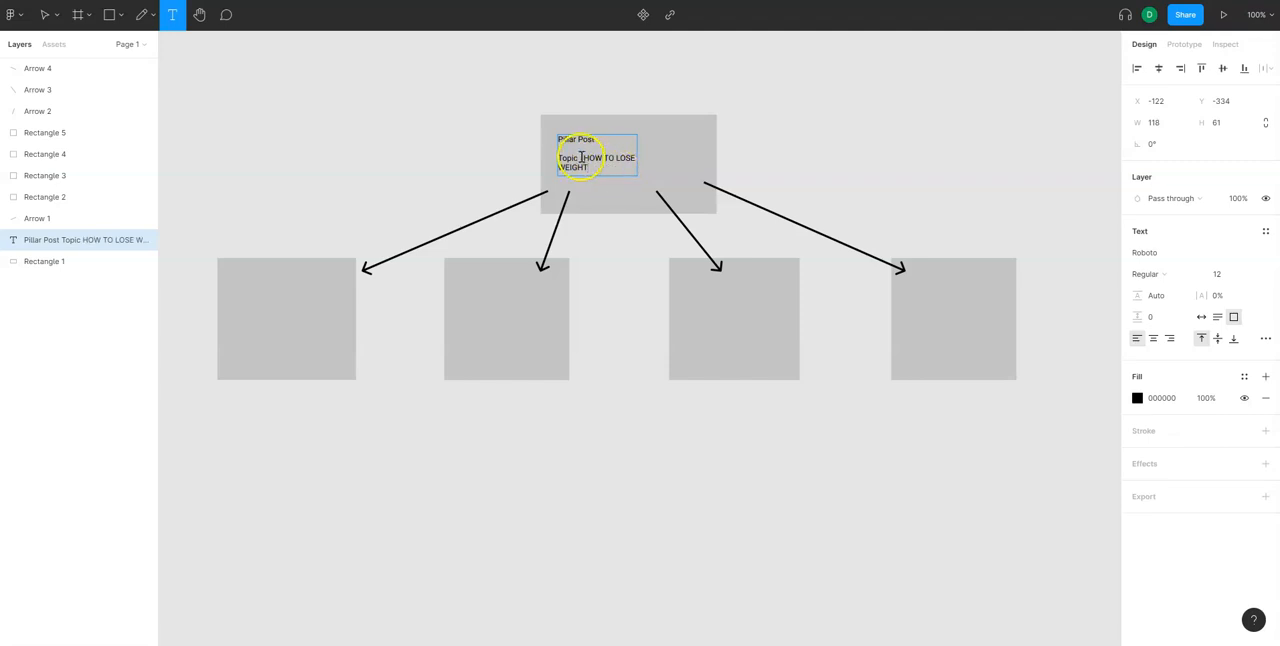
key("Return")
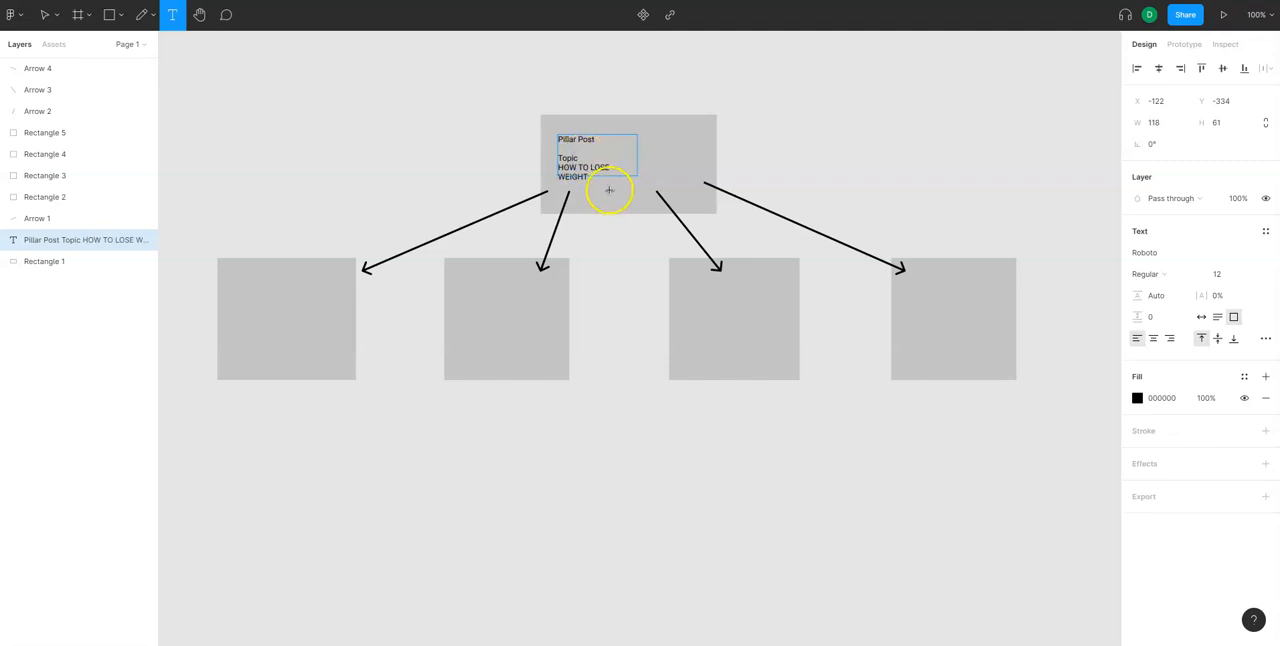
left_click(630, 186)
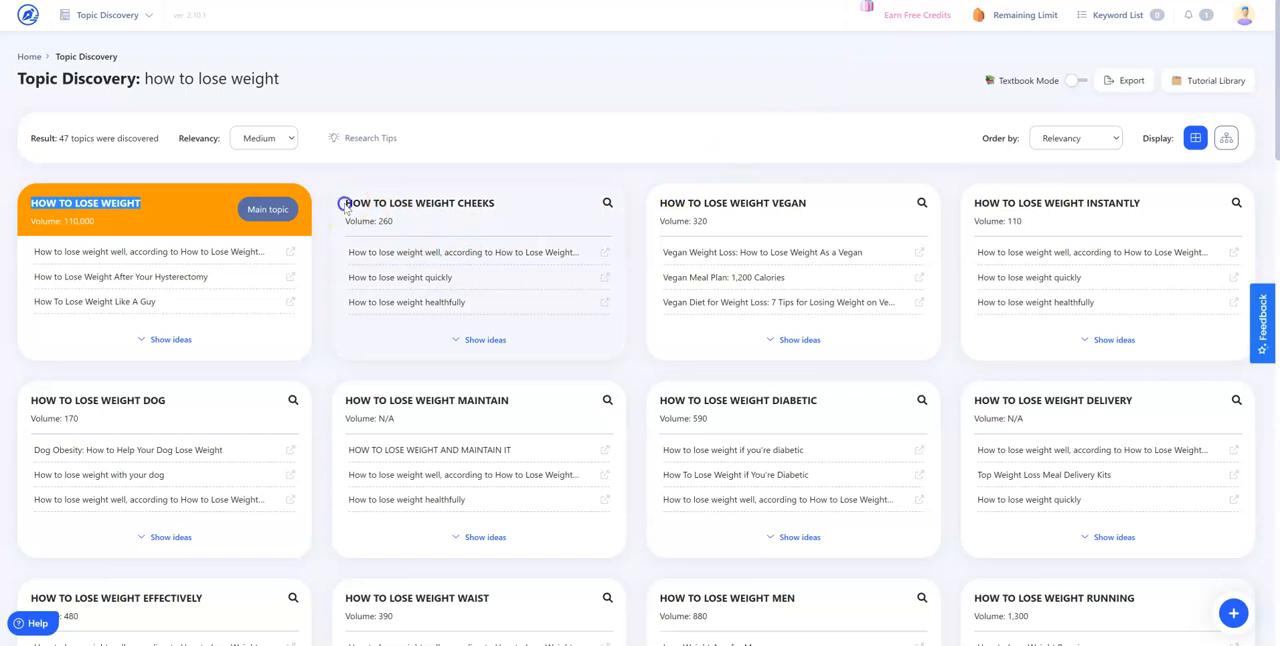
Go through the cheeks, vegan and instantly topic titles in WriterZen and copy the title "HOW TO LOSE WEIGHT DELIVERY"
left_click_drag(343, 203, 509, 203)
left_click_drag(659, 203, 802, 203)
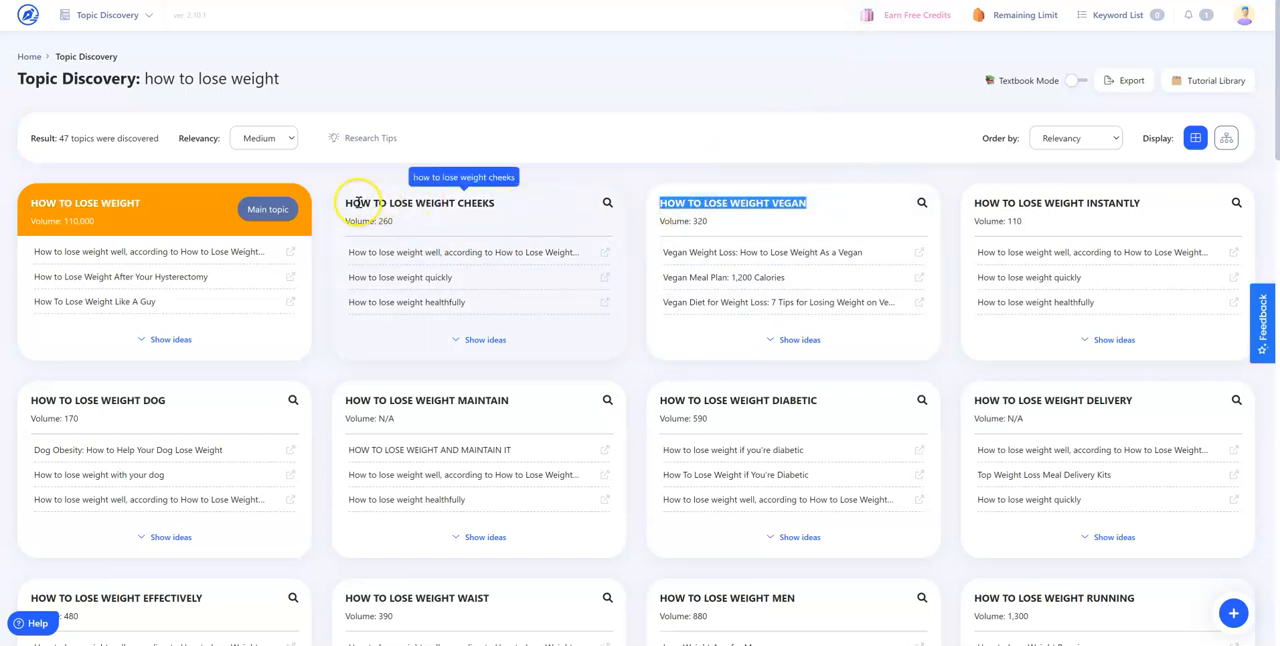
left_click_drag(348, 203, 514, 207)
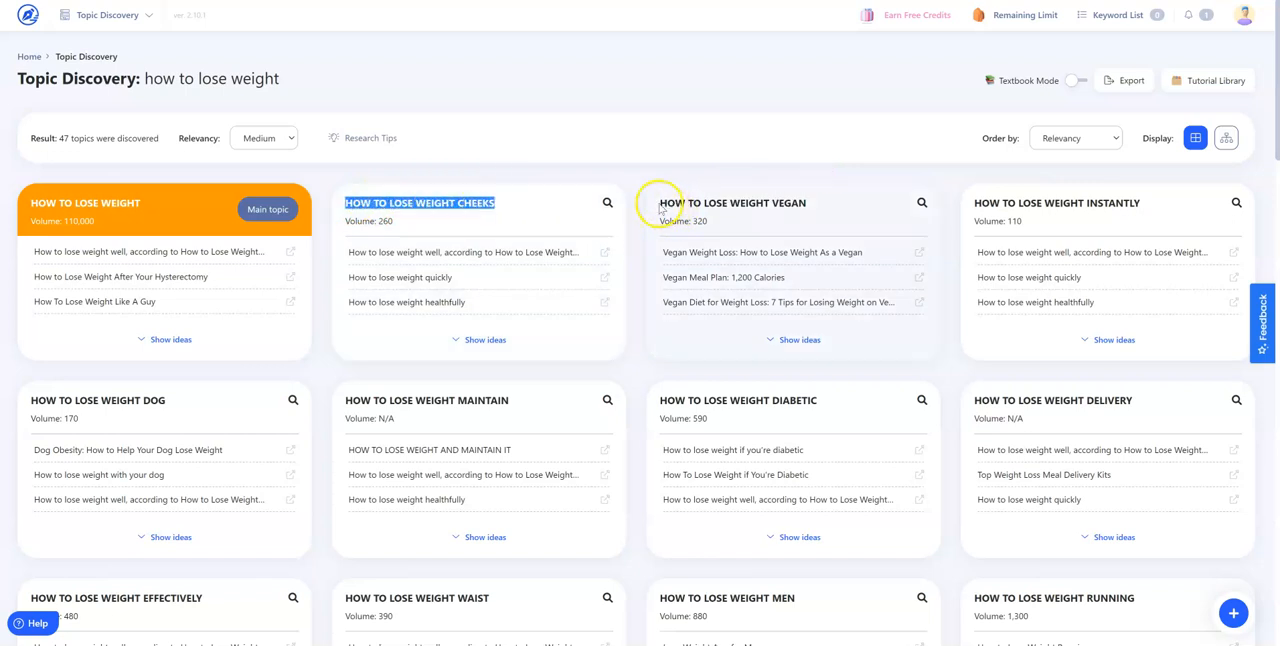
left_click_drag(657, 203, 818, 205)
left_click_drag(973, 203, 1140, 204)
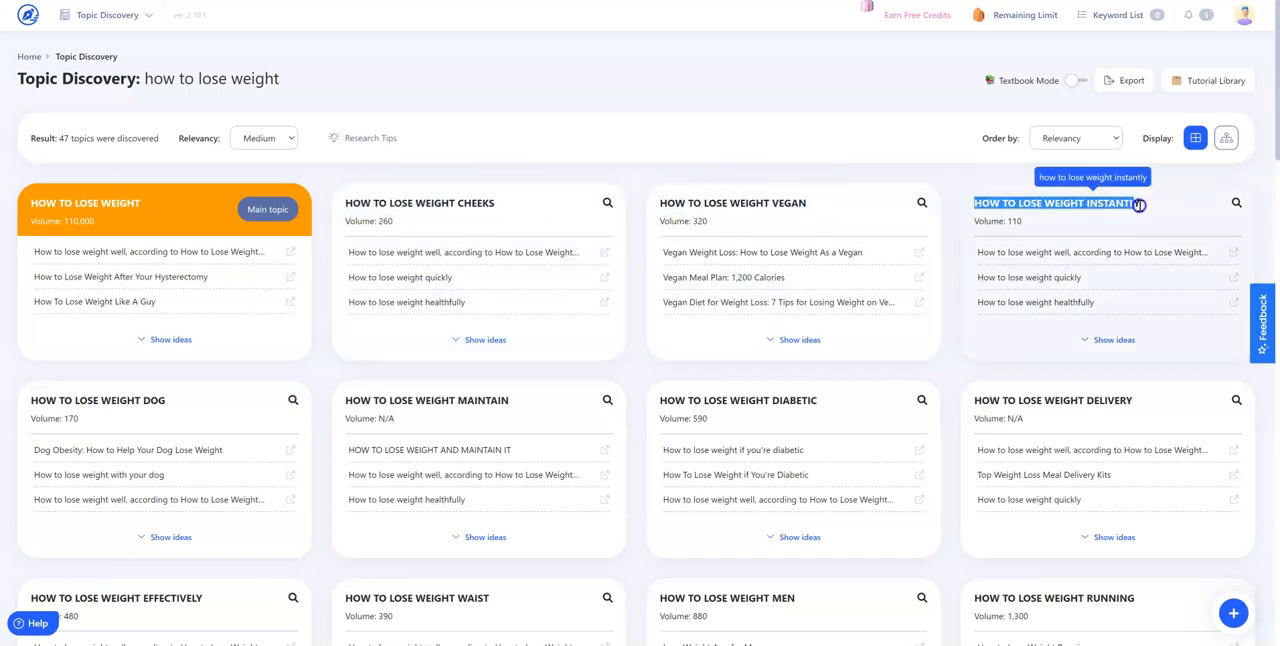
left_click_drag(977, 400, 1150, 400)
key("ctrl+c")
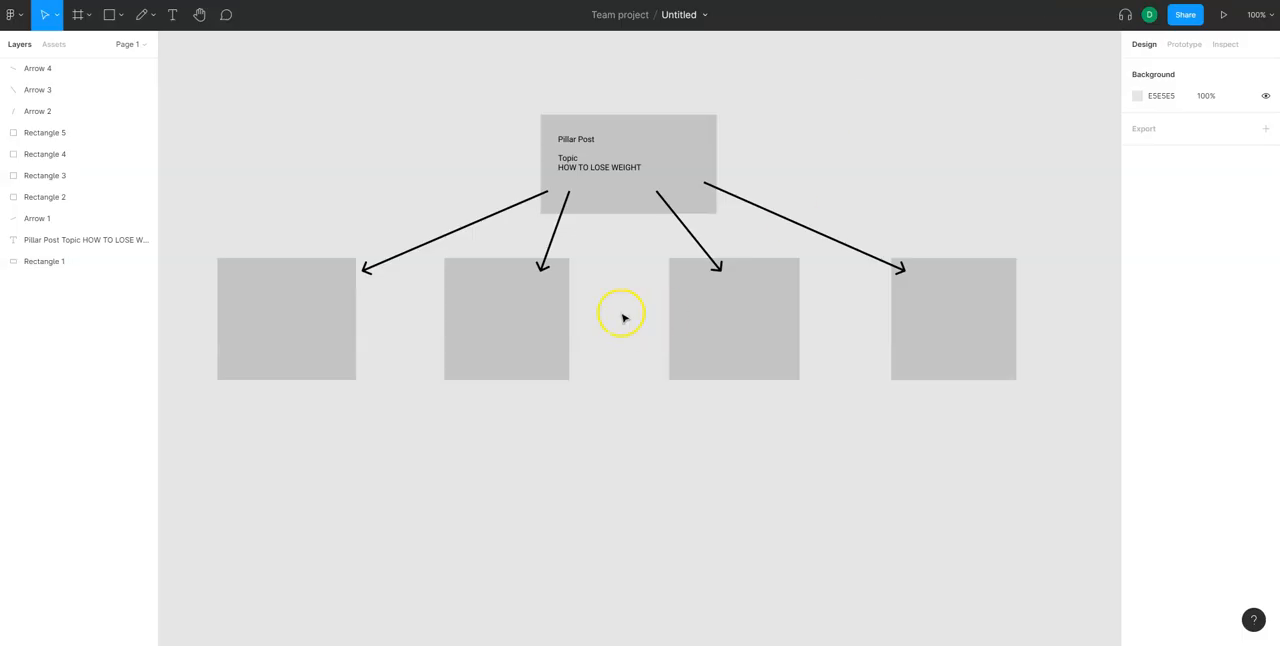
Add the copied title "HOW TO LOSE WEIGHT DELIVERY" as a text layer inside the first lower box of the Figma diagram
left_click(512, 295)
left_click(310, 315)
left_click(293, 310)
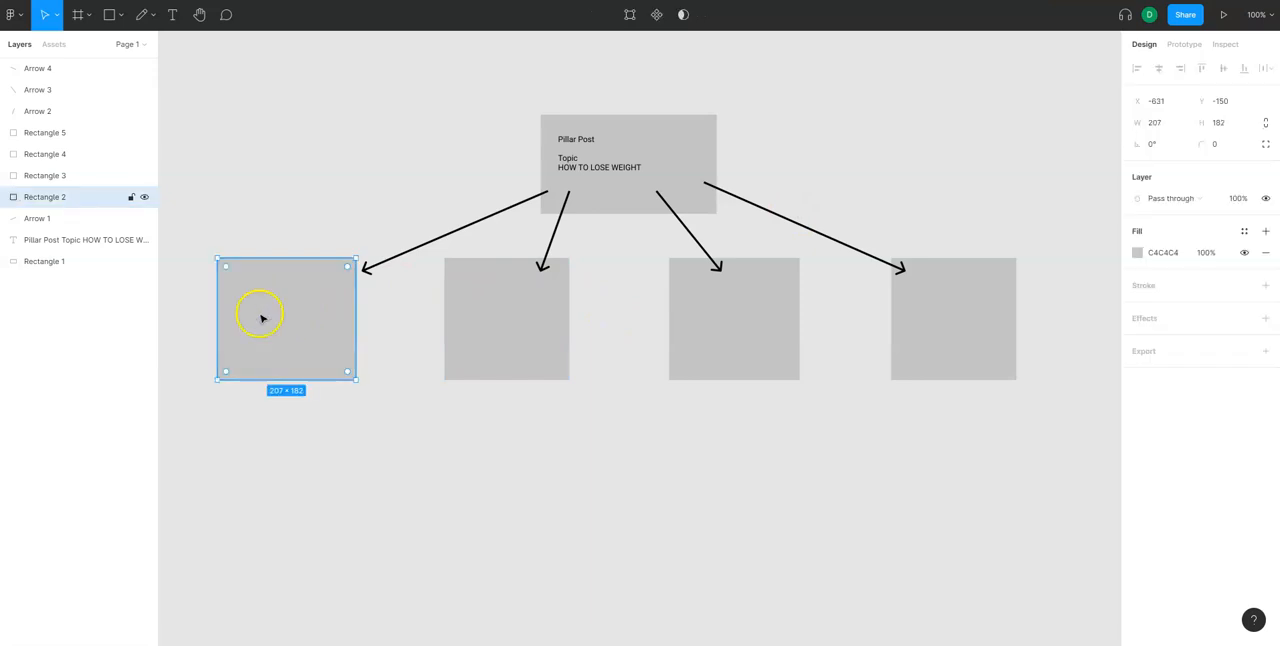
left_click(173, 14)
left_click(237, 283)
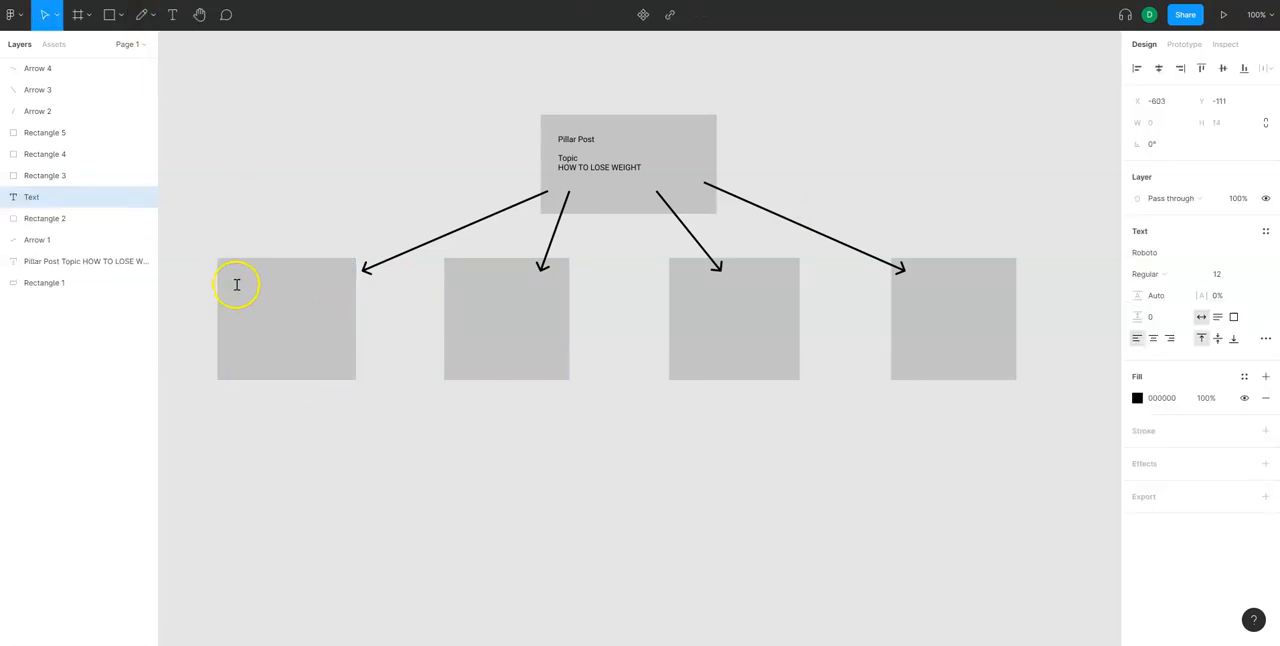
key("ctrl+v")
key("Escape")
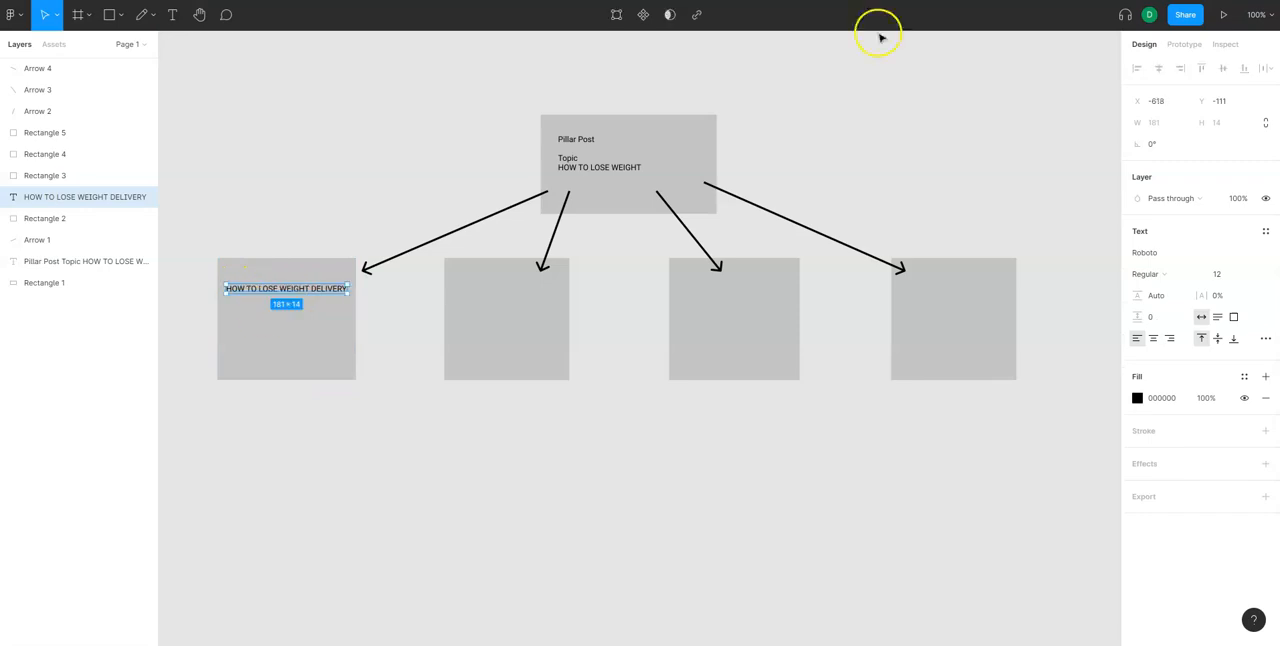
Copy the topic title "HOW TO LOSE WEIGHT VEGAN" from WriterZen and add it as text in the second lower box in Figma
key("alt+Tab")
left_click_drag(811, 204, 659, 202)
key("ctrl+c")
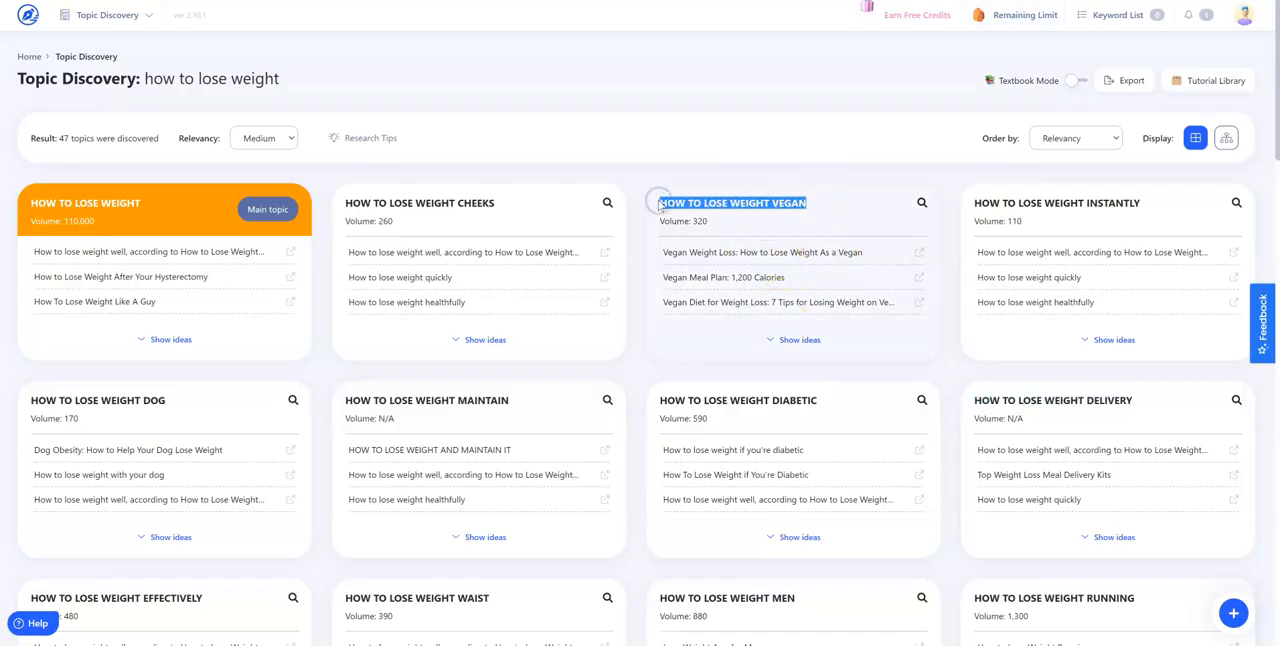
key("alt+Tab")
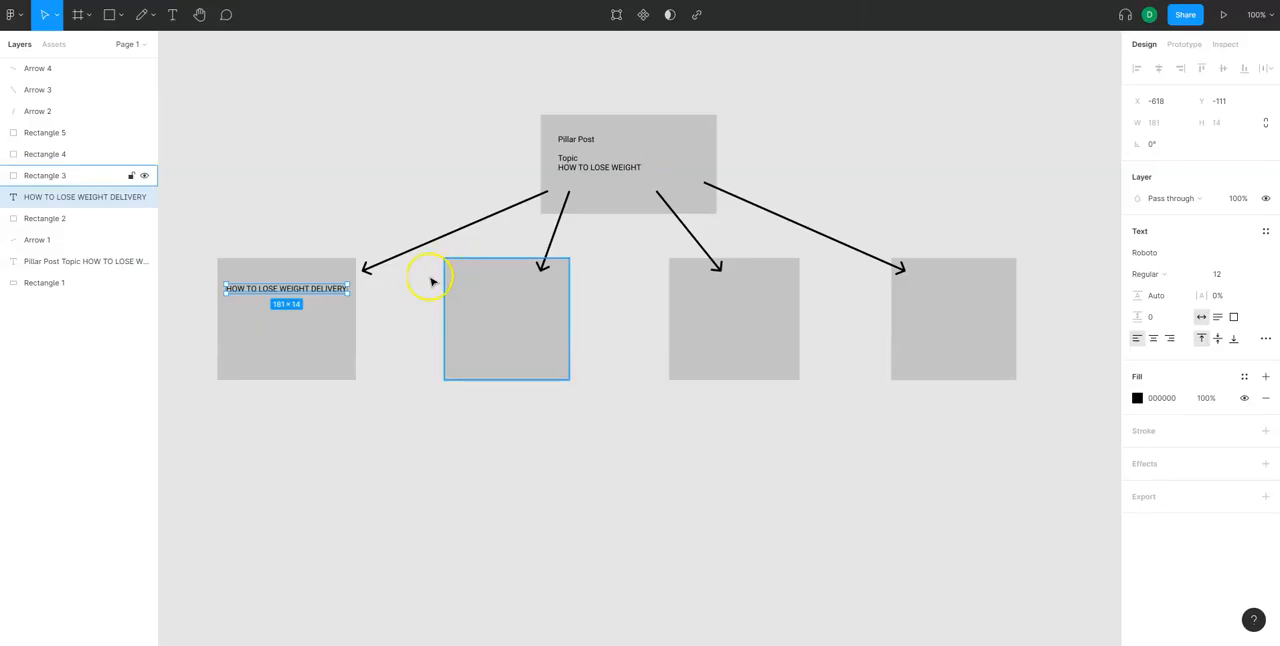
left_click(173, 15)
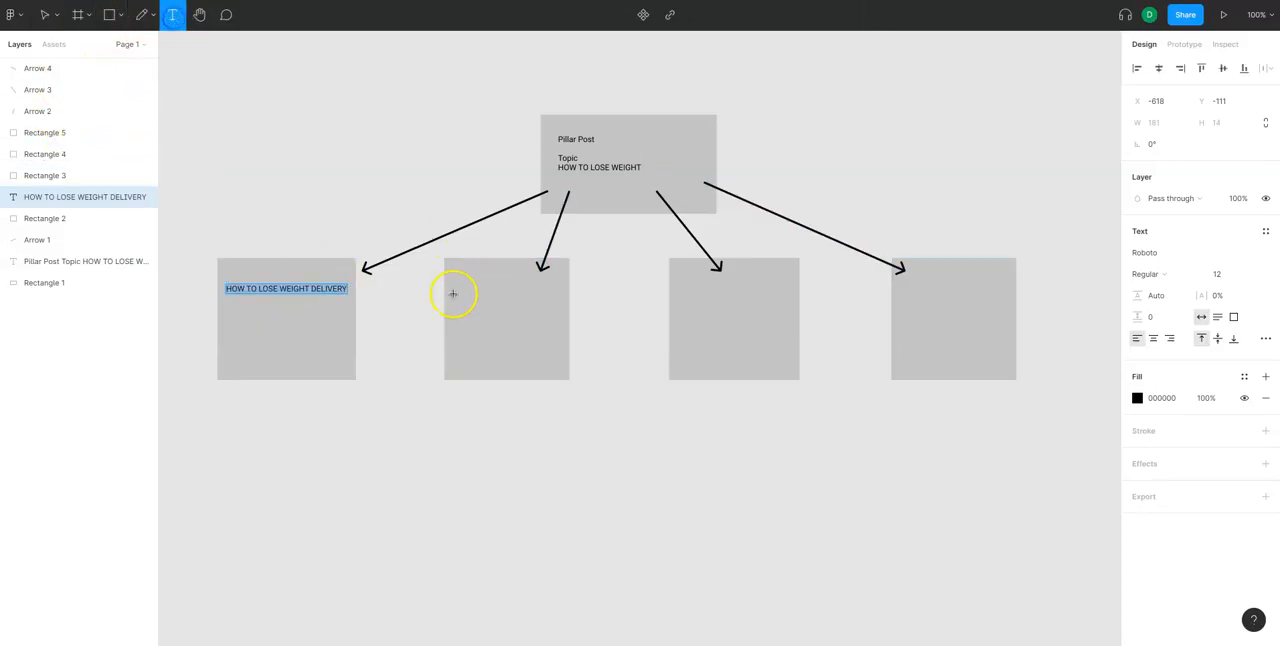
left_click(454, 293)
key("ctrl+v")
left_click(671, 468)
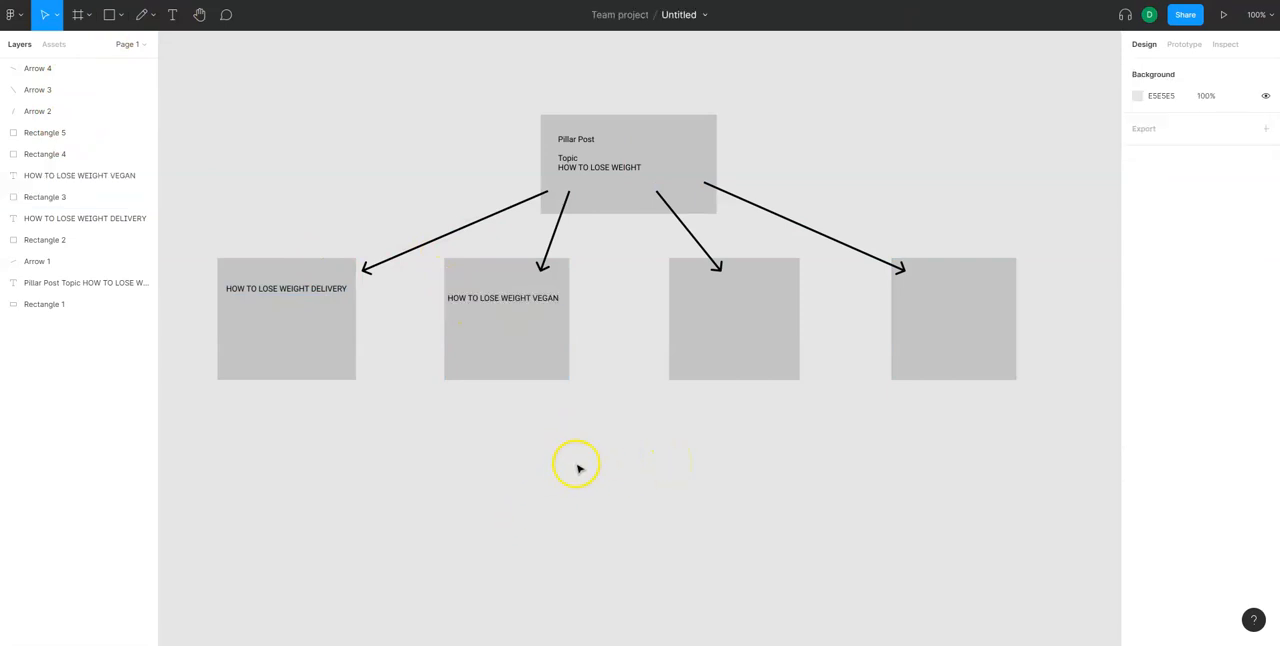
Switch back to WriterZen, try the Closely relevancy on the topic results, and restore Medium
key("alt+Tab")
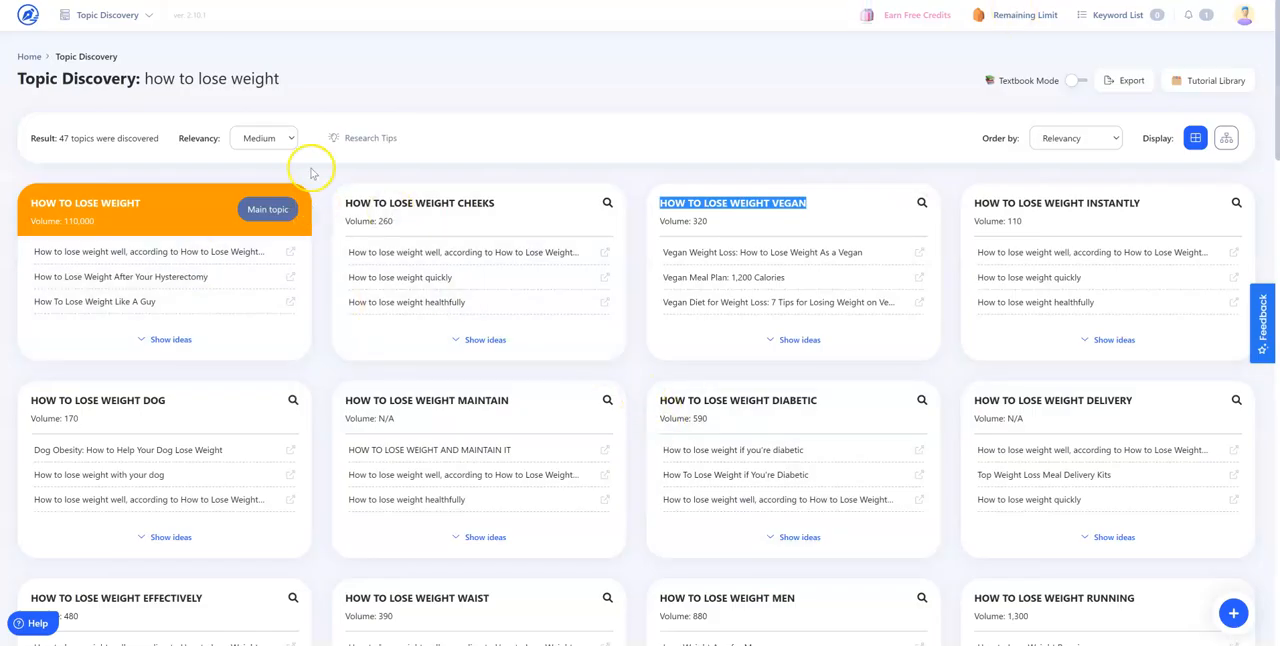
left_click(293, 139)
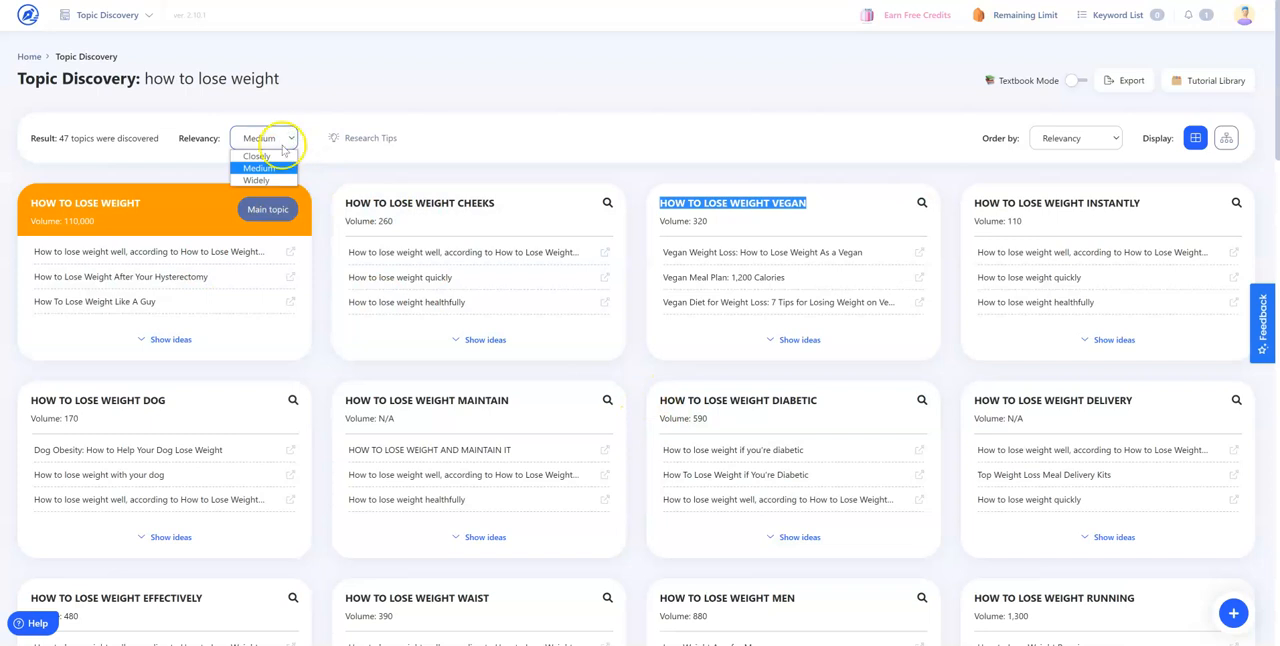
left_click(280, 160)
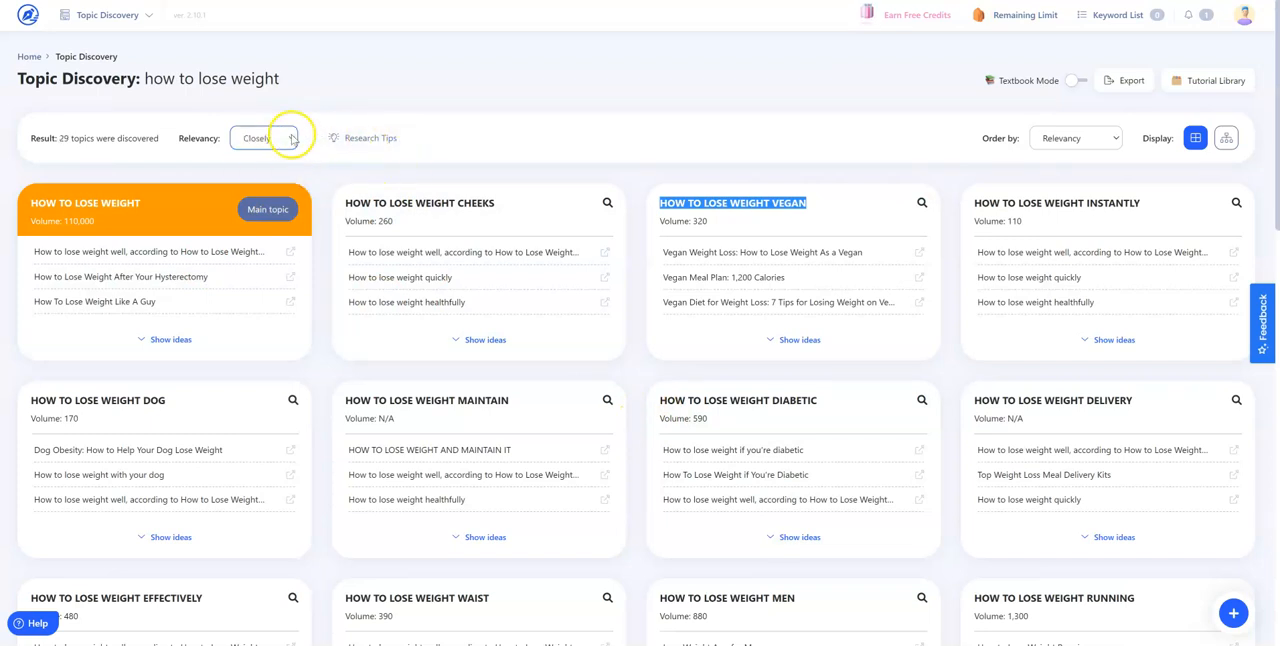
left_click(597, 137)
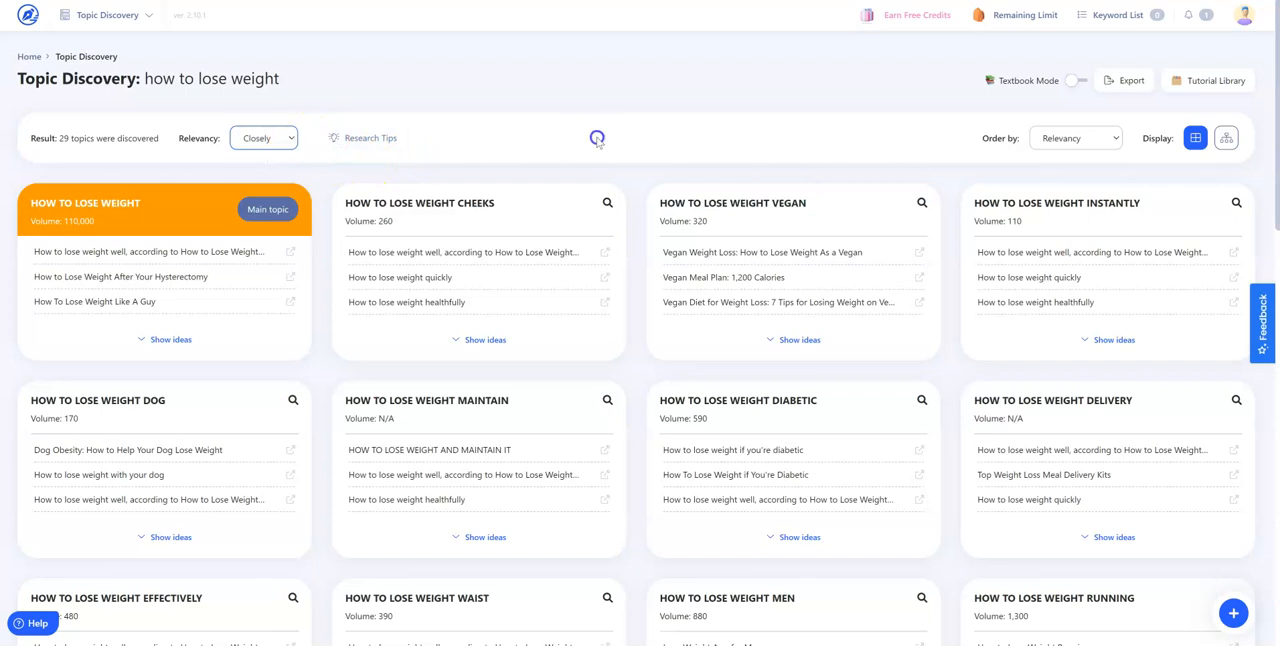
left_click(288, 140)
left_click(272, 168)
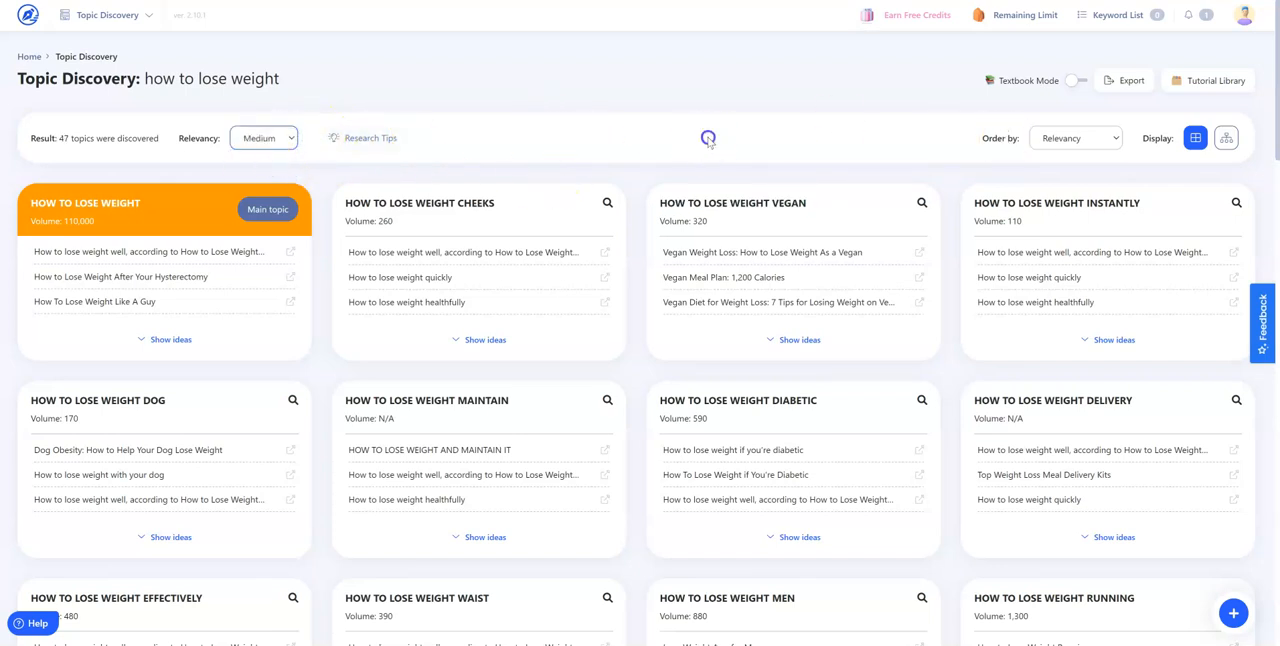
Order the discovered topics by Search Volume and look at the leading cards, including "Fat Lose" and "Helps Lose Weight"
left_click(1116, 137)
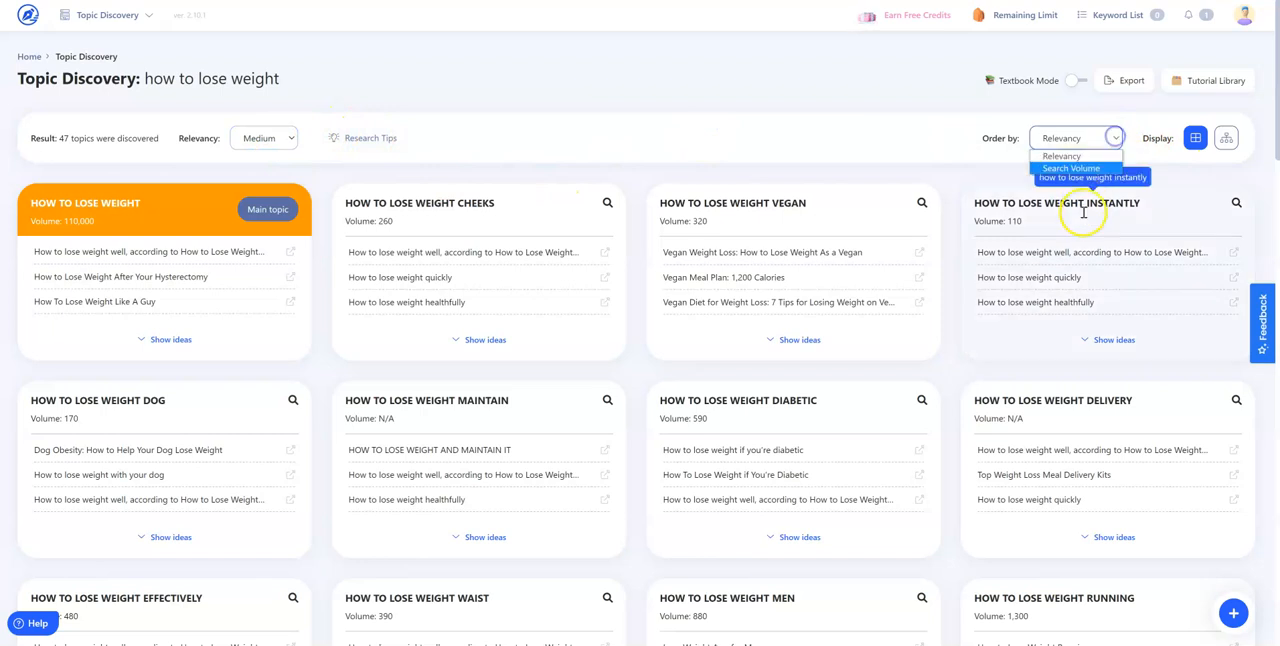
left_click(1071, 168)
left_click(599, 101)
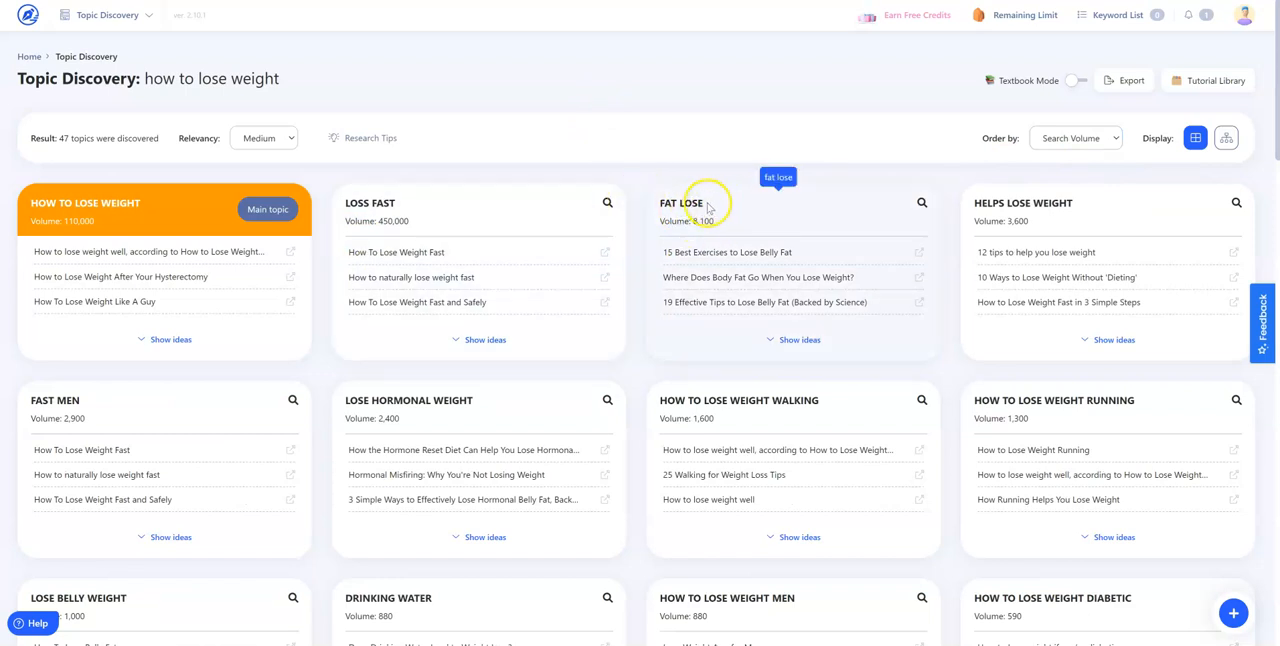
mouse_move(681, 197)
left_mouse_down()
mouse_move(651, 197)
mouse_move(714, 212)
mouse_move(682, 200)
left_mouse_up()
left_click(1012, 203)
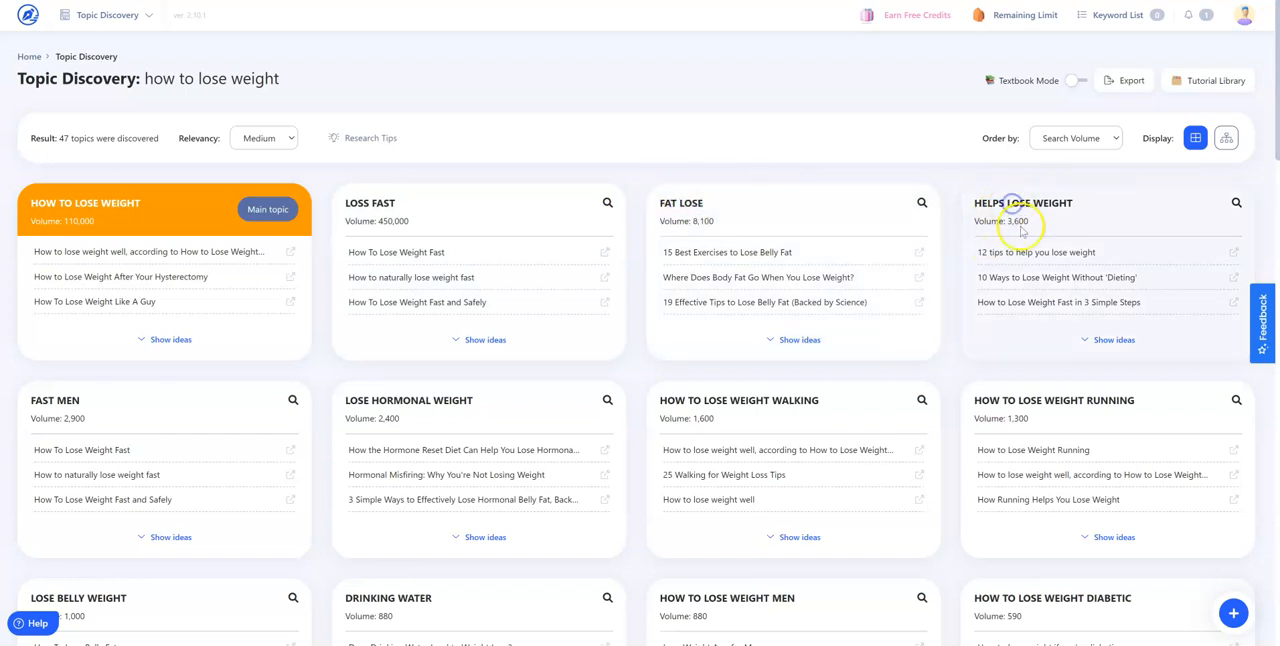
Find the "How to lose weight running" topic and show its ideas to examine the headlines and Google Suggest insights
scroll(1026, 345, "down", 1)
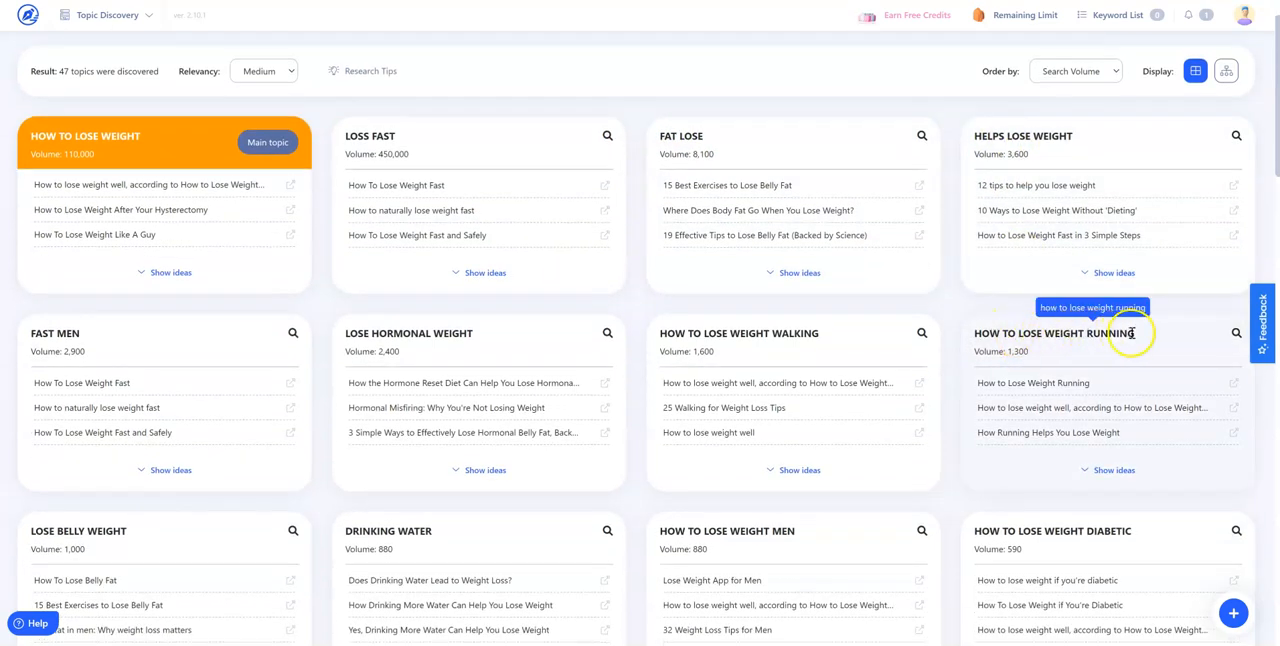
left_click_drag(1131, 332, 976, 335)
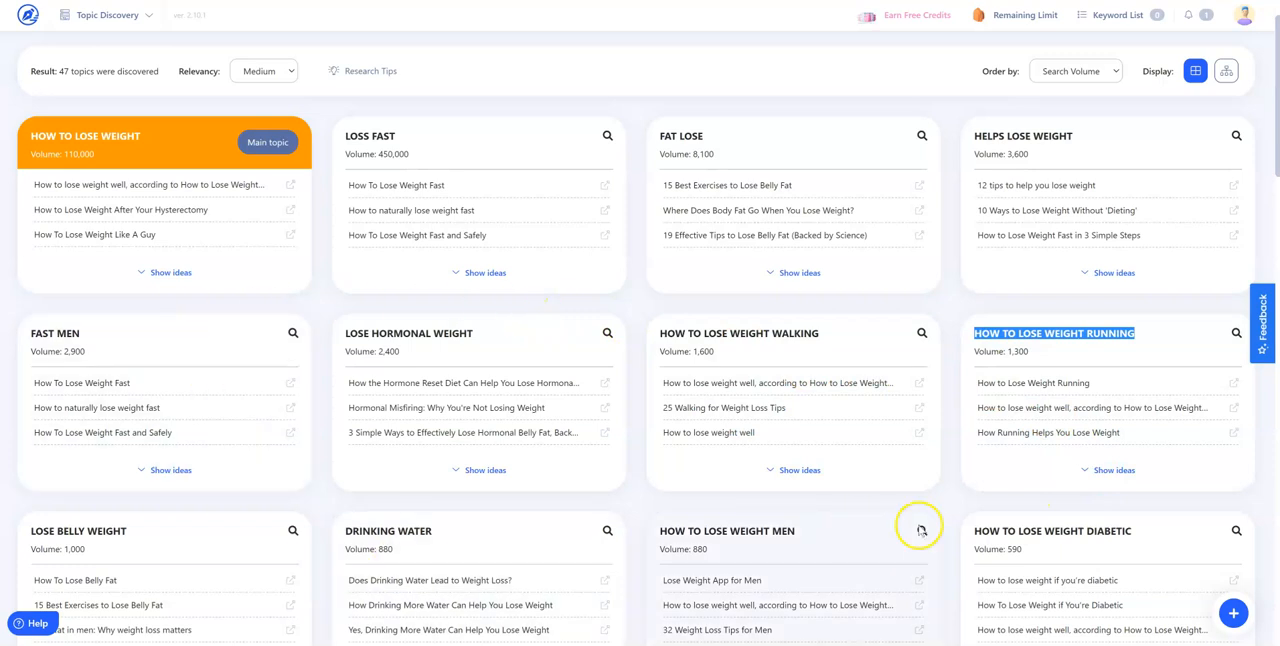
scroll(1125, 430, "down", 2)
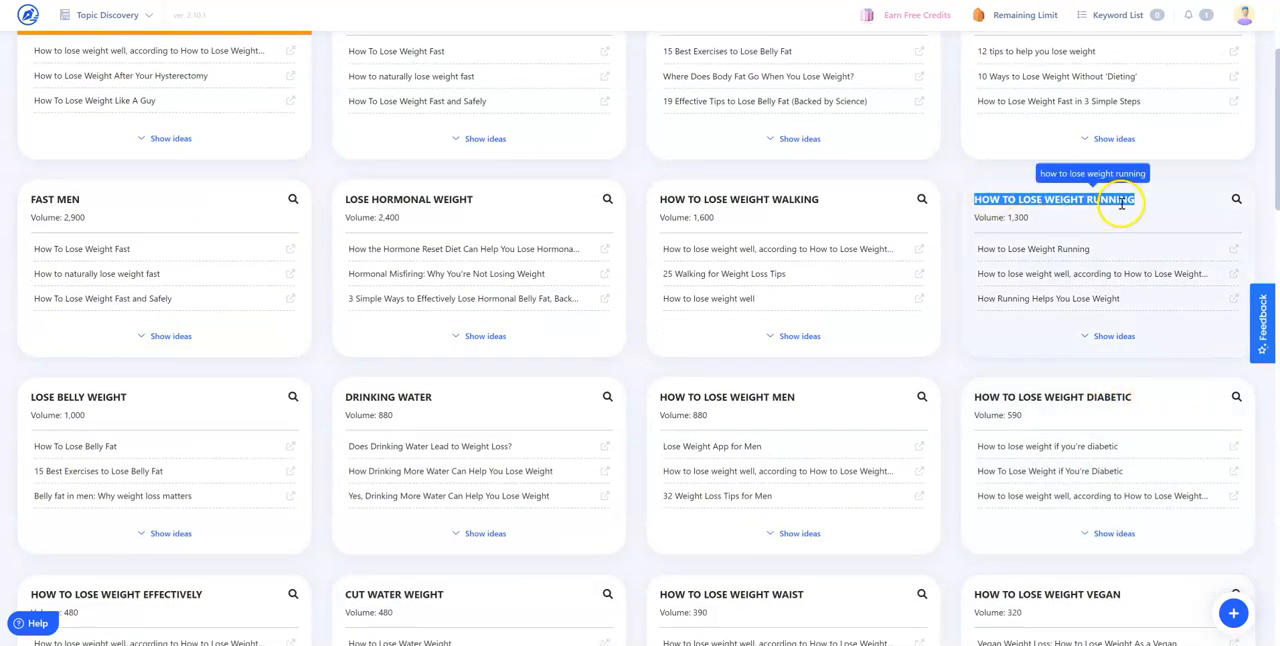
left_click_drag(1137, 203, 973, 201)
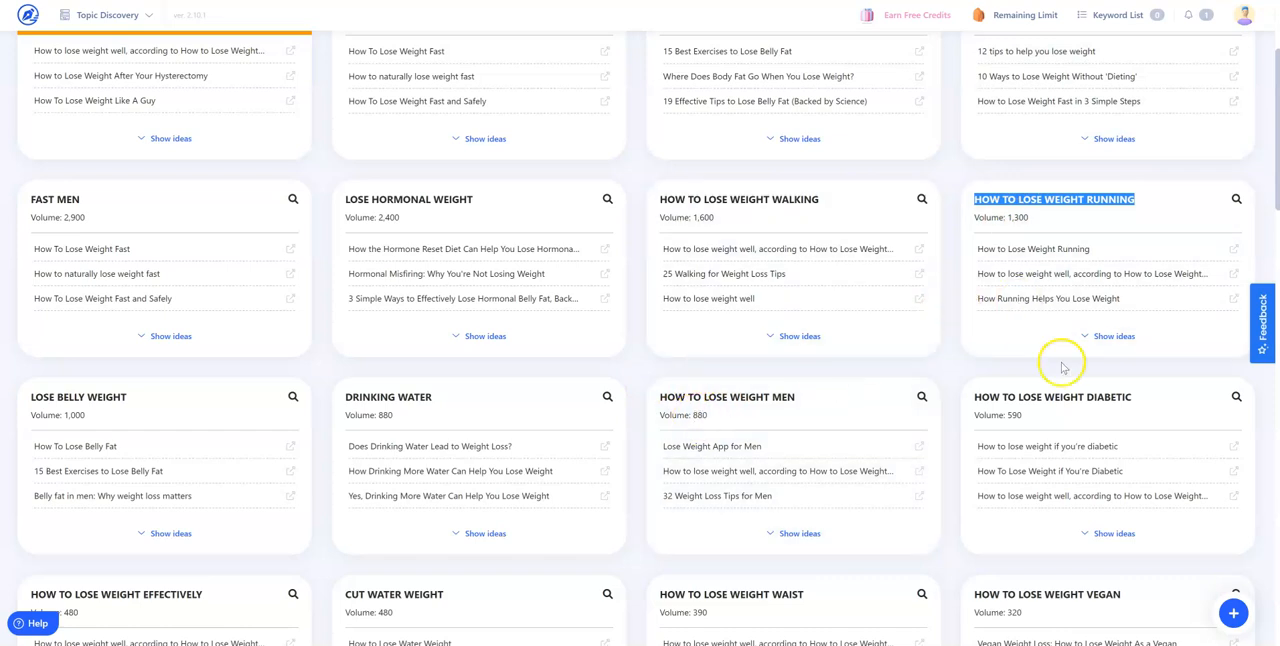
scroll(963, 400, "down", 1)
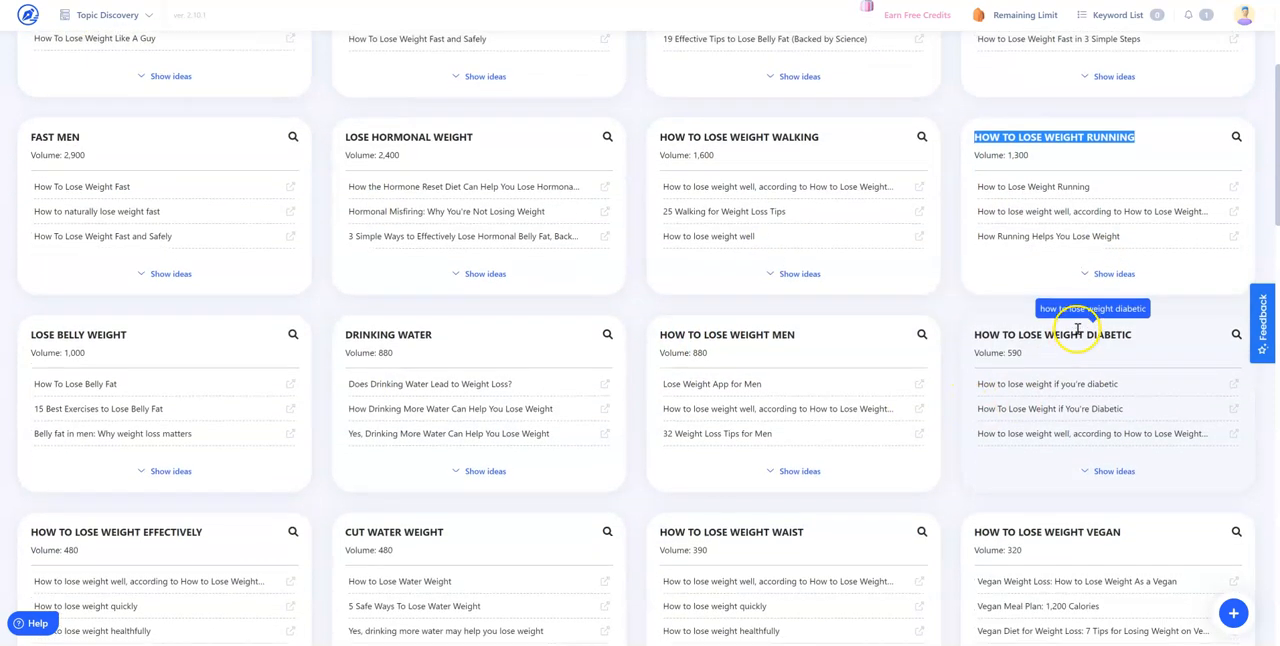
scroll(1074, 329, "up", 1)
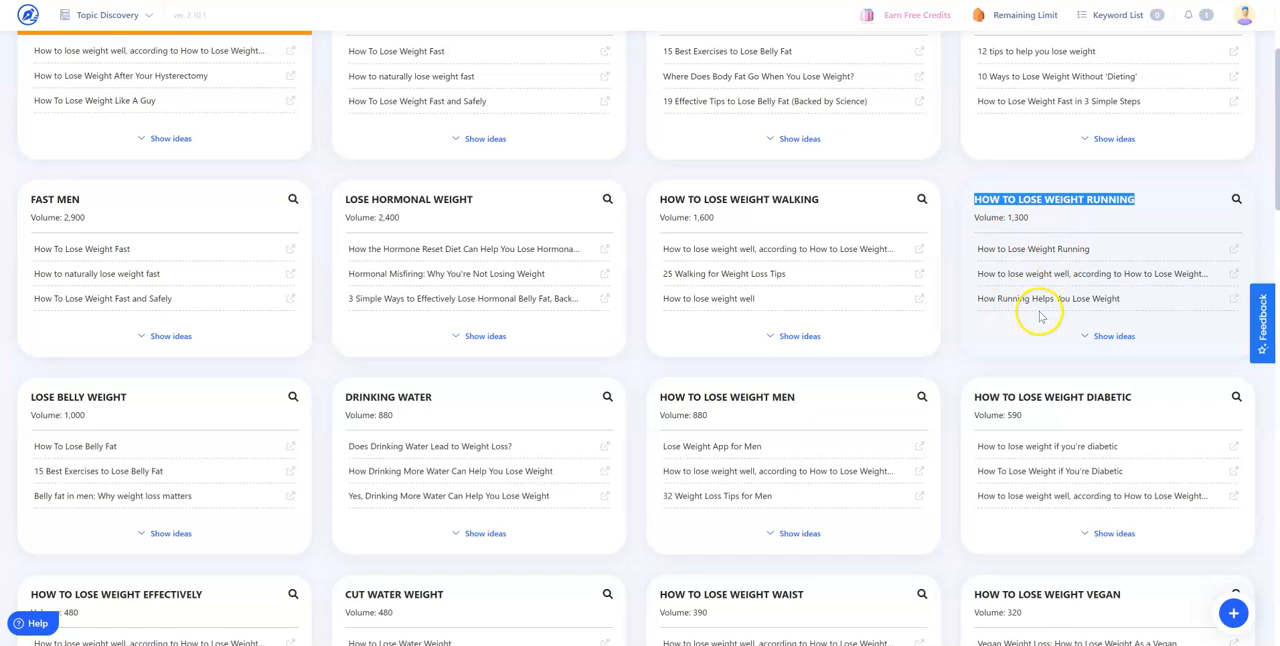
left_click(1100, 340)
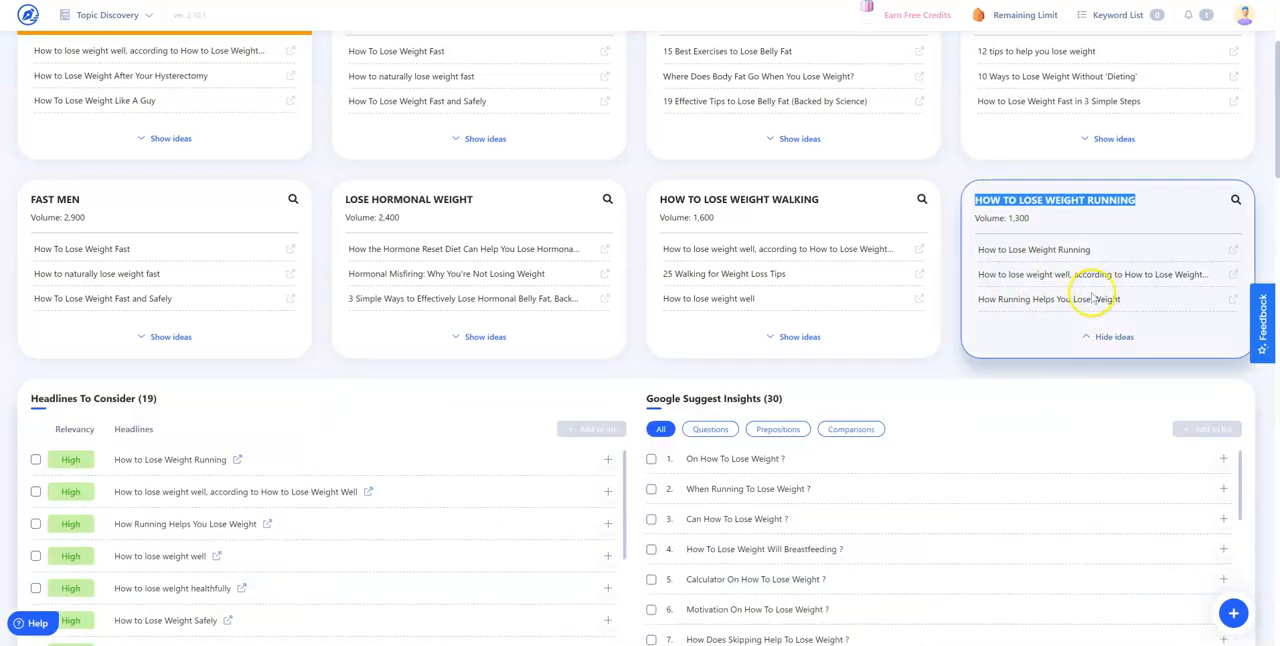
scroll(1006, 334, "down", 3)
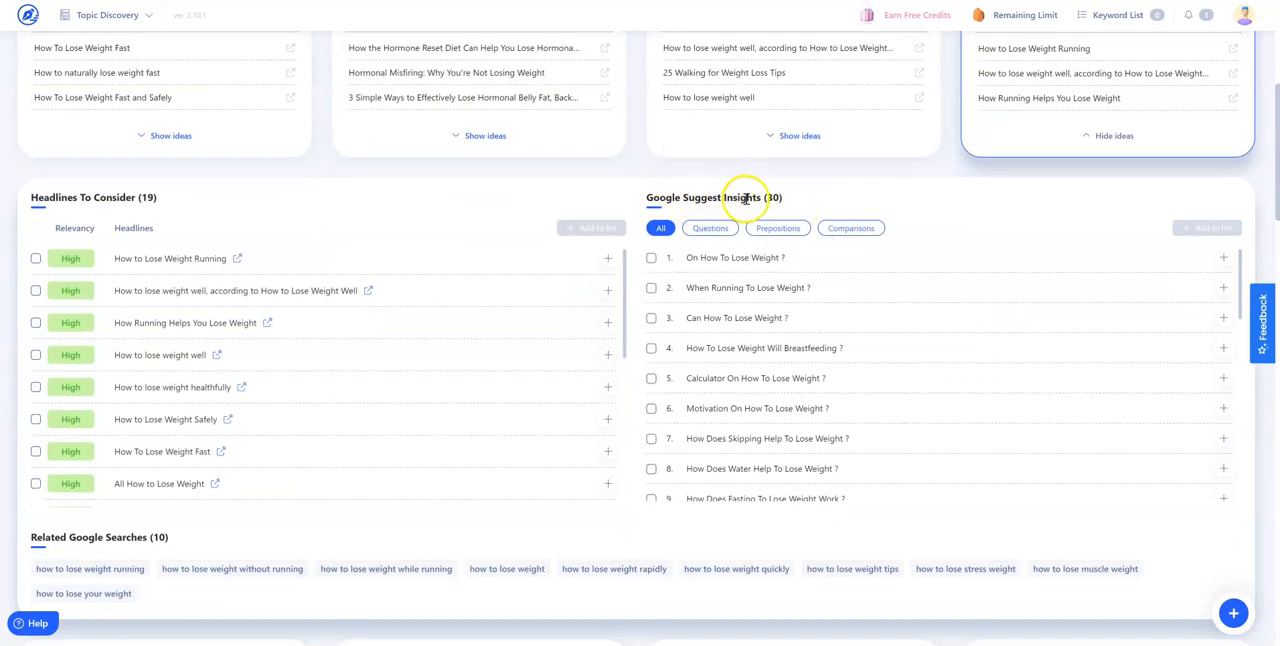
Go through the Questions, Prepositions and Comparisons filters of the running topic's Google Suggest Insights, and restore All
left_click(660, 228)
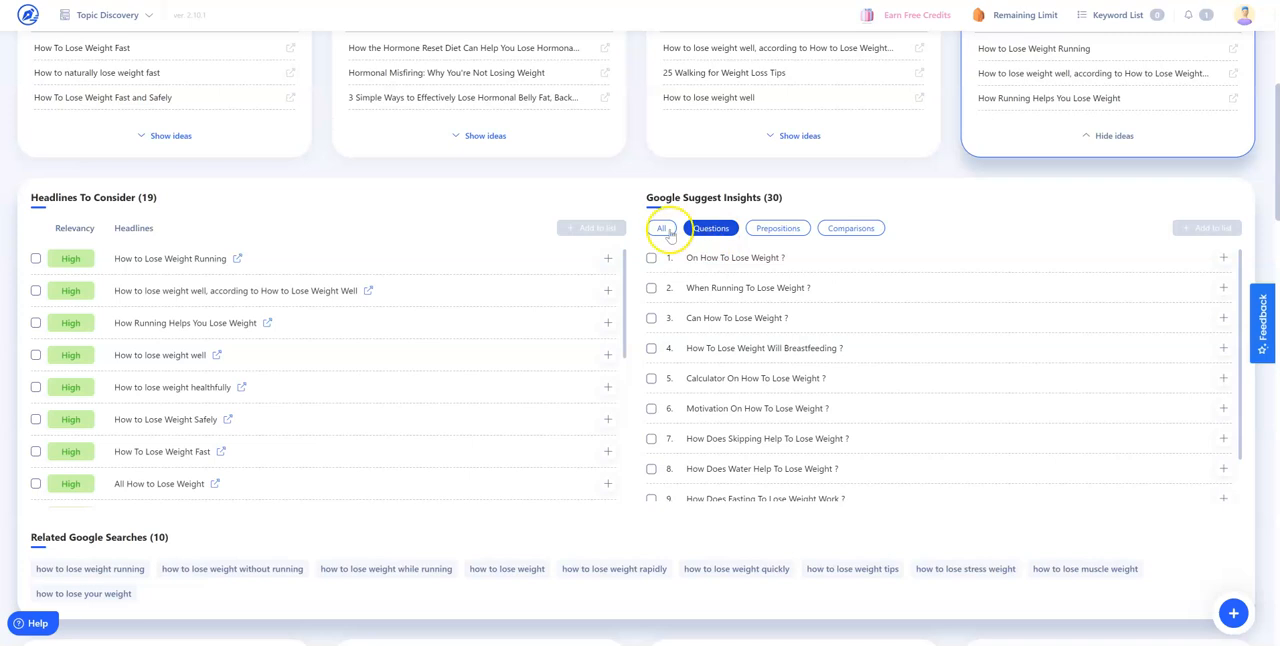
left_click(768, 229)
left_click(845, 229)
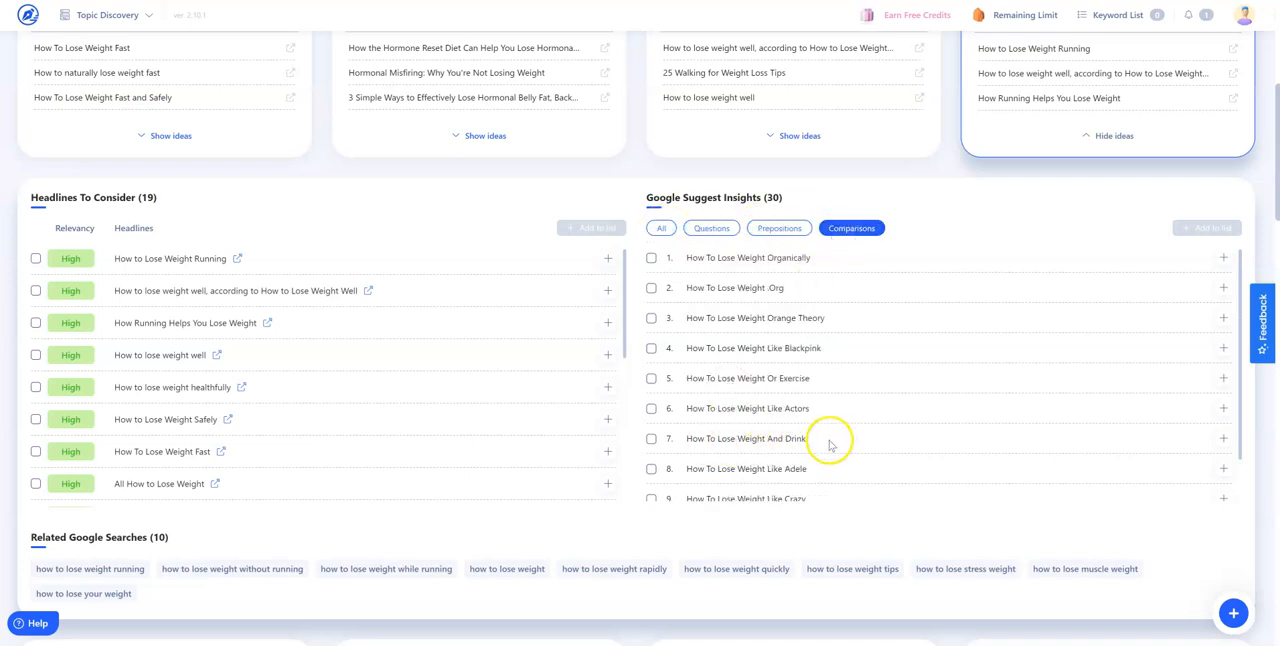
scroll(822, 370, "down", 3)
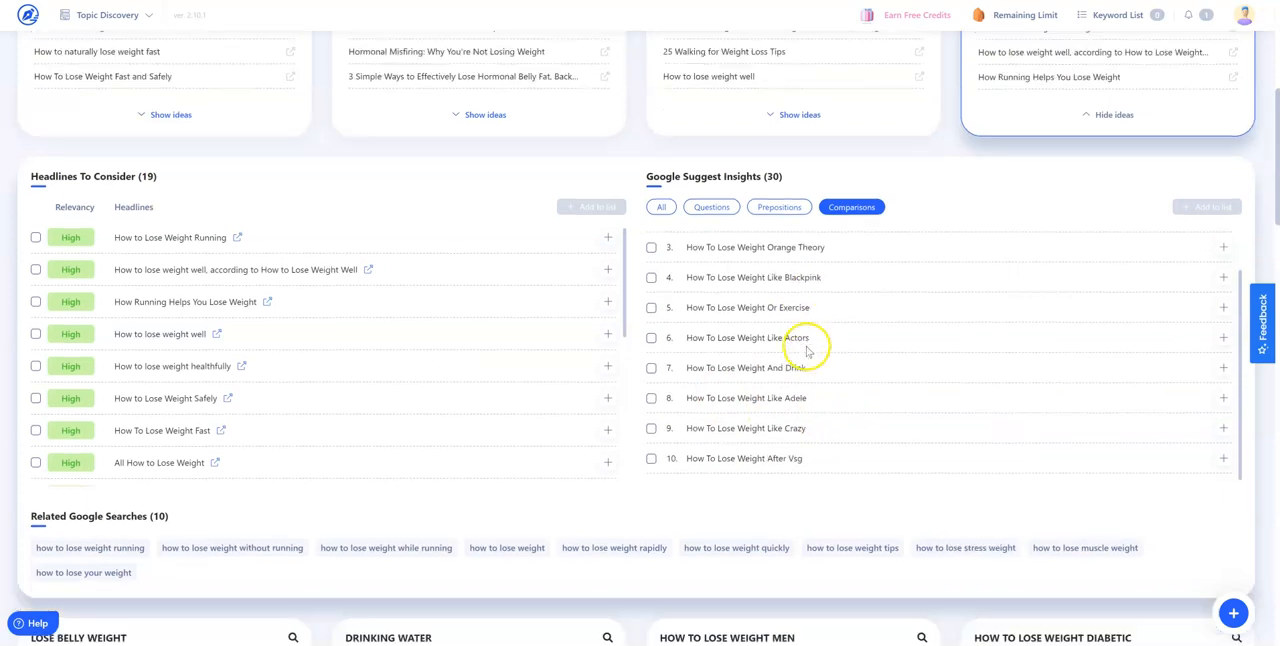
scroll(780, 338, "up", 1)
left_click(662, 95)
scroll(860, 274, "up", 4)
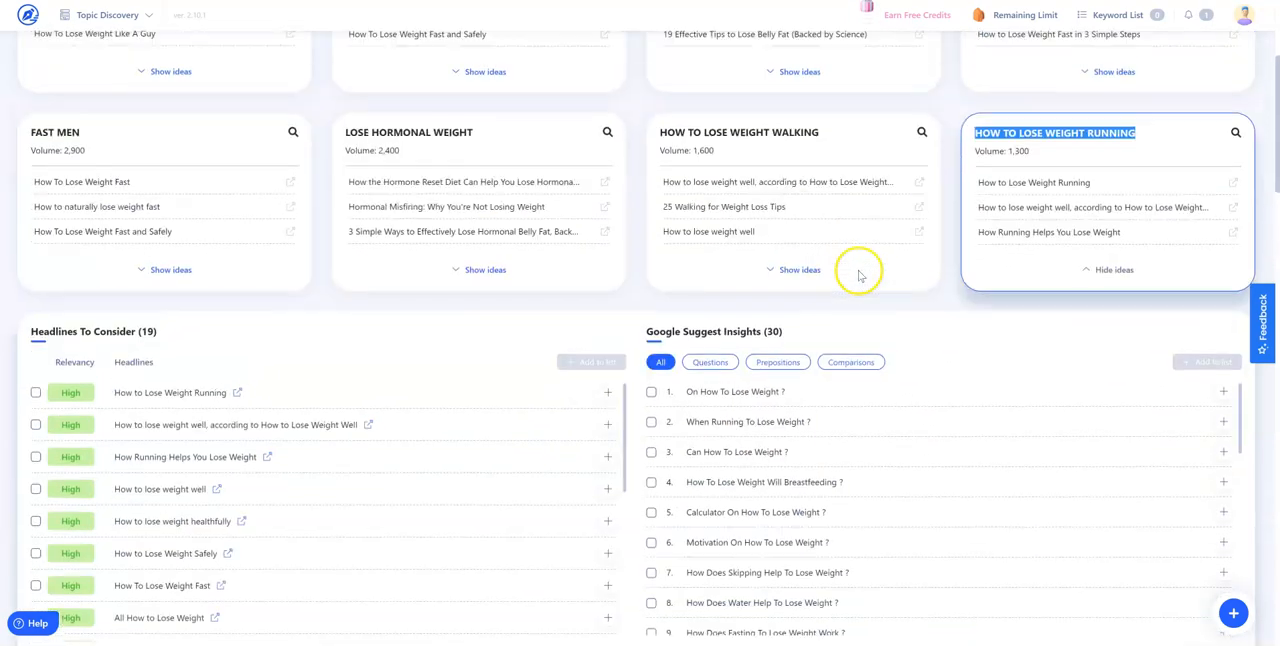
Examine the running topic's headlines, Google Suggest Insights and Related Google Searches
scroll(840, 284, "down", 3)
scroll(420, 280, "up", 3)
scroll(300, 285, "down", 2)
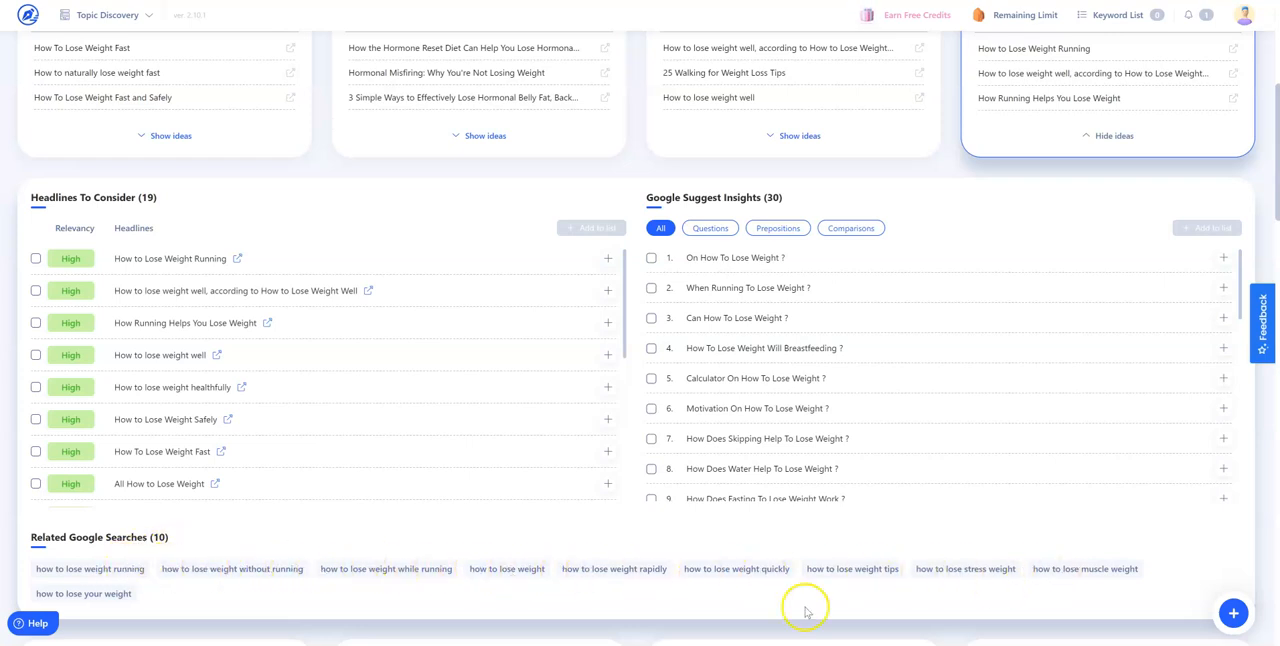
scroll(380, 497, "down", 2)
scroll(600, 505, "up", 1)
scroll(737, 317, "up", 1)
scroll(737, 317, "up", 3)
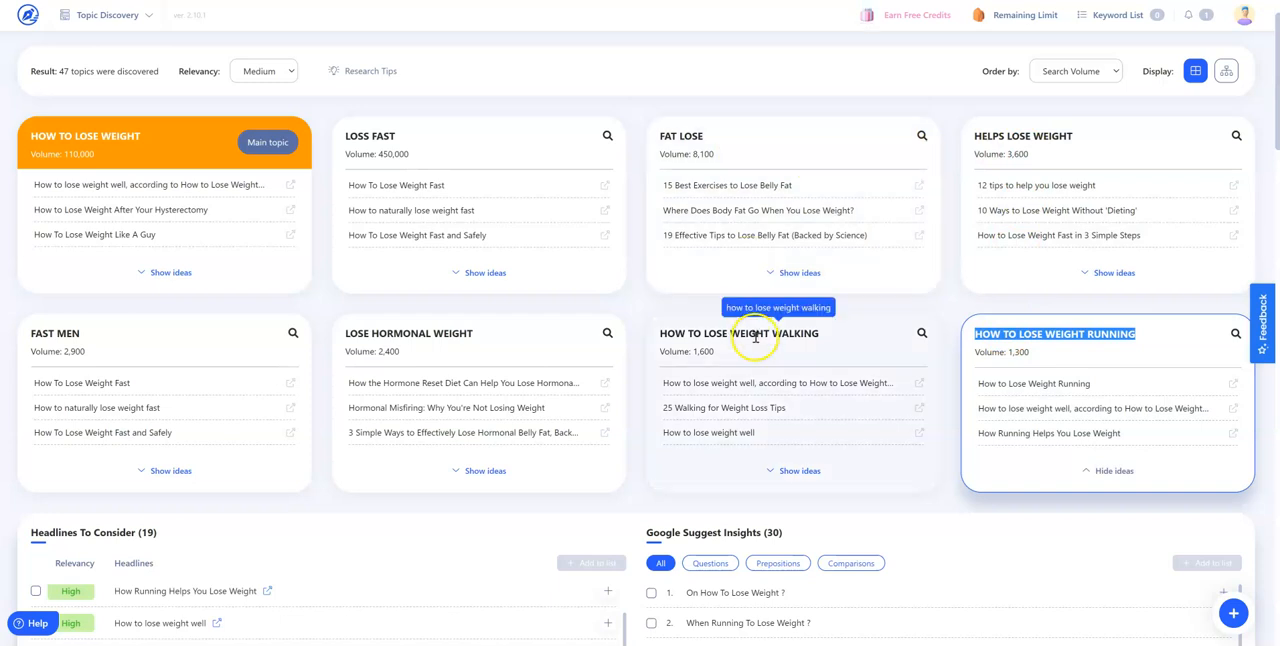
Copy the topic titles "HOW TO LOSE WEIGHT RUNNING" and "HOW TO LOSE WEIGHT WALKING" into the third and fourth lower boxes in Figma
left_click(631, 470)
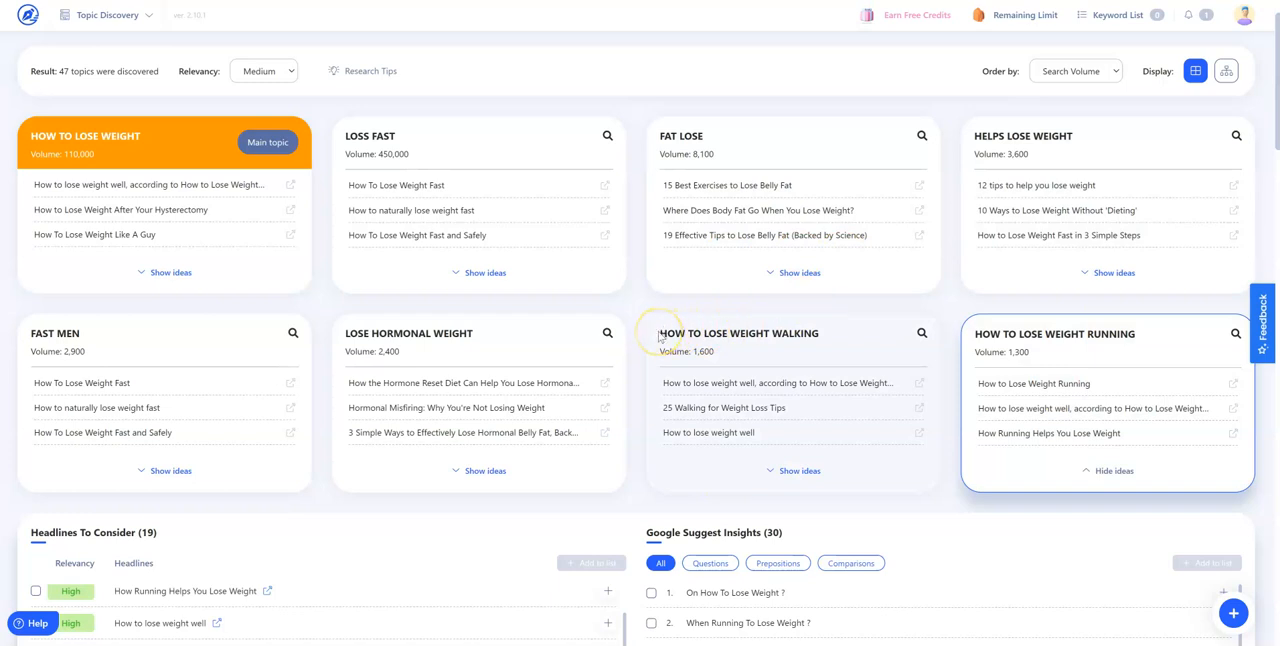
left_click_drag(819, 333, 660, 333)
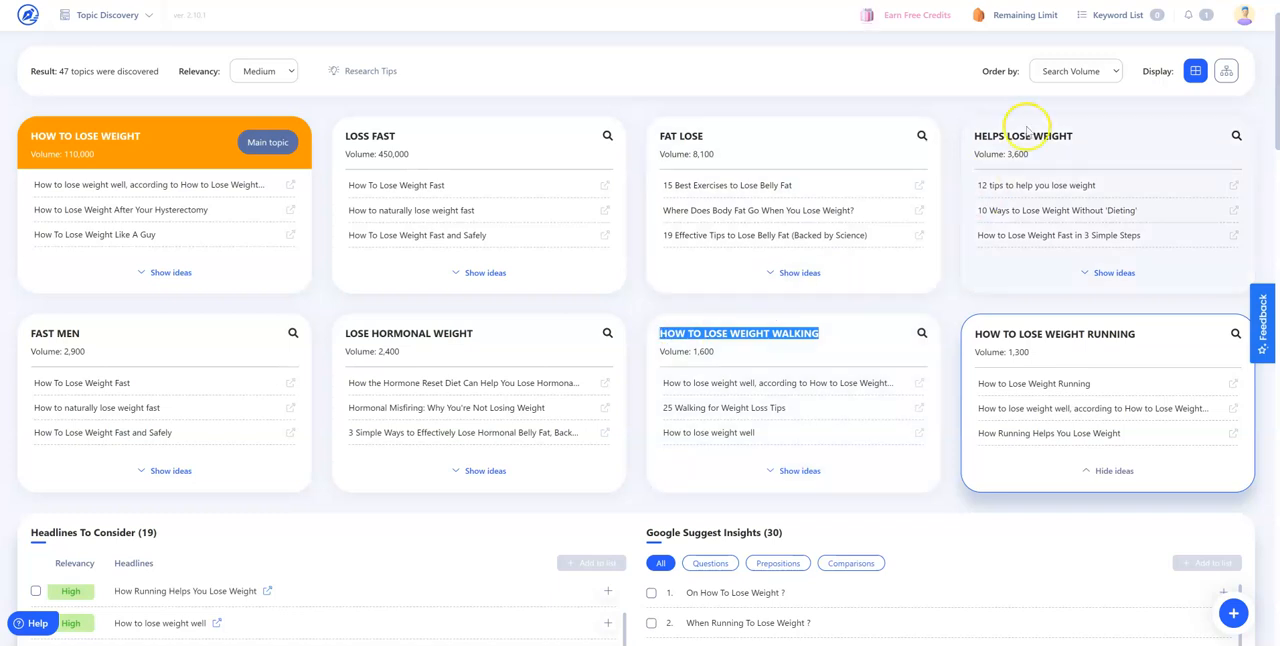
left_click(1000, 1)
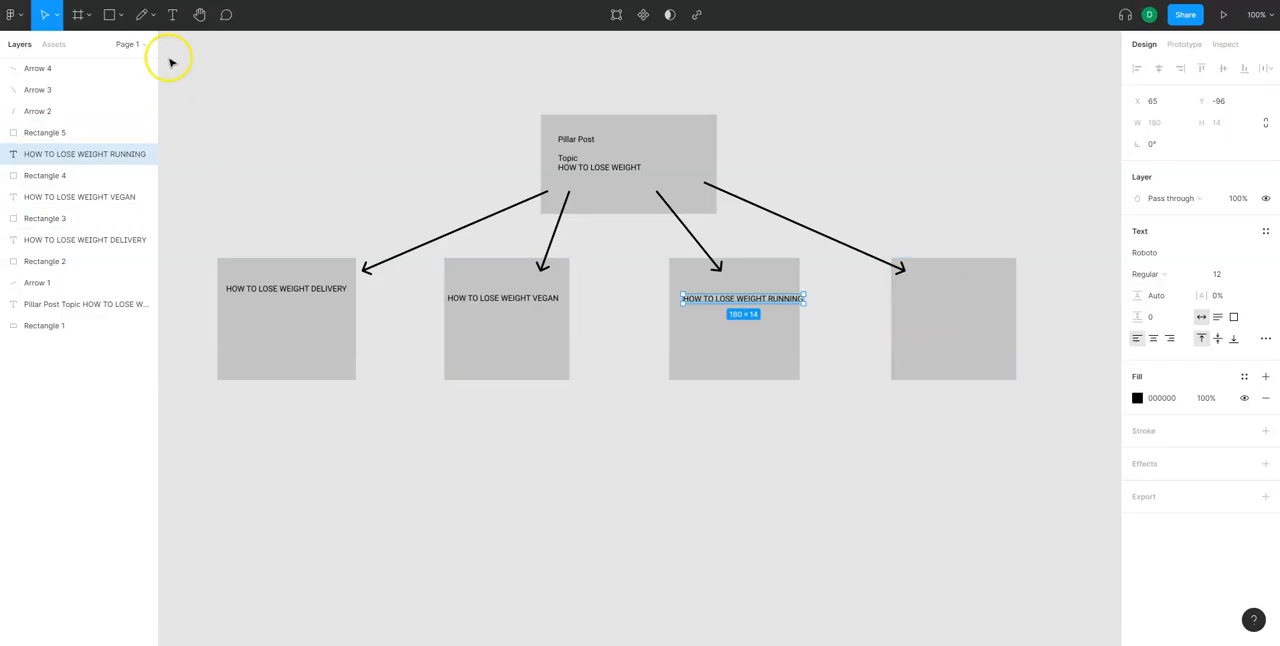
left_click(760, 478)
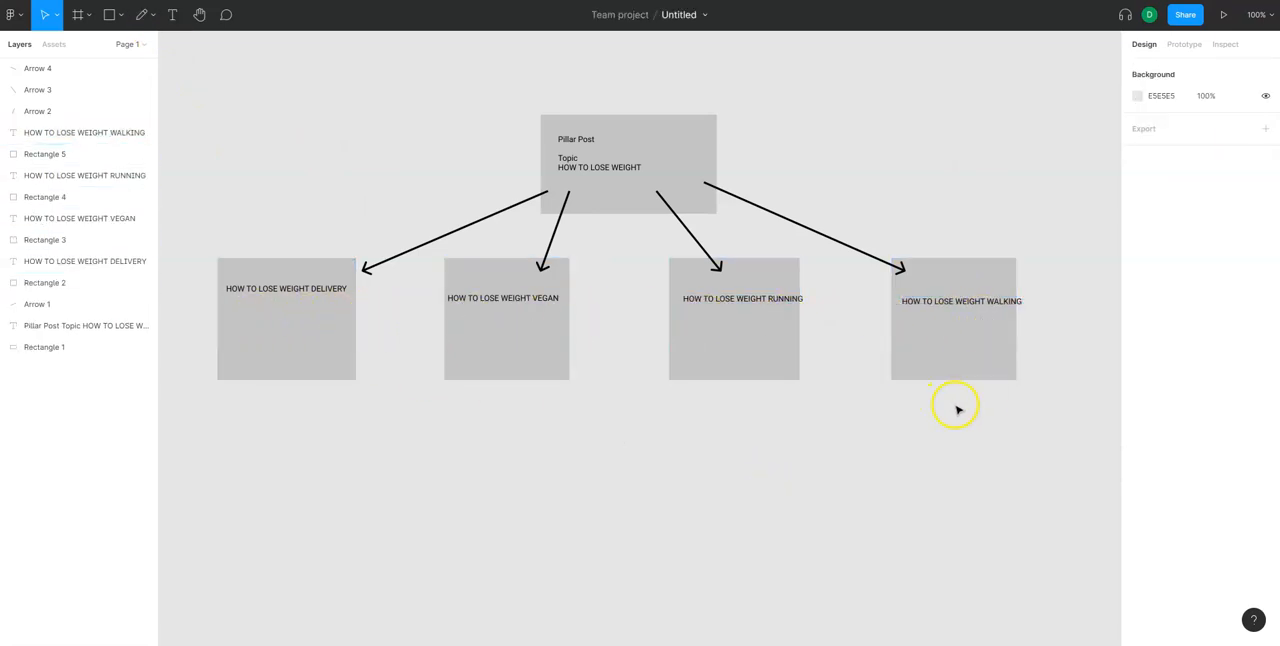
Delete the "HOW TO LOSE WEIGHT DELIVERY" text from the first lower box
left_click(329, 292)
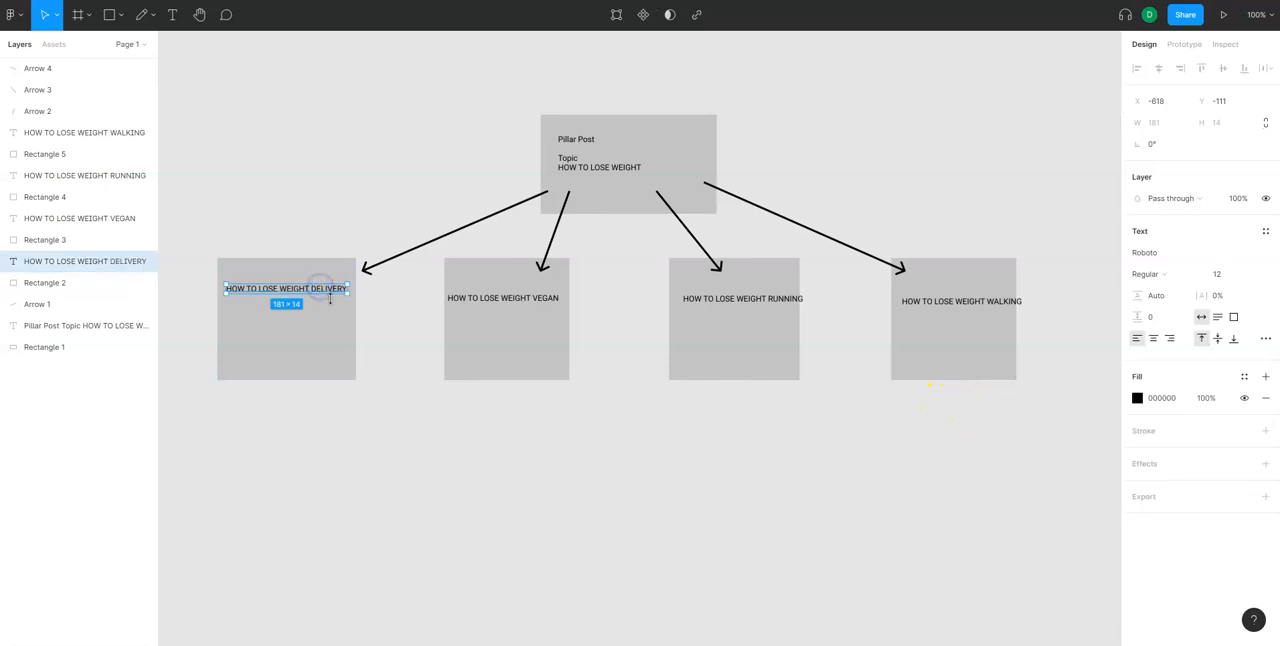
key("Delete")
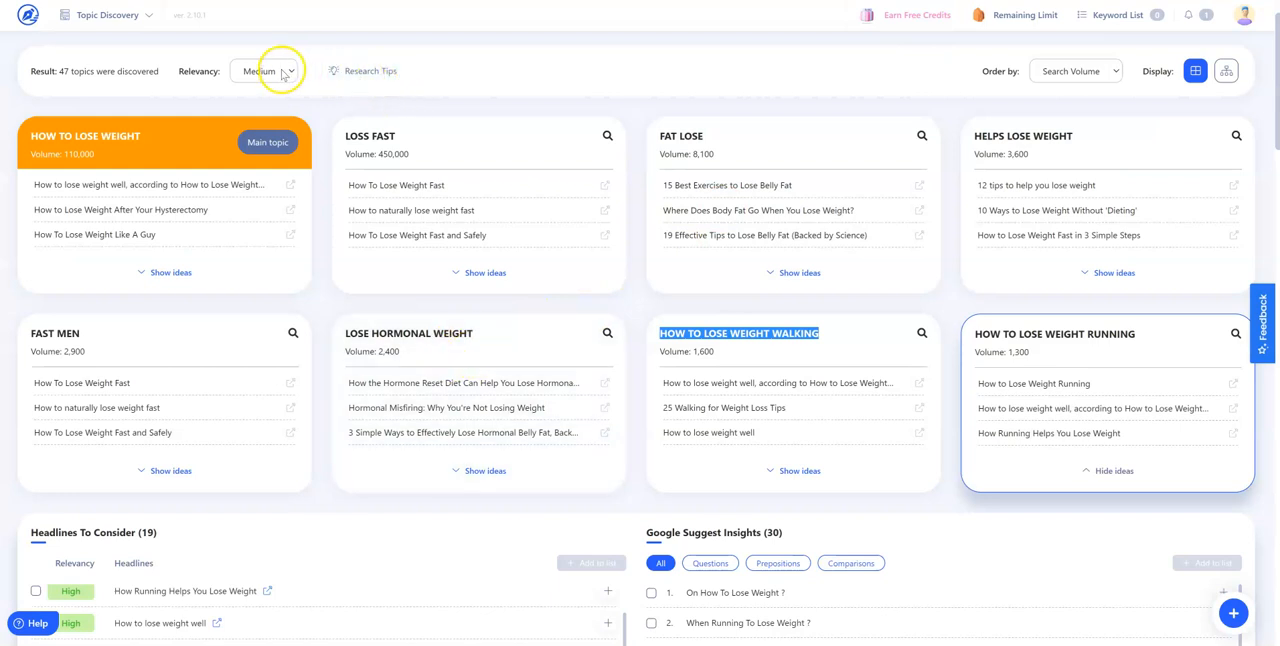
Switch back to WriterZen, order the topics by Relevancy, and copy the topic title "HOW TO LOSE WEIGHT MEN"
left_click(1099, 65)
left_click(1080, 89)
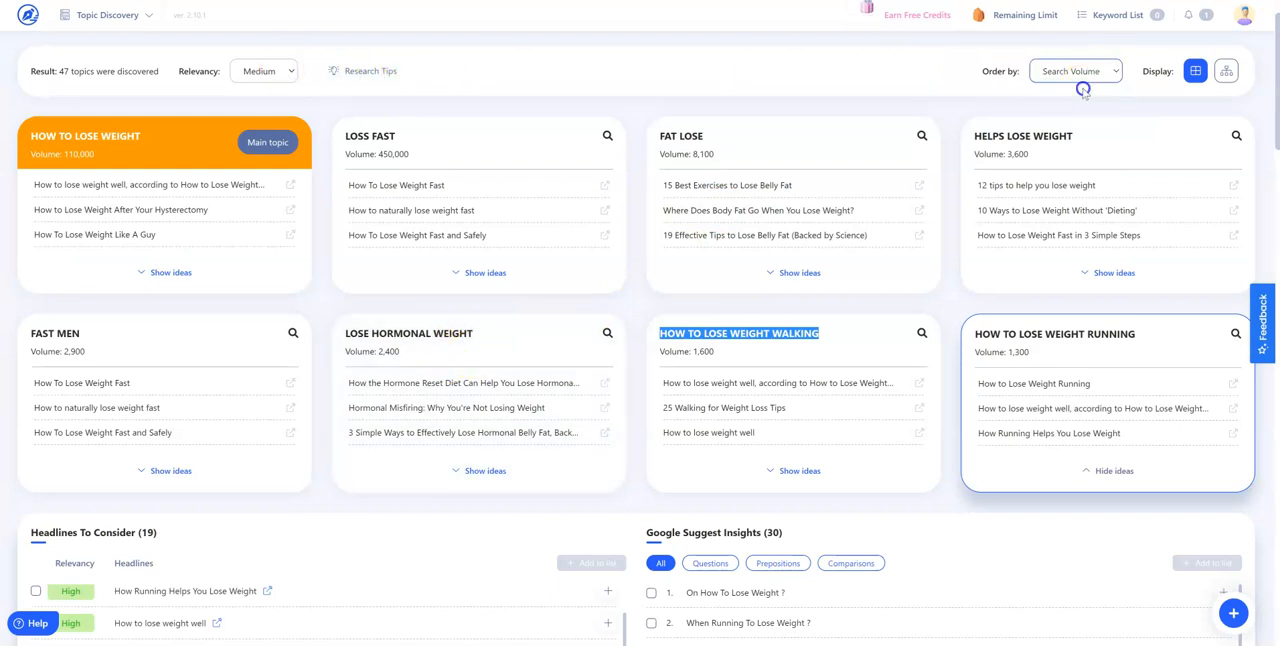
scroll(763, 379, "down", 2)
left_click_drag(794, 329, 673, 327)
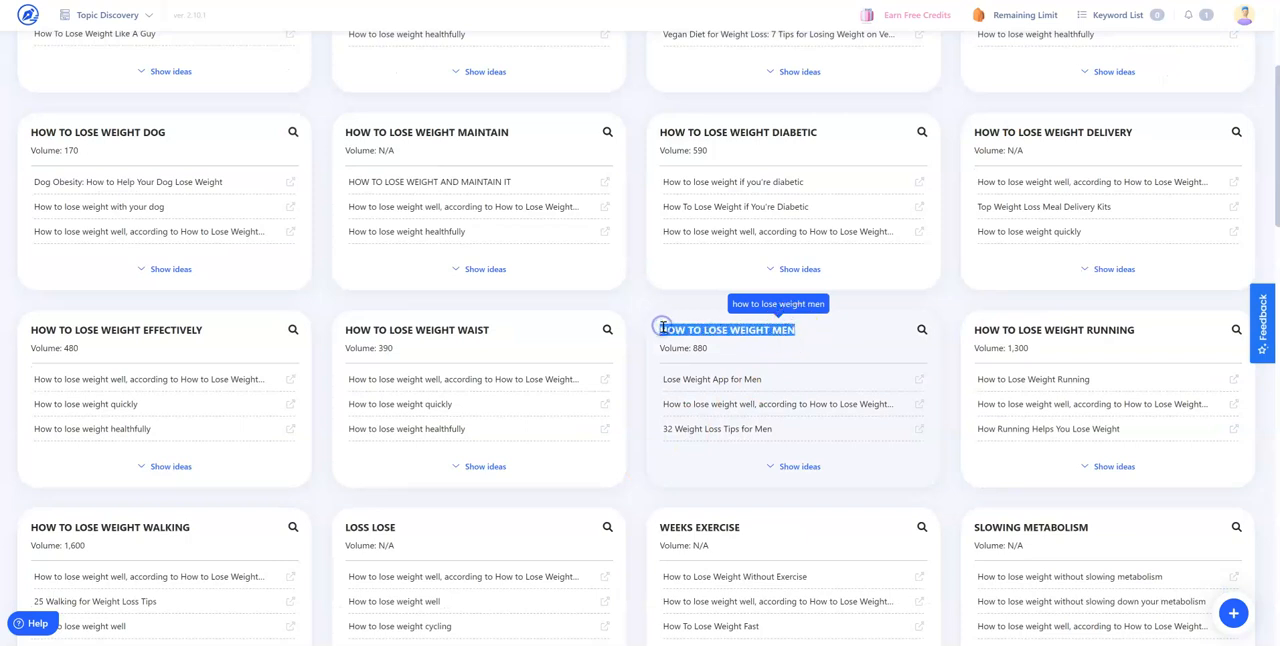
Switch to Figma and add "HOW TO LOSE WEIGHT MEN" as text in the empty first lower box
left_click(838, 1)
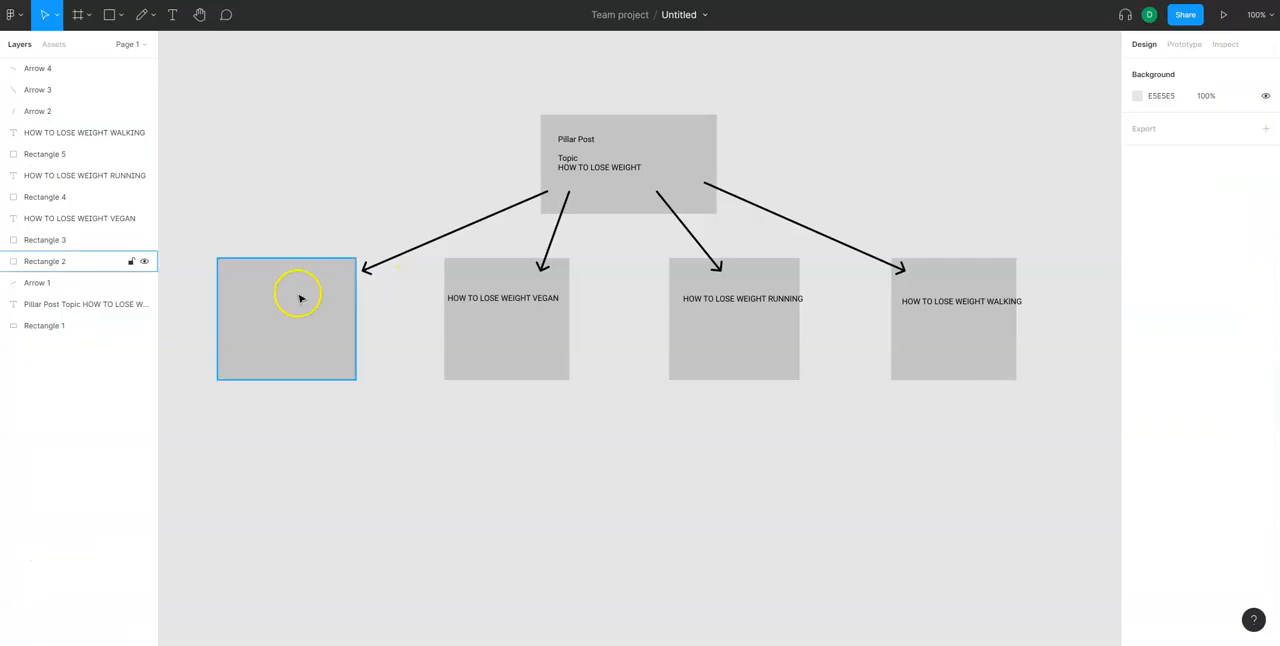
left_click(172, 14)
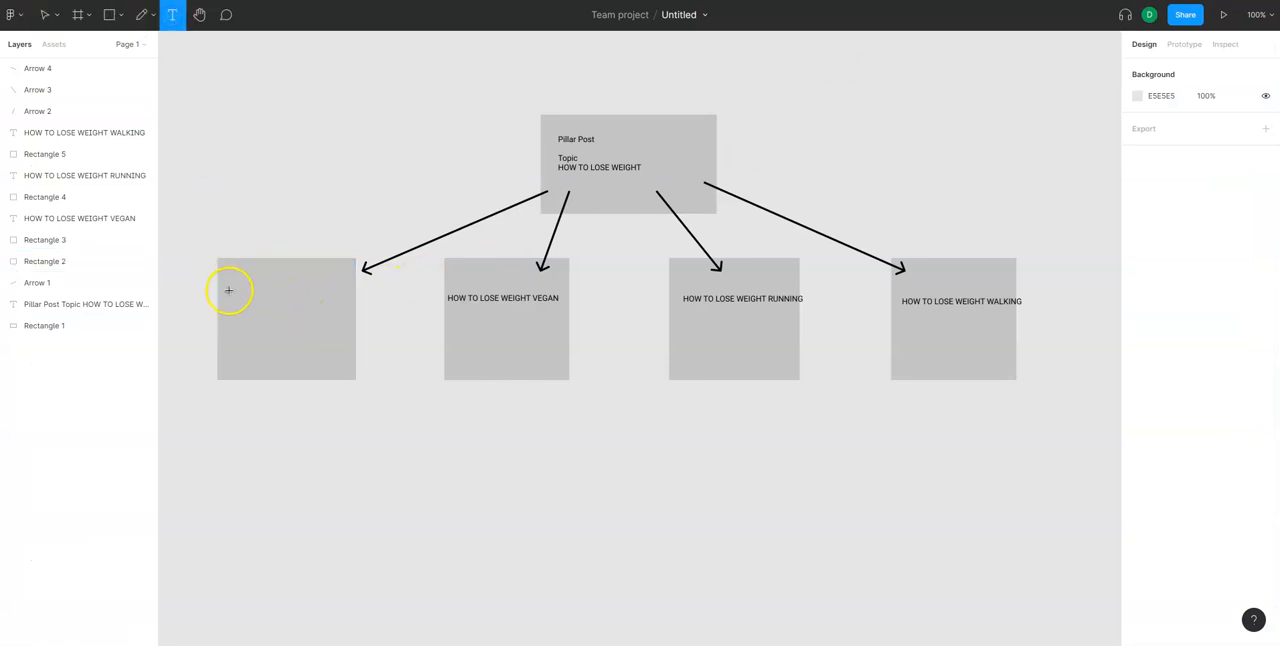
left_click(229, 289)
type("HOW TO LOSE WEIGHT MEN")
key("Escape")
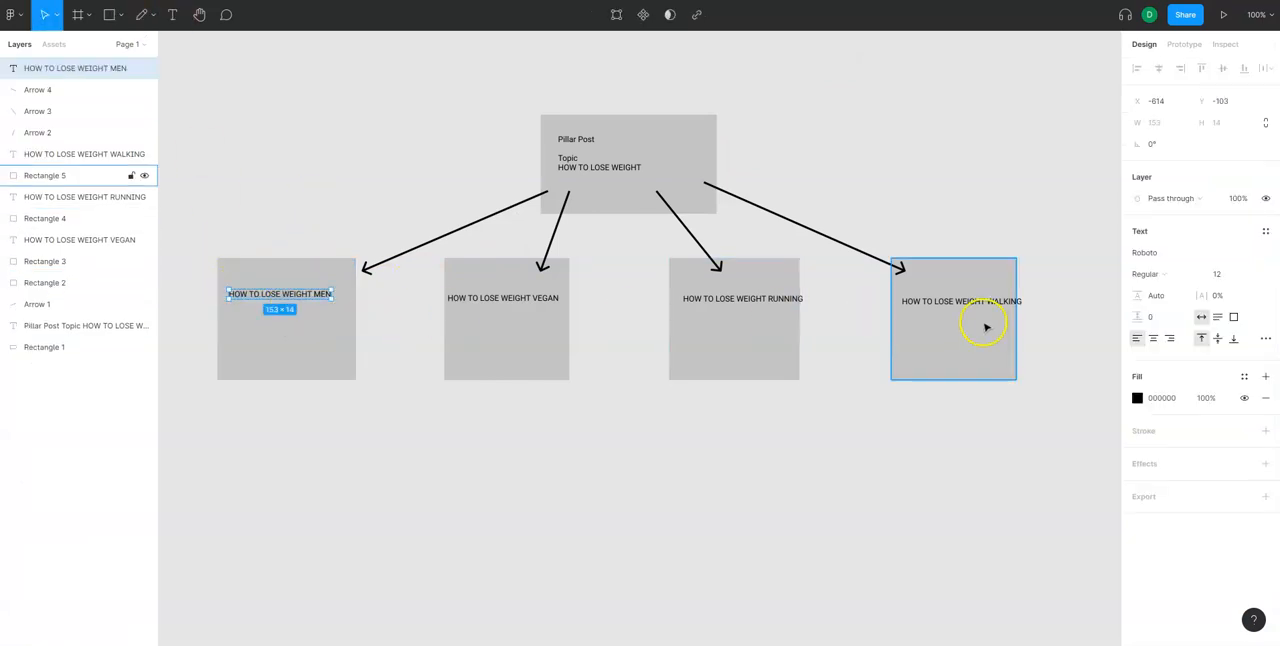
left_click(943, 191)
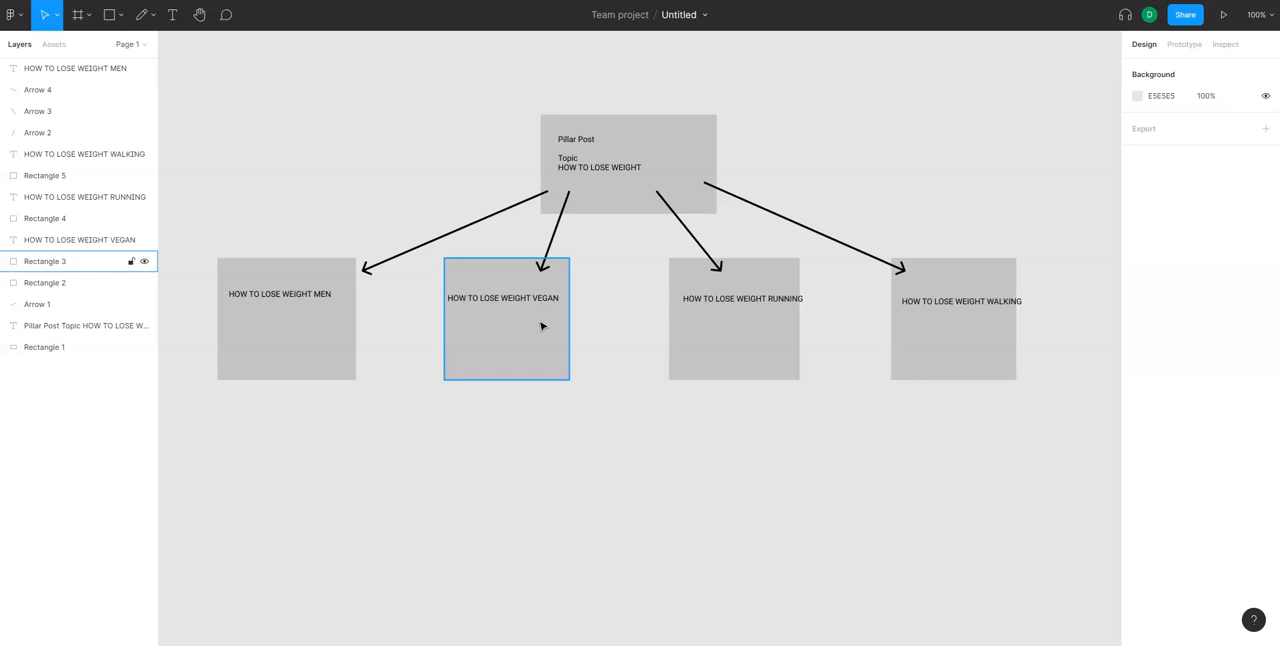
left_click(589, 329)
left_click(657, 194)
left_click(683, 246)
left_click(729, 292)
left_click(668, 204)
left_click(718, 278)
left_click(963, 305)
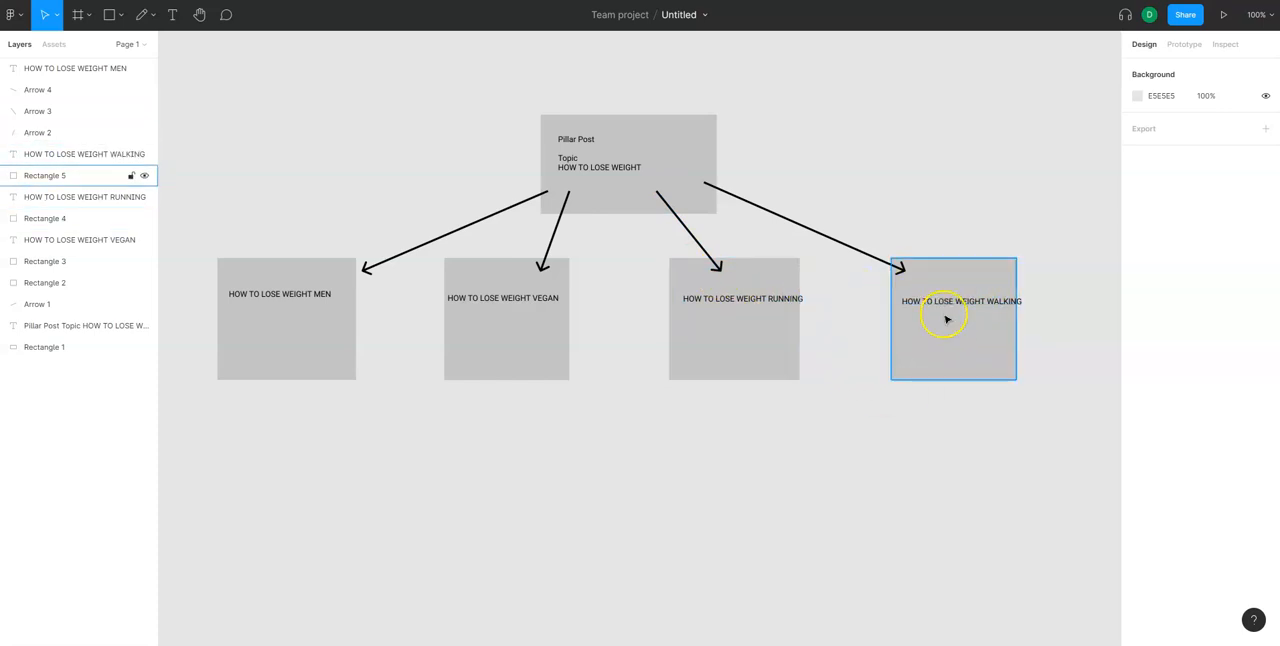
left_click(941, 426)
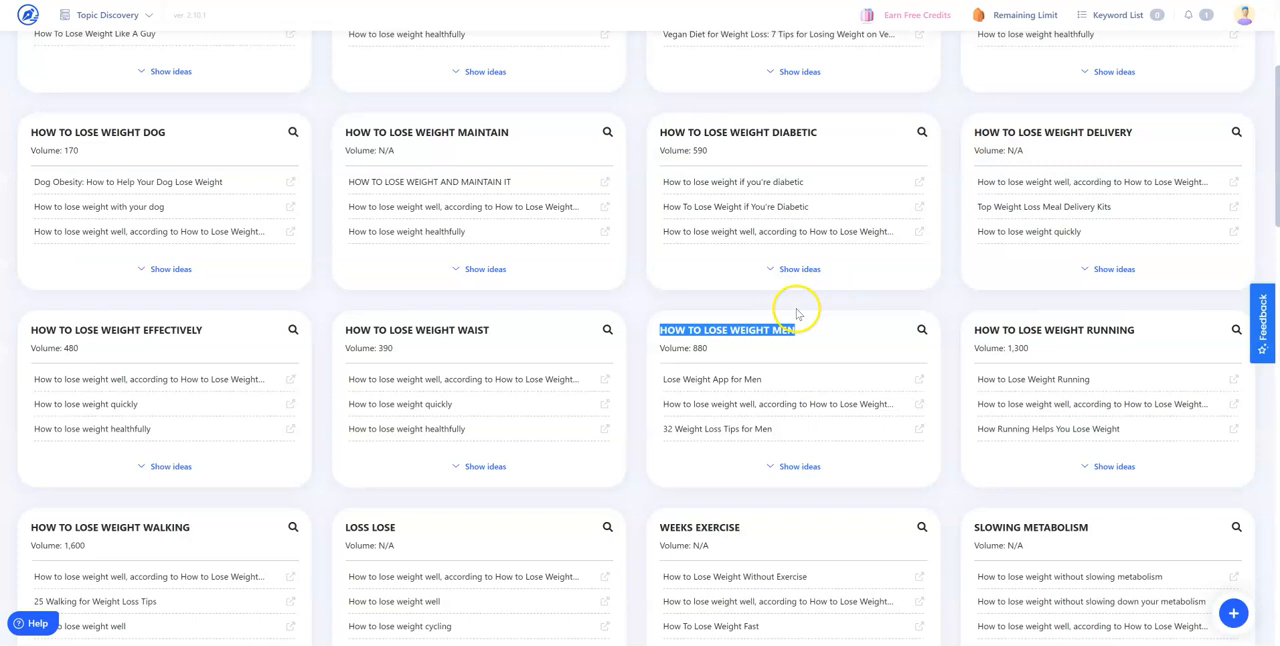
Switch back to WriterZen, leave Topic Discovery for the dashboard, and open Keyword Explorer for a new keyword
left_click(796, 309)
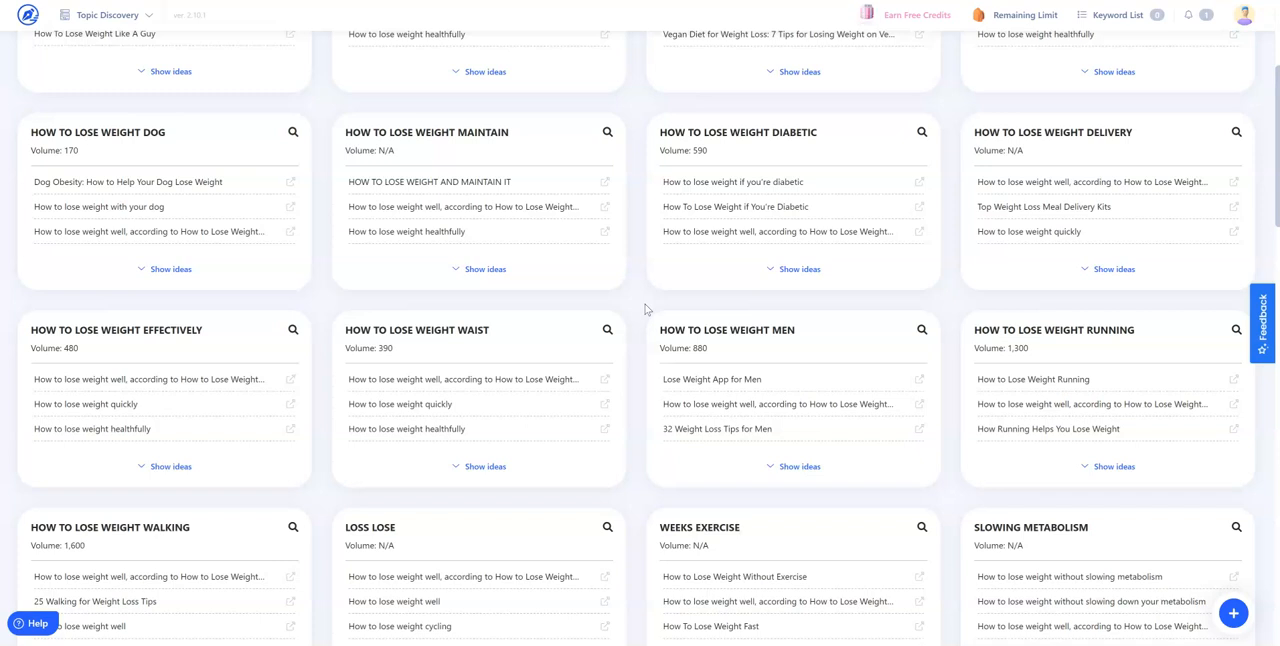
scroll(760, 271, "up", 3)
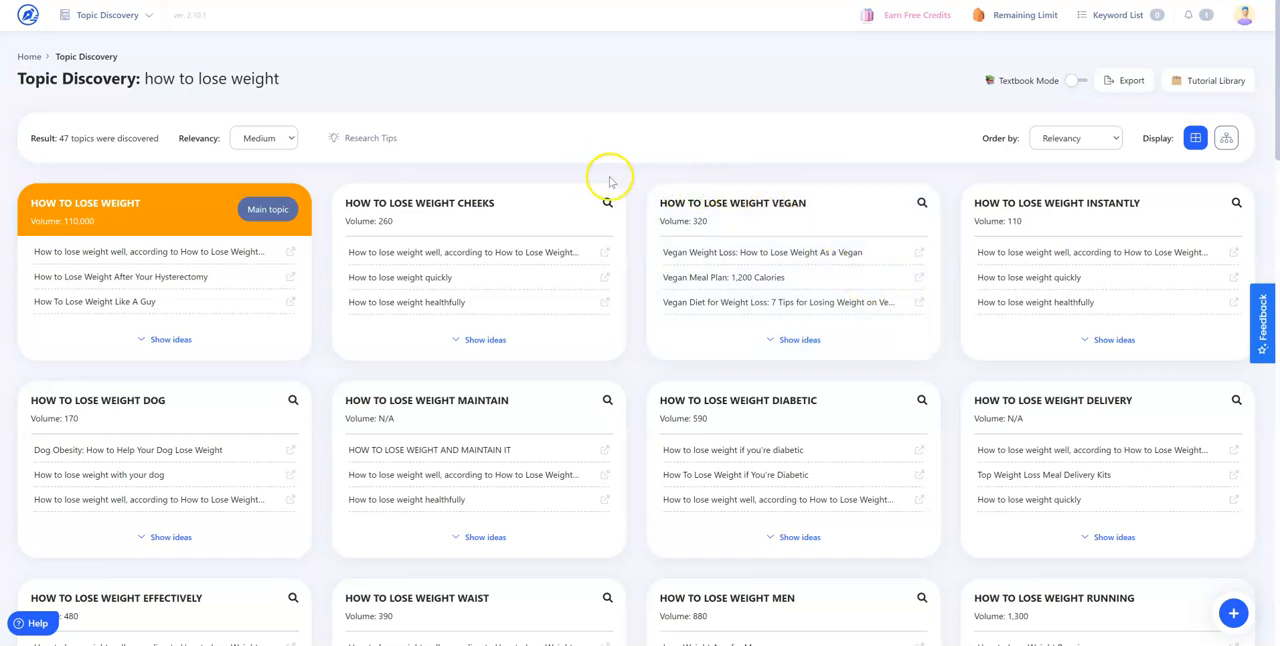
left_click(28, 15)
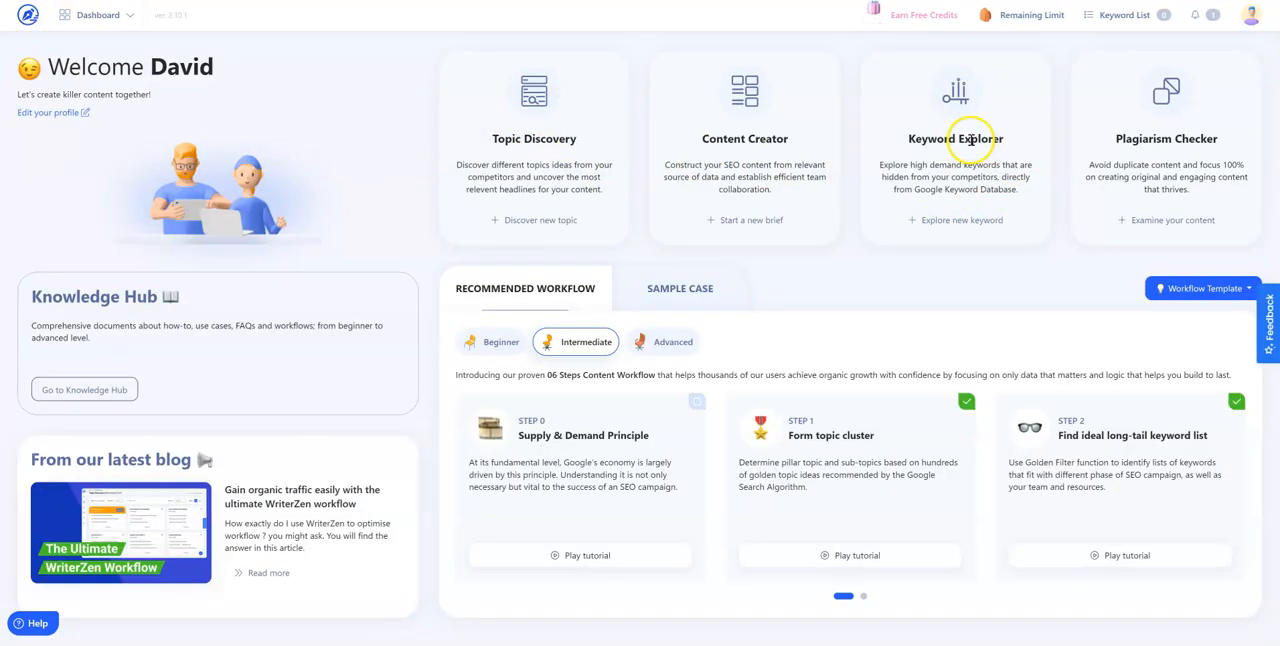
left_click(972, 221)
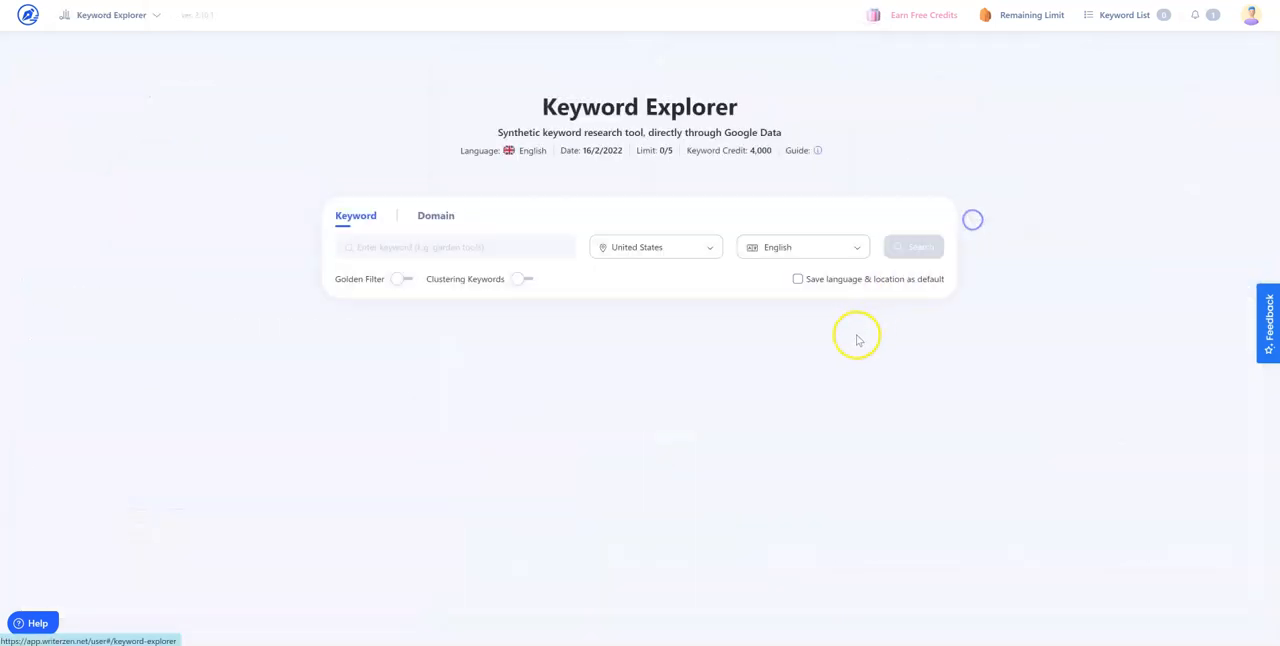
Copy the "HOW TO LOSE WEIGHT MEN" text from the Figma diagram and enter it as the keyword in Keyword Explorer
left_click(436, 247)
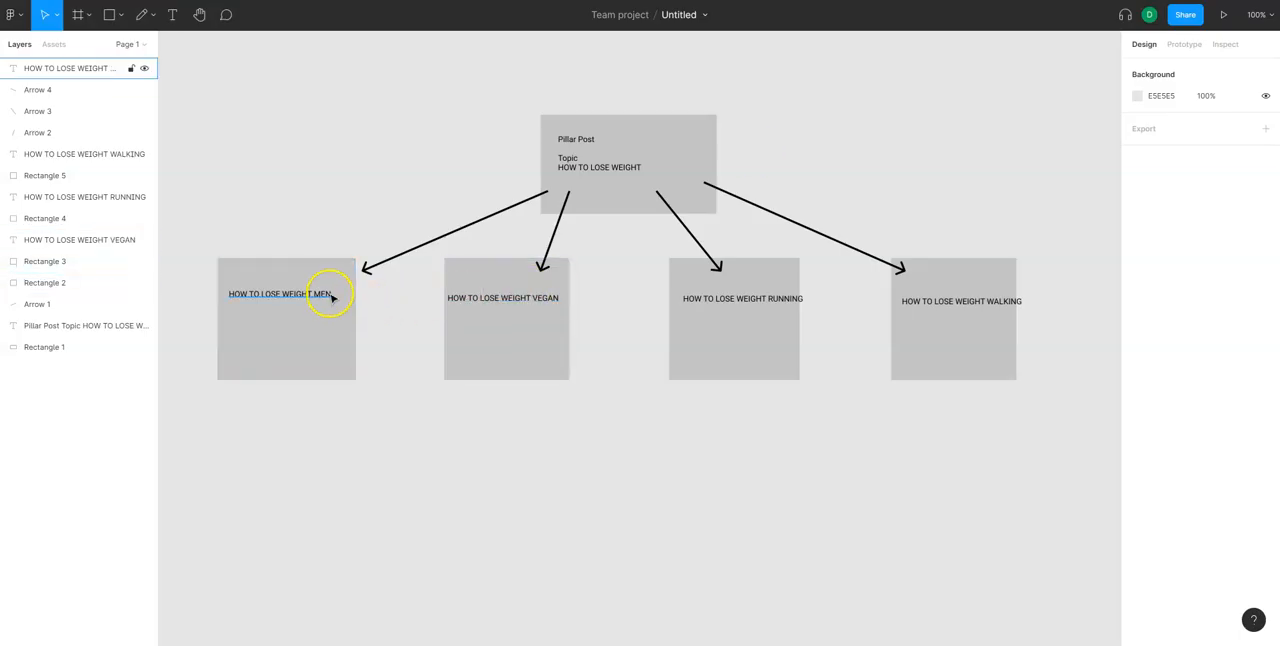
left_click(305, 296)
double_click(294, 296)
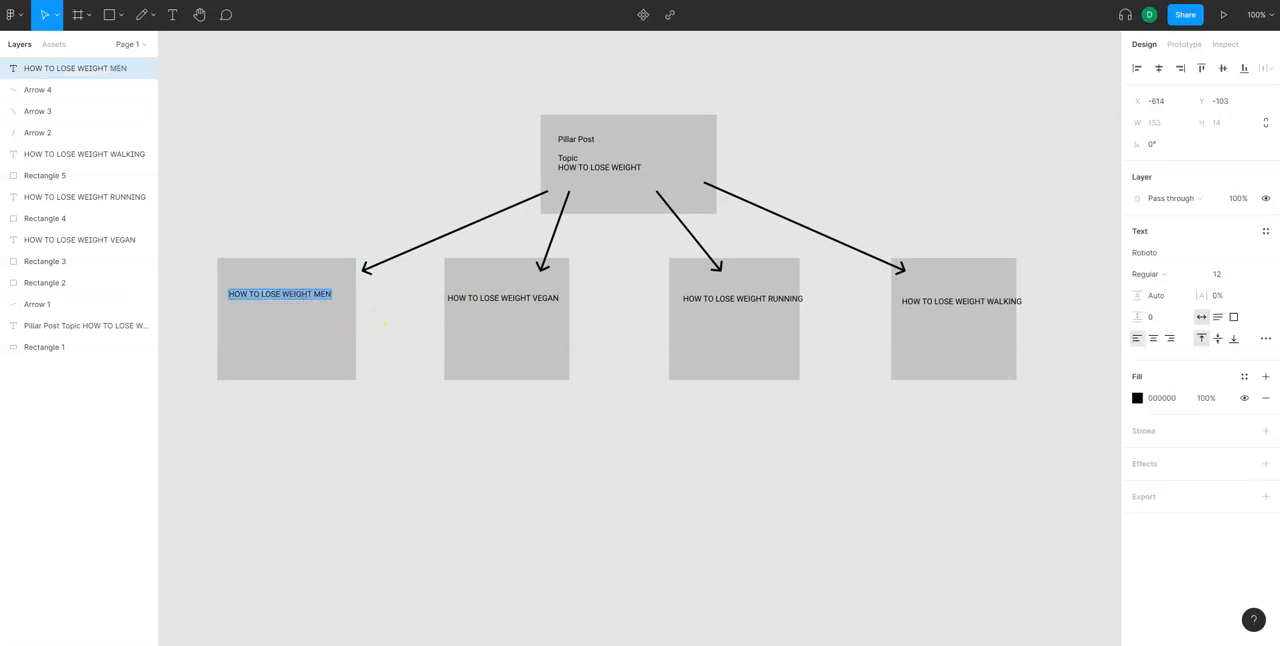
key("ctrl+c")
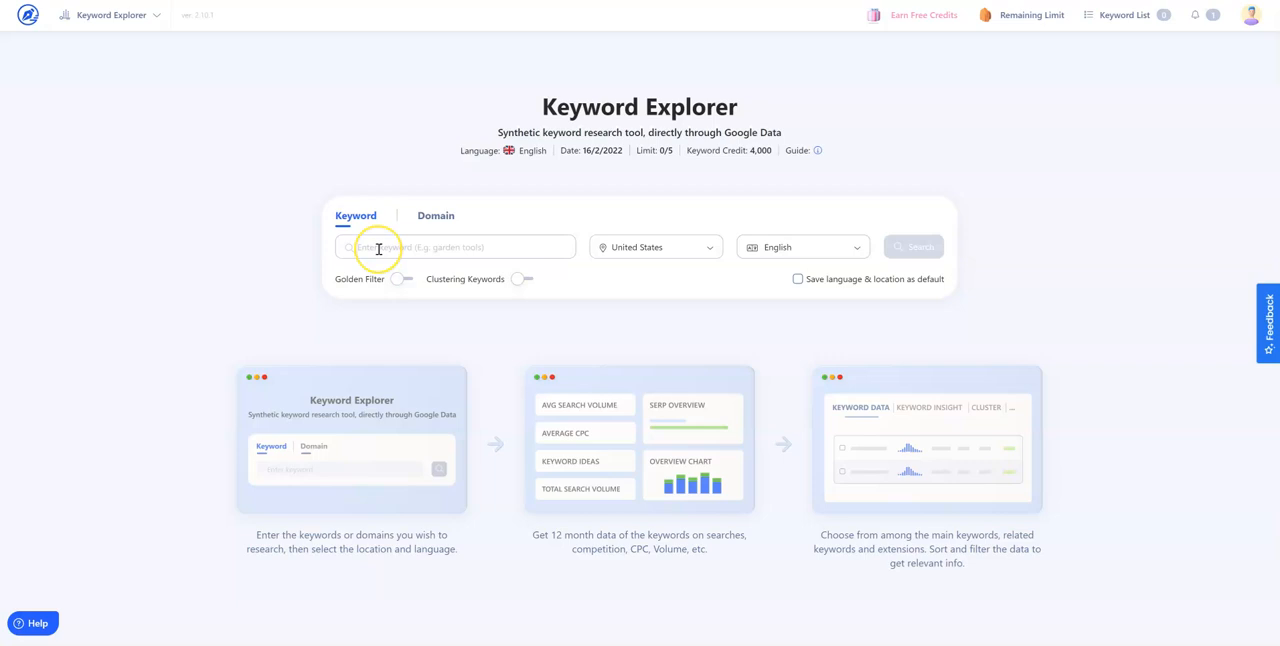
left_click(378, 249)
key("ctrl+v")
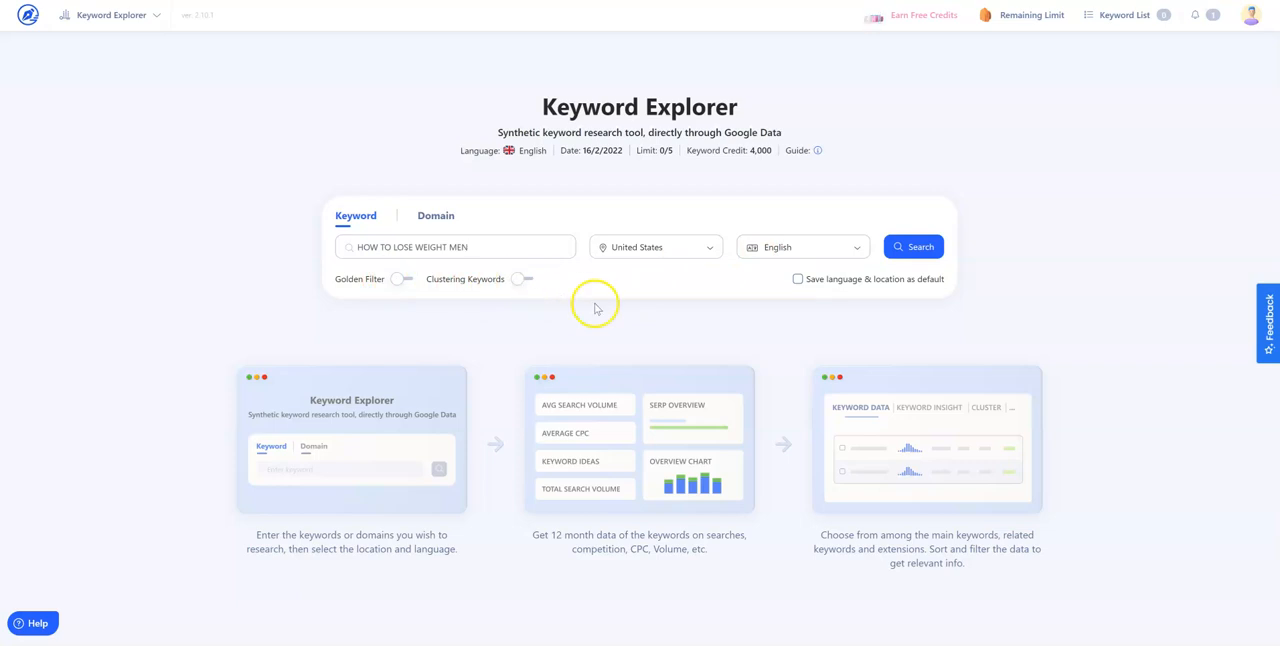
Look at the Domain search option, return to Keyword, and run the search for United States and English
left_click(434, 219)
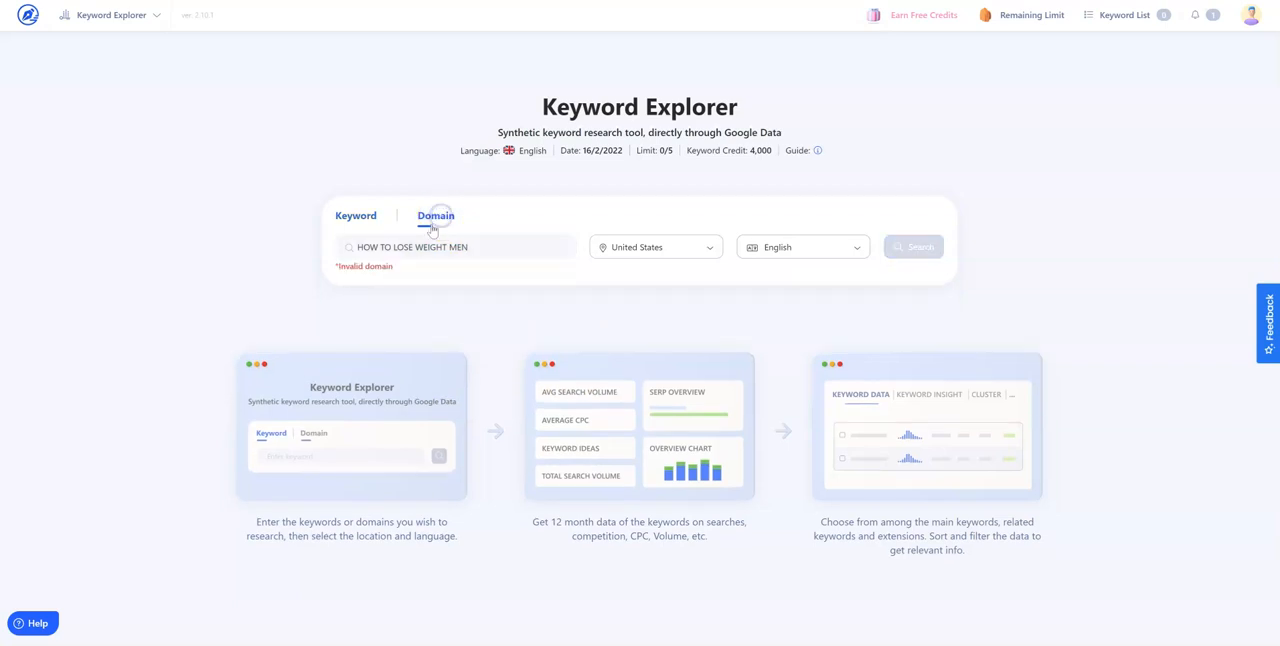
left_click(352, 215)
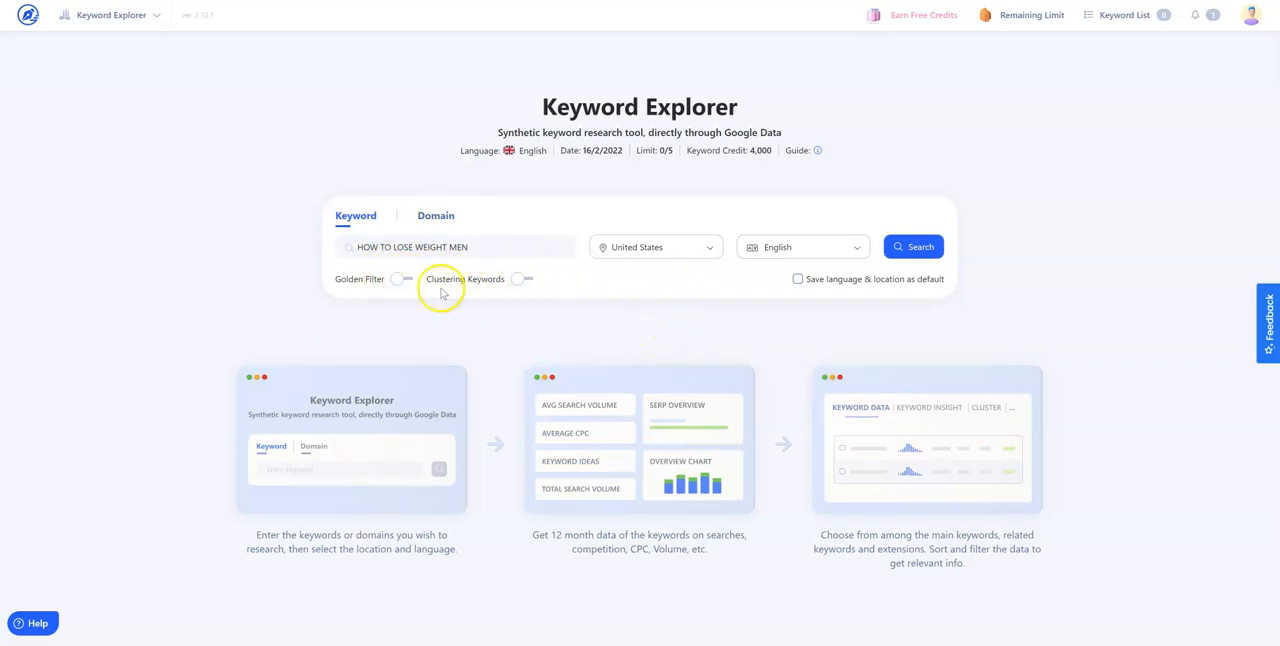
left_click(910, 247)
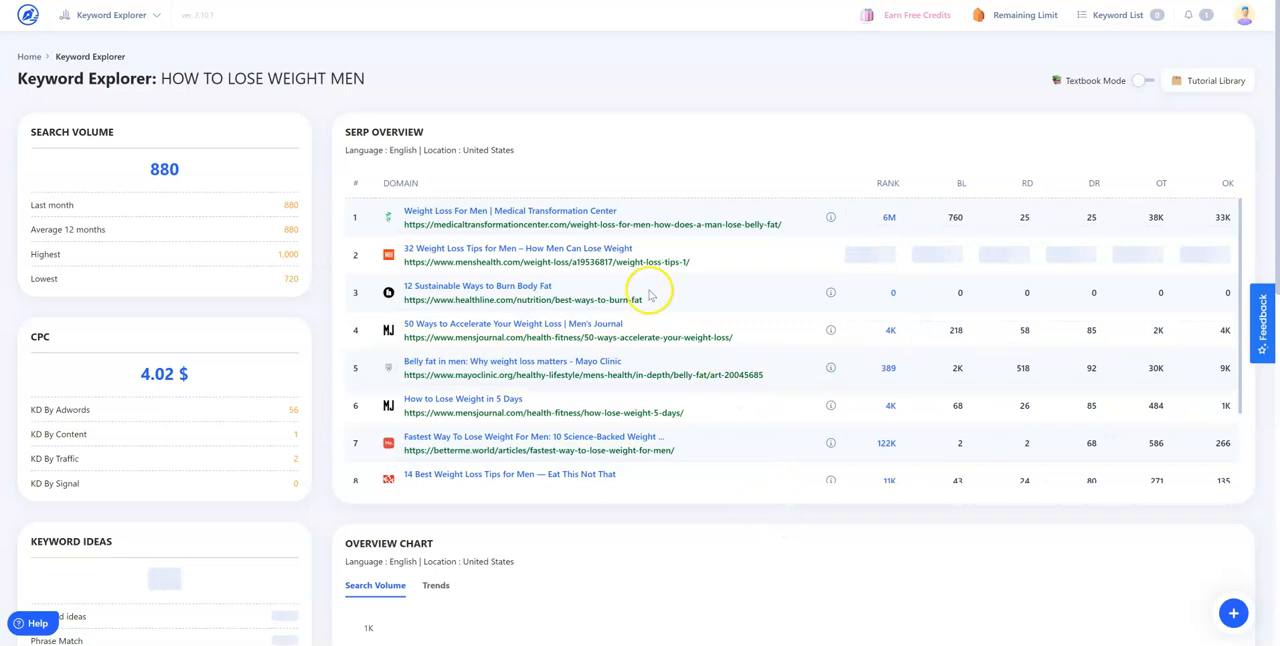
Look through the SERP Overview, and turn on Textbook Mode to read the explanations of the DR, RD and OT columns
scroll(596, 430, "down", 2)
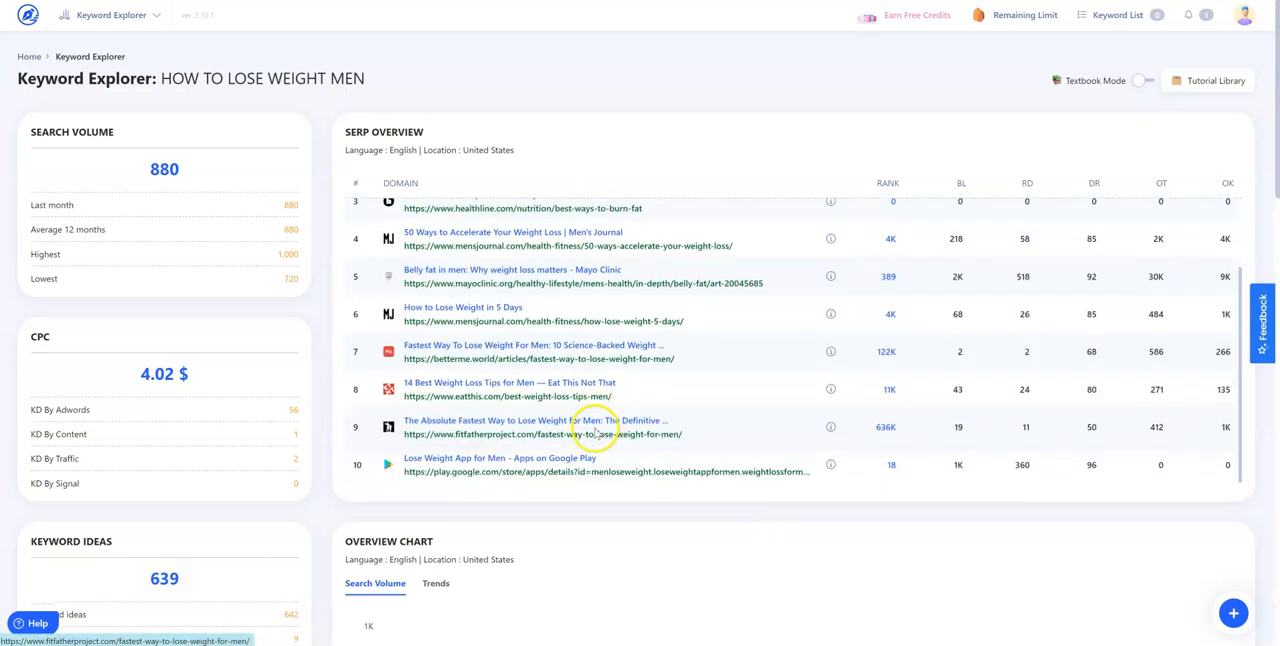
scroll(593, 432, "up", 2)
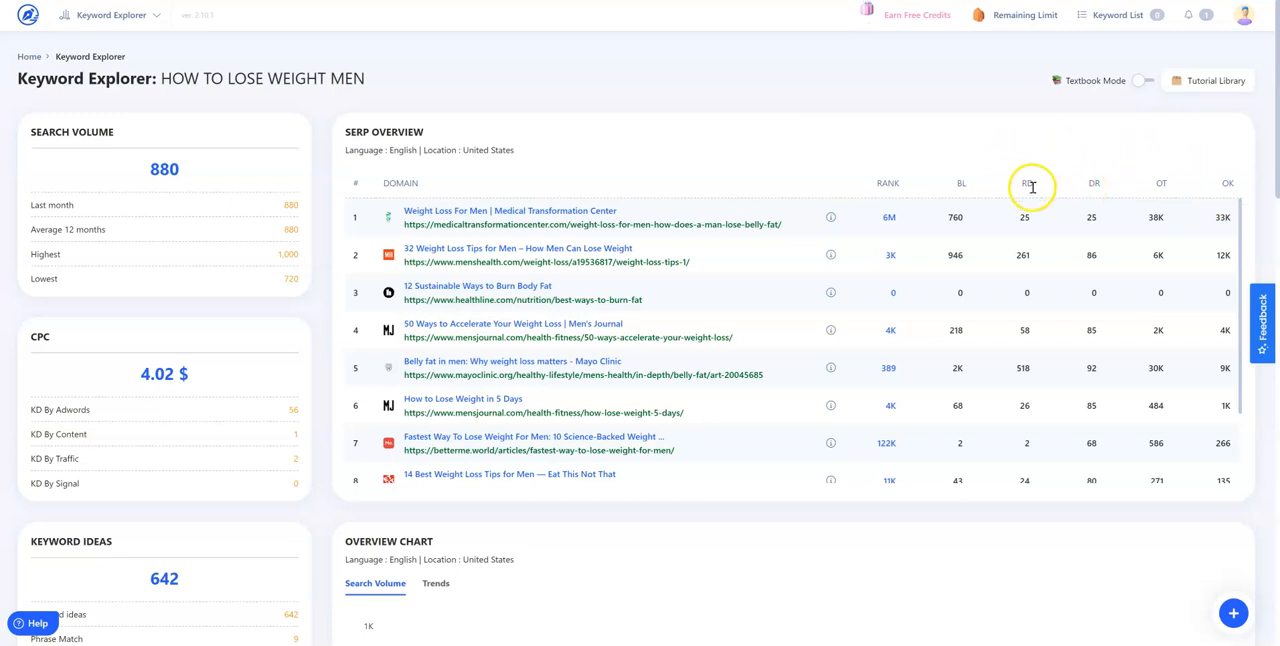
left_click(1140, 81)
mouse_move(1095, 185)
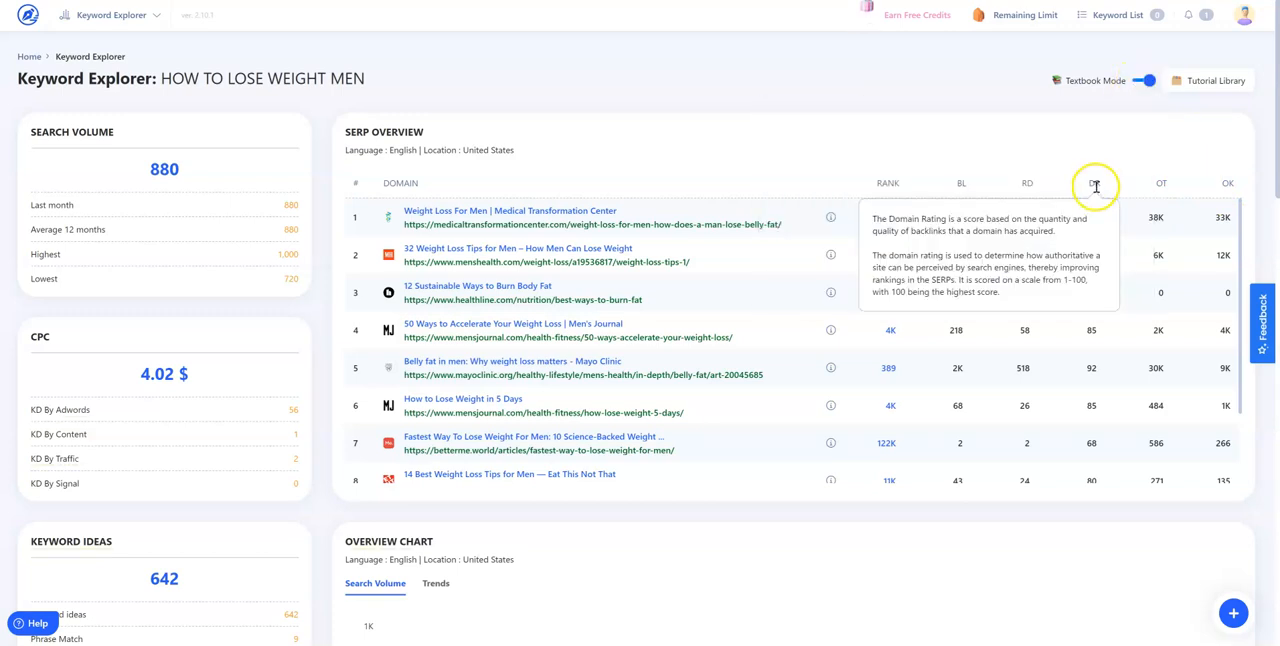
mouse_move(1025, 182)
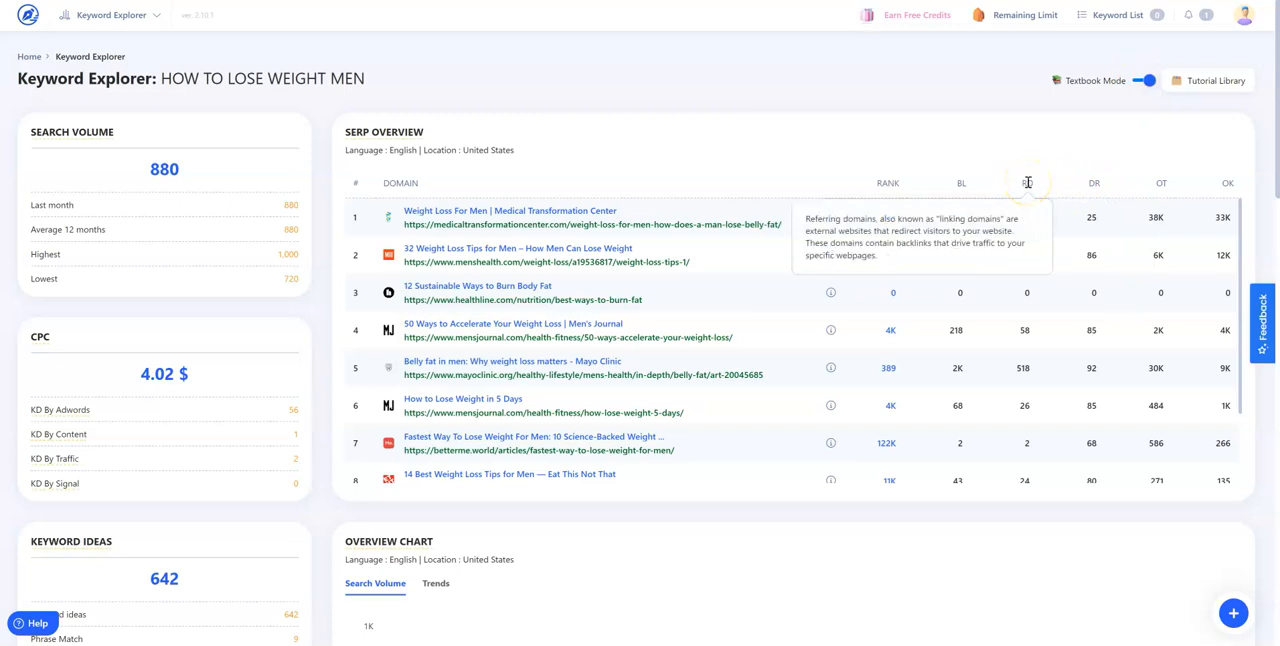
mouse_move(1161, 182)
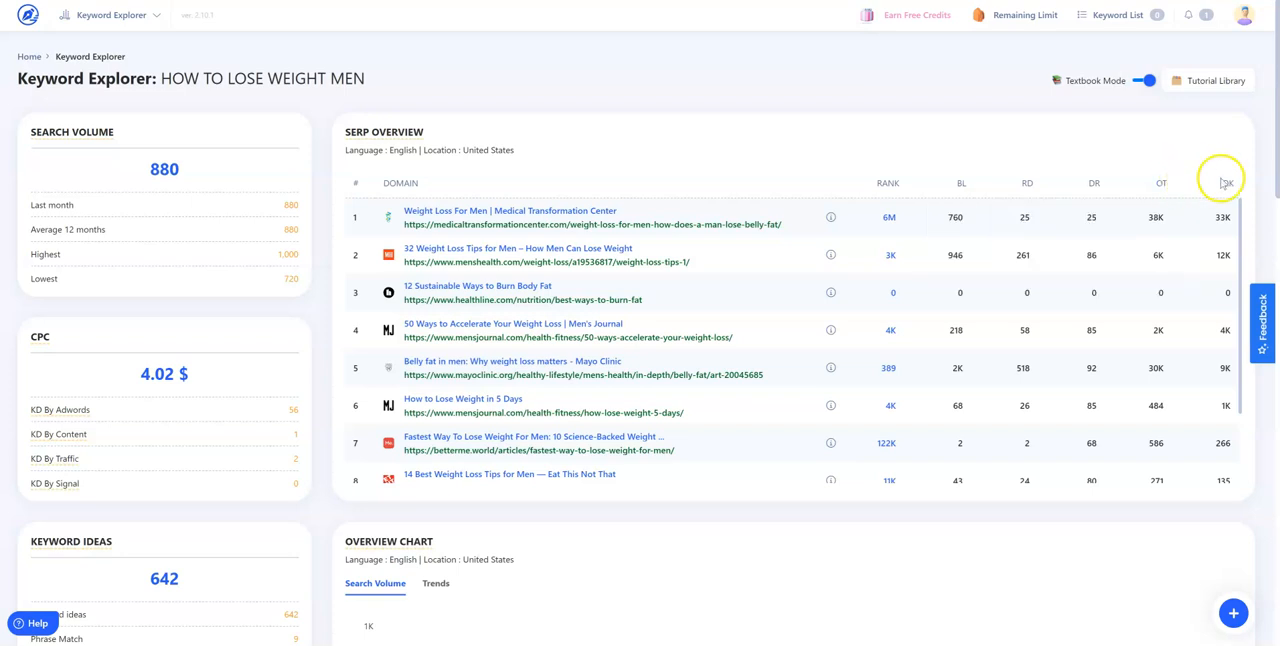
Review the SERP Overview, the search volume and CPC figures, and the monthly search volume chart for the keyword
mouse_move(1227, 183)
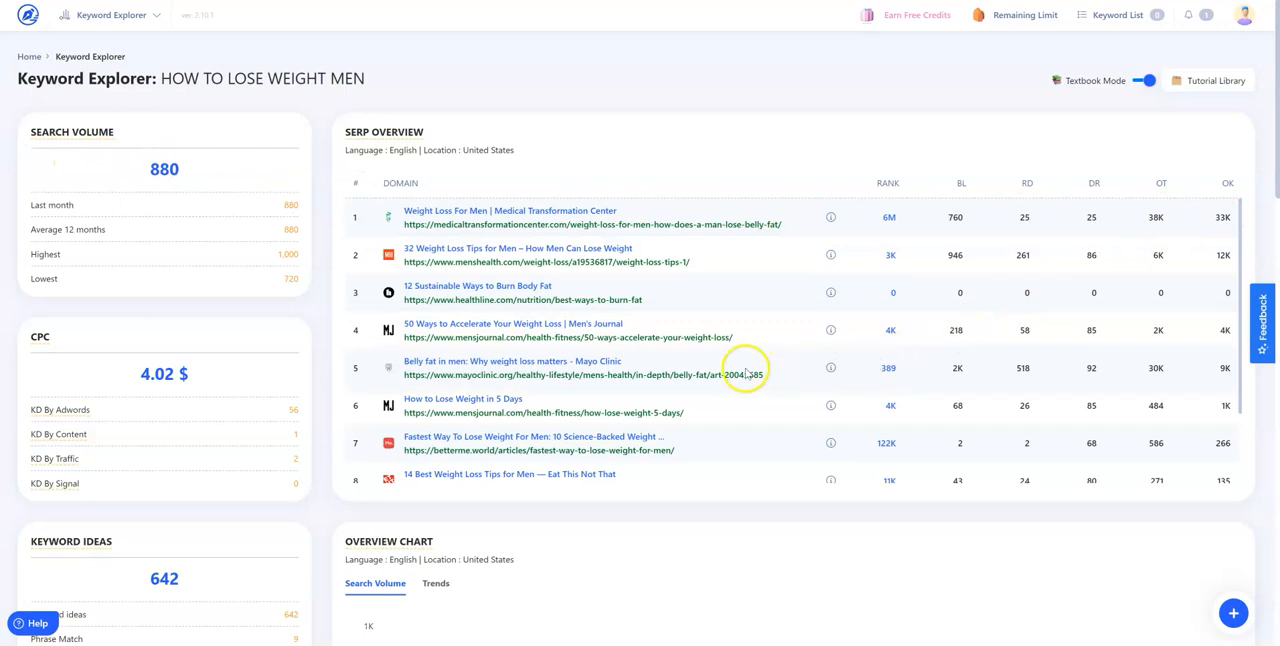
scroll(724, 369, "down", 2)
scroll(724, 369, "up", 2)
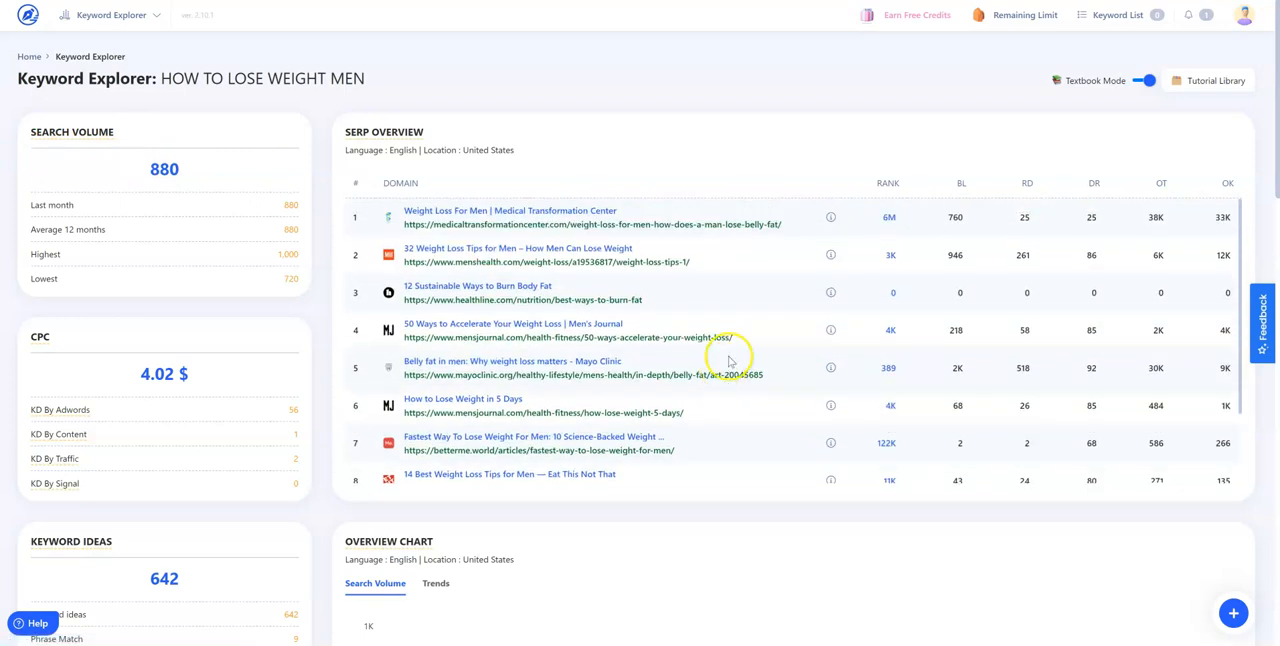
scroll(577, 520, "down", 1)
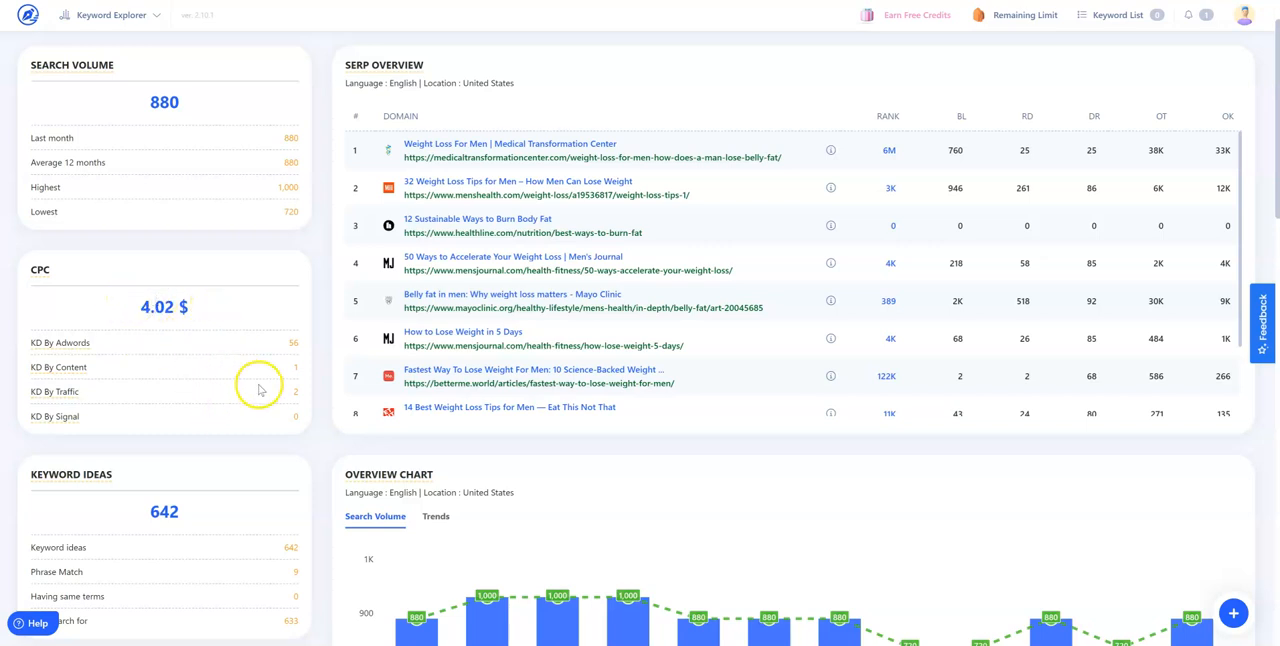
scroll(259, 390, "down", 3)
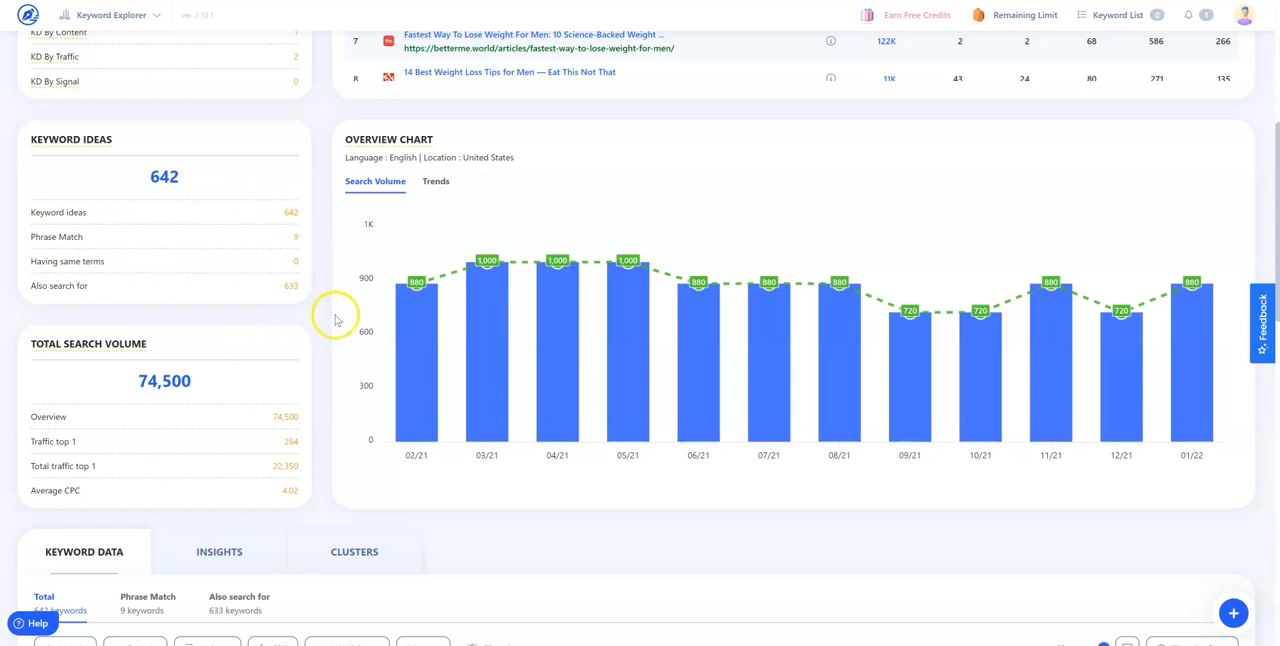
Show Google Trends in the Overview Chart and check the Keyword Ideas and Total Search Volume summaries
mouse_move(440, 188)
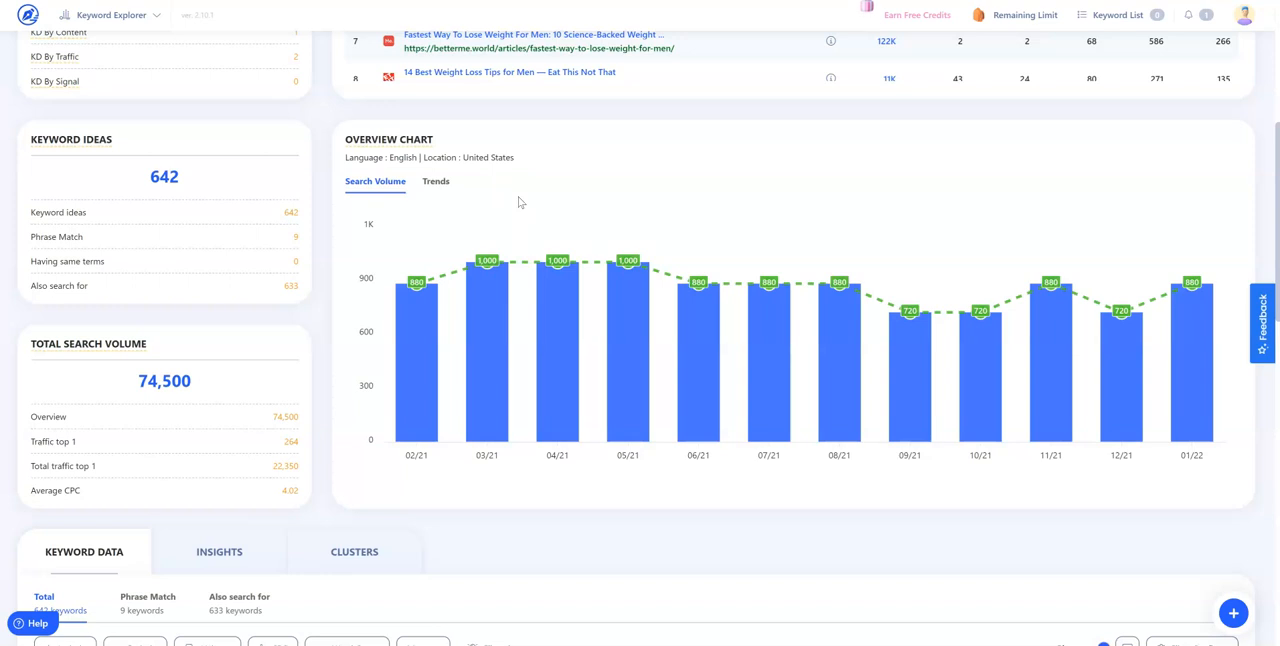
left_click(447, 186)
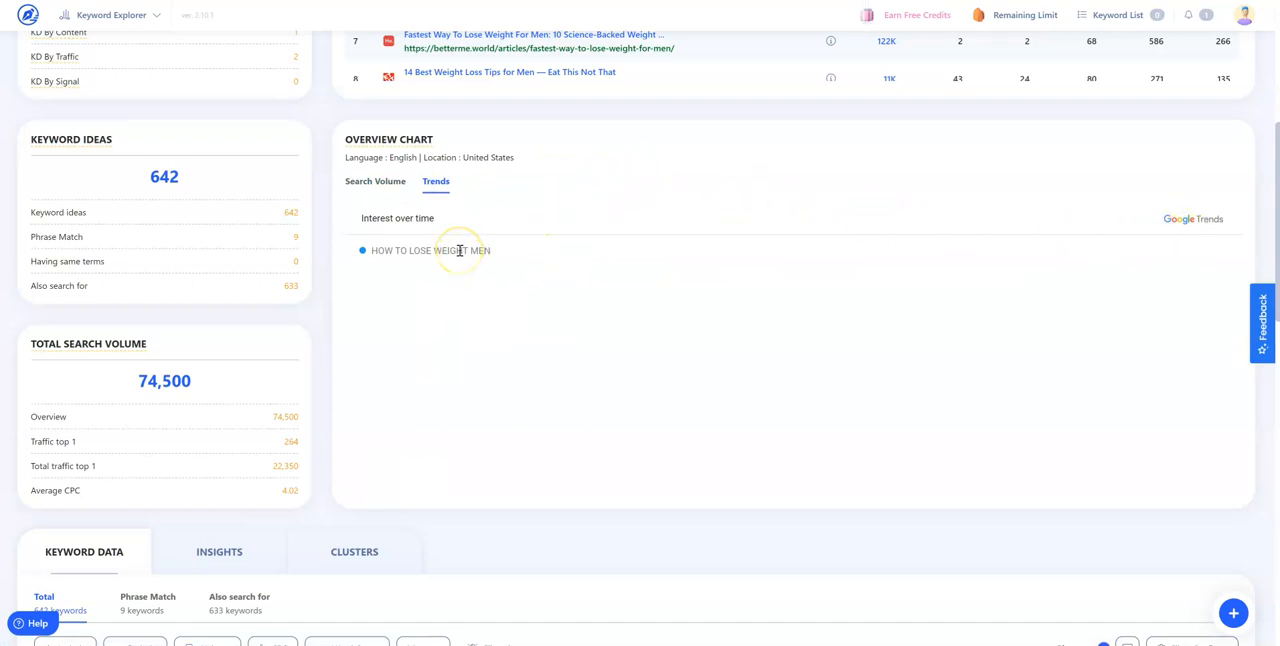
left_click(388, 229)
scroll(606, 403, "down", 5)
scroll(606, 403, "up", 5)
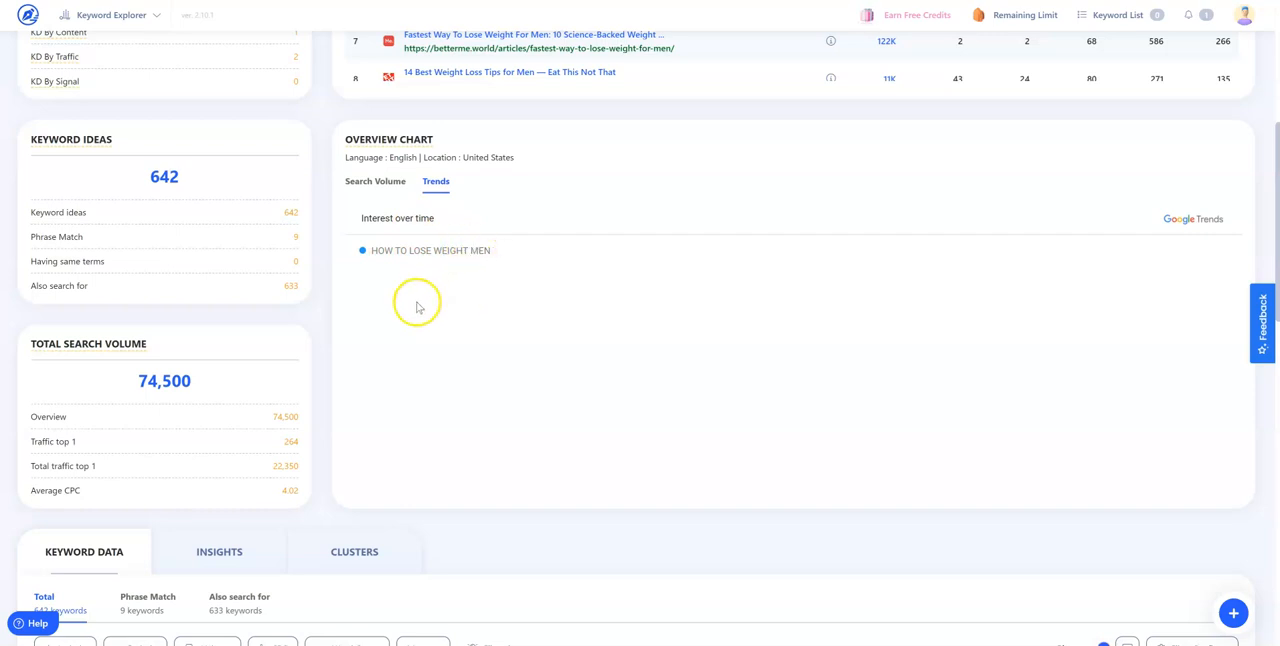
scroll(381, 345, "down", 2)
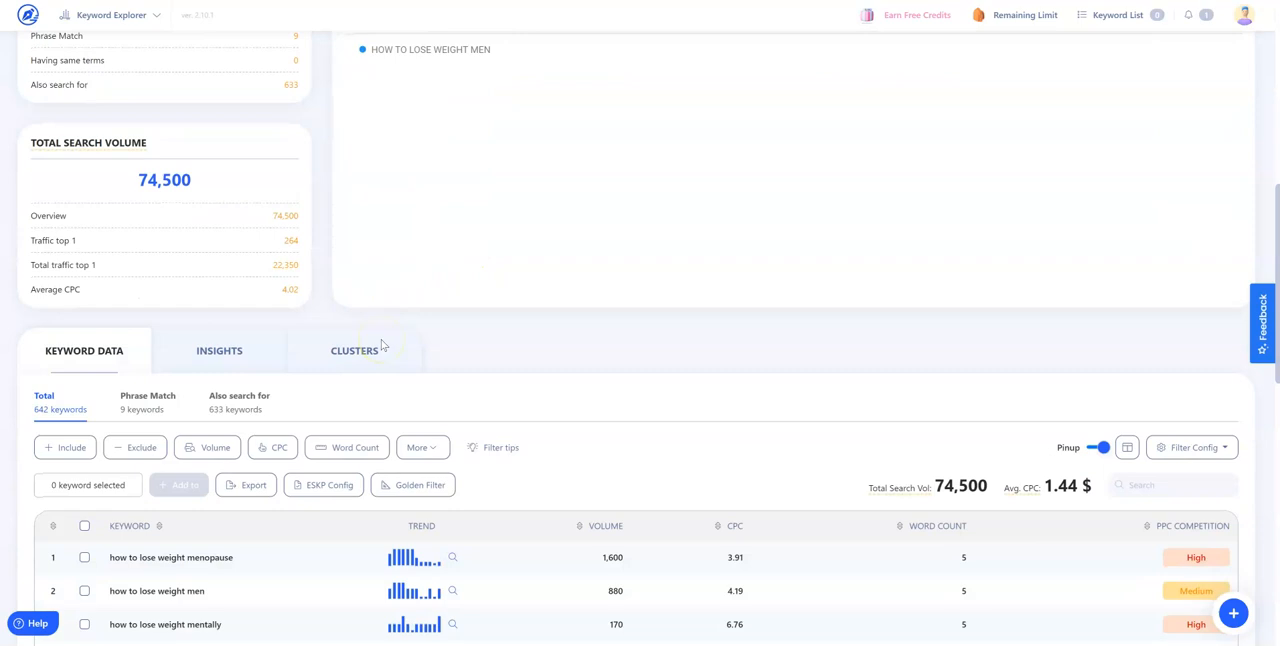
scroll(251, 320, "up", 3)
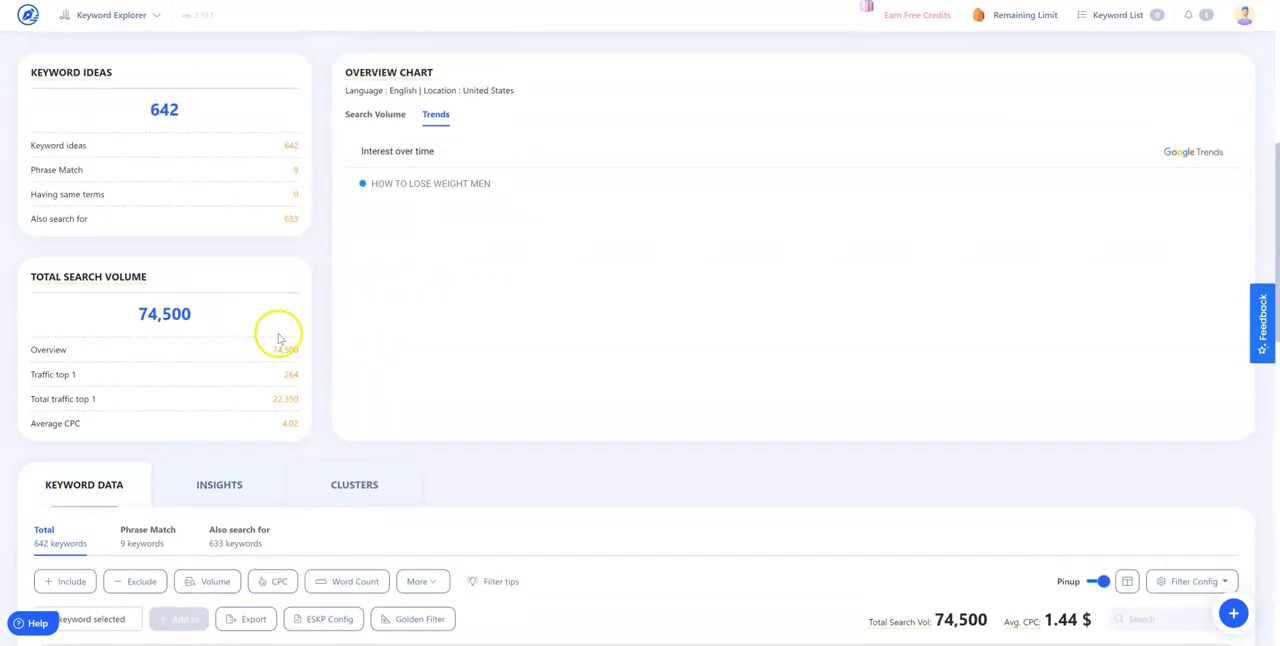
Activate the Golden Filter for the whole keyword list, accept the credit cost, and review the Allintitle and Golden Score columns
scroll(400, 363, "down", 3)
scroll(401, 367, "down", 1)
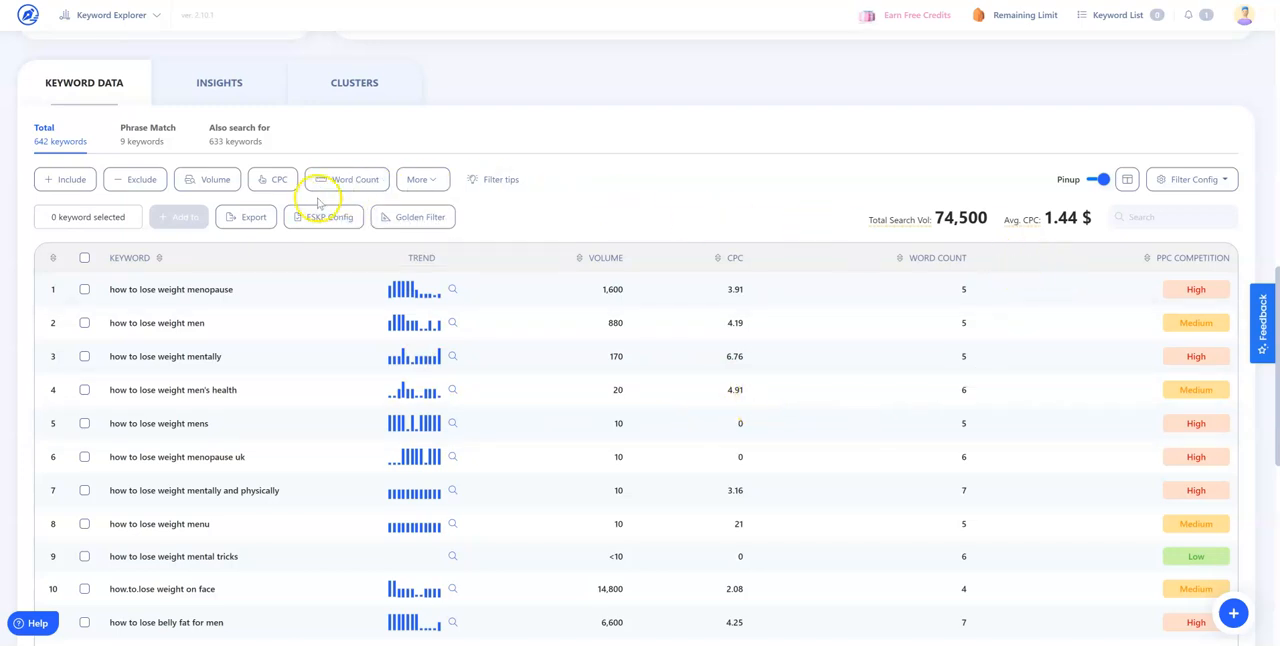
mouse_move(427, 222)
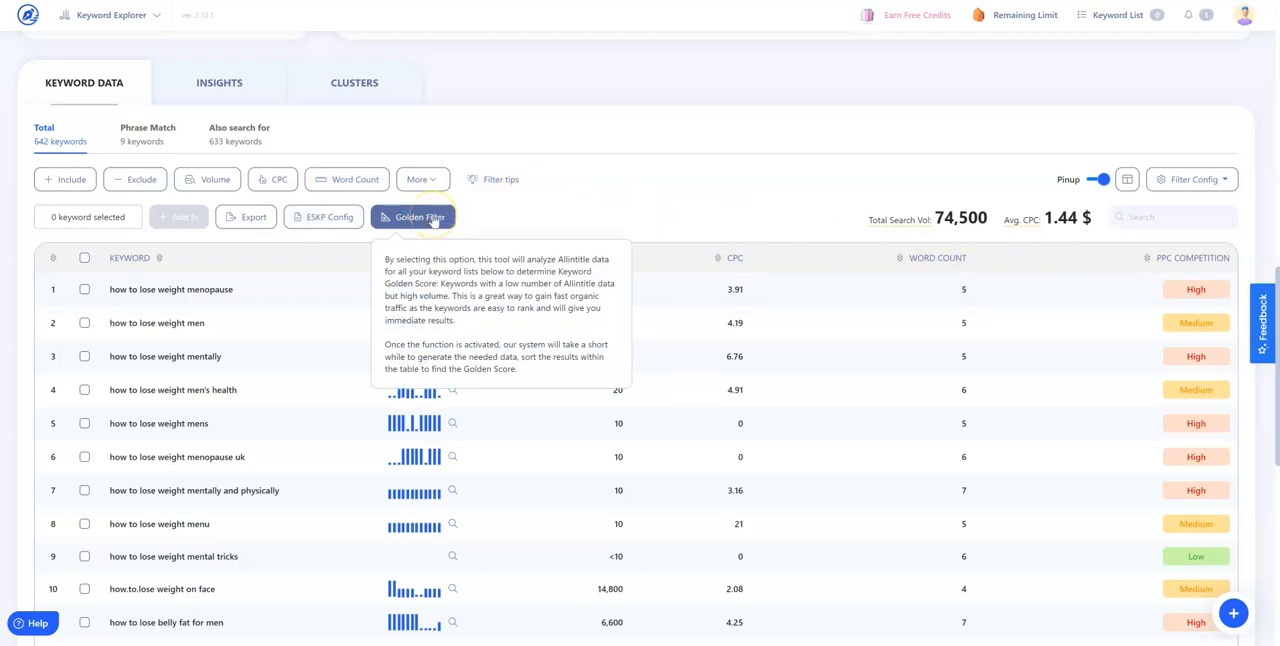
left_click(433, 221)
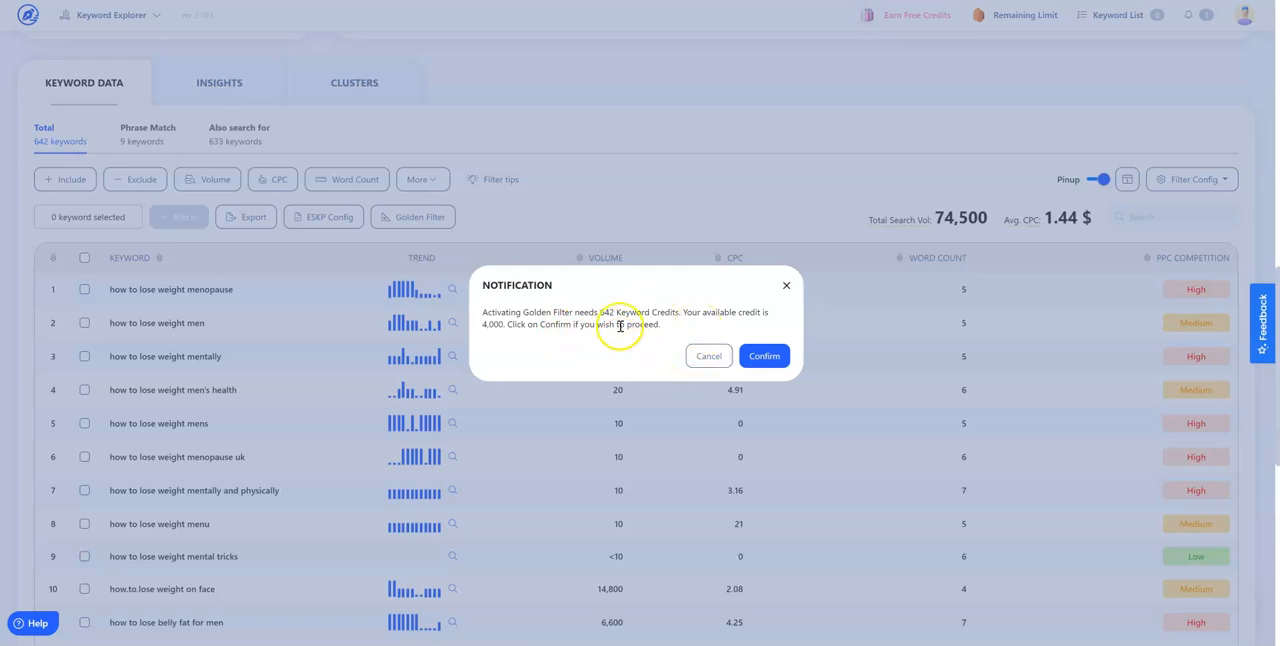
left_click(760, 359)
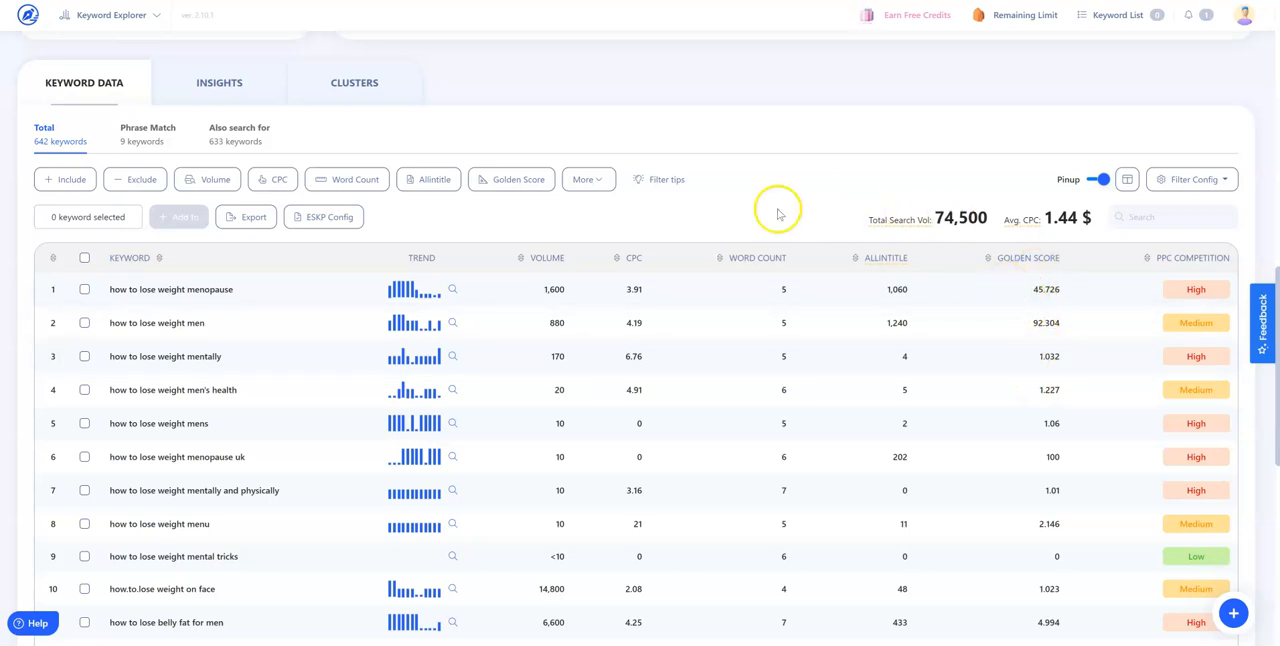
scroll(1070, 284, "up", 1)
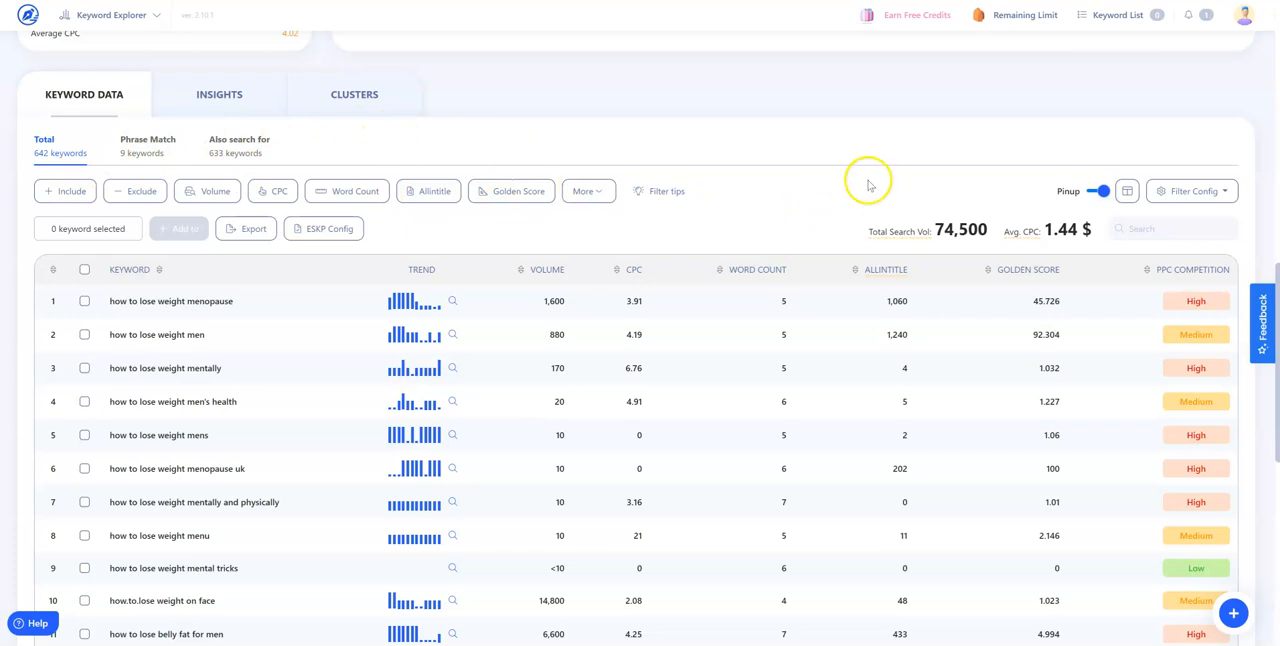
scroll(877, 237, "up", 1)
scroll(880, 334, "down", 1)
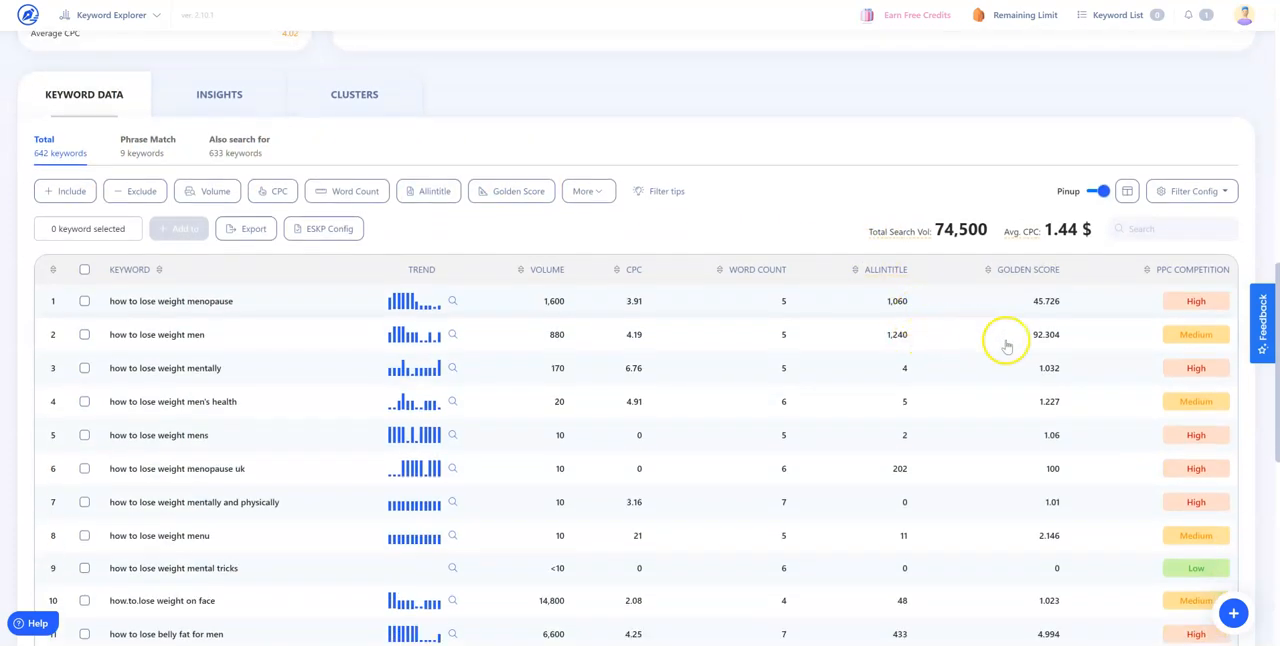
left_click(1227, 193)
left_click(1227, 193)
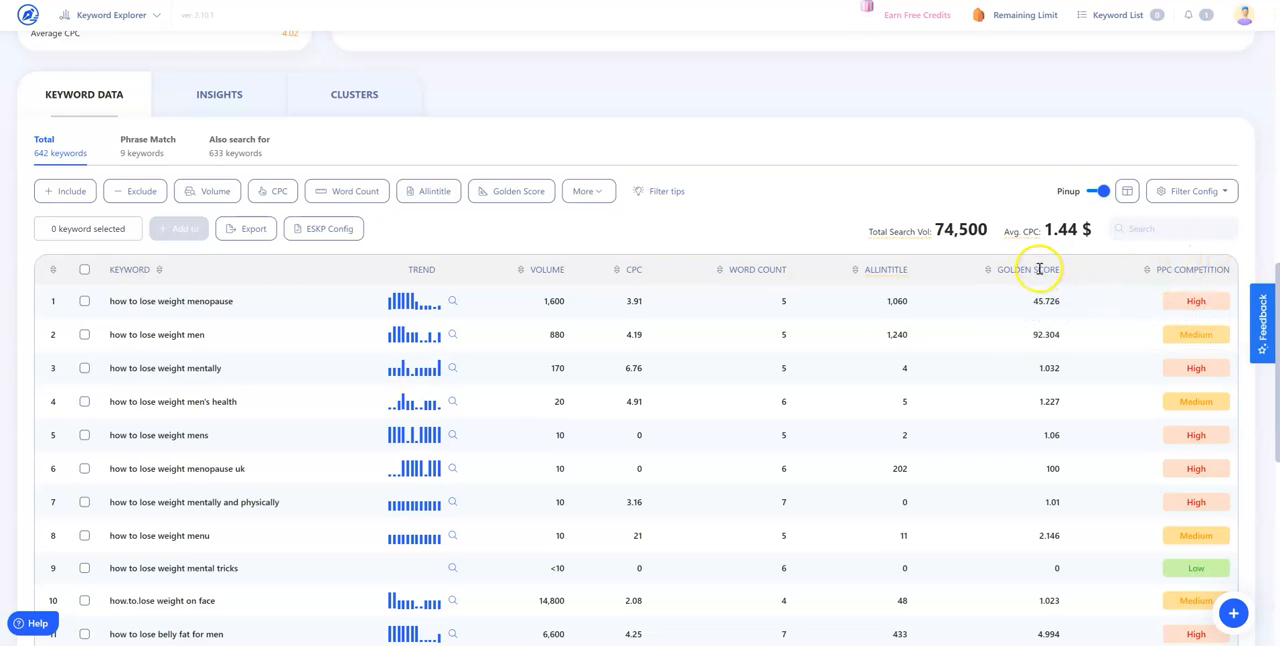
Add Keyword Trending to the keyword data and read the explanation of the Trending column
left_click(588, 191)
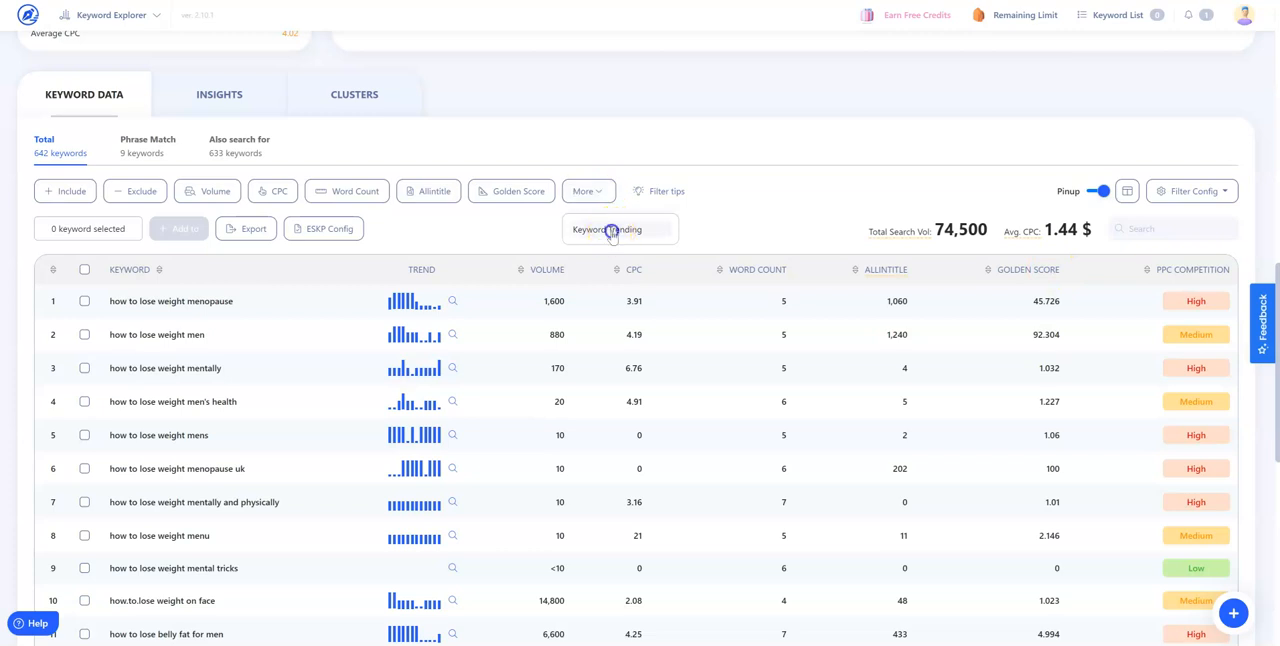
left_click(609, 229)
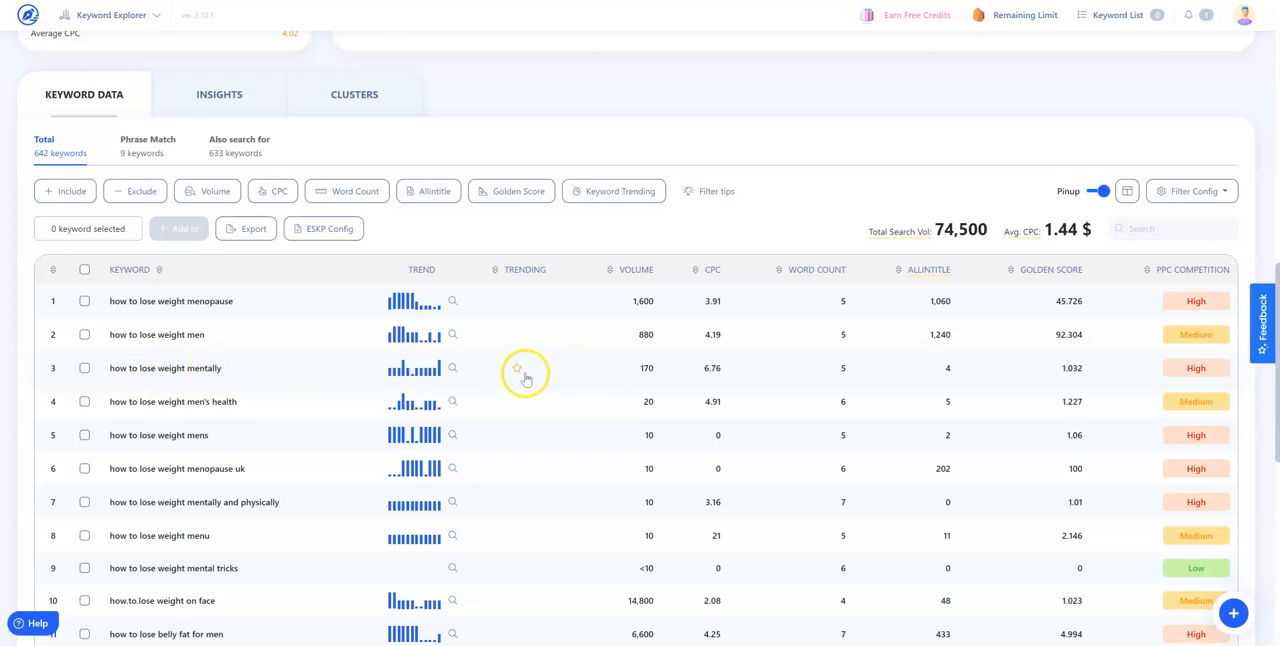
scroll(757, 403, "down", 1)
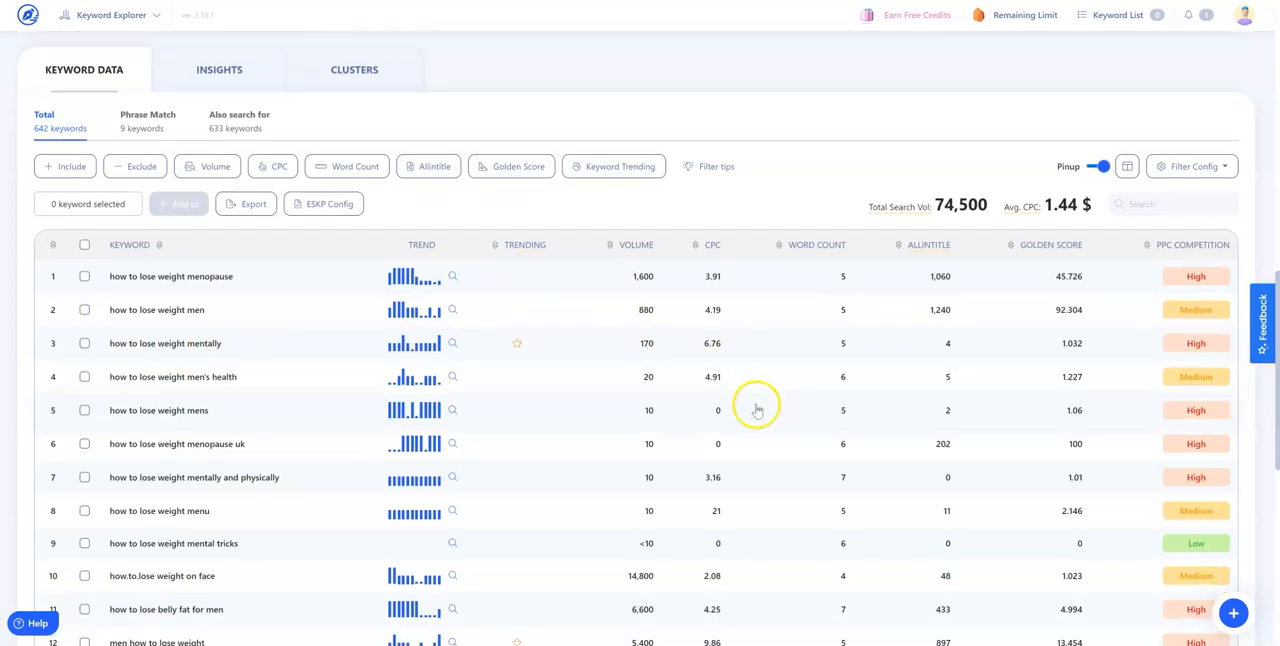
scroll(551, 380, "up", 4)
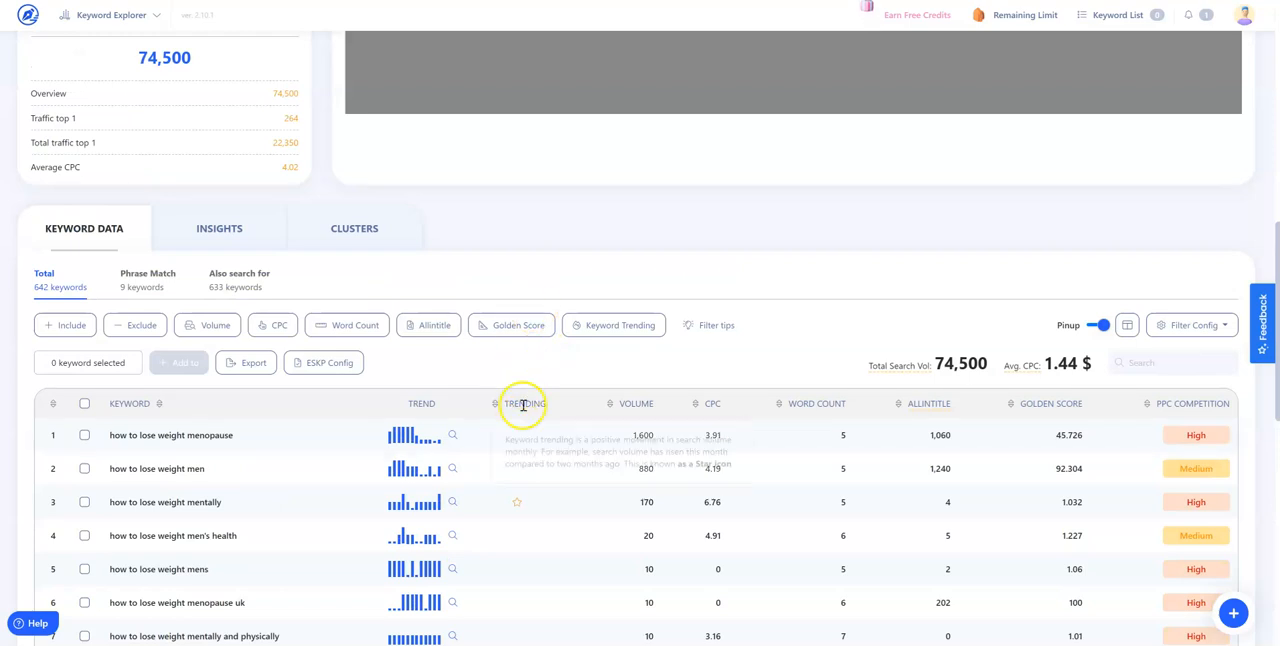
scroll(523, 403, "down", 1)
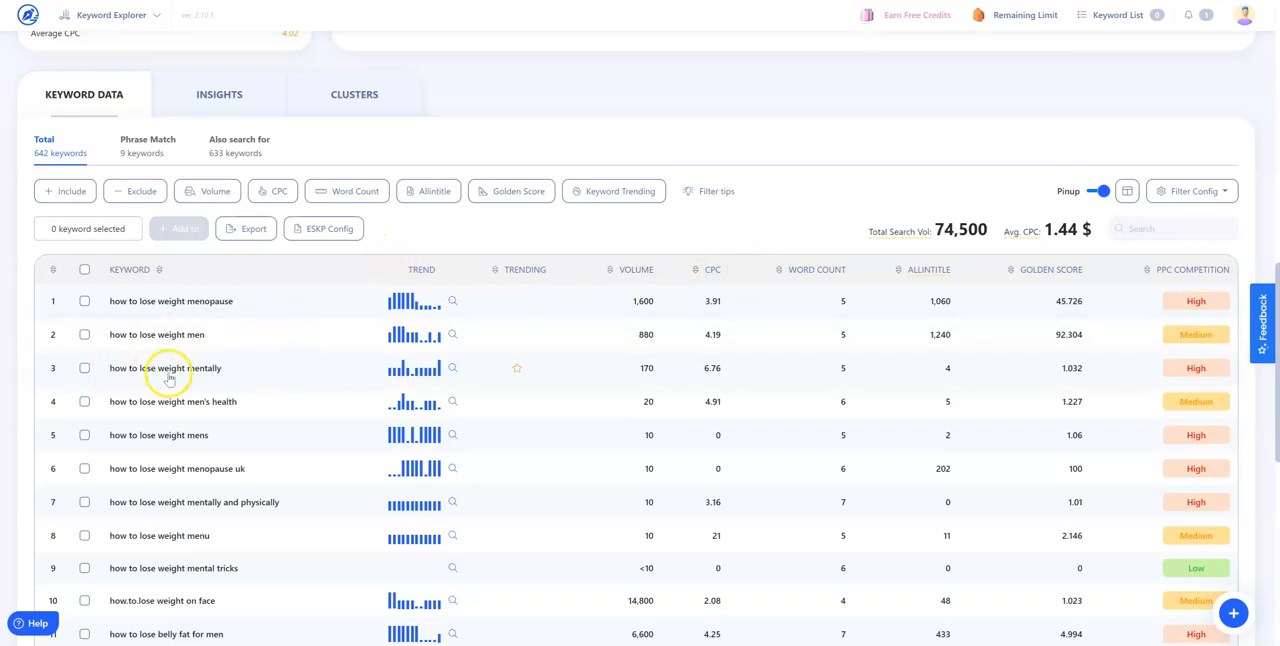
Select the keyword "how to lose weight mentally", look at its ESKP Config settings, and clear the selection
left_click(84, 368)
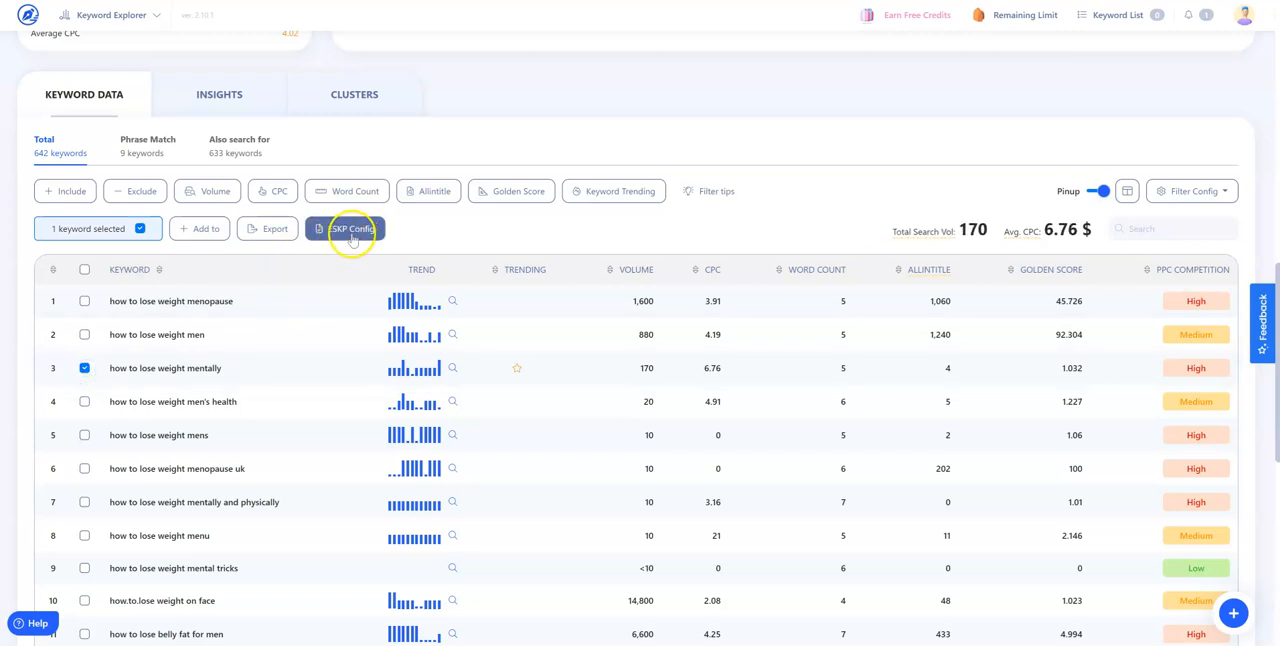
left_click(351, 236)
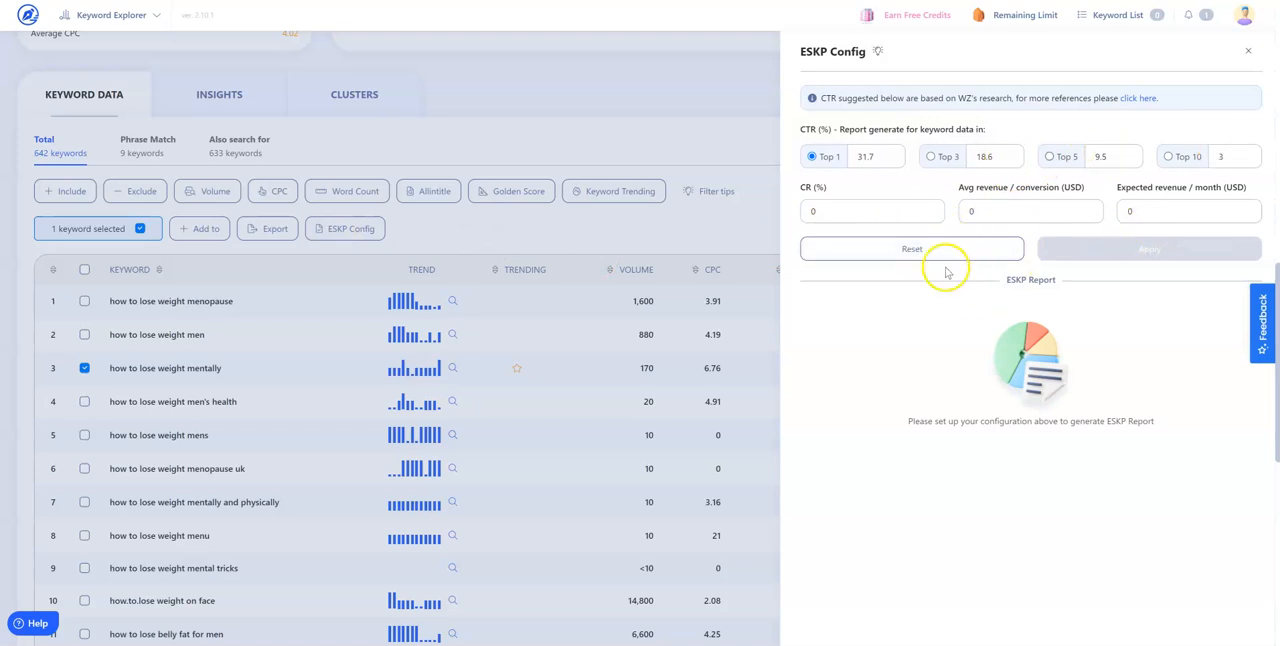
left_click(719, 141)
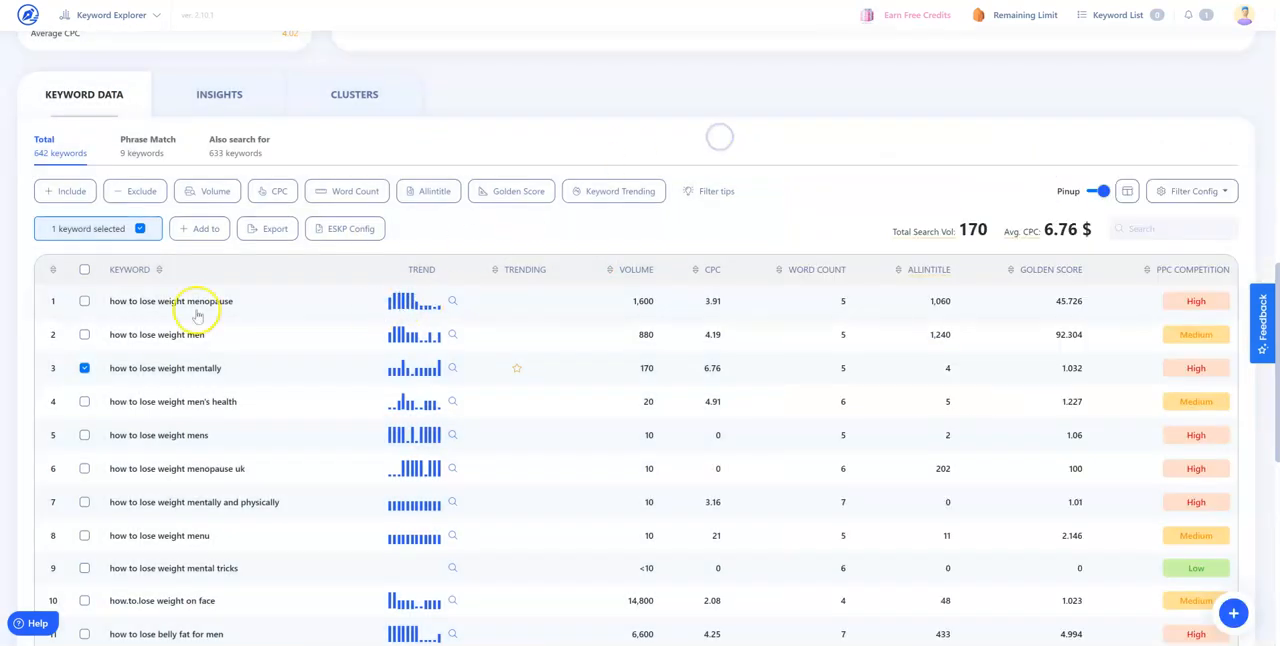
left_click(86, 368)
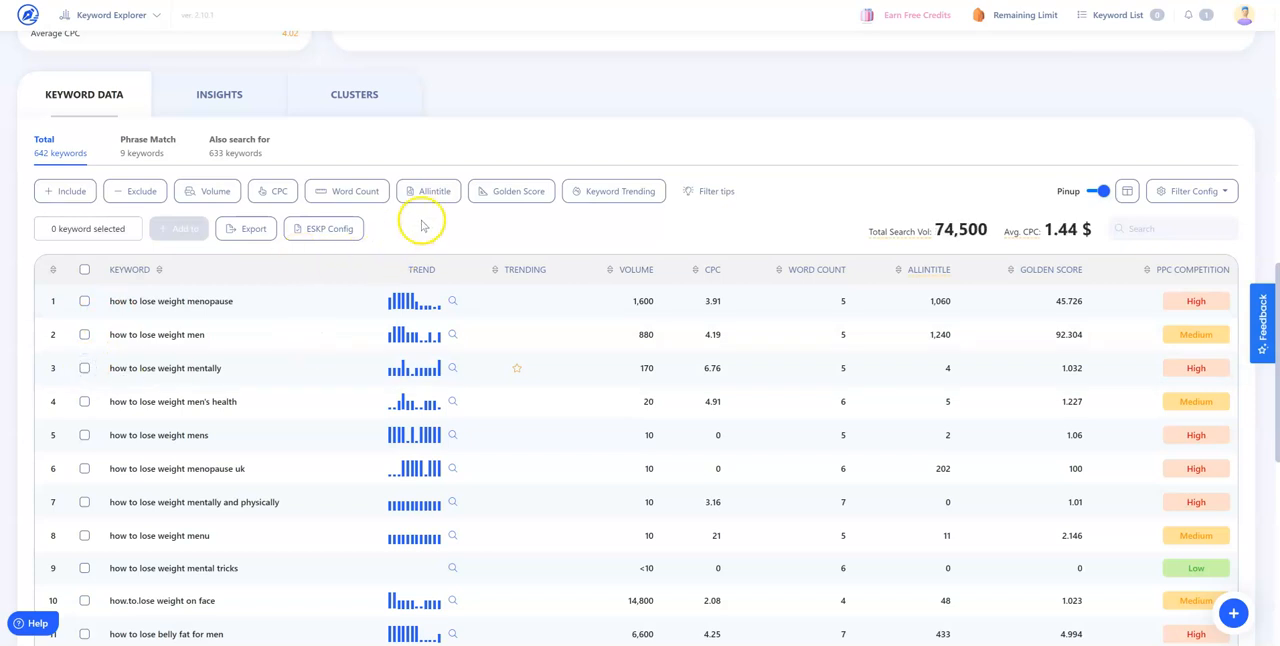
Filter the keywords to a minimum word count of 6 and look through the filtered list
left_click(377, 196)
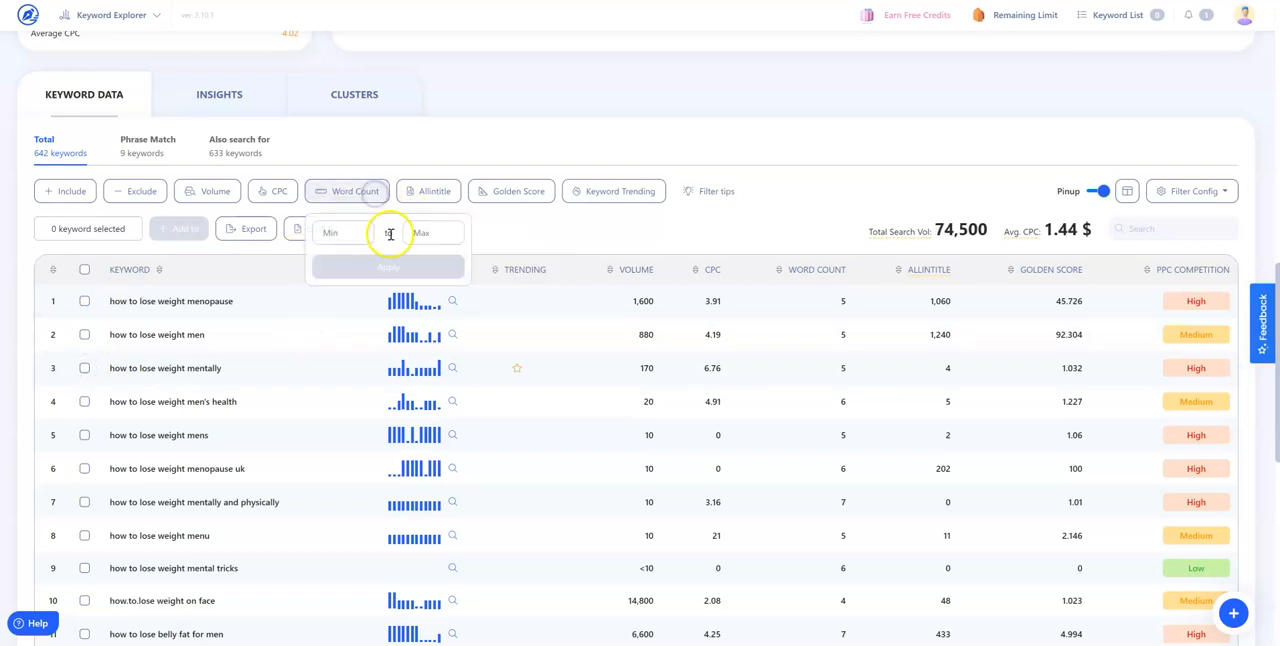
left_click(365, 233)
type("6")
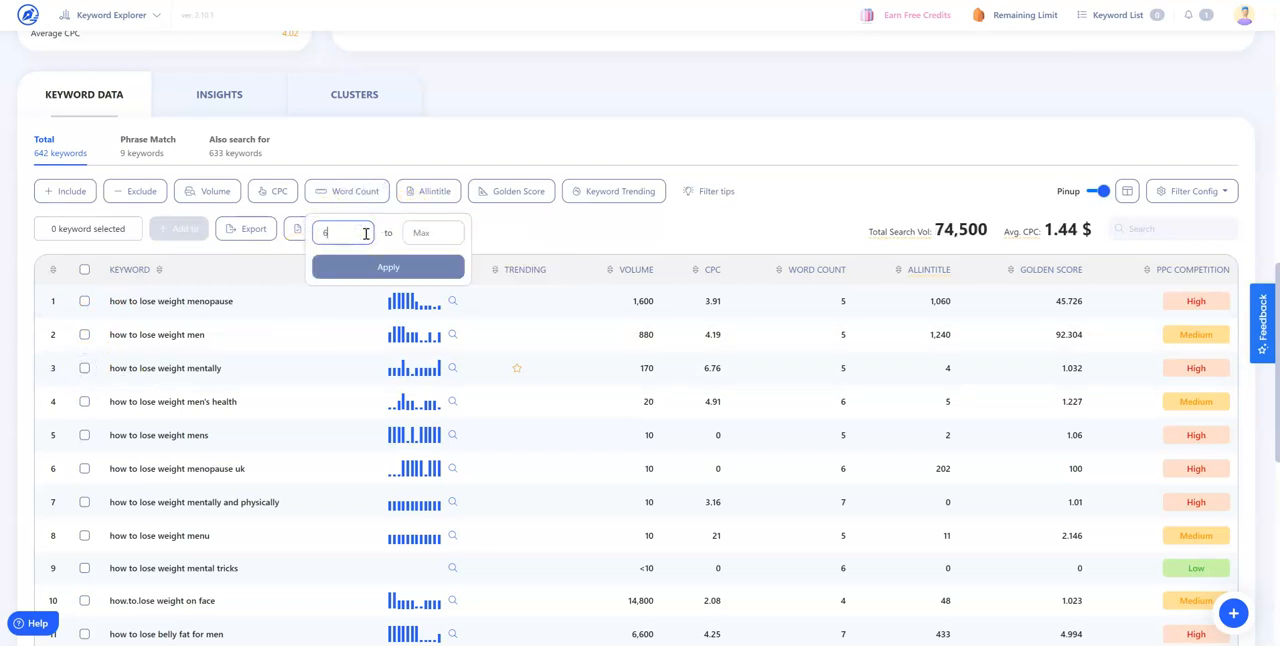
left_click(415, 272)
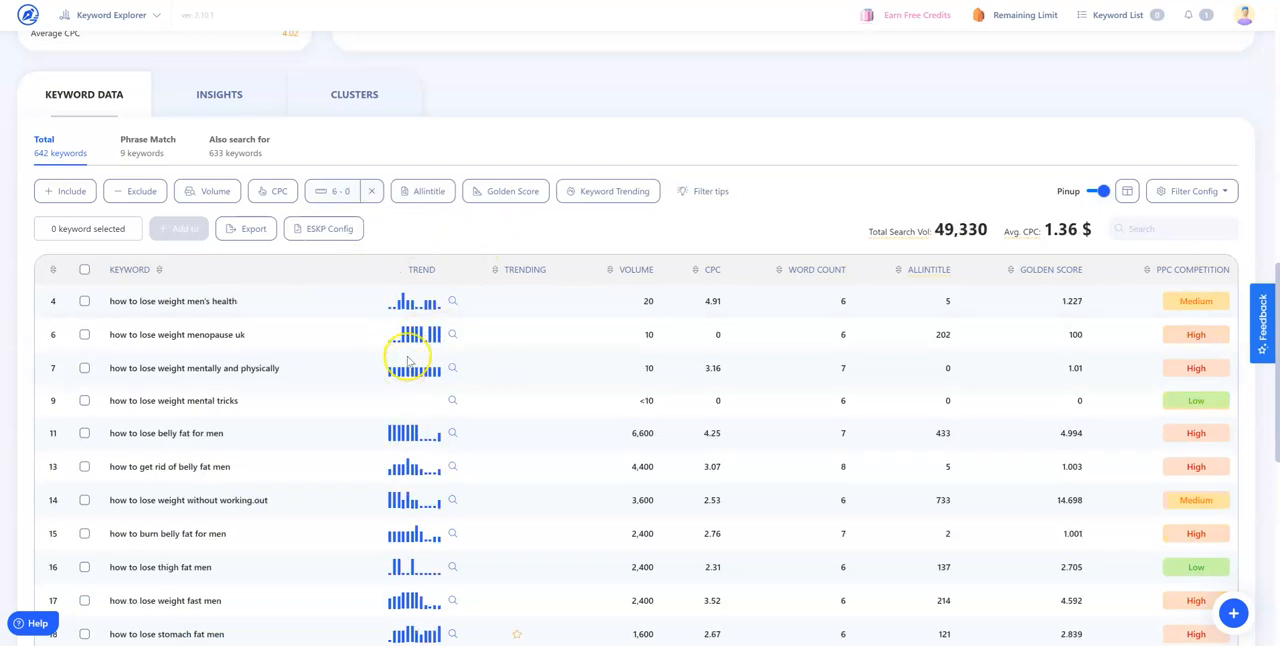
scroll(408, 362, "up", 1)
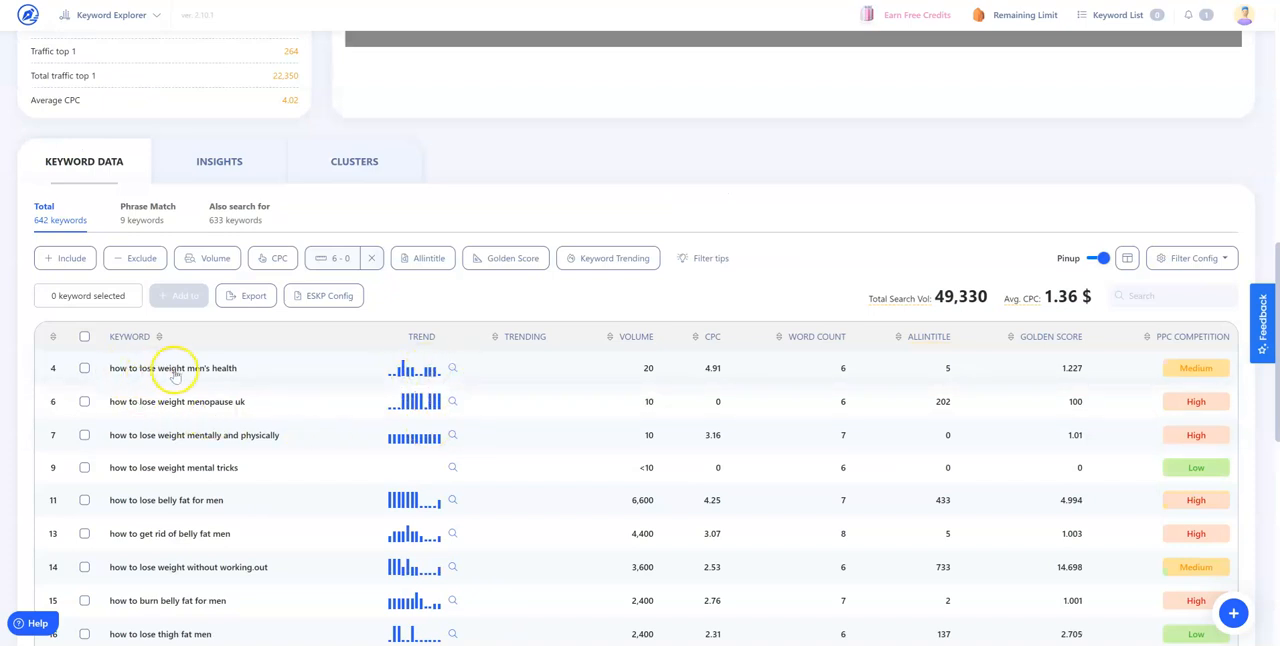
scroll(437, 497, "up", 1)
scroll(523, 489, "down", 2)
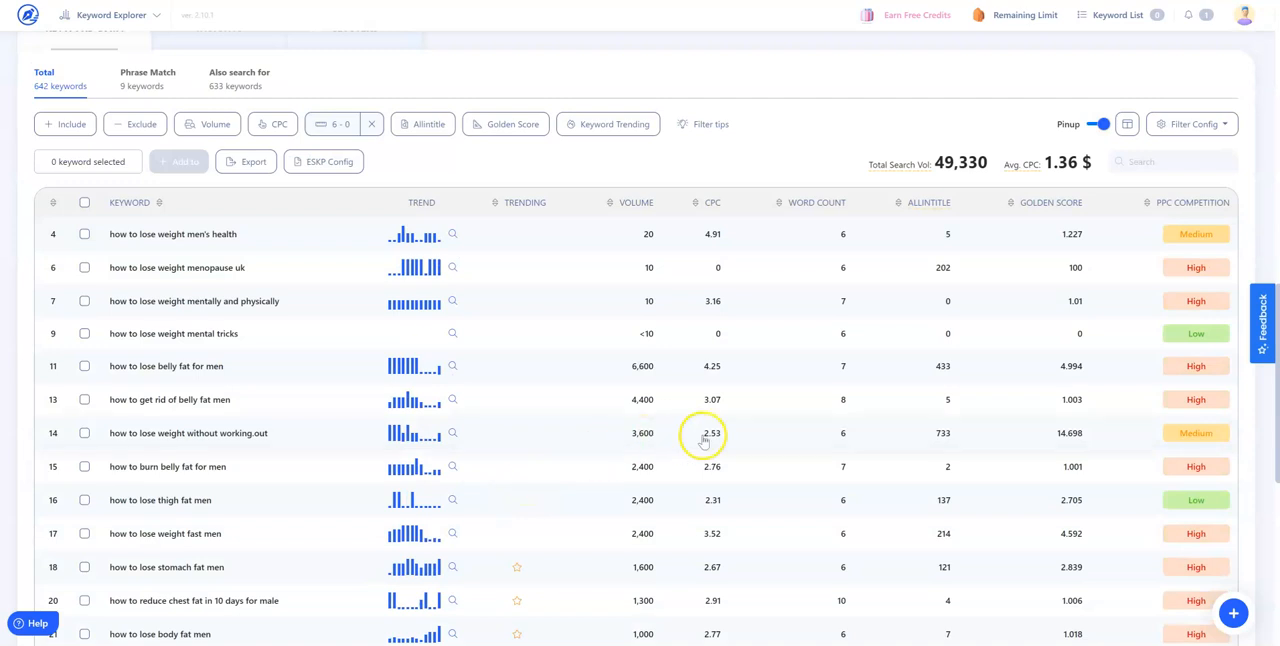
Sort the filtered keywords by Golden Score in ascending order
scroll(877, 429, "up", 1)
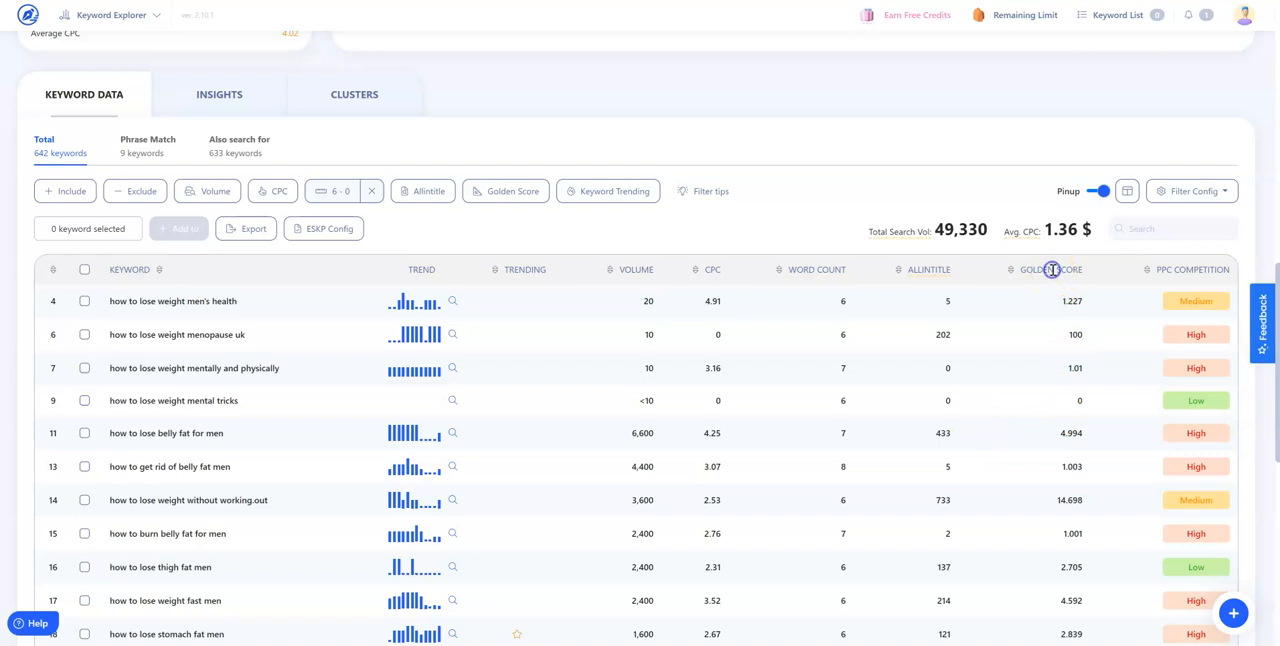
left_click(1010, 271)
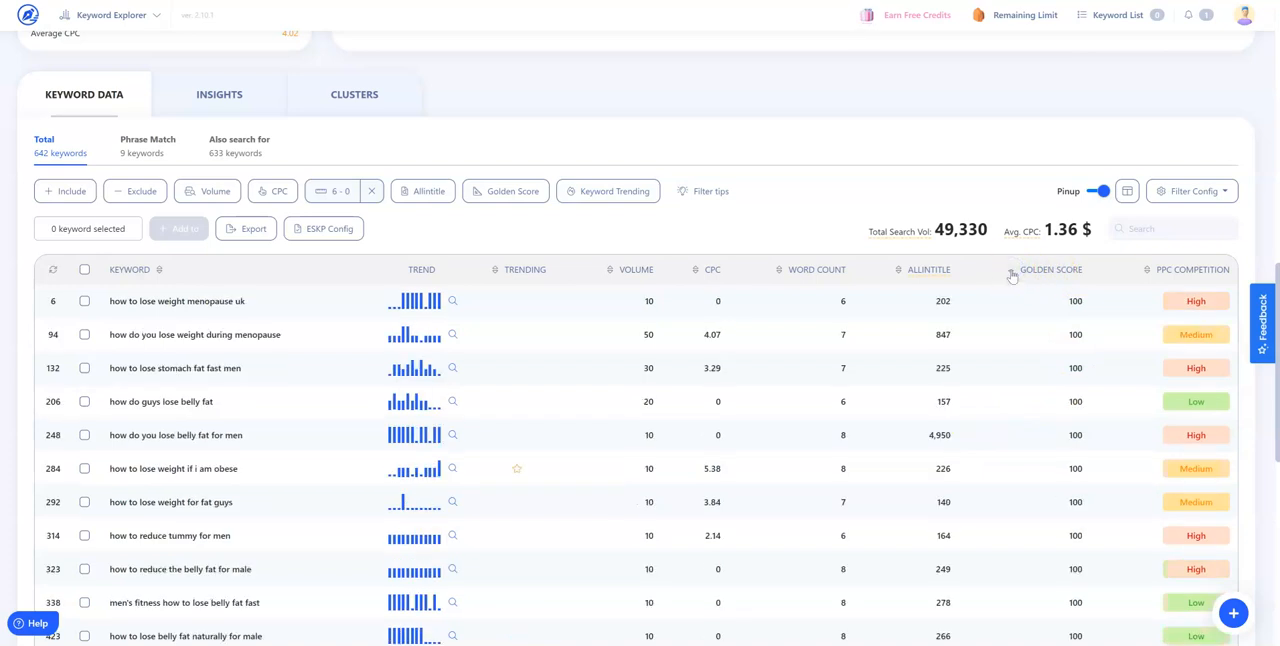
left_click(1011, 272)
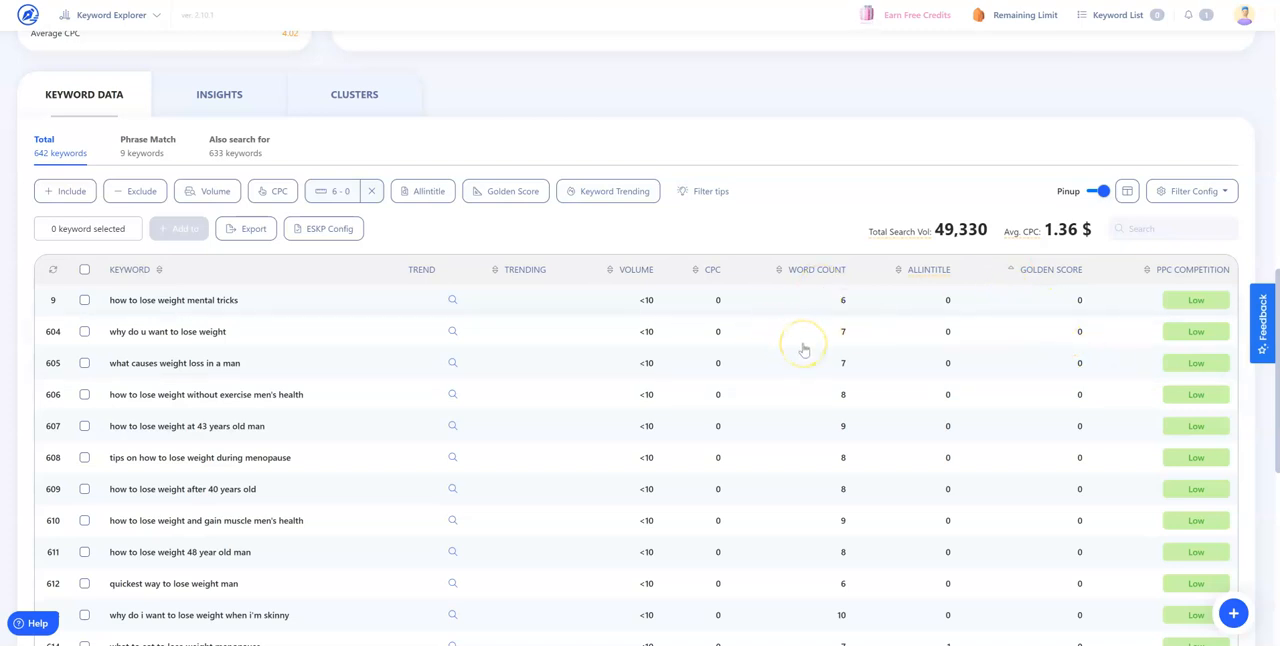
Select all filtered keywords and limit the list to a minimum search volume of 20
left_click(85, 270)
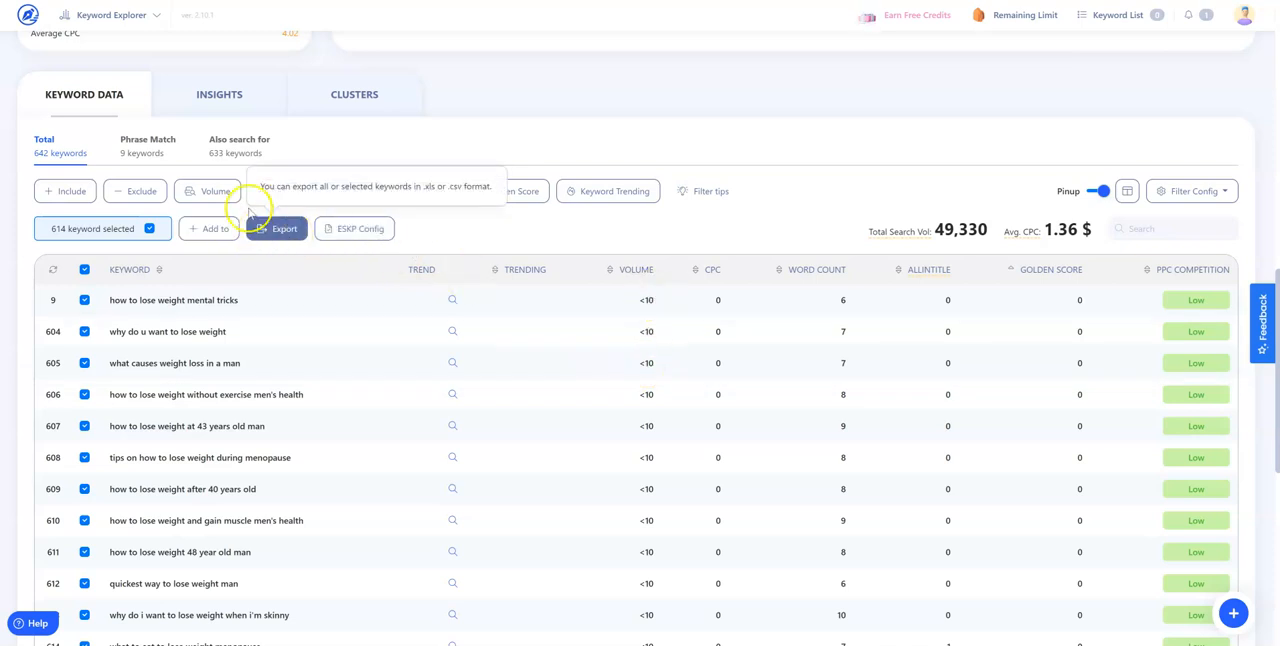
left_click(212, 191)
left_click(220, 237)
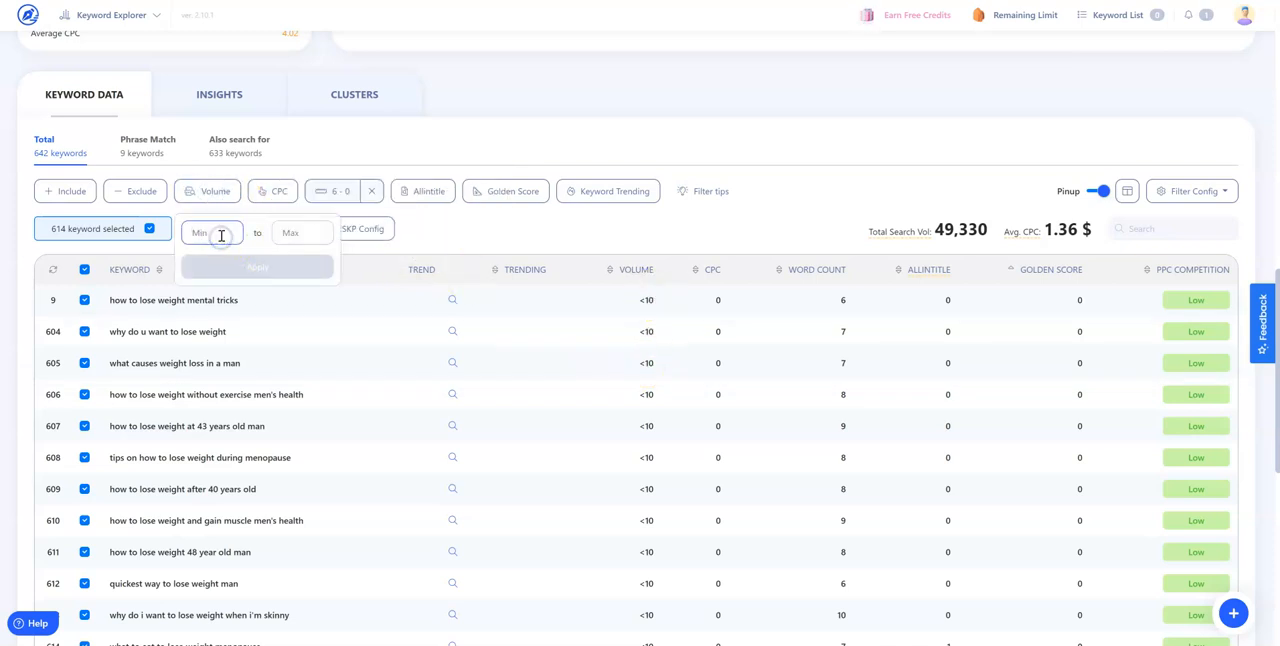
type("20")
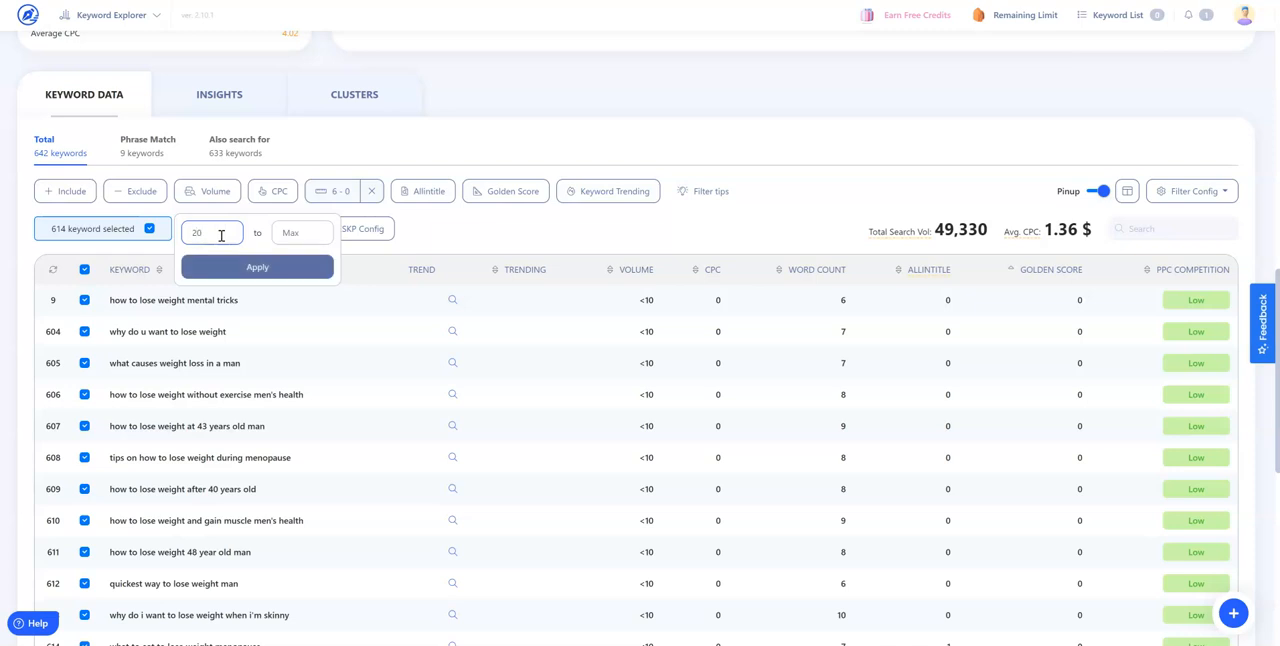
left_click(236, 266)
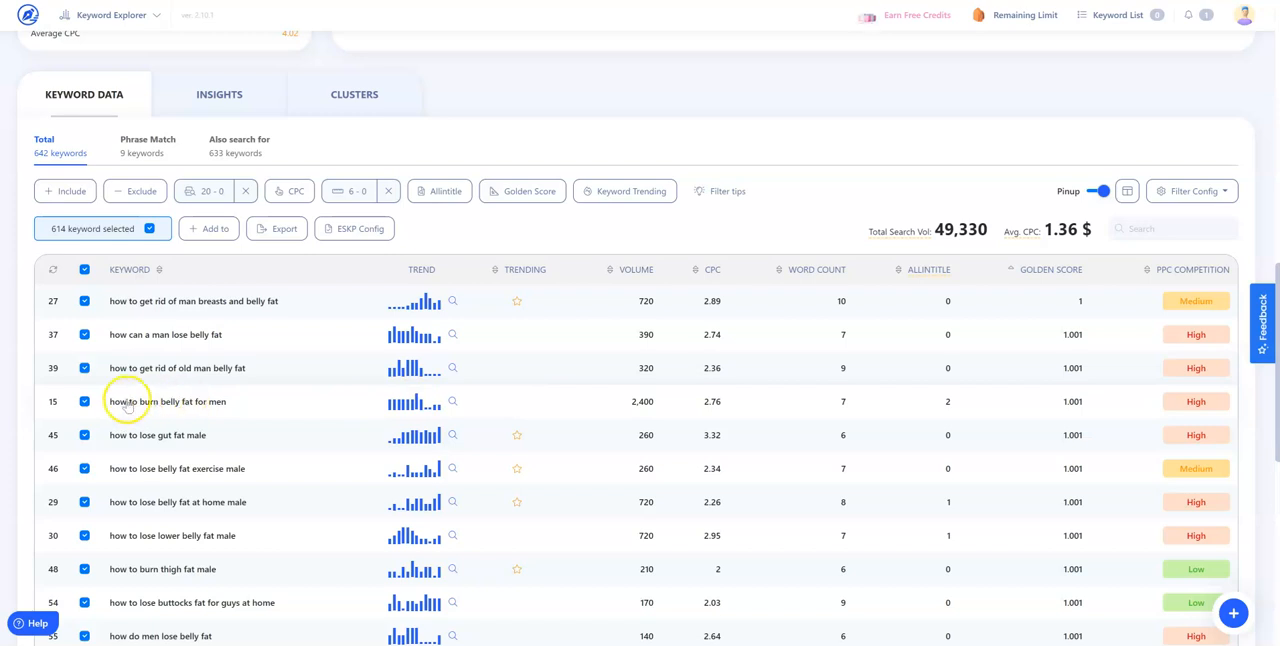
Clear the selection of all keywords and look through the volume-filtered list
left_click(84, 269)
scroll(480, 449, "down", 6)
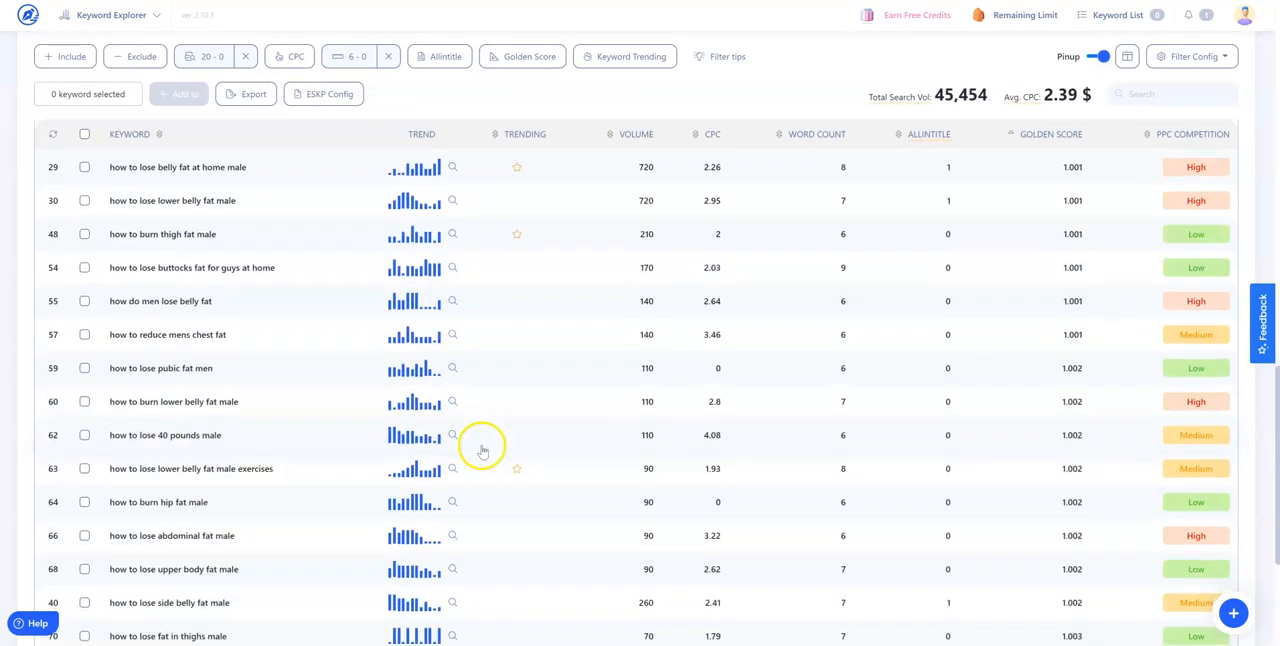
scroll(491, 445, "up", 10)
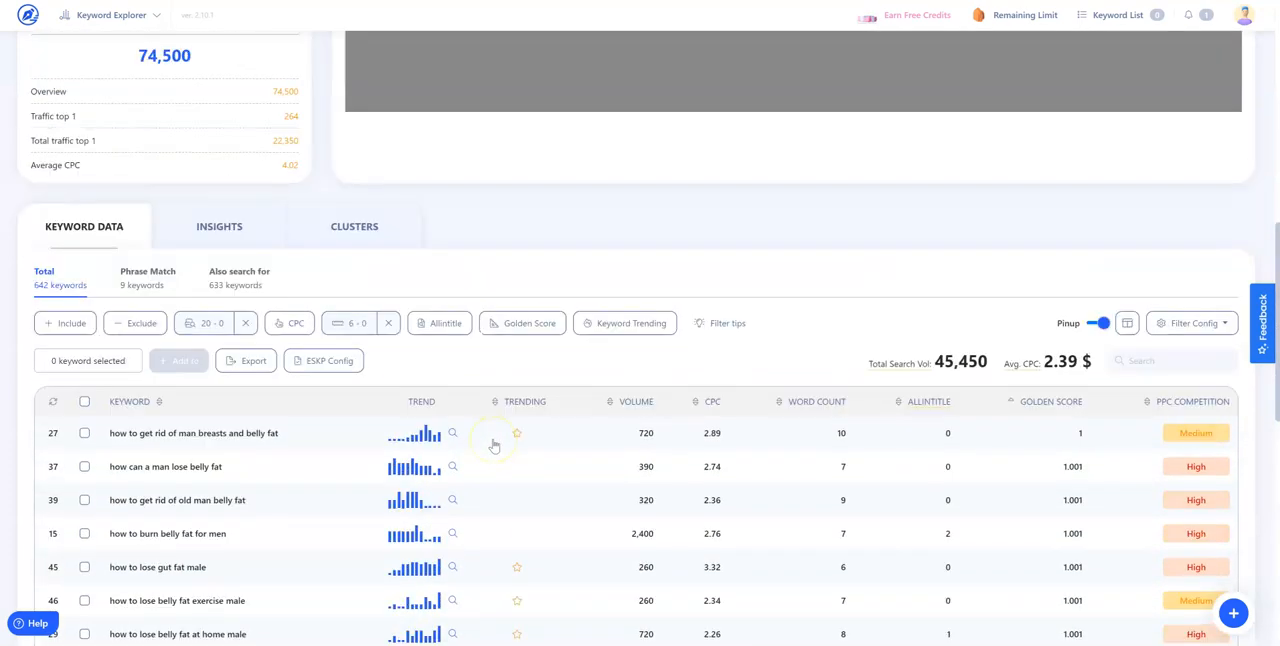
Open the keyword insights and look through the question groups such as How, Can, Do, Why and What
left_click(228, 228)
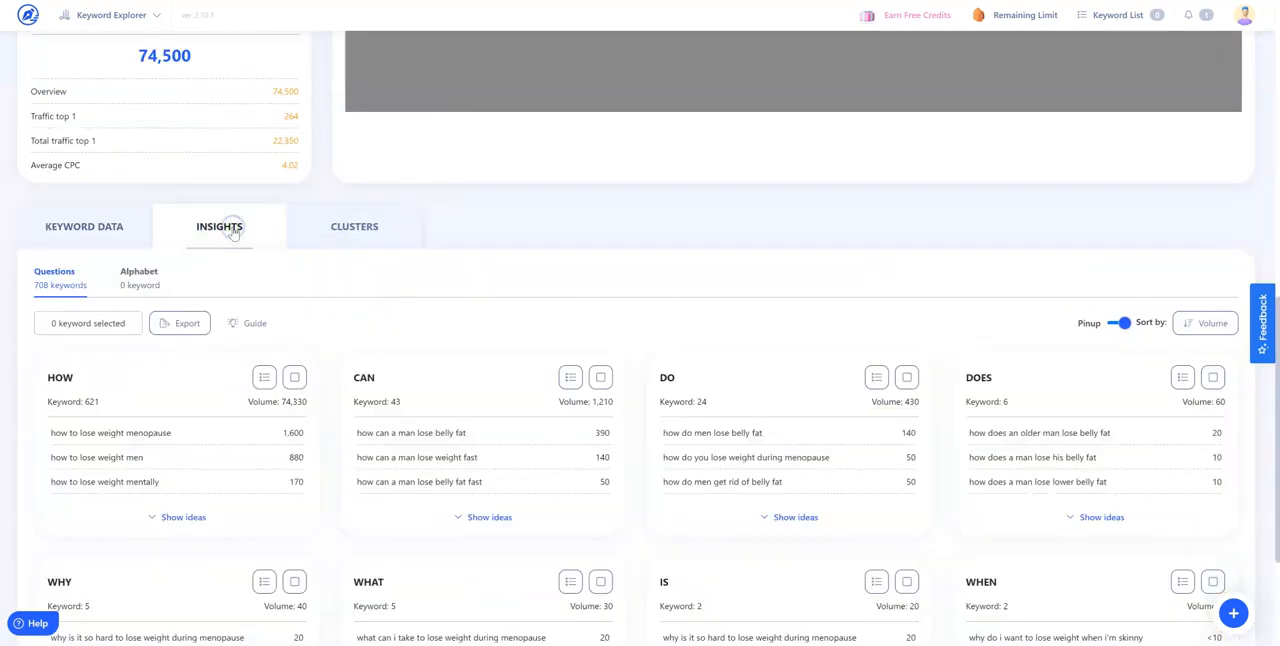
scroll(297, 320, "down", 1)
scroll(297, 325, "down", 2)
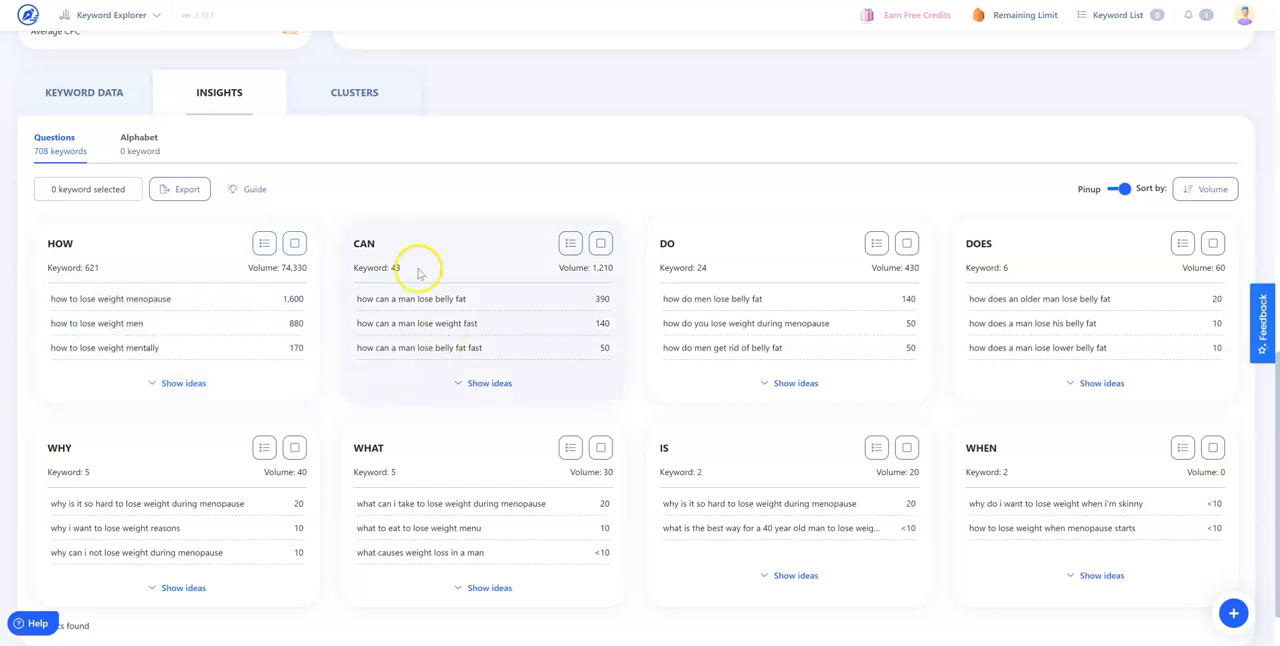
scroll(800, 449, "down", 1)
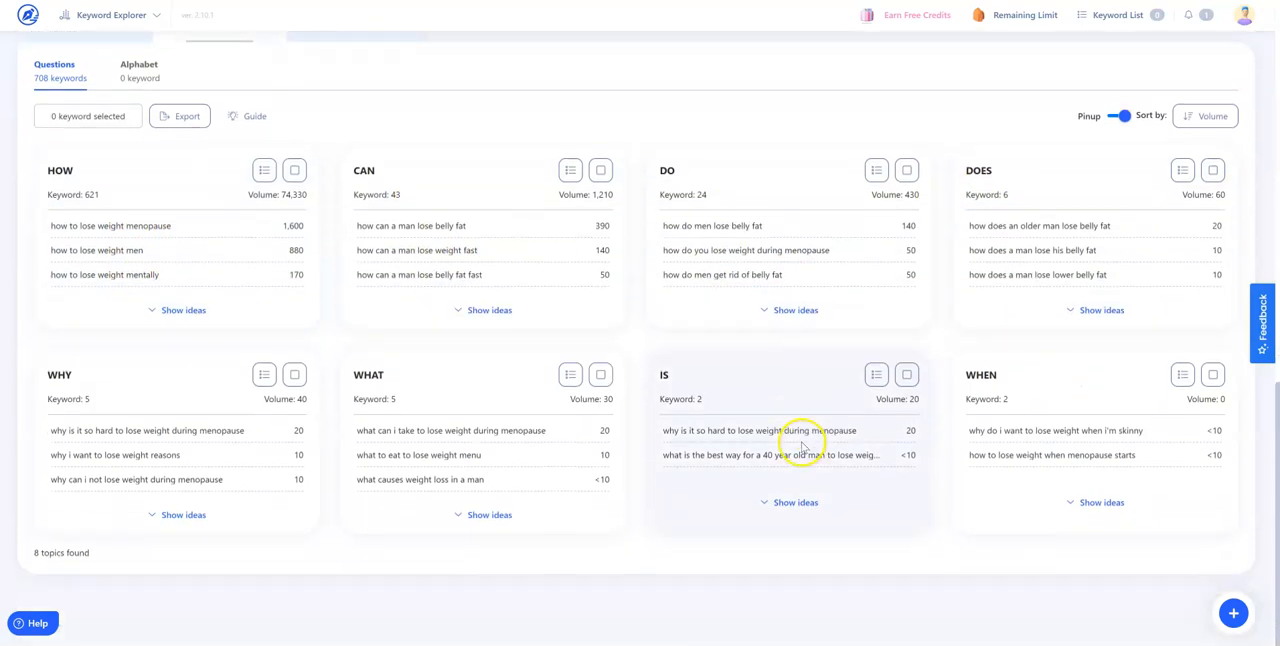
scroll(800, 443, "up", 4)
scroll(800, 443, "down", 5)
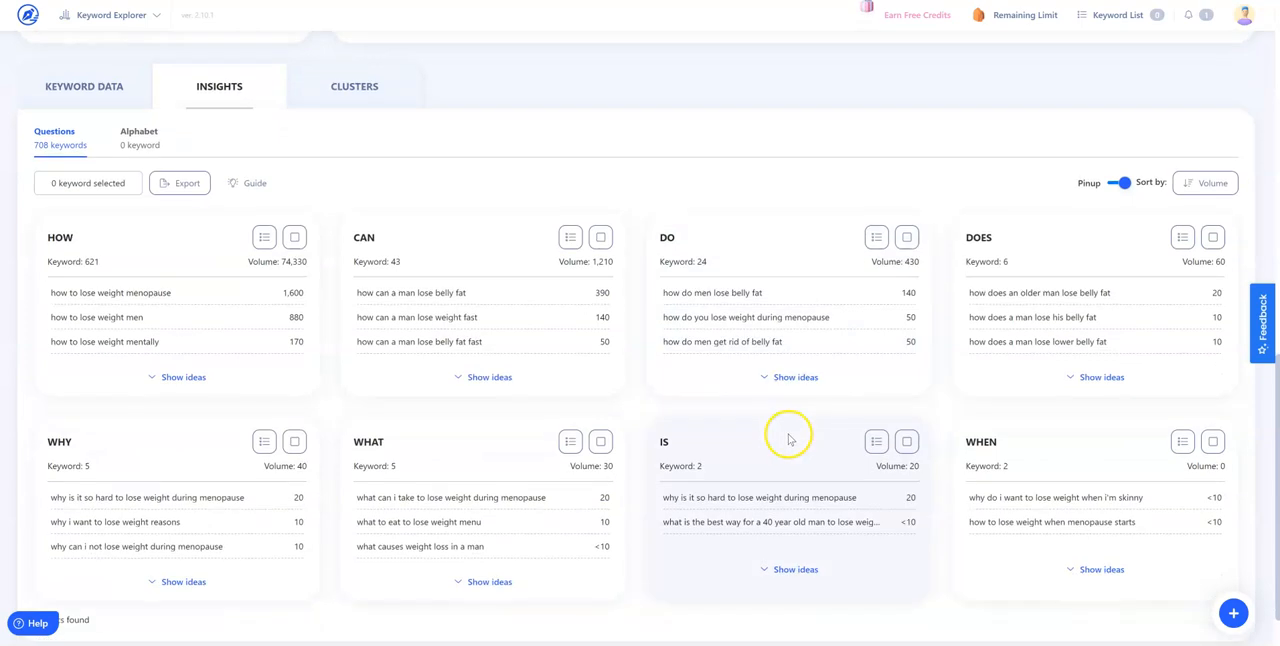
Activate the cluster function for the keyword set
left_click(366, 92)
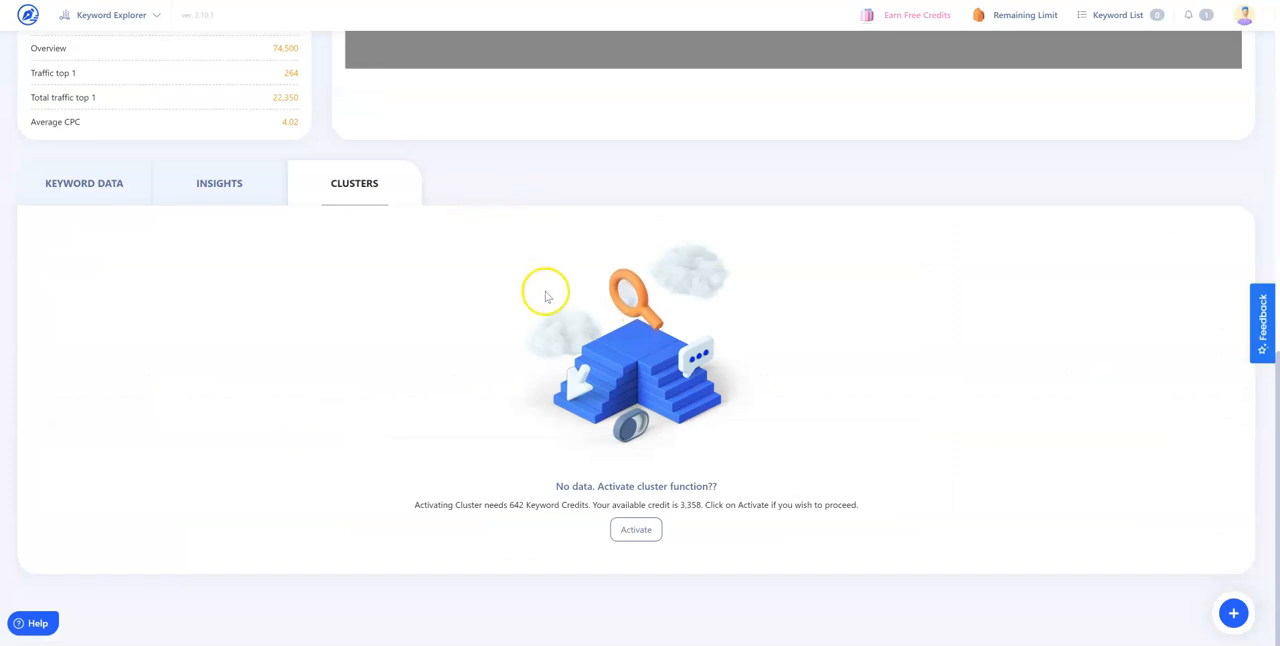
left_click(651, 528)
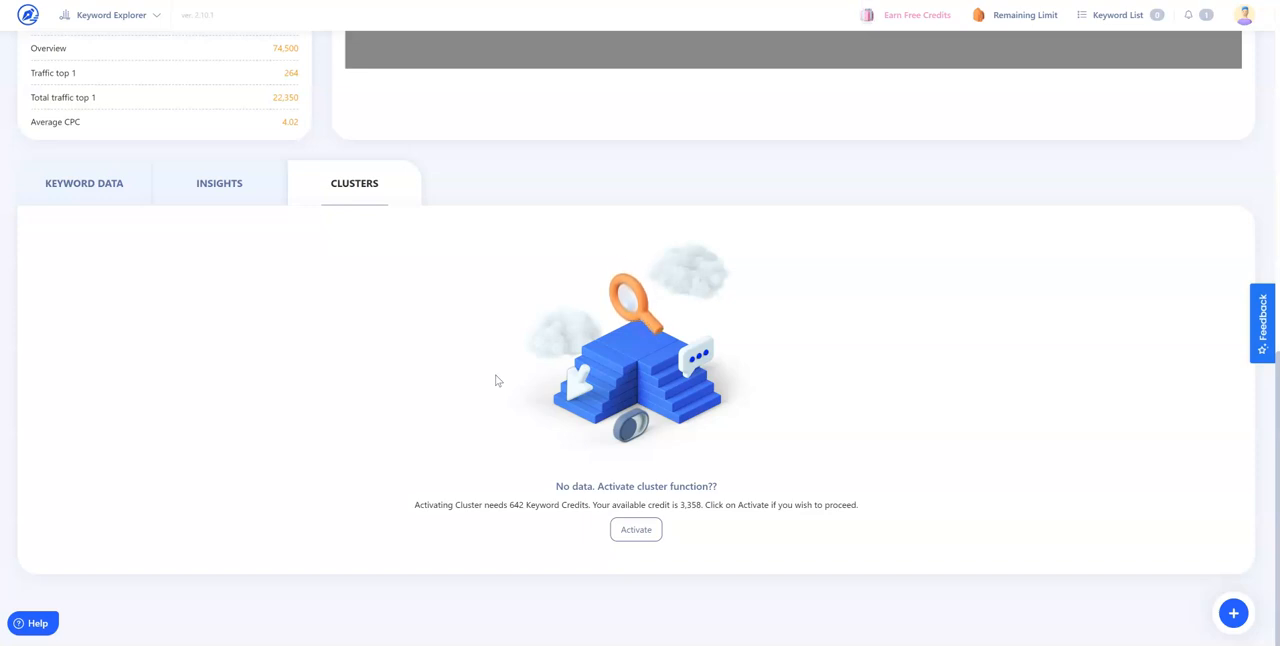
left_click(638, 530)
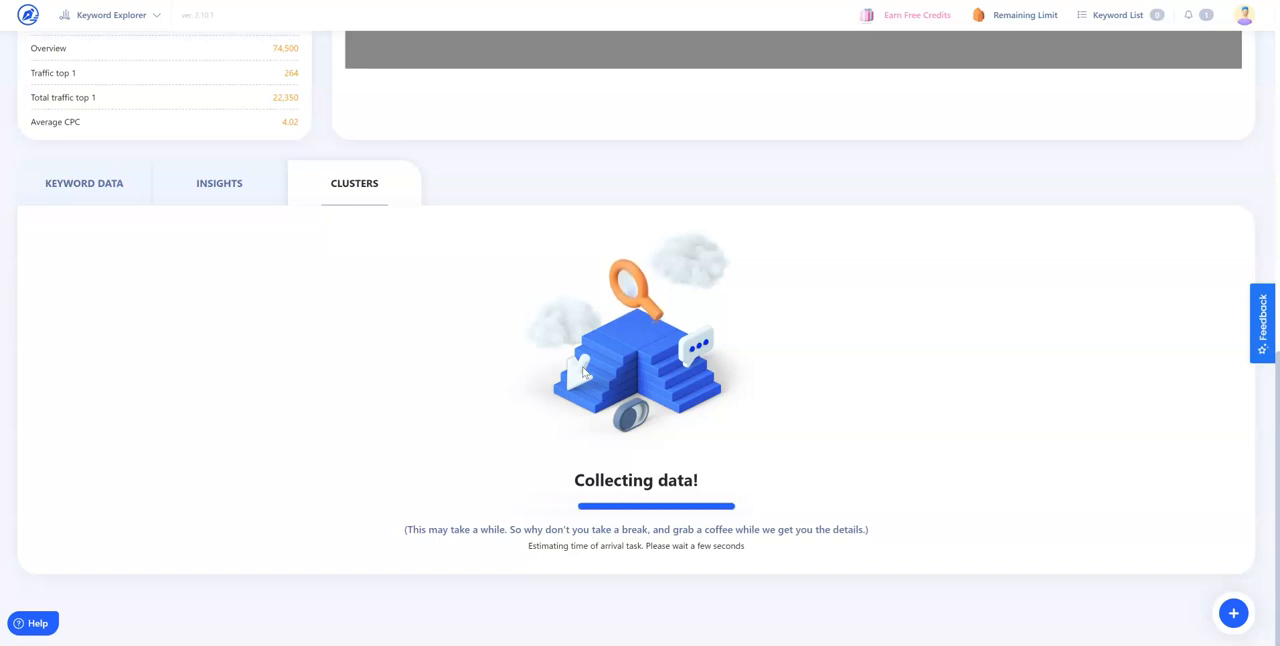
left_click(587, 370)
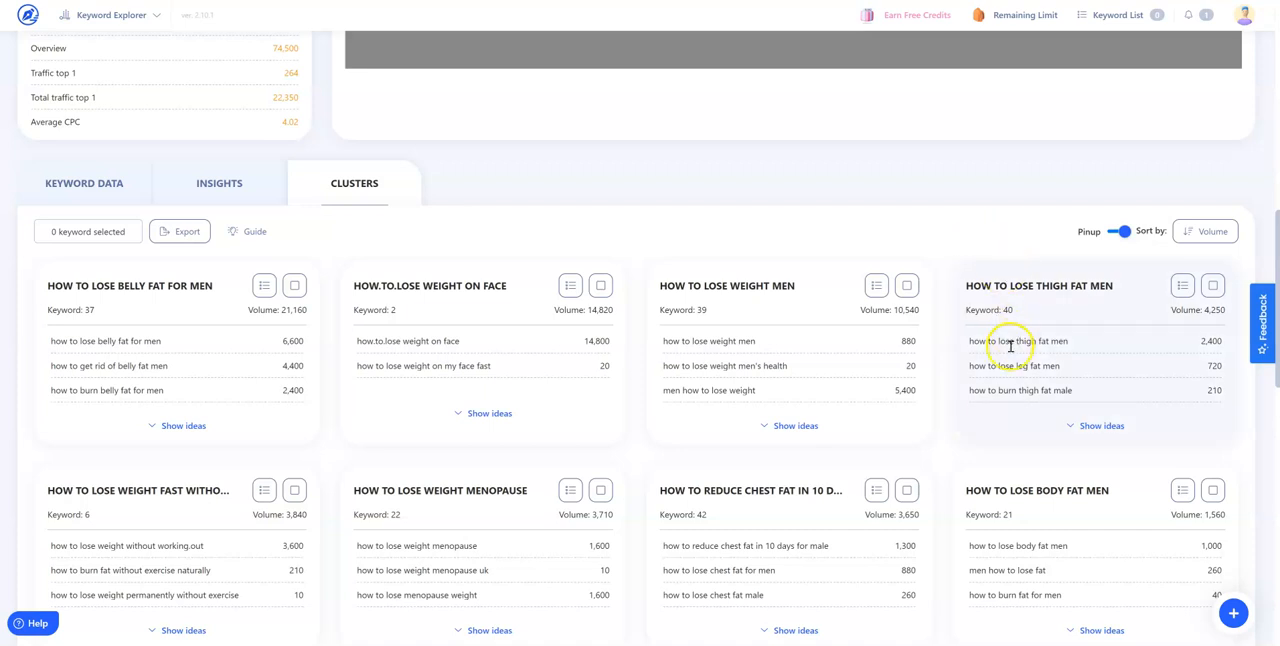
Highlight each of the listed keywords in the "How to lose thigh fat men" cluster to compare them
left_click_drag(1074, 396, 970, 391)
left_click_drag(1062, 366, 980, 366)
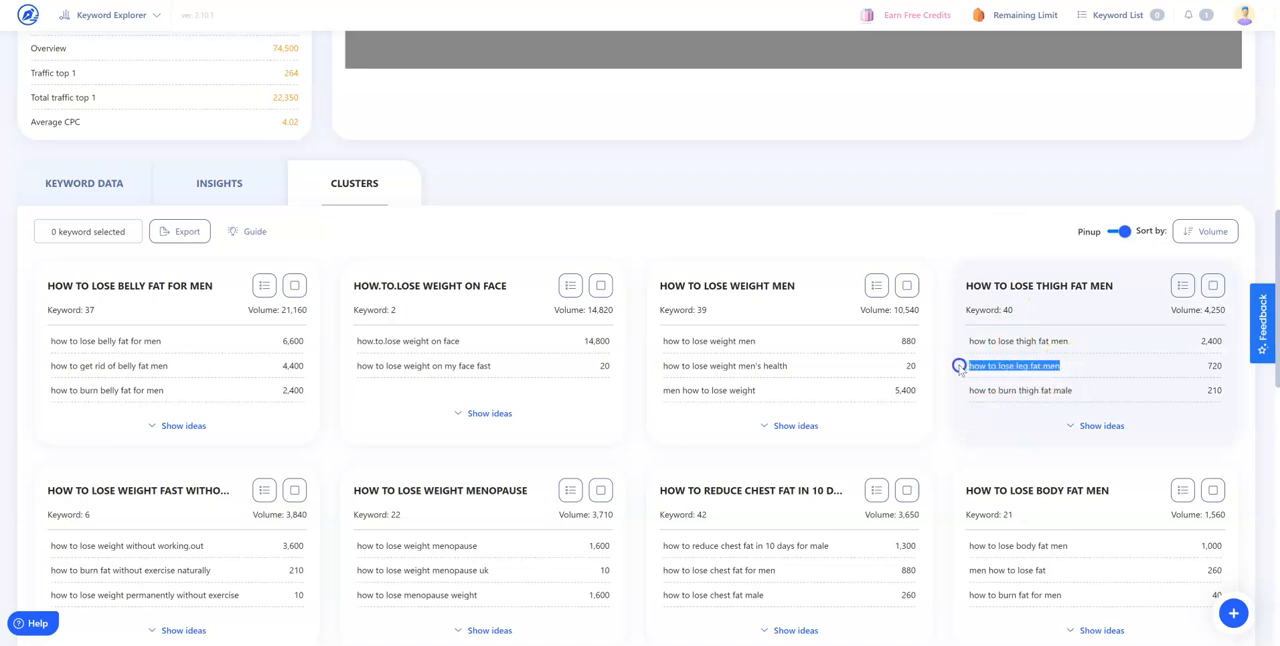
left_click_drag(1070, 341, 973, 341)
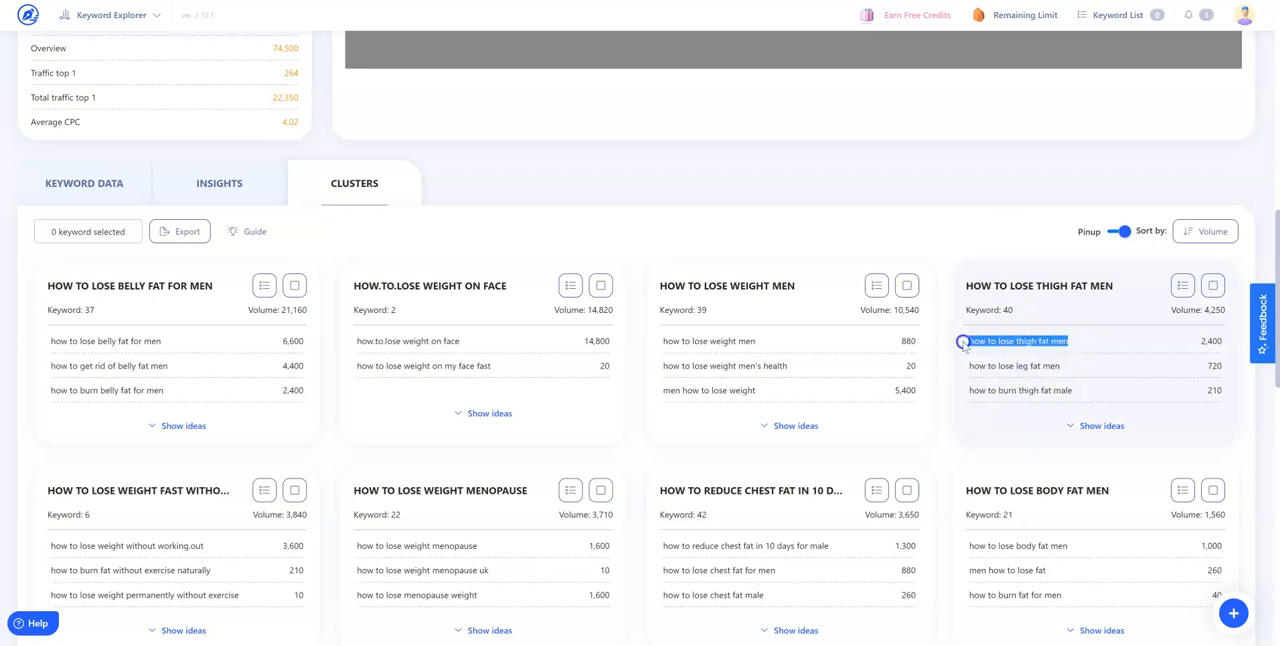
left_click_drag(1079, 389, 963, 391)
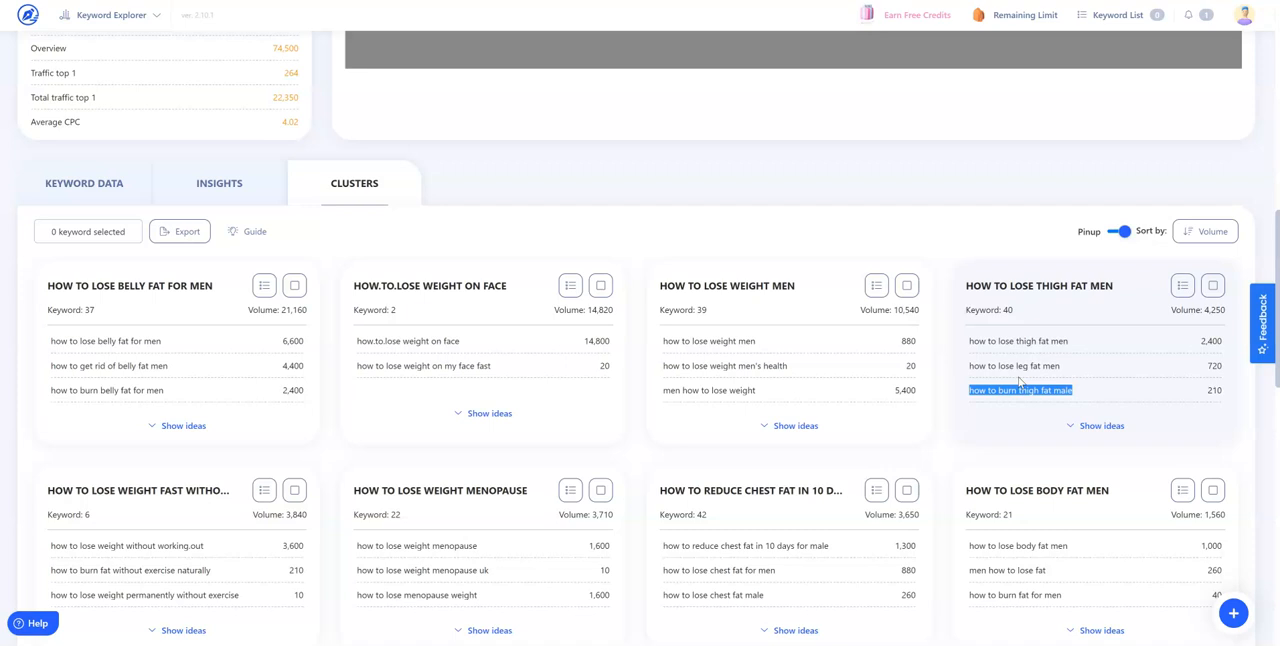
Look through the first page of keyword clusters down to its end and return to the start
scroll(688, 428, "down", 1)
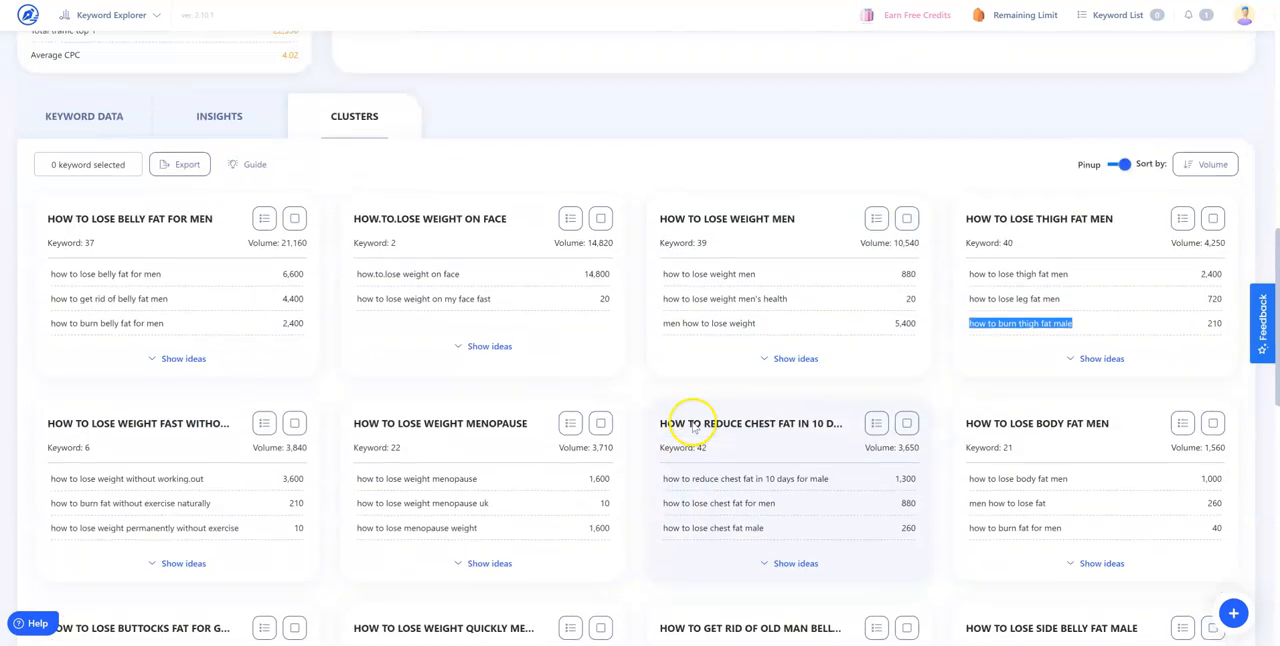
scroll(693, 423, "up", 1)
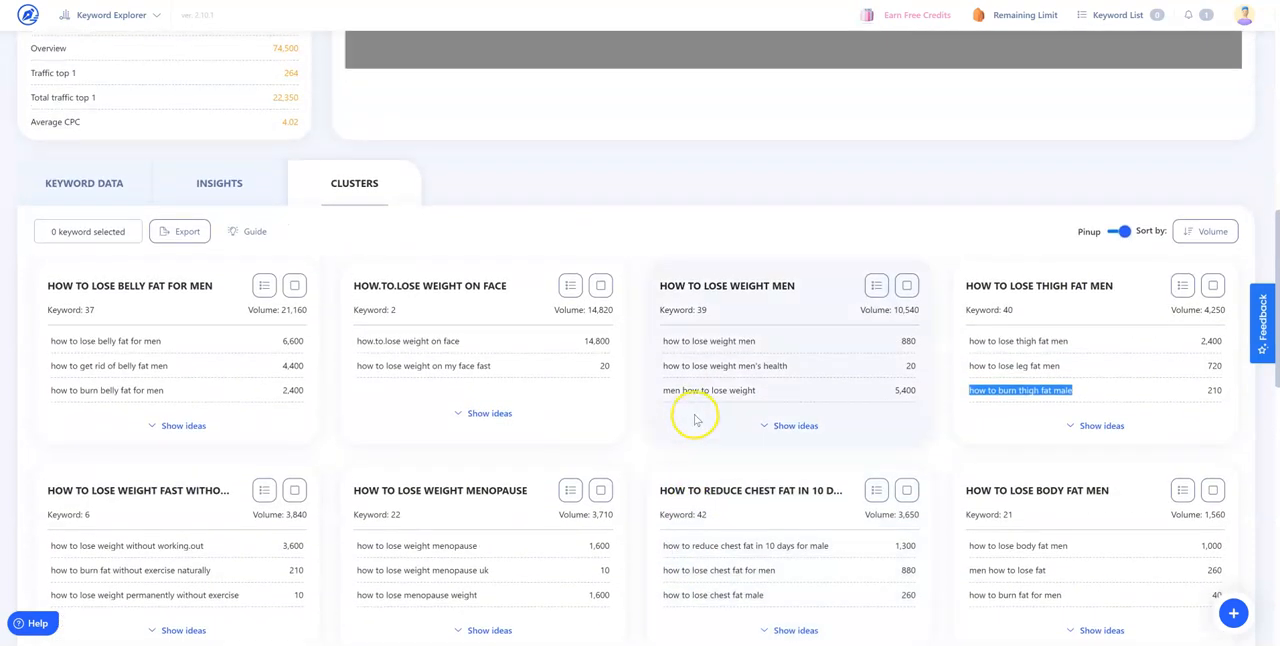
scroll(700, 418, "down", 4)
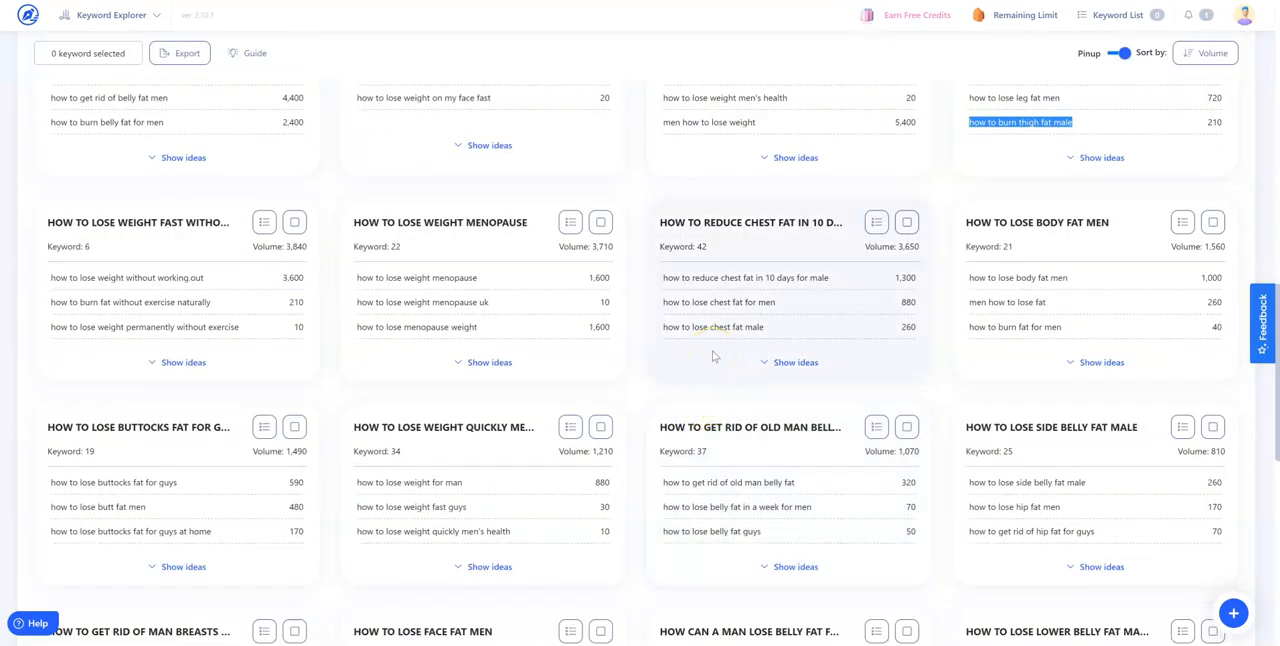
scroll(628, 346, "down", 3)
scroll(630, 345, "down", 4)
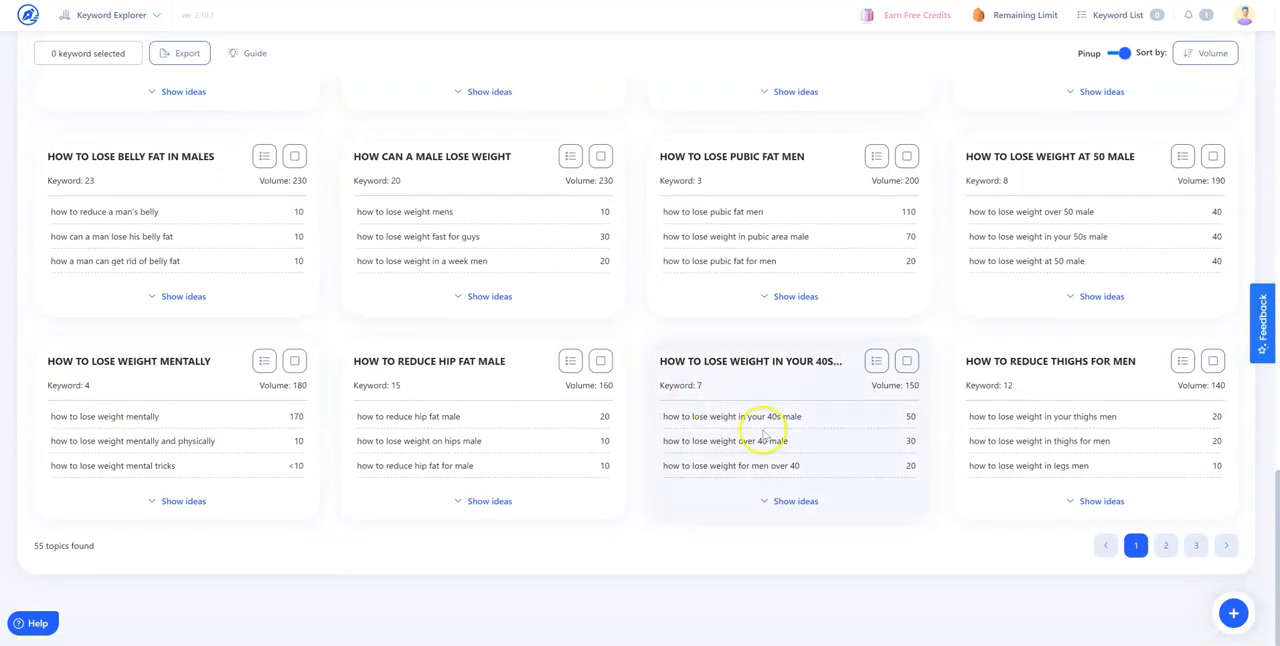
scroll(760, 415, "up", 2)
scroll(580, 366, "up", 8)
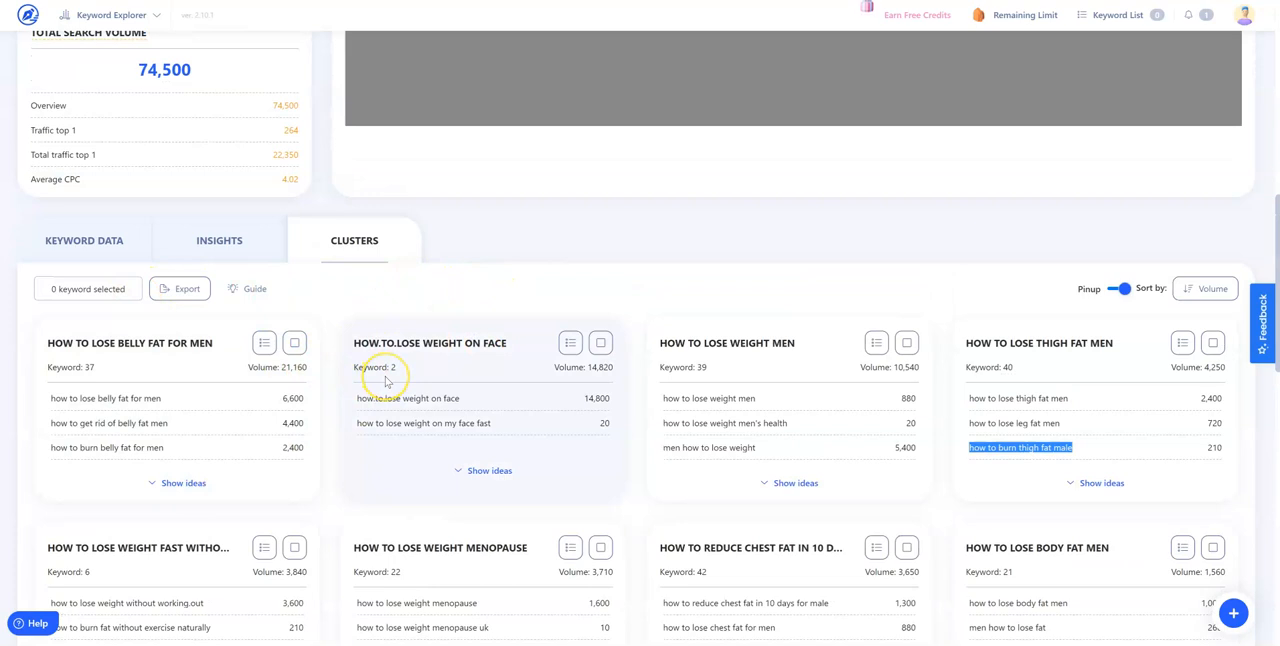
Export the keyword clusters in .xlsx format under a file name beginning with "KeywordData lose"
left_click(183, 289)
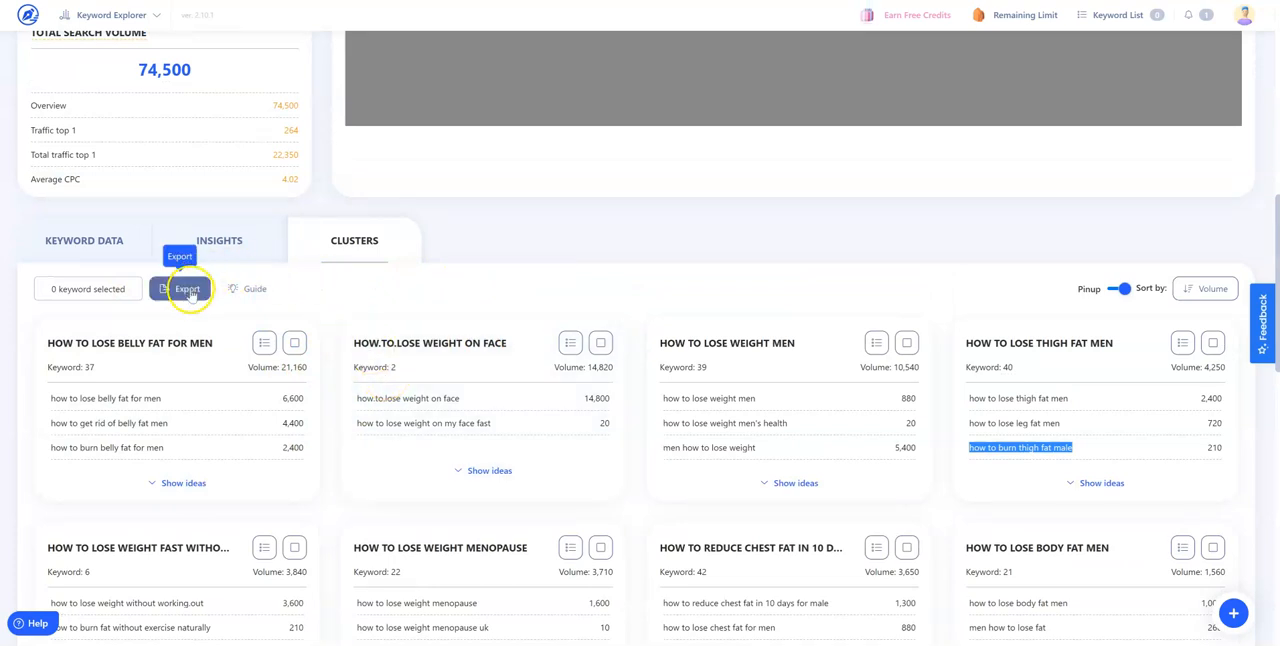
left_click(180, 361)
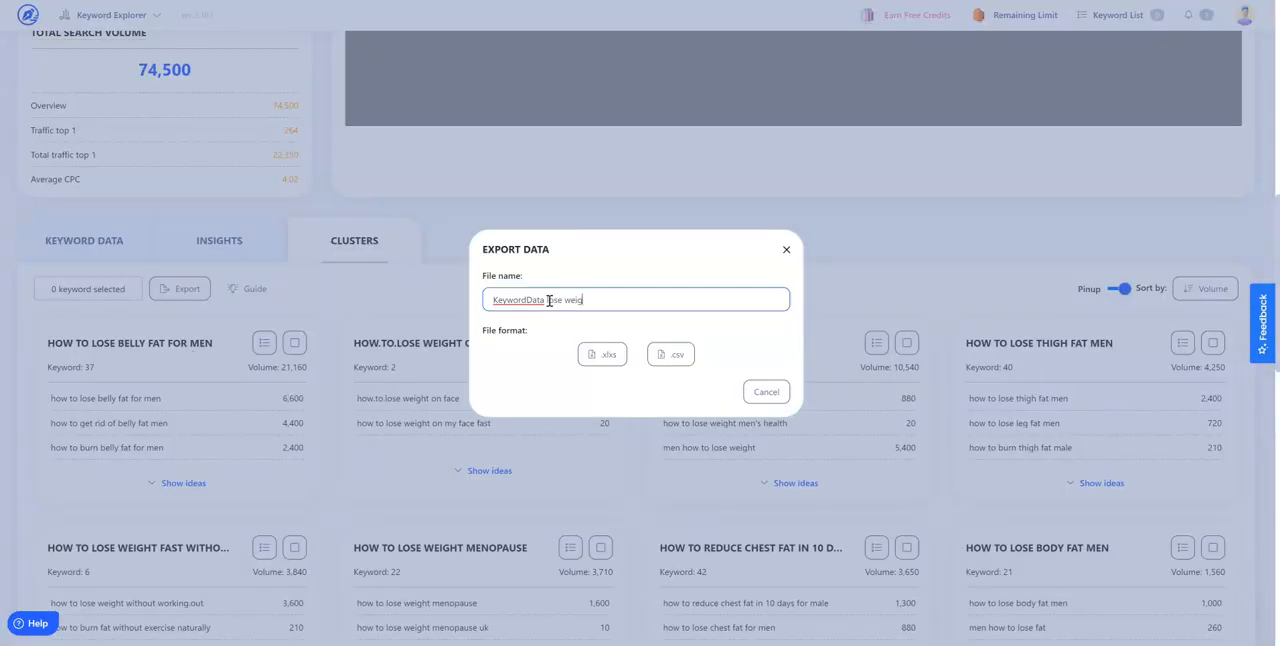
left_click(602, 354)
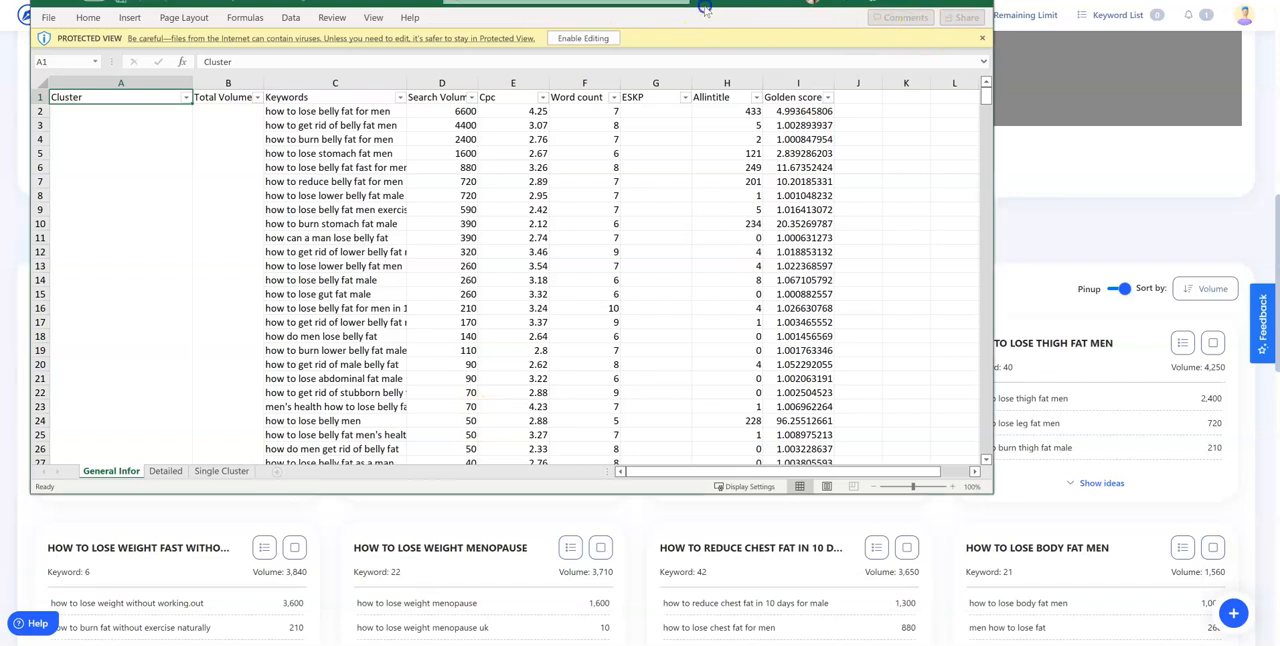
Switch to the exported workbook in a maximized Excel window, enable editing, and widen the Keywords column
left_click_drag(705, 12, 705, 52)
left_click(953, 38)
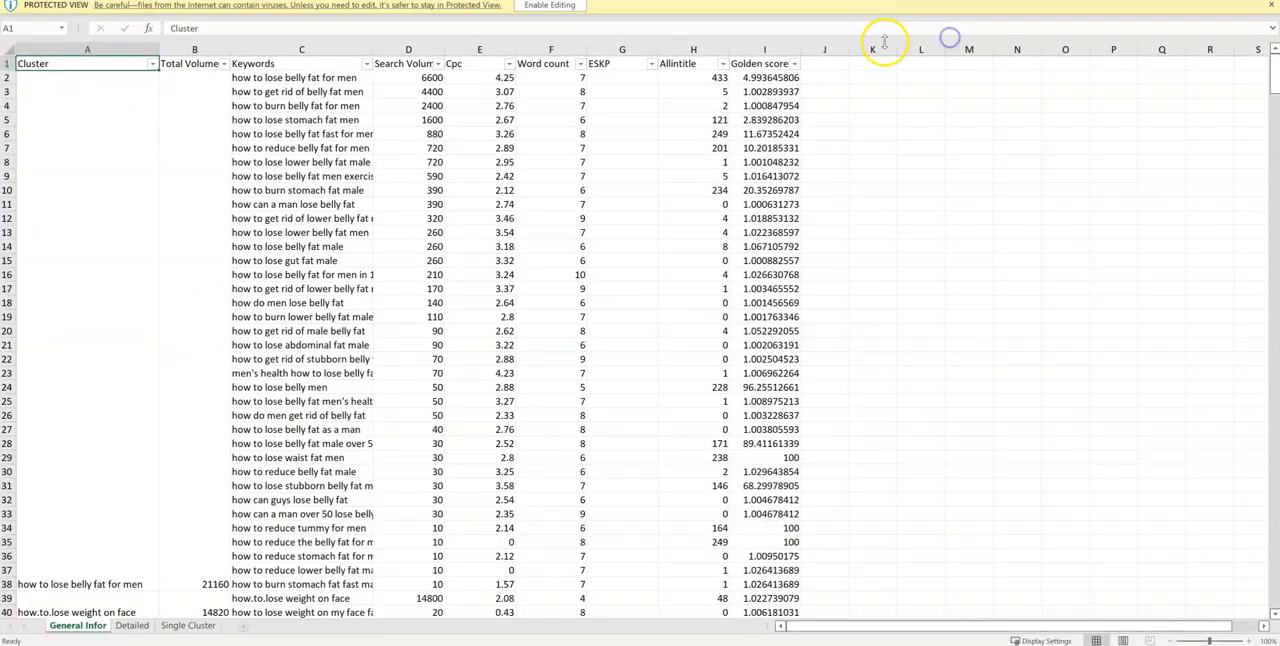
left_click(564, 6)
left_click_drag(374, 96, 397, 95)
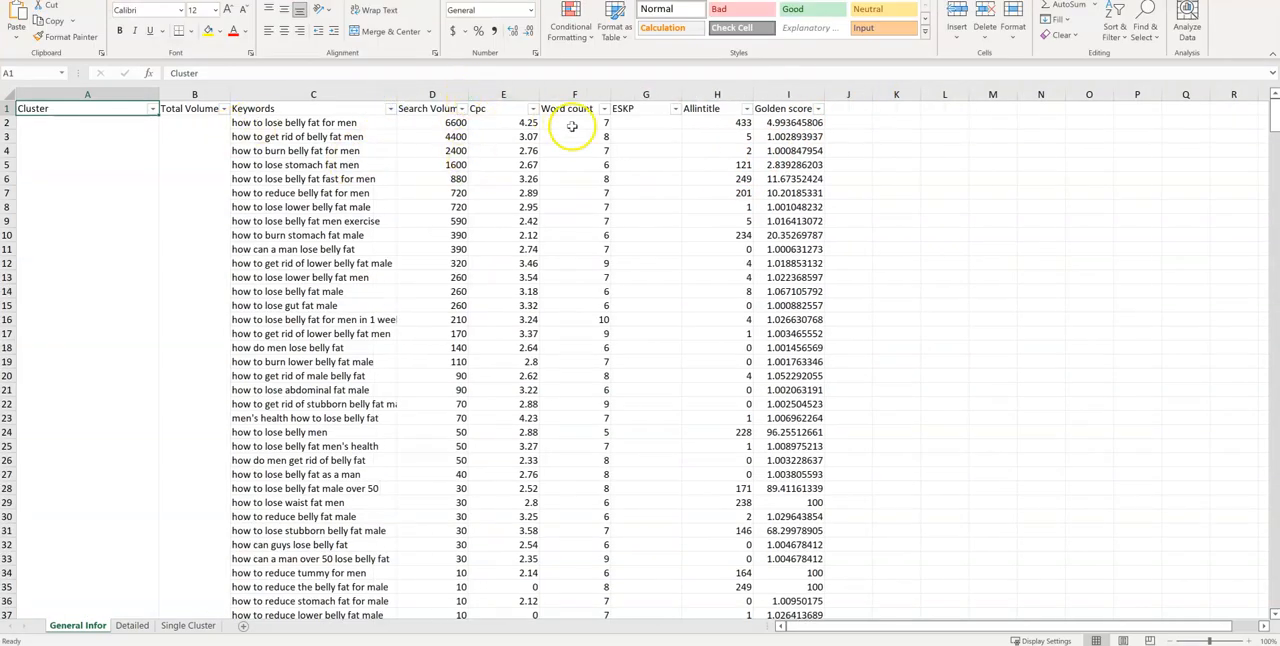
Look through the General Infor sheet and select the merged cluster cell "how to lose belly fat for men"
scroll(845, 262, "down", 1)
scroll(842, 257, "up", 1)
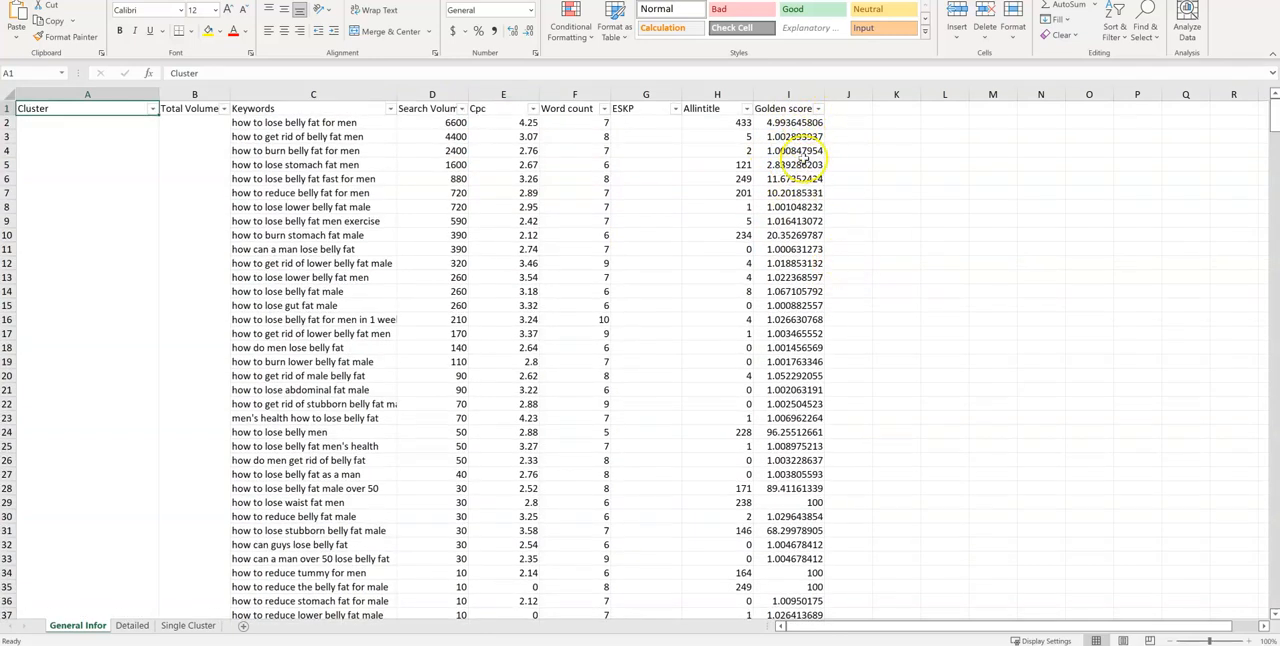
scroll(133, 347, "down", 4)
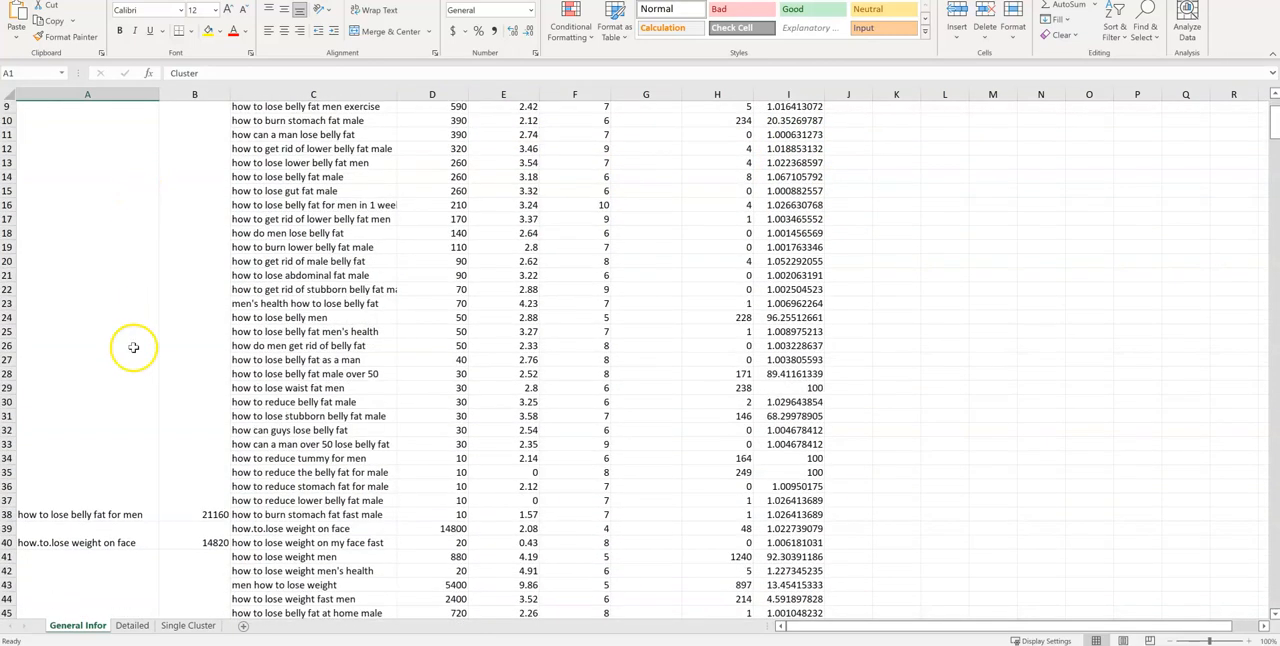
scroll(135, 341, "up", 4)
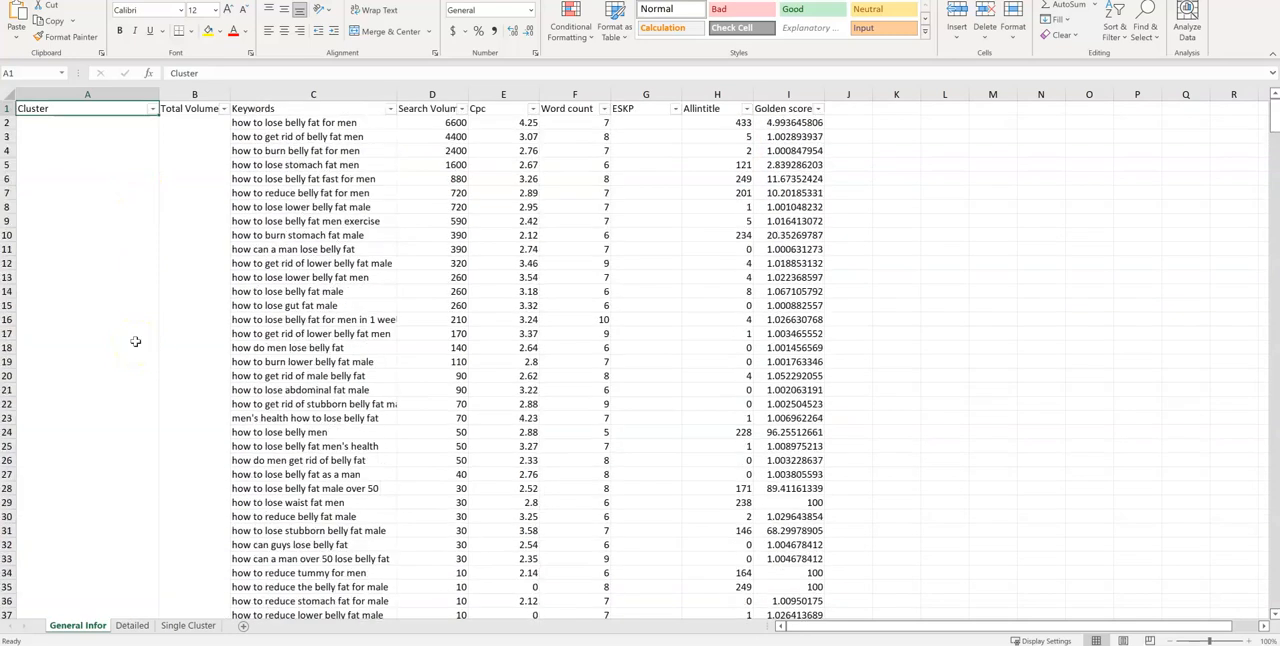
scroll(140, 341, "down", 3)
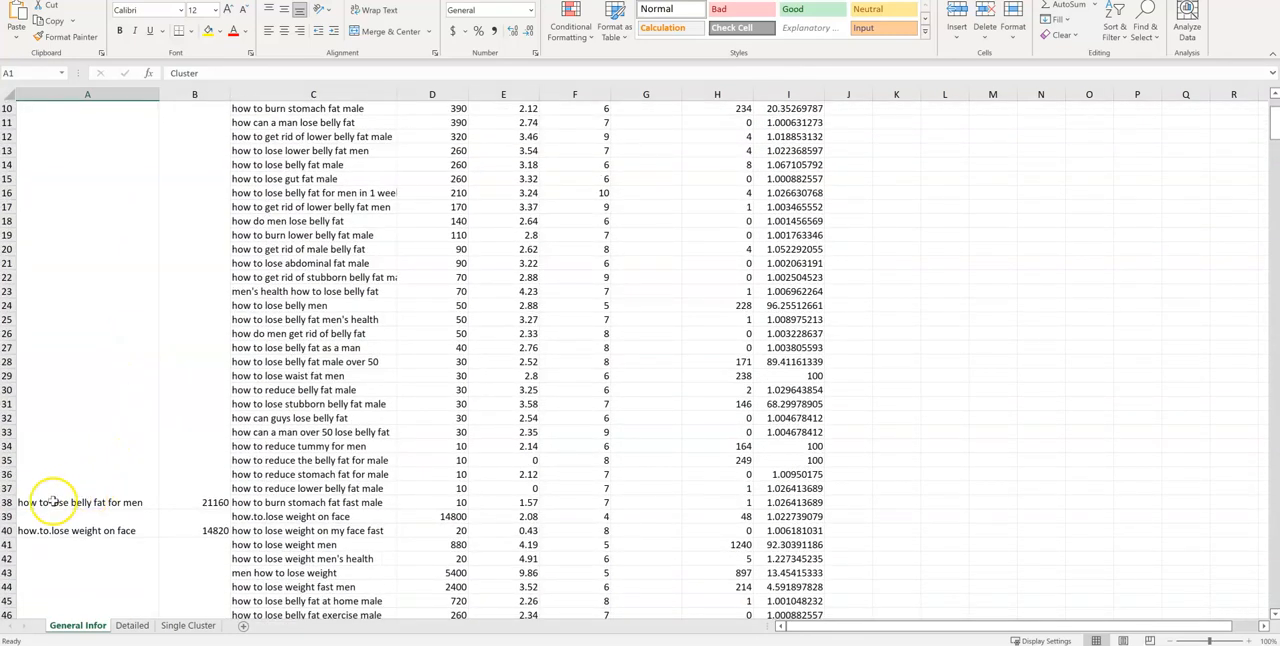
left_click(85, 500)
scroll(270, 470, "up", 2)
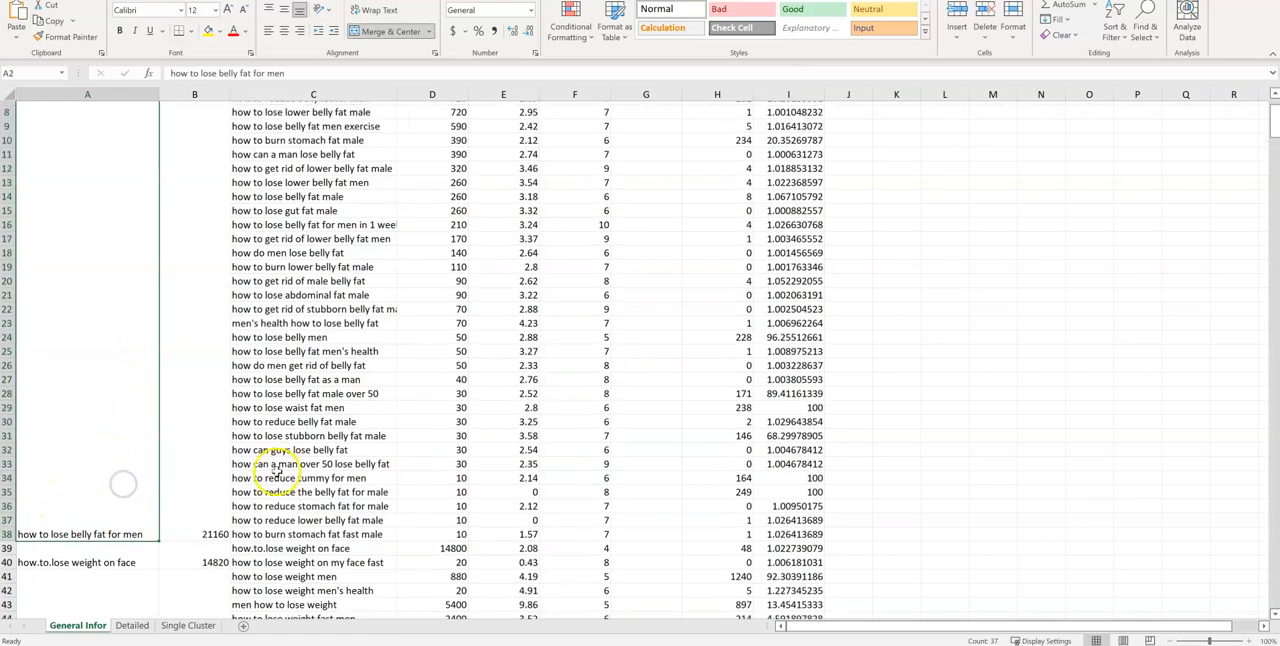
scroll(290, 300, "up", 1)
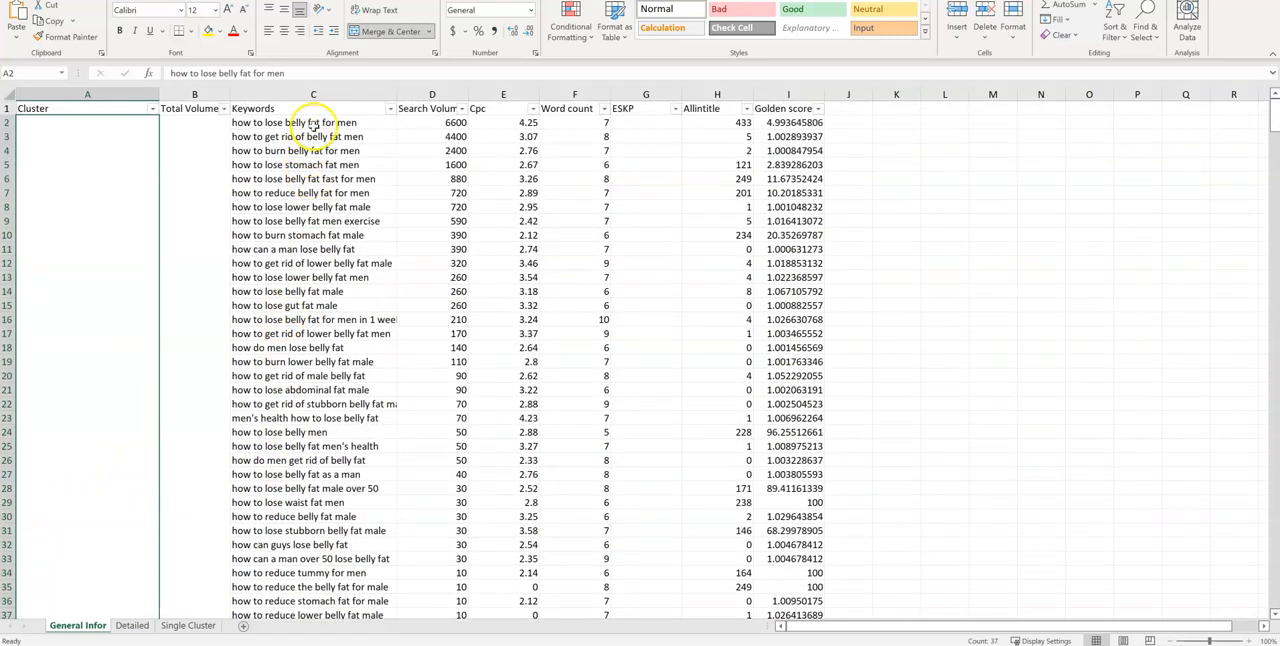
Select the belly fat cluster's keywords in C2:C37, and its search volumes in D2:D37 to check their sum
left_click_drag(300, 123, 295, 500)
scroll(480, 474, "up", 2)
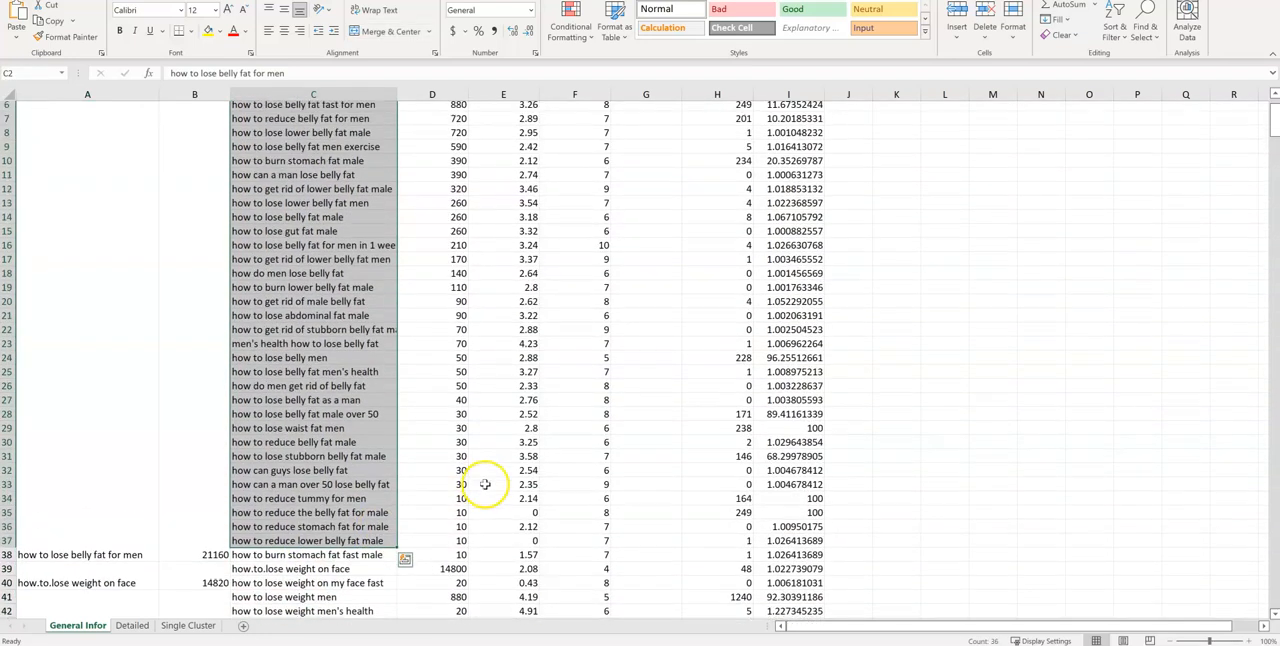
scroll(480, 474, "up", 1)
left_click_drag(437, 122, 458, 531)
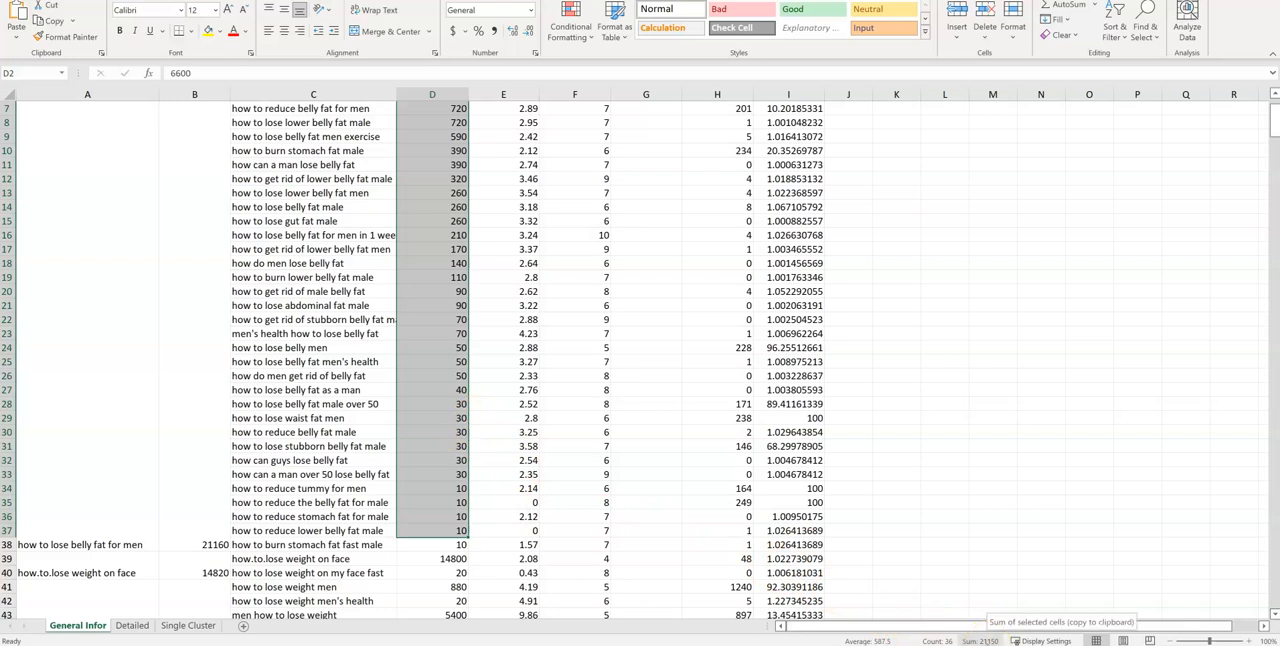
Delete rows 39 and 40, which hold the "how.to.lose weight on face" cluster, from the General Infor sheet
left_click(345, 446)
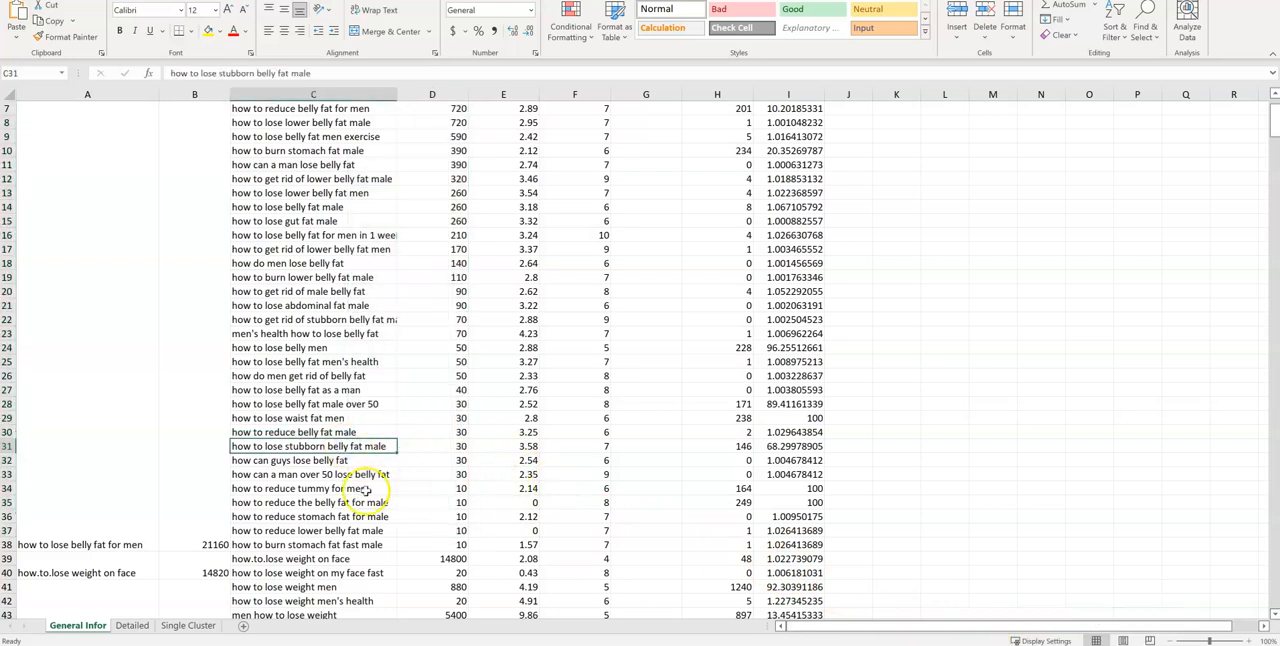
scroll(340, 482, "up", 1)
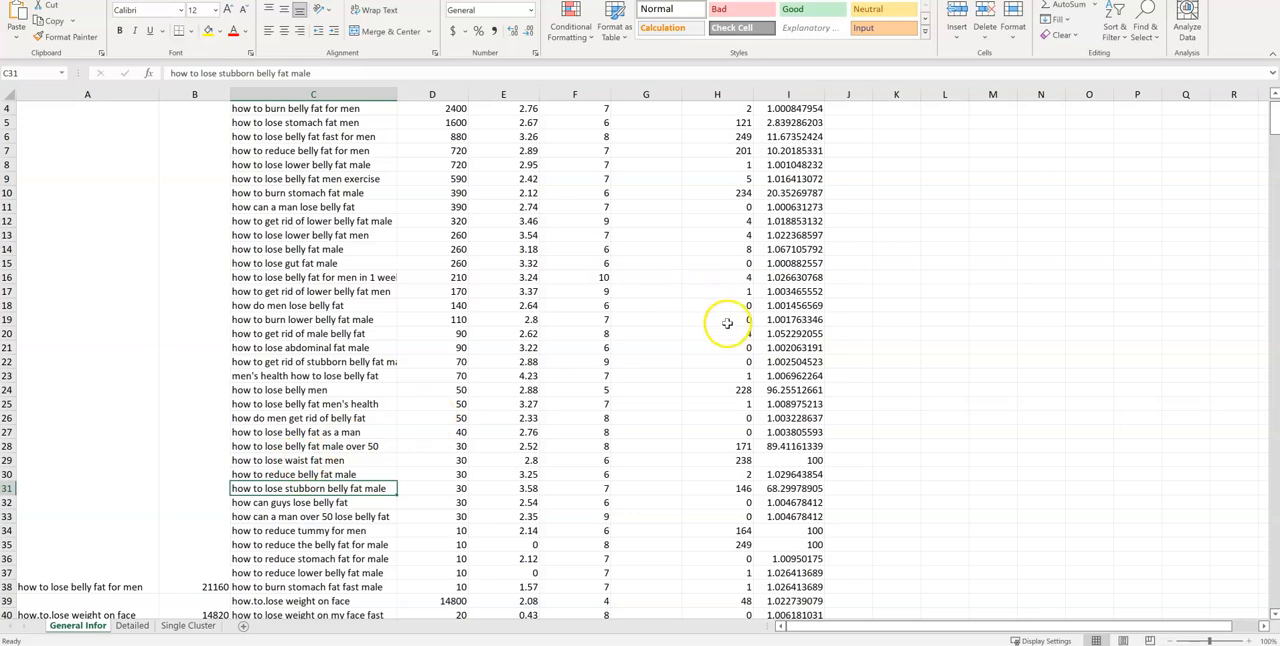
scroll(700, 330, "up", 1)
scroll(190, 290, "down", 1)
scroll(201, 299, "down", 10)
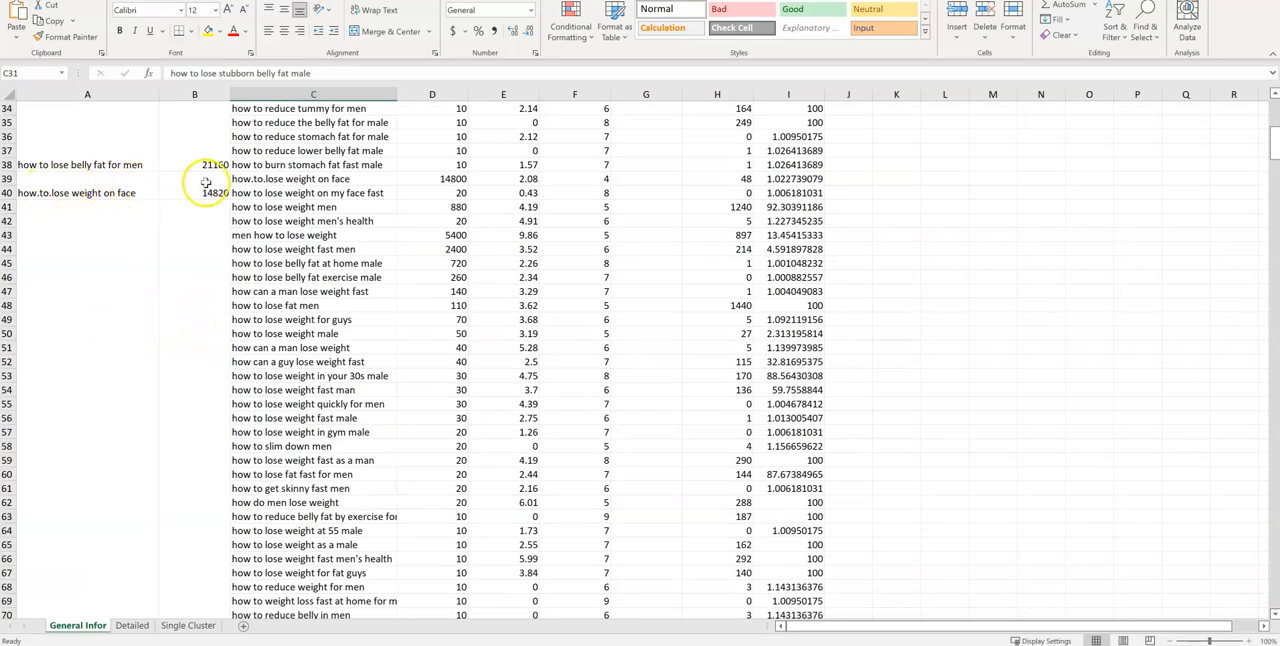
left_click(8, 179)
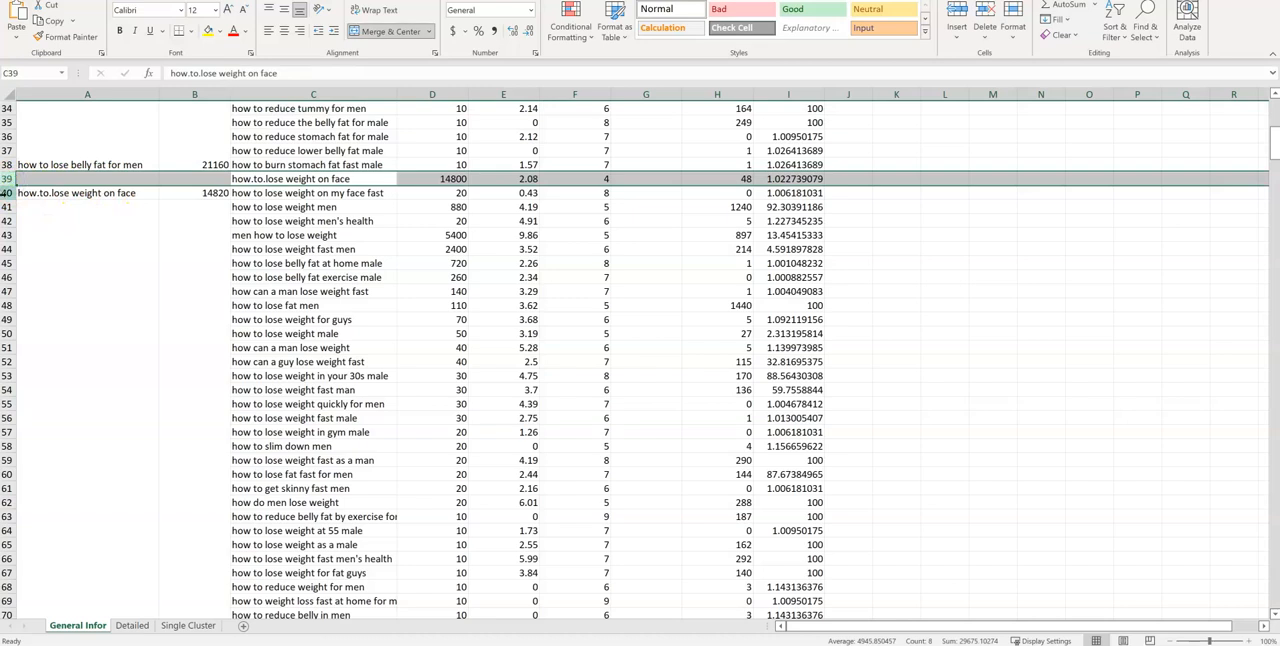
left_click(6, 193, "shift")
right_click(6, 193)
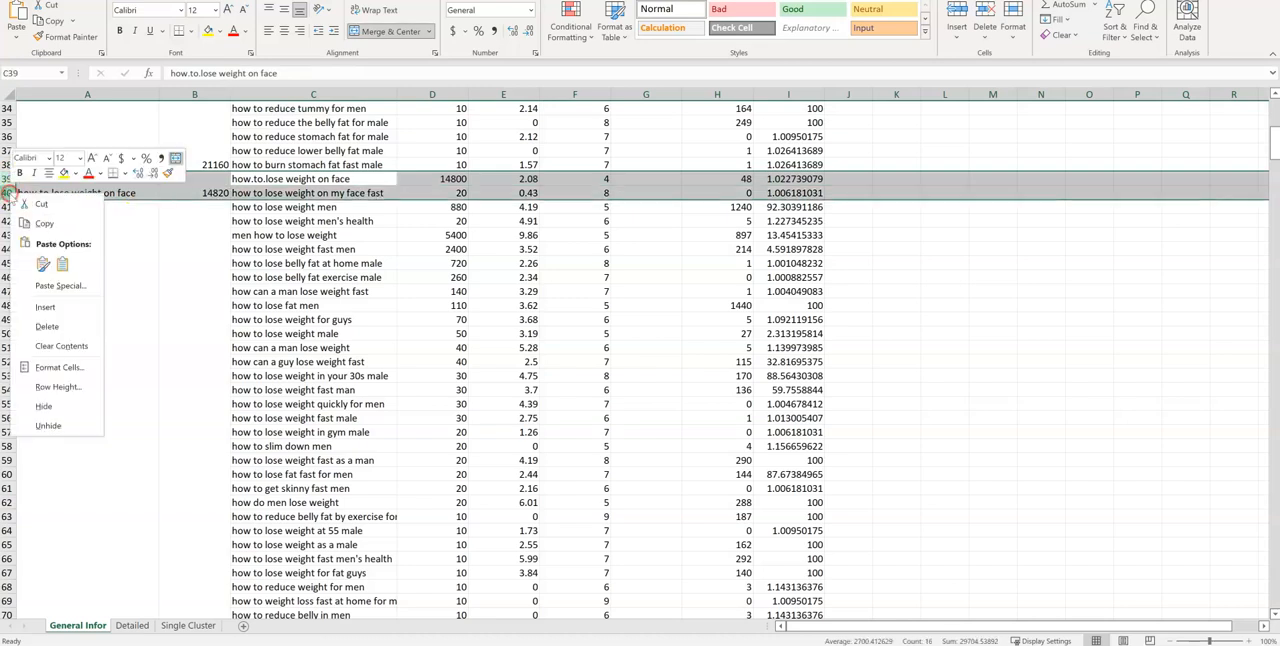
left_click(47, 327)
left_click(335, 290)
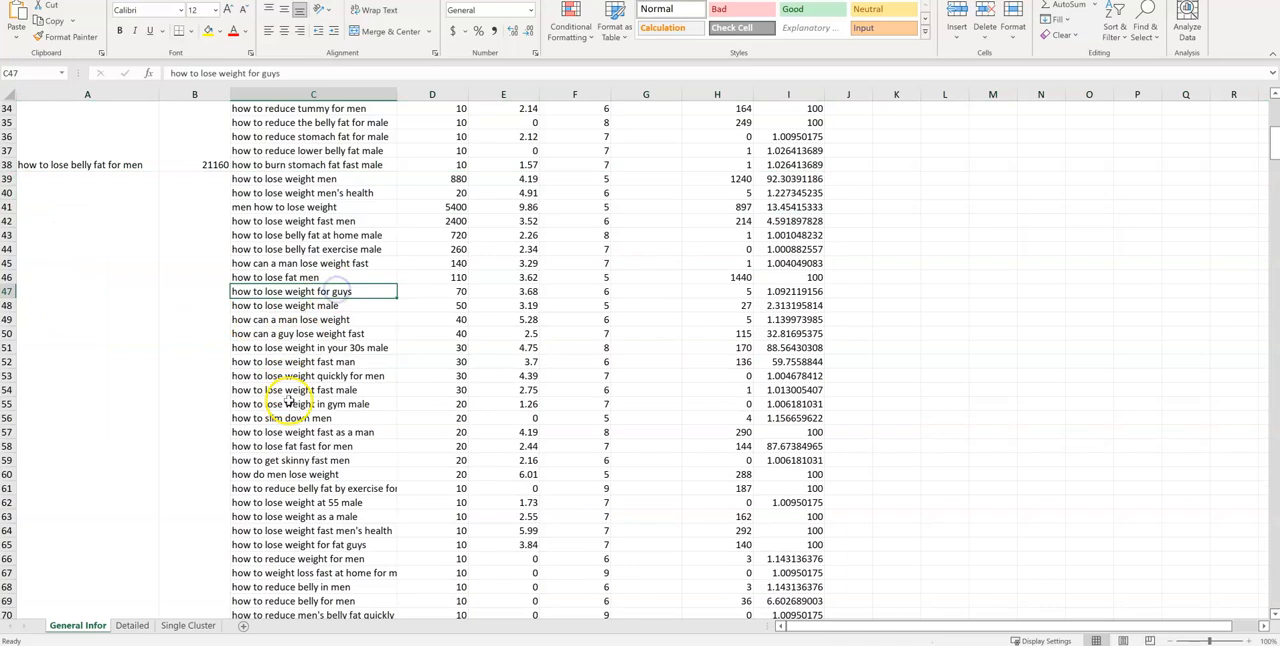
Select the "how to lose weight men" cluster's keywords in C39:C72 to review them
scroll(290, 403, "down", 5)
scroll(290, 350, "up", 4)
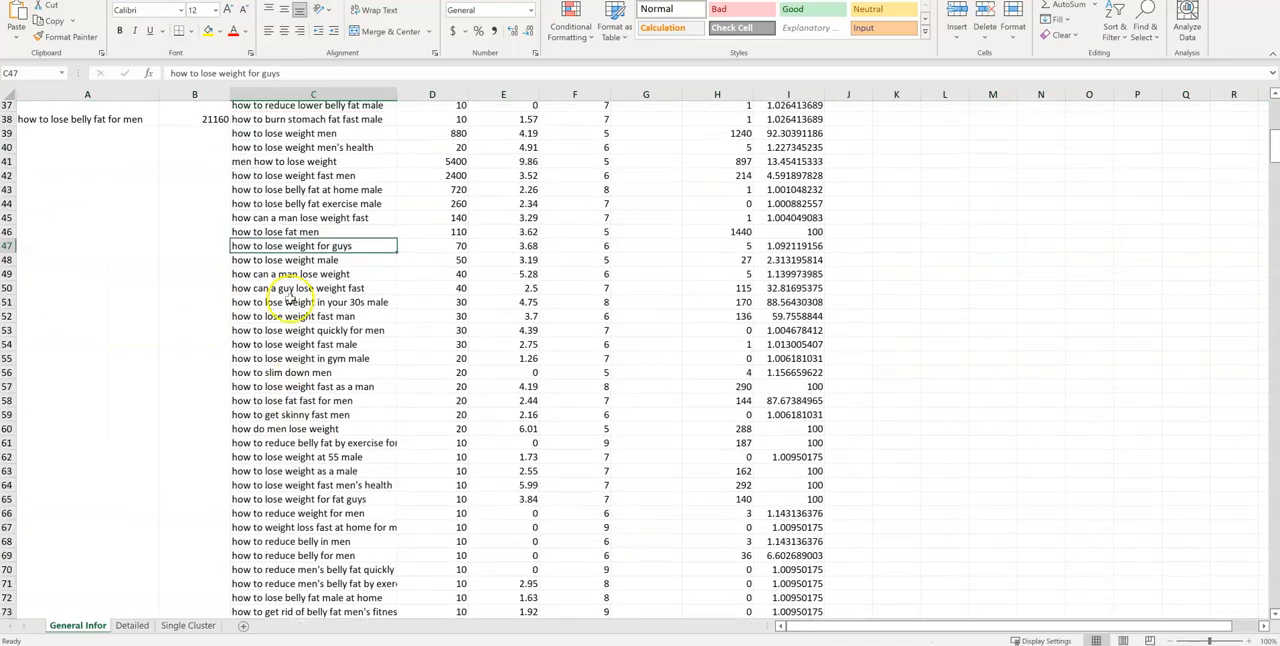
left_click_drag(300, 134, 310, 600)
scroll(335, 520, "down", 2)
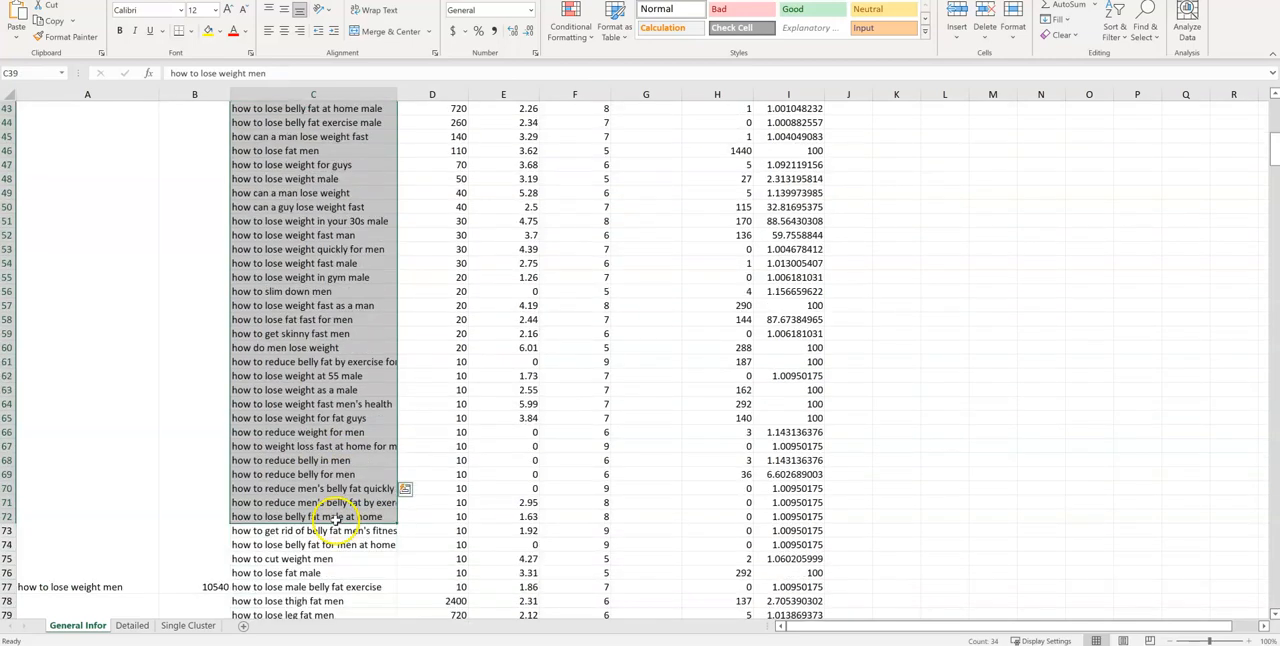
Fill the "how to lose weight fast without exercise for men" cluster, A118:I123, with yellow
scroll(335, 520, "down", 17)
scroll(330, 490, "down", 3)
left_click_drag(75, 352, 805, 350)
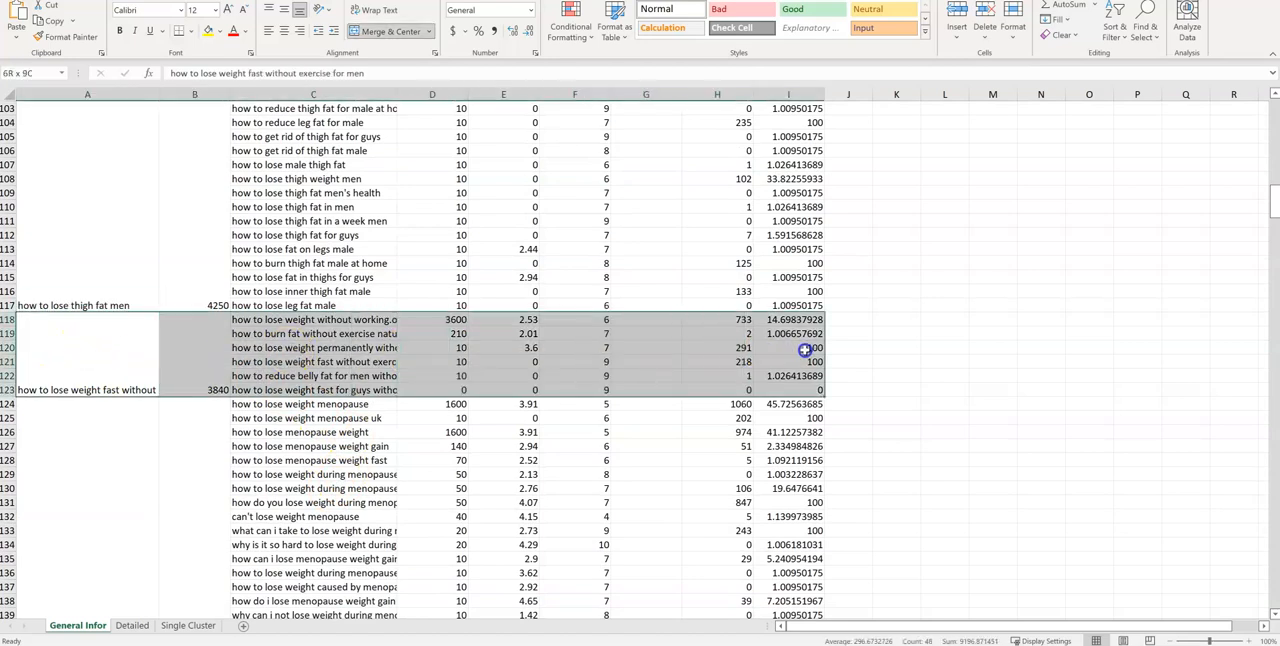
left_click(208, 30)
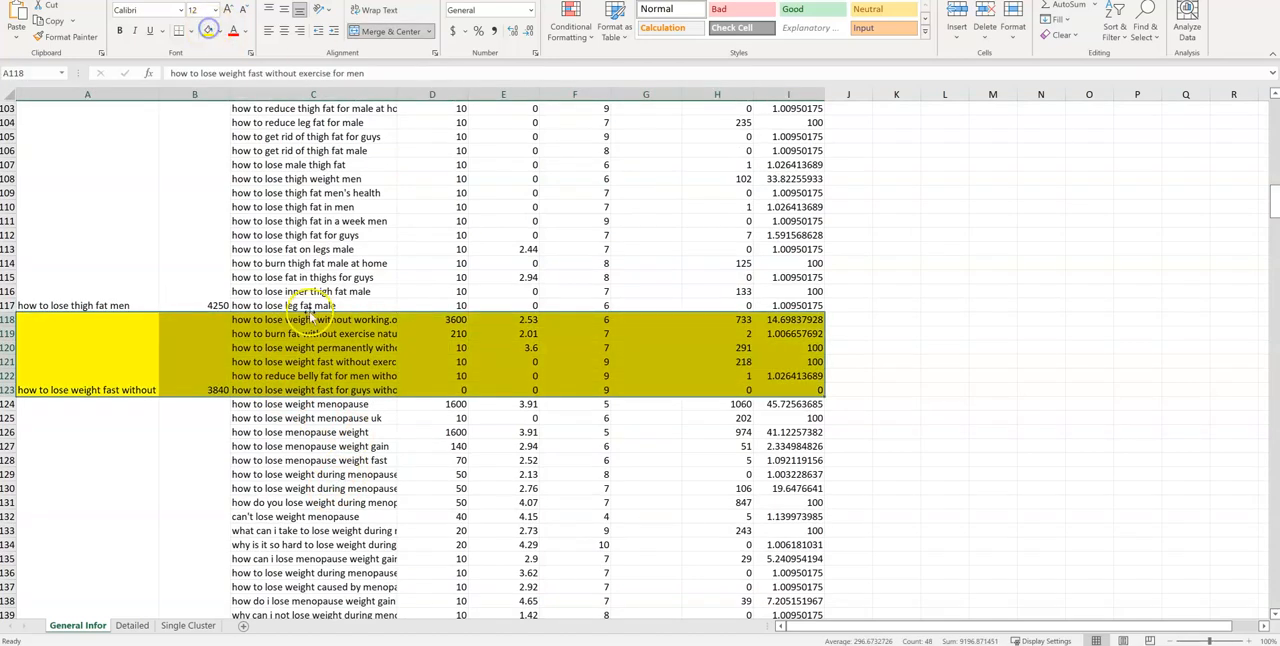
left_click(104, 432)
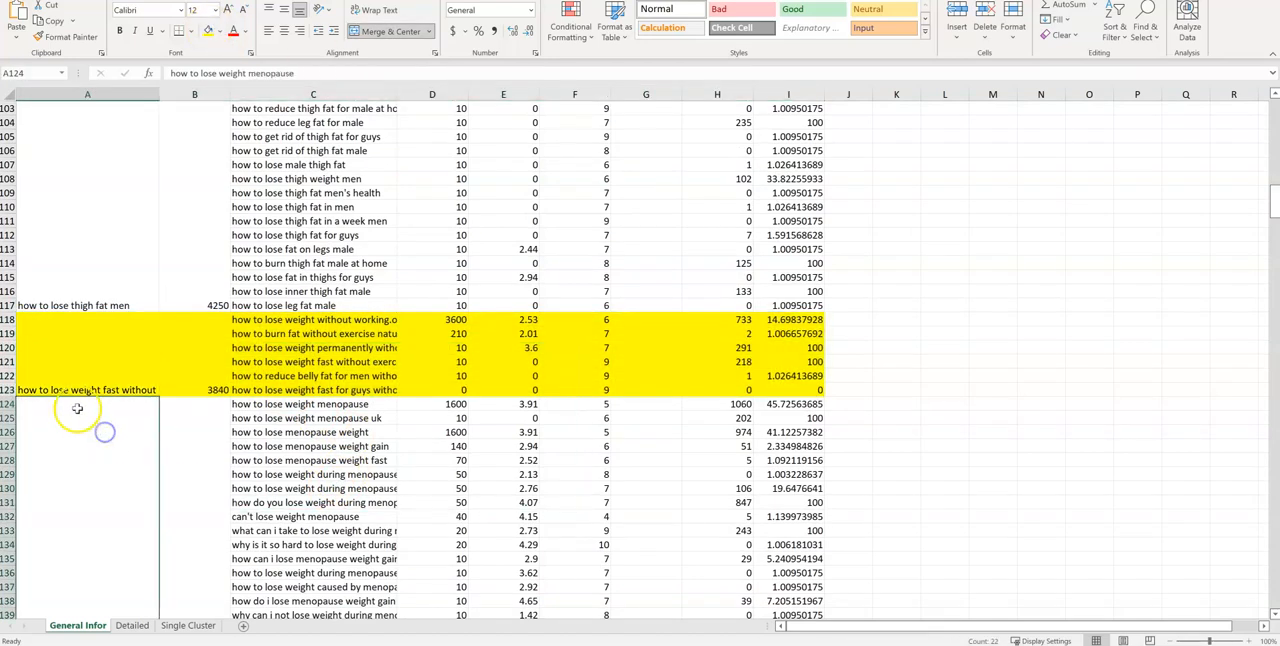
Widen columns A and C so the highlighted cluster's name and keywords fit in full
left_click(112, 362)
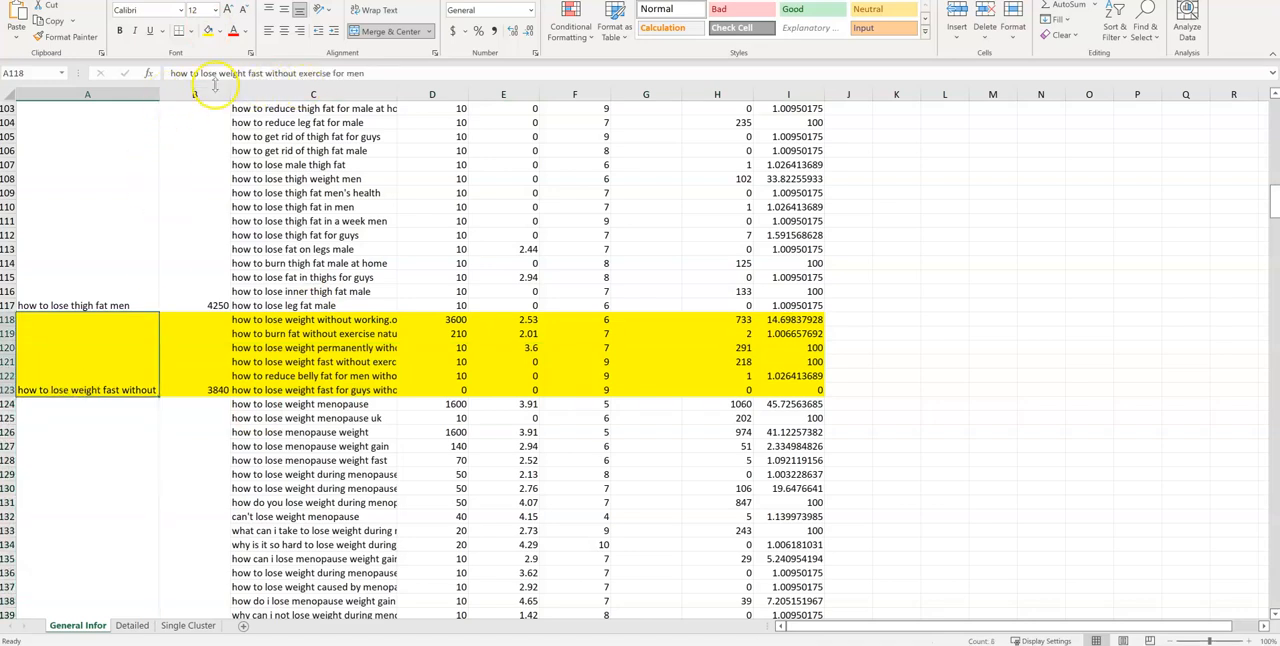
left_click_drag(159, 95, 246, 95)
left_click(396, 375)
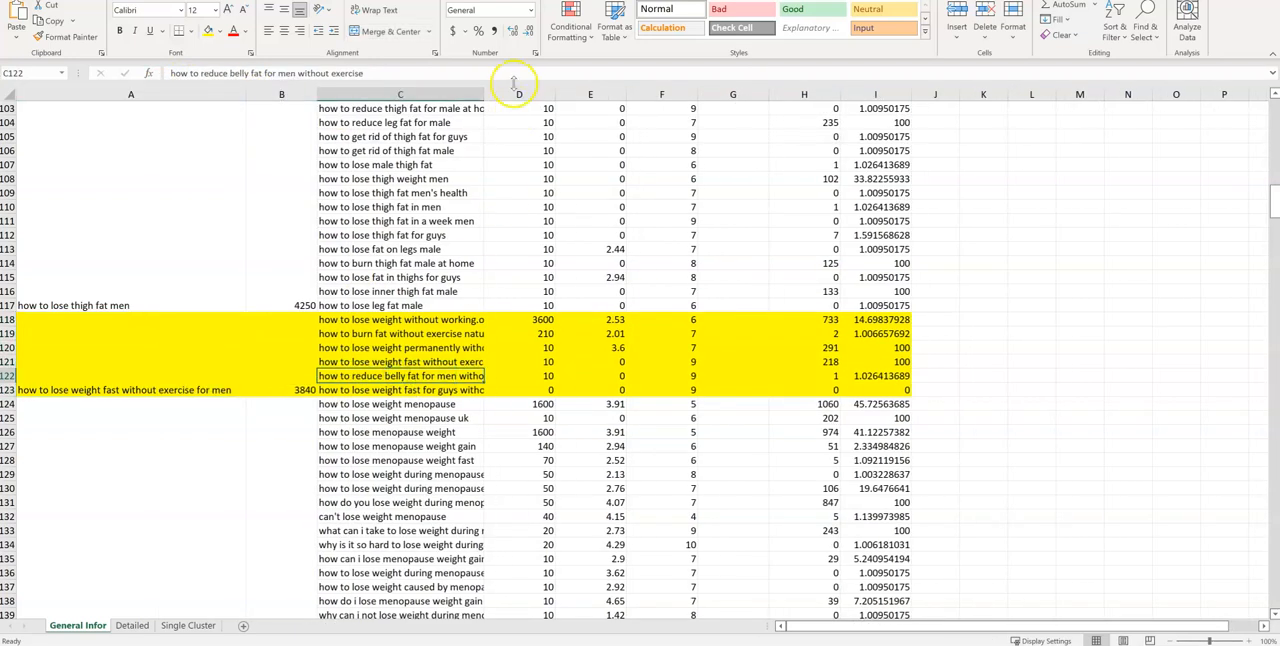
left_click_drag(488, 94, 571, 100)
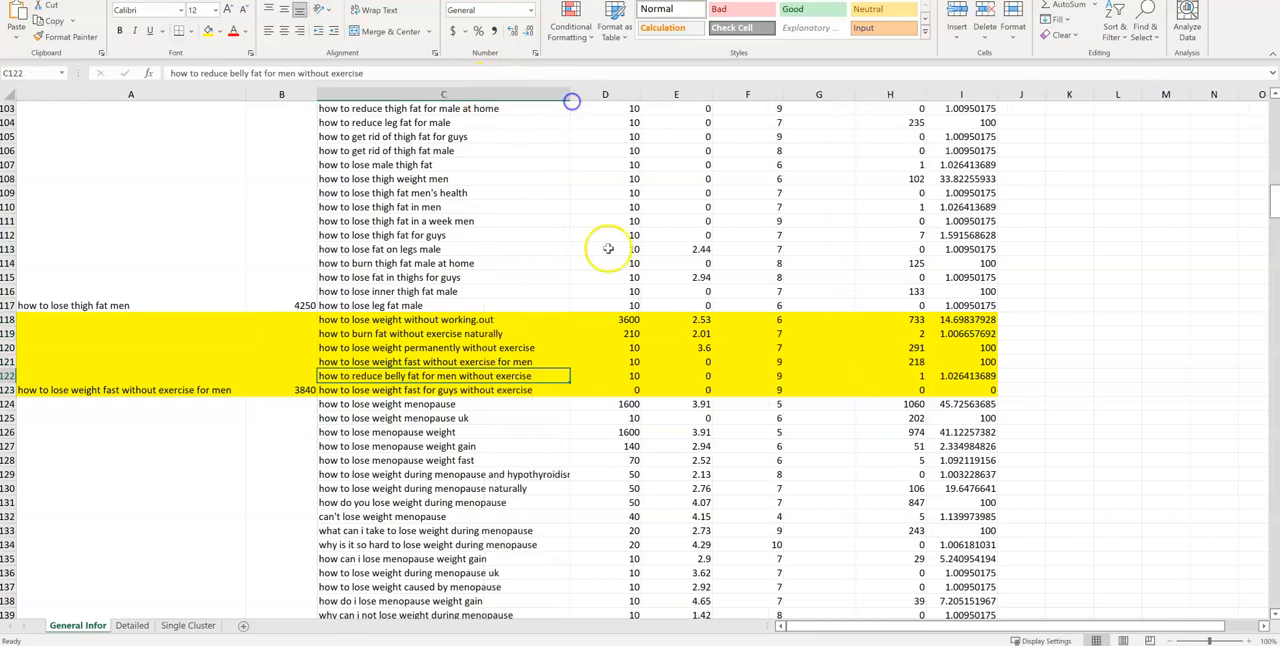
Examine the keywords in C118:C123 one by one against the highlighted cluster's name in column A
left_click(410, 390)
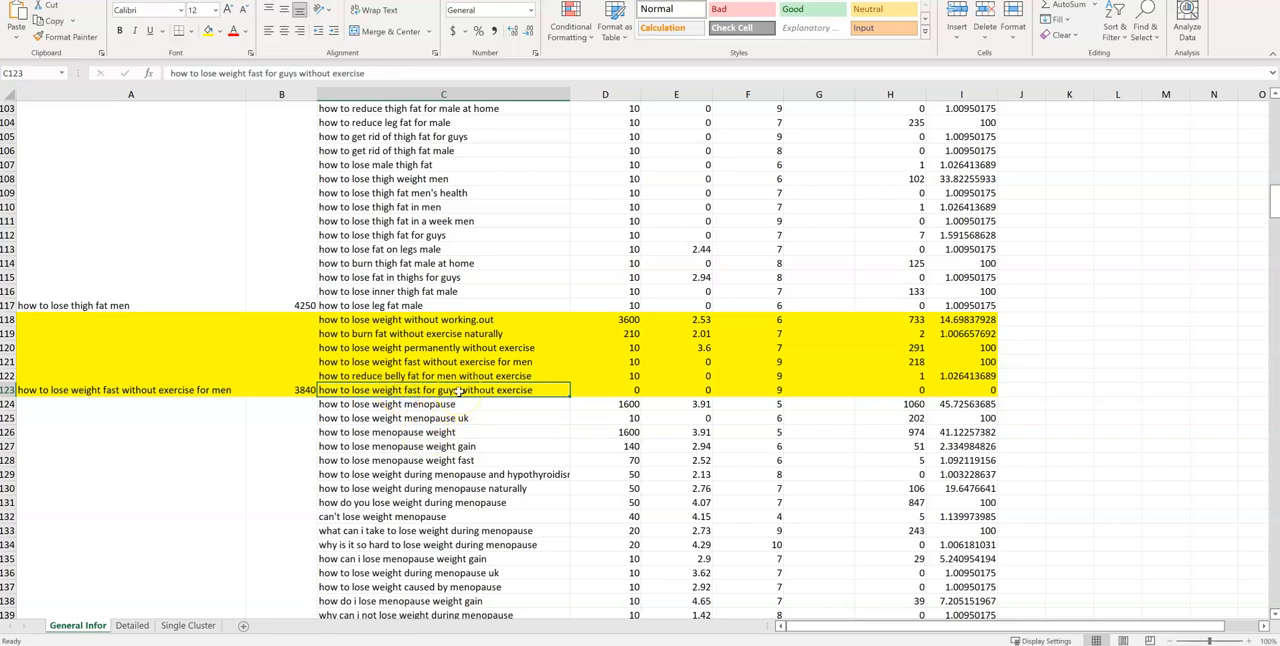
left_click(152, 375)
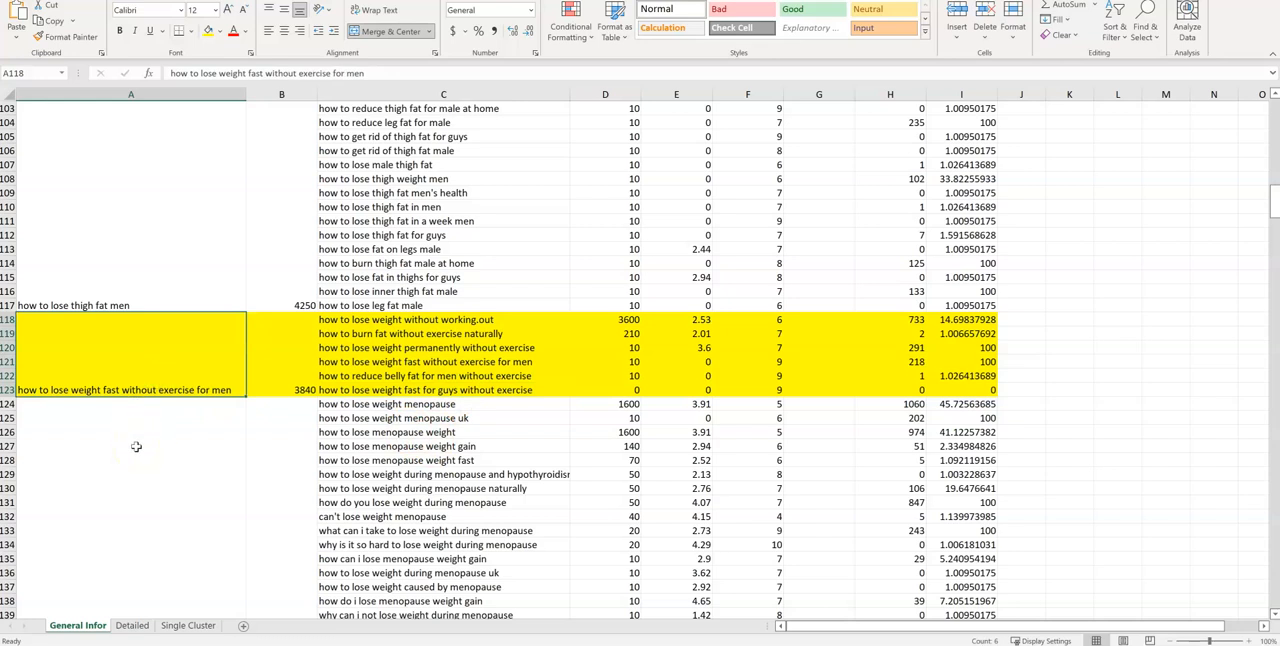
left_click_drag(380, 322, 400, 388)
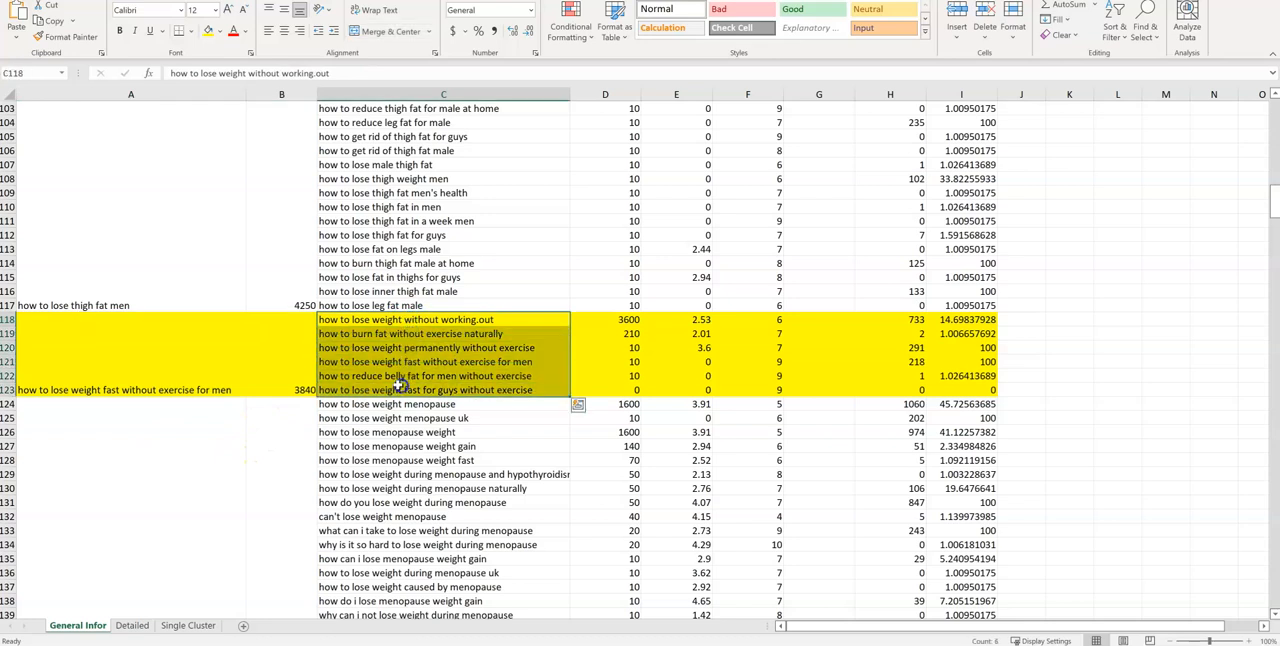
left_click(491, 334)
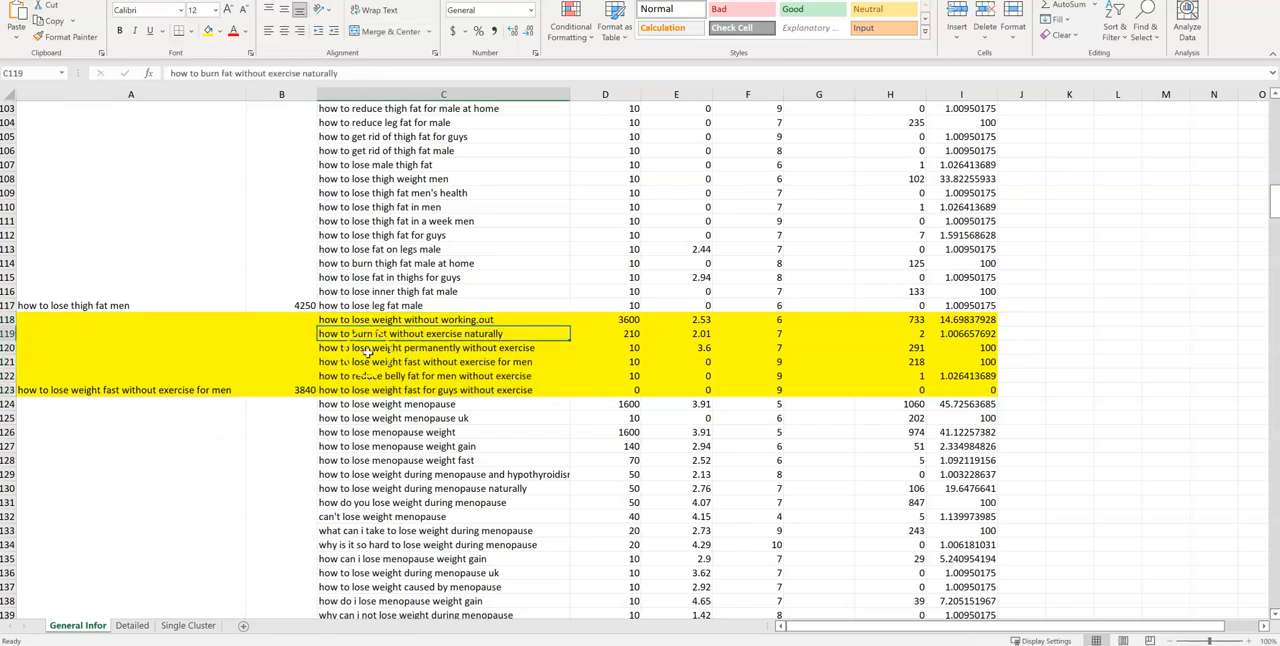
left_click(432, 350)
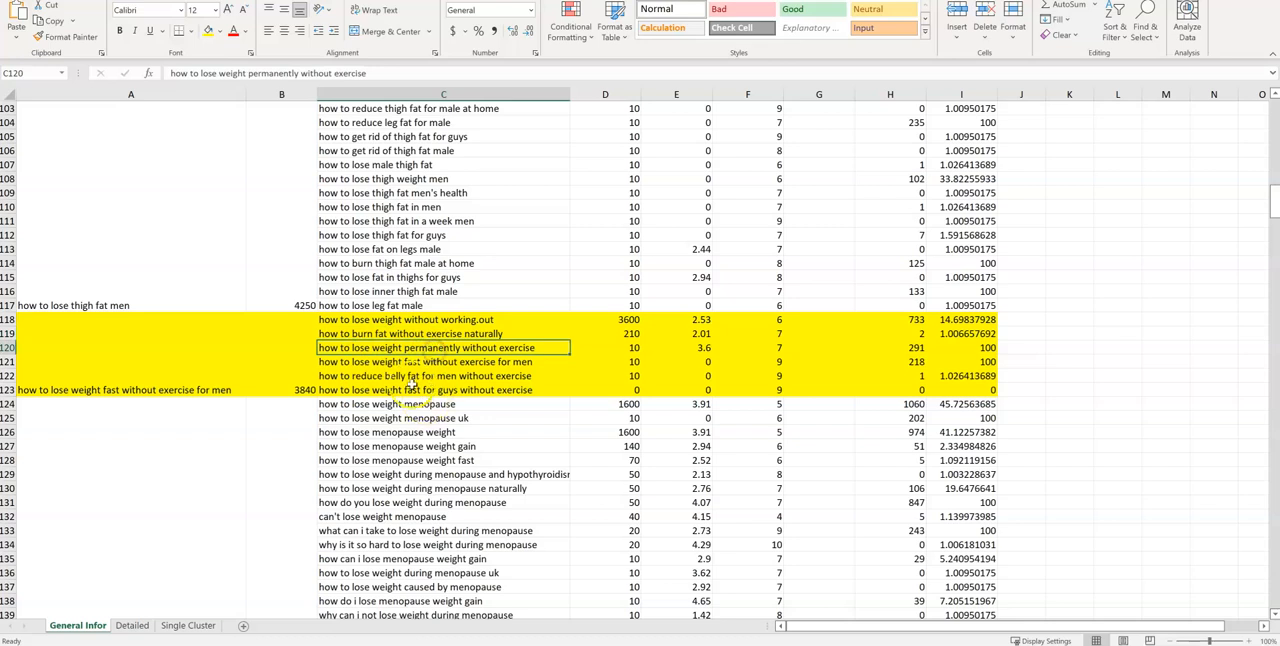
left_click(455, 365)
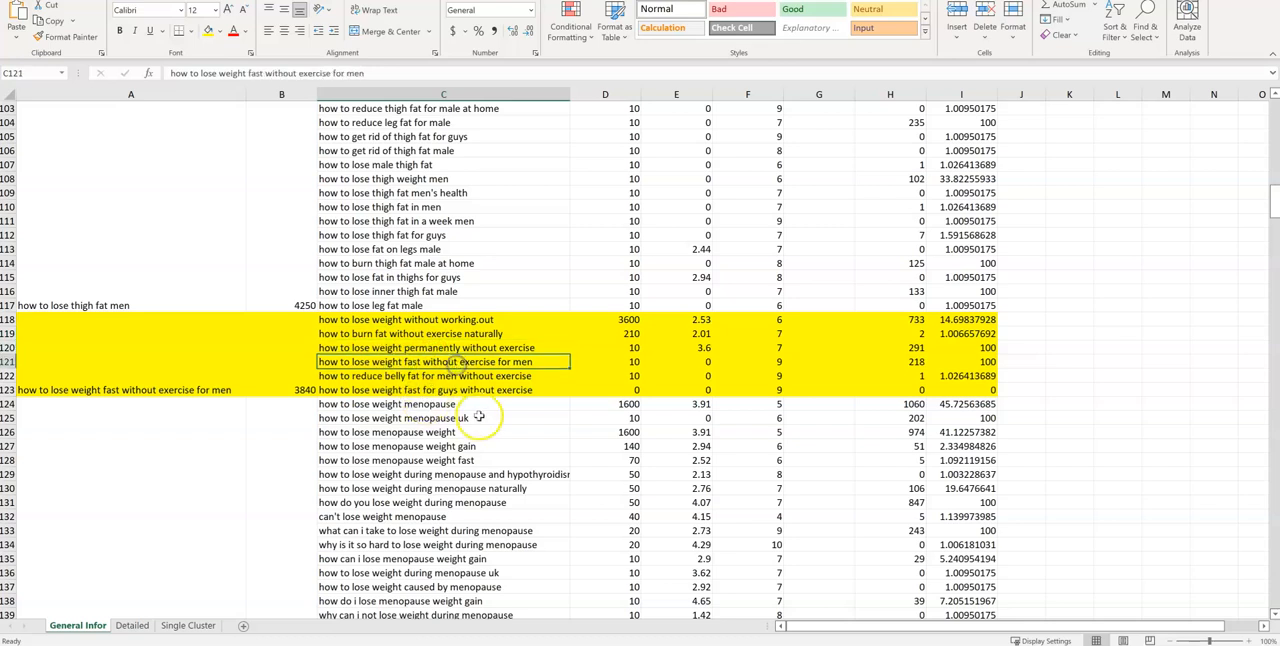
left_click(476, 376)
left_click_drag(507, 390, 507, 322)
left_click(152, 388)
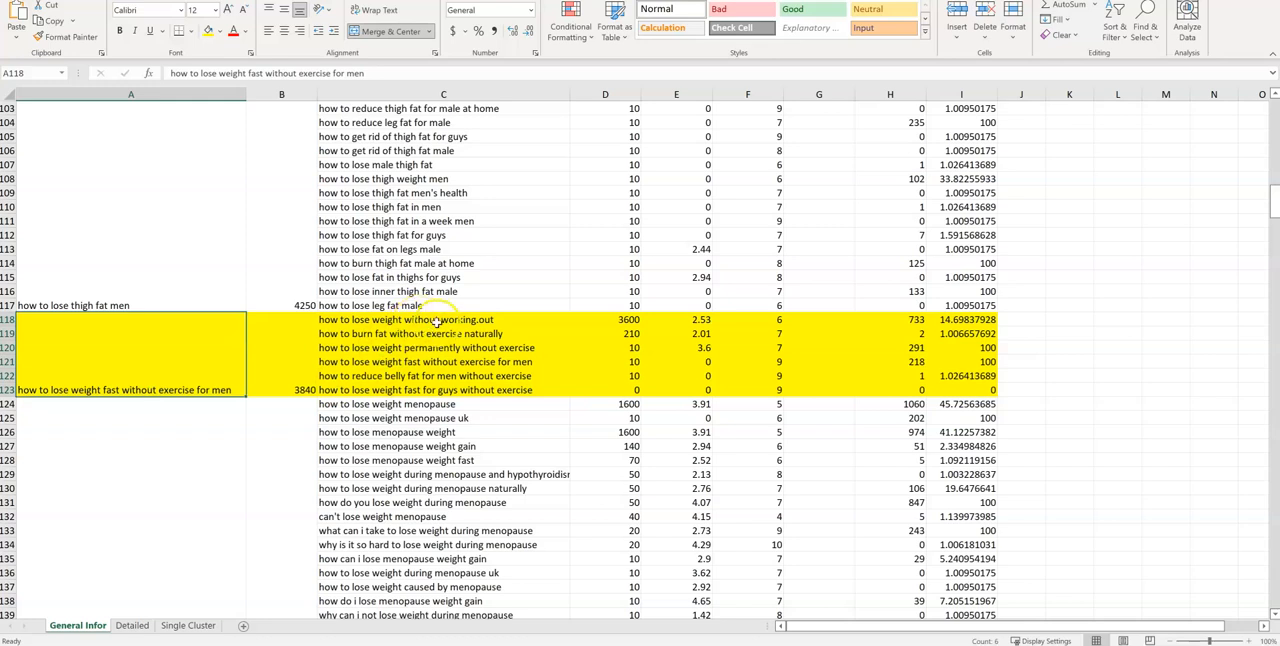
left_click(436, 321)
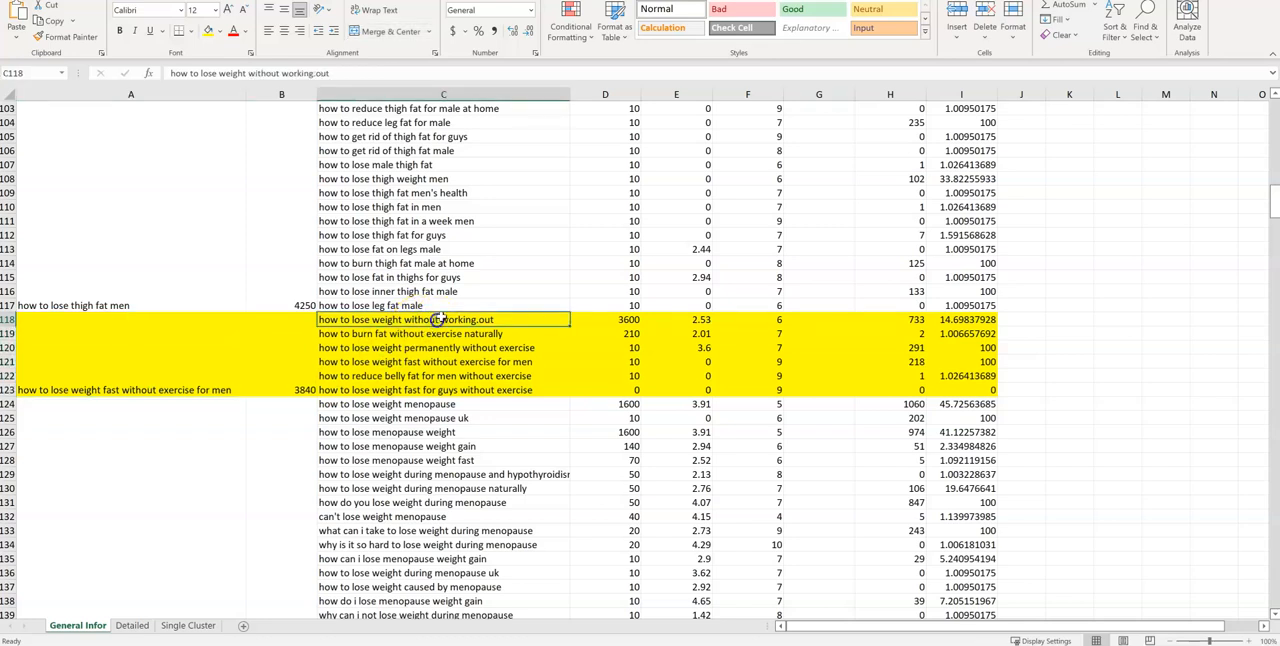
left_click_drag(380, 317, 369, 386)
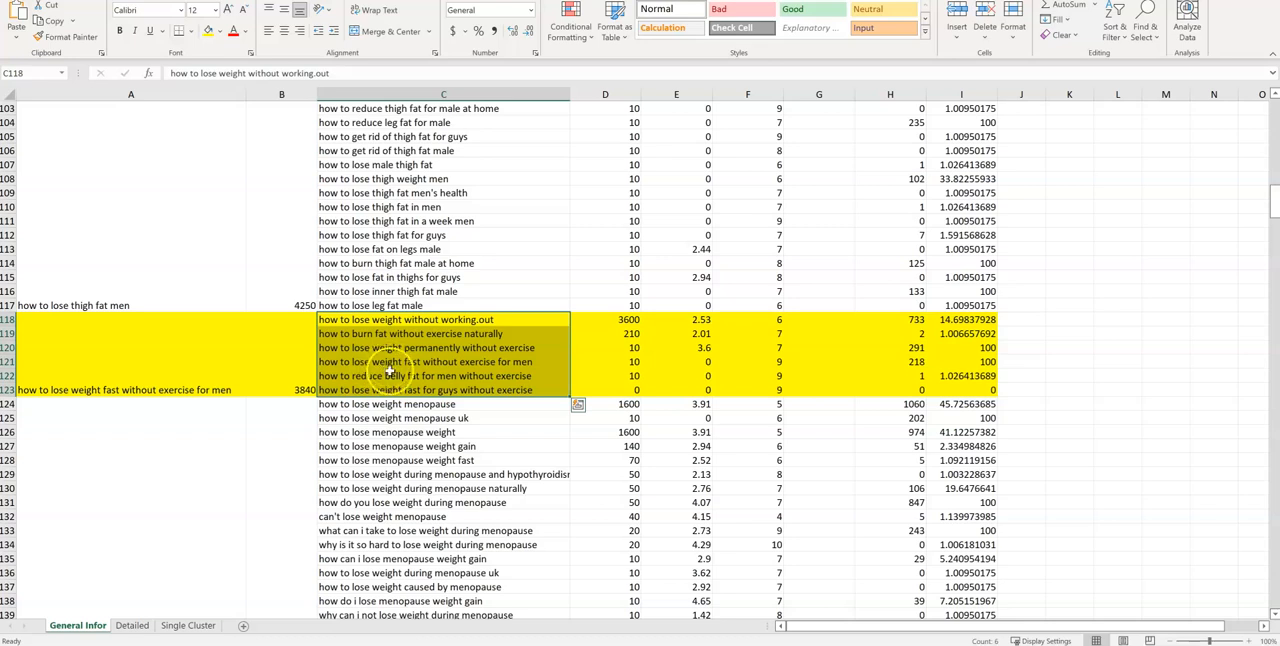
Copy the cluster name "how to lose weight fast without exercise for men" from A118 and switch to the Figma diagram
left_click(141, 373)
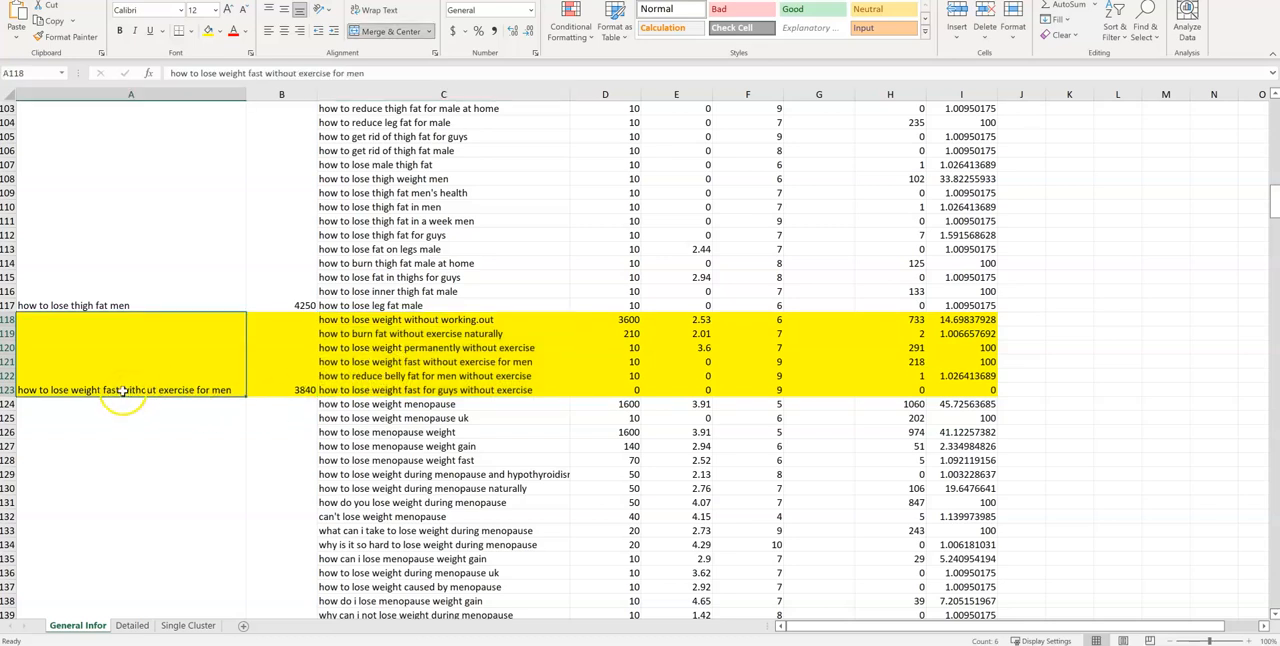
key("ctrl+c")
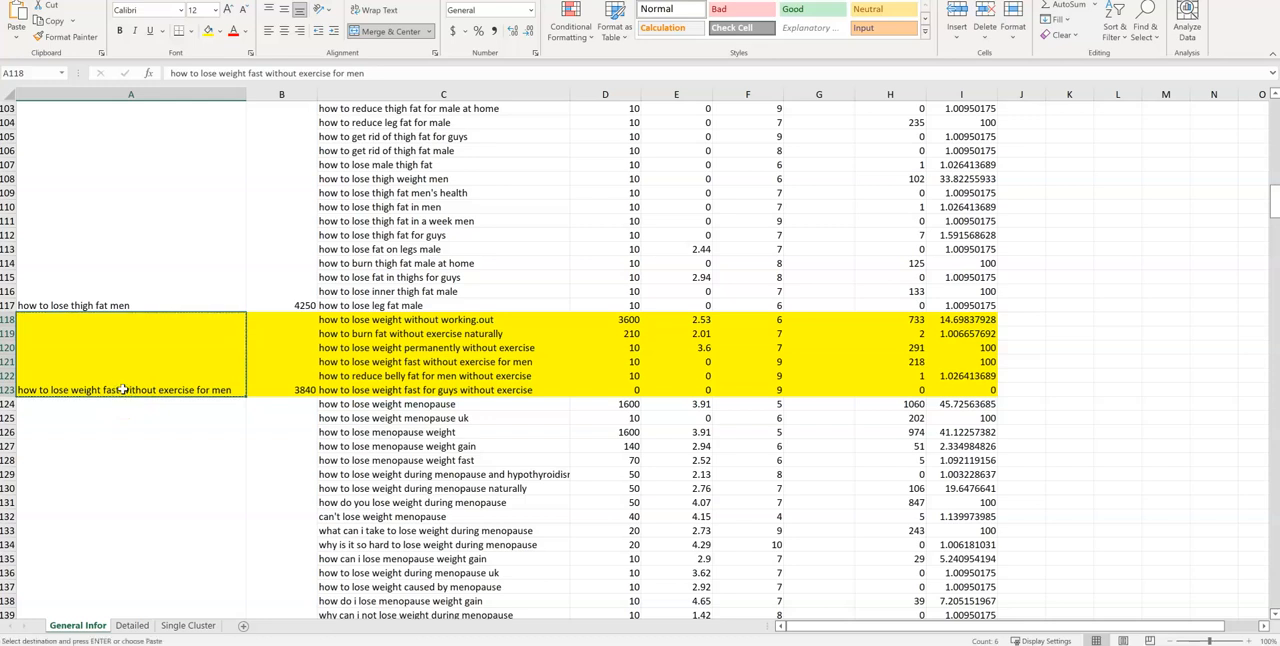
double_click(224, 390)
left_click_drag(231, 390, 15, 388)
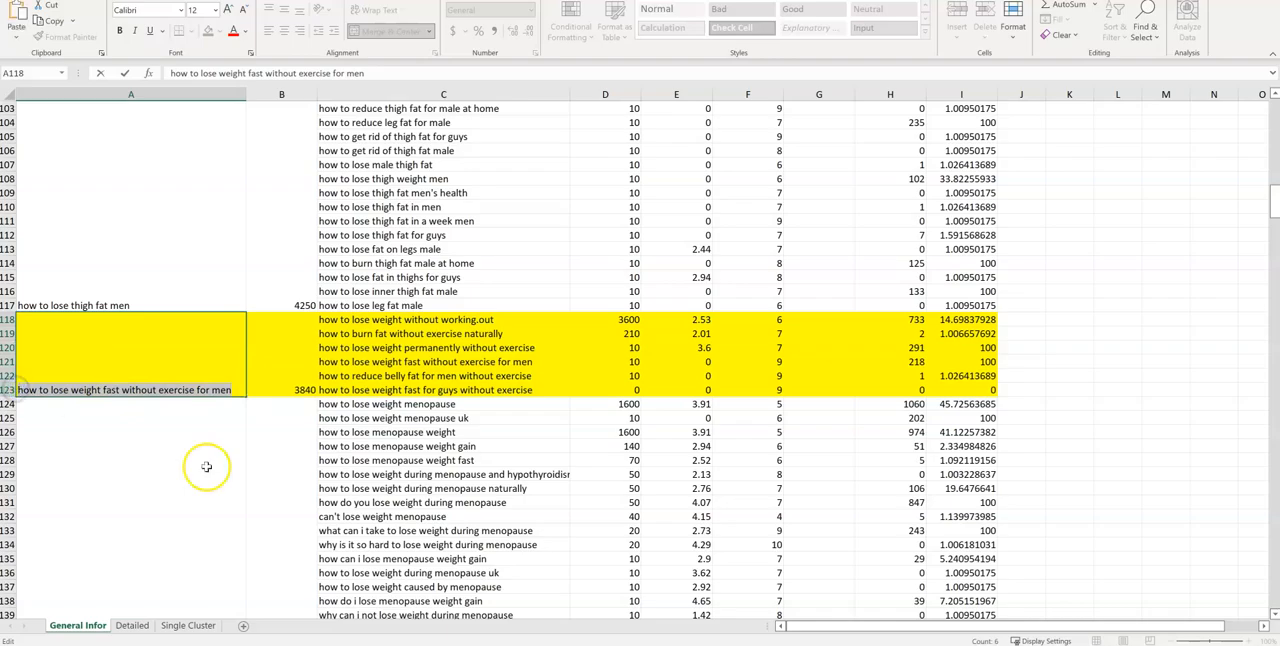
left_click(600, 643)
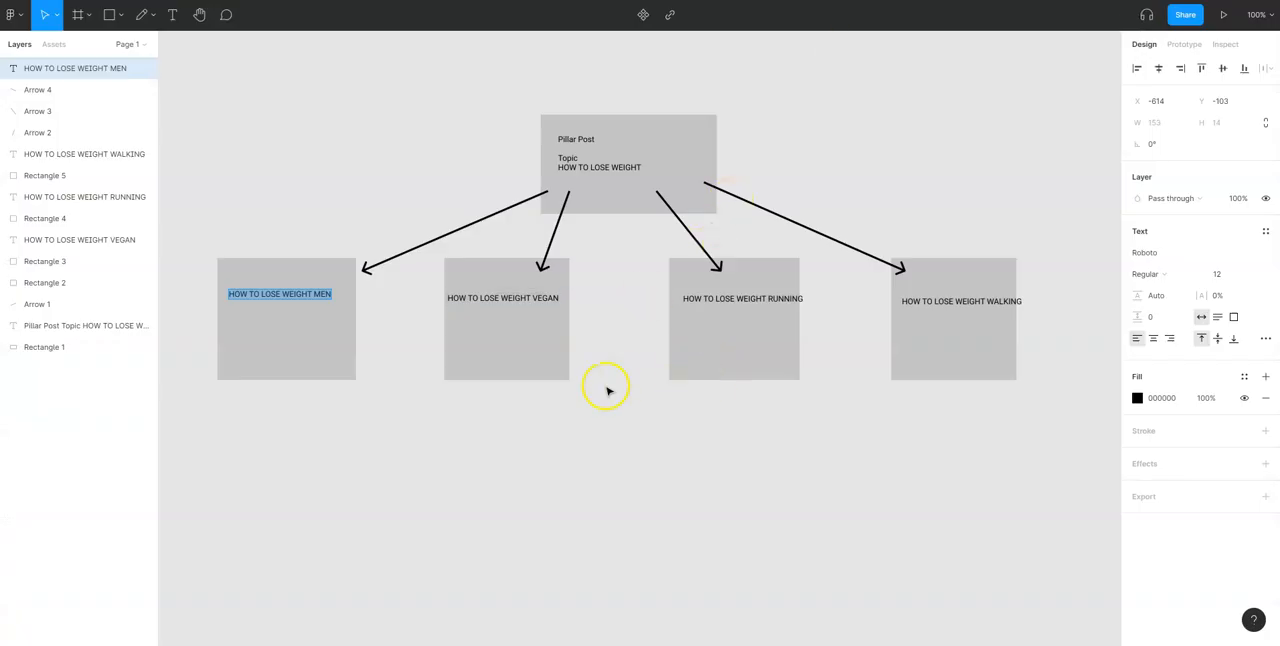
Draw three small rectangles below the HOW TO LOSE WEIGHT MEN box, the first about 84 by 85, and paste the cluster name onto it
left_click(120, 14)
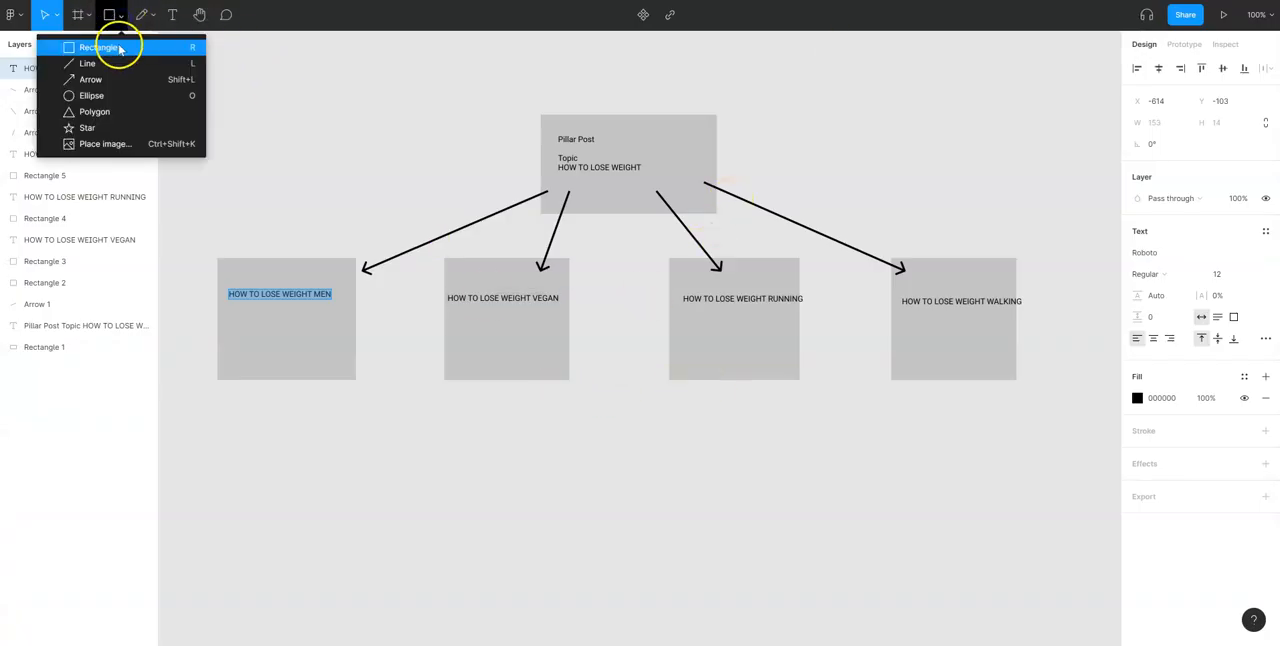
left_click(119, 44)
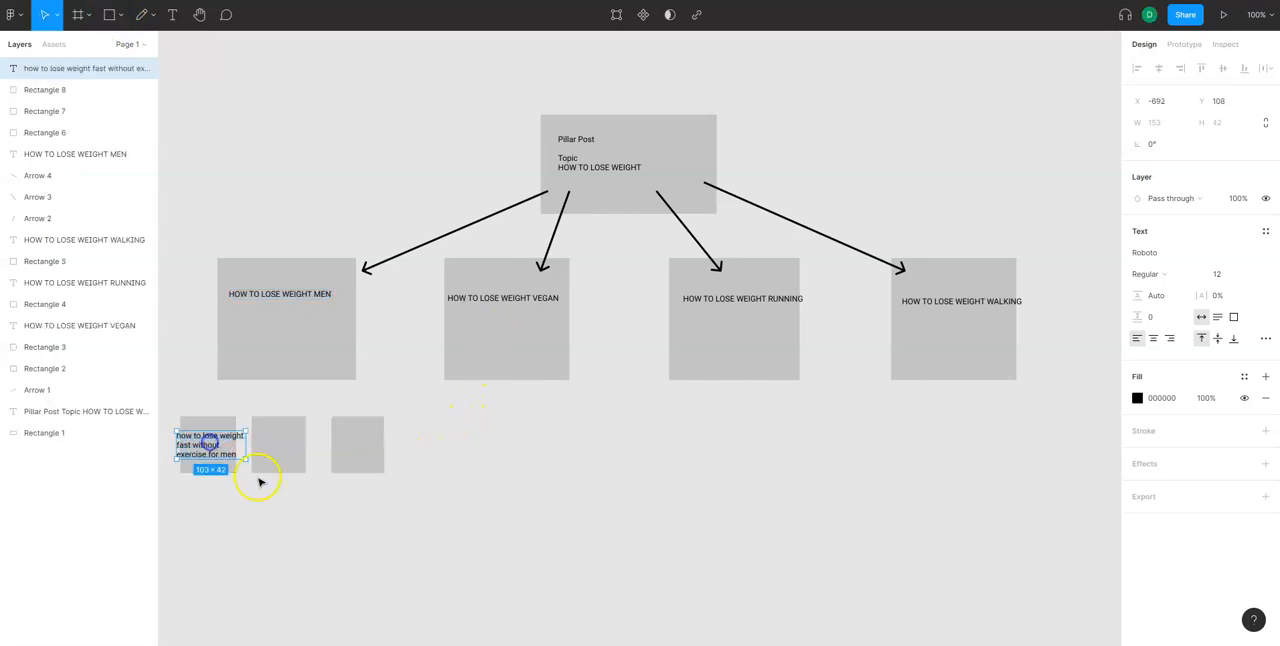
left_click(420, 531)
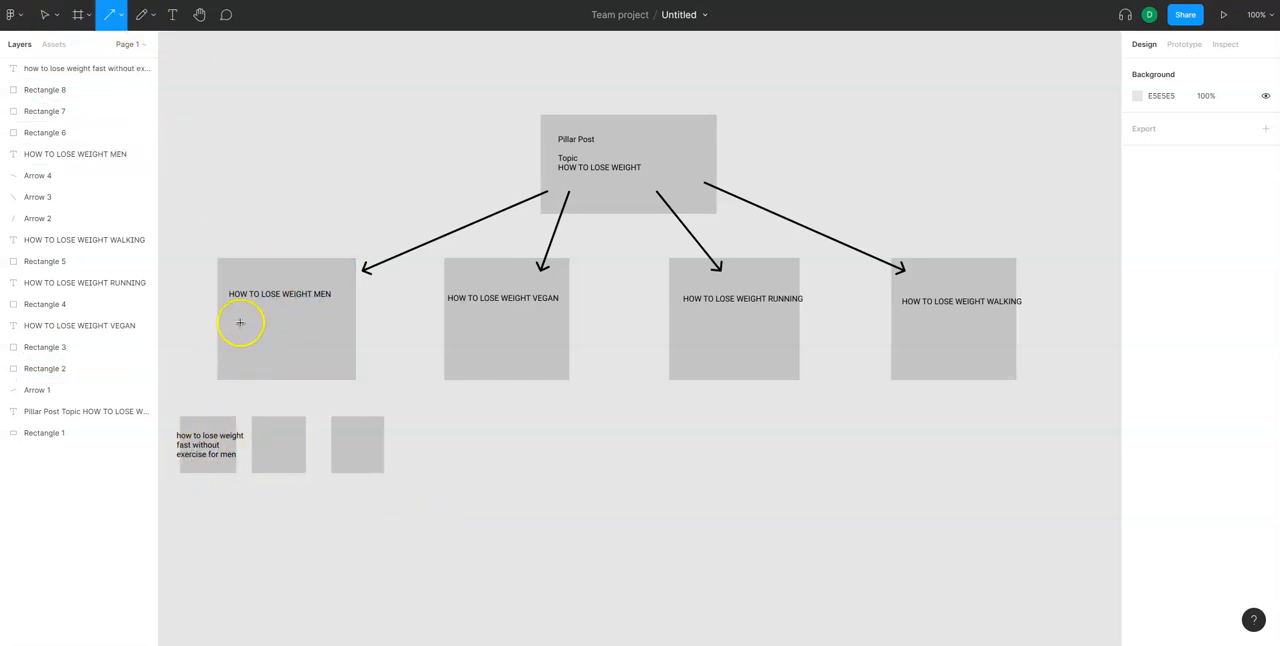
Draw an arrow about 81 long into the HOW TO LOSE WEIGHT MEN box and one about 122 long down to the first small rectangle
left_click_drag(203, 319, 257, 319)
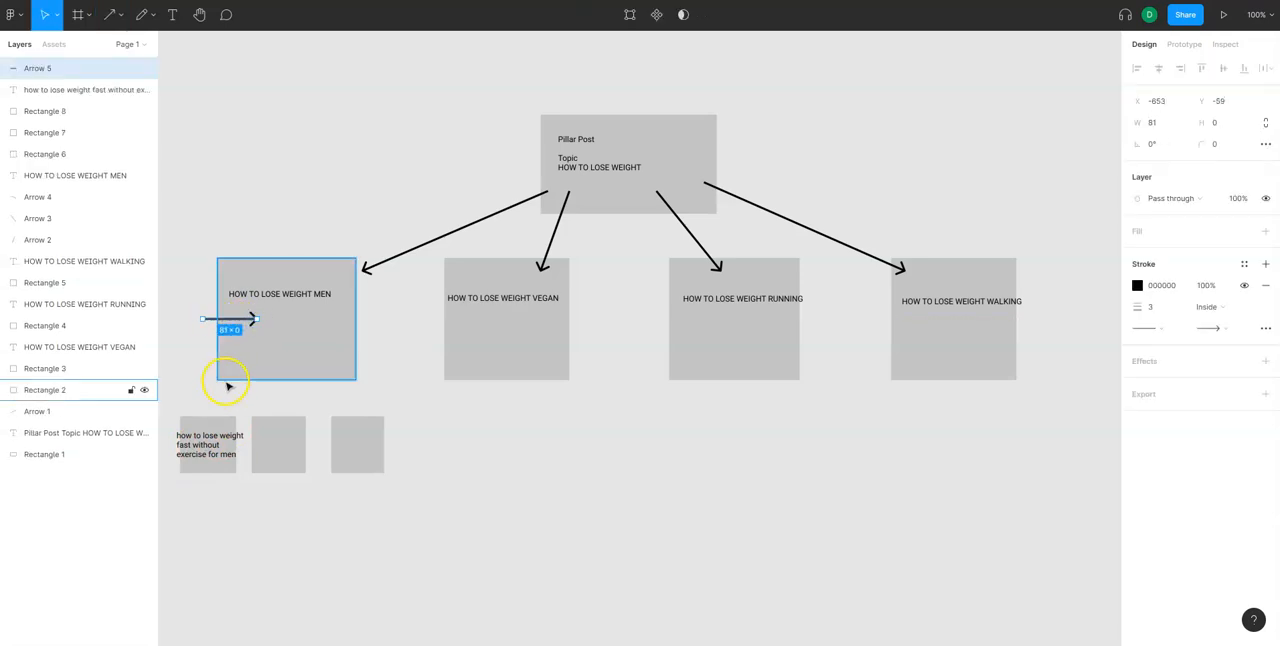
left_click(117, 16)
left_click(92, 80)
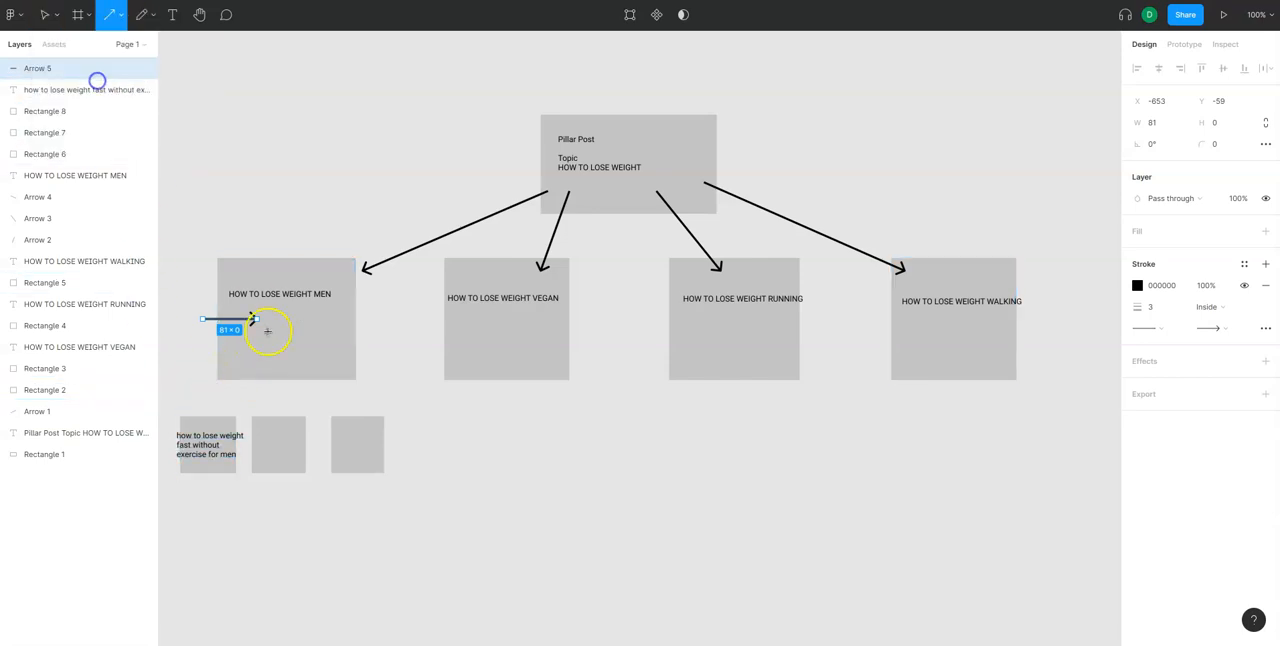
left_click_drag(236, 362, 195, 425)
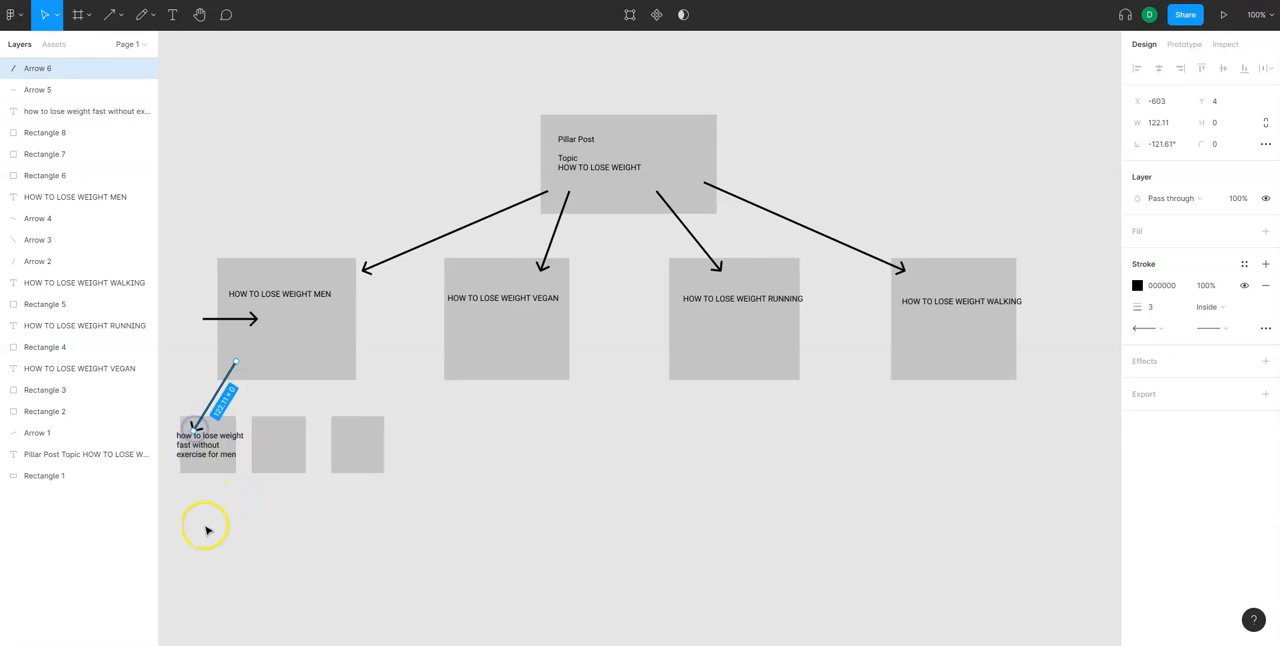
left_click(245, 510)
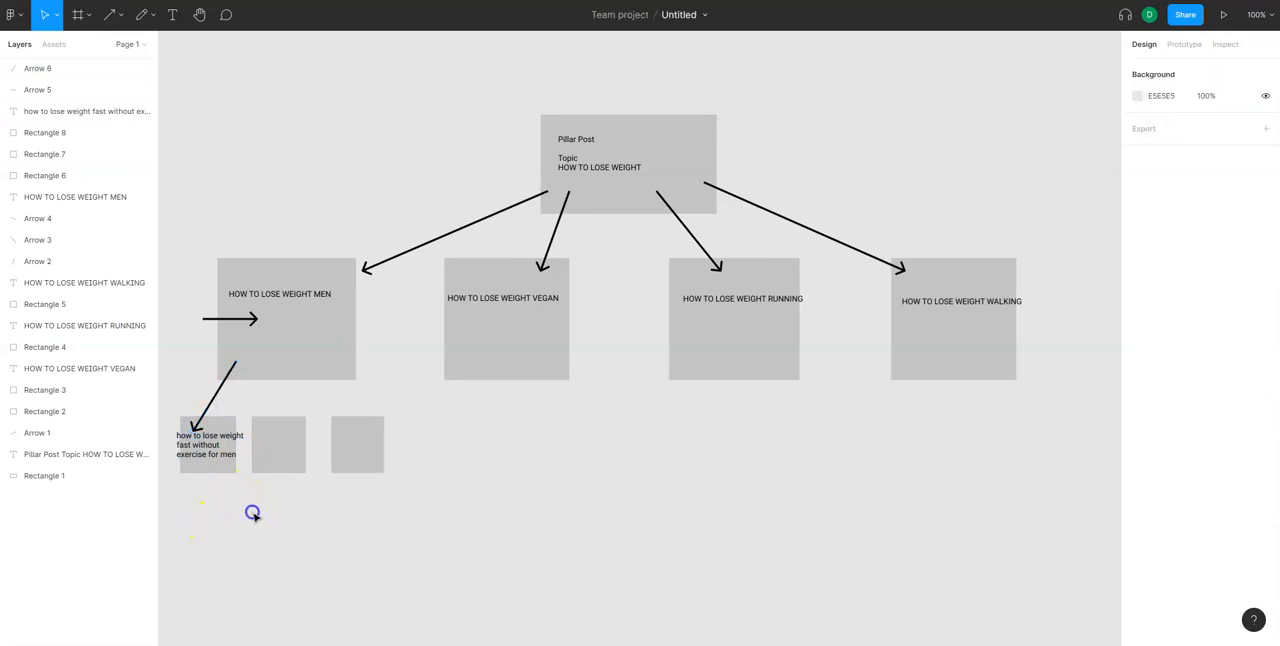
left_click(222, 432)
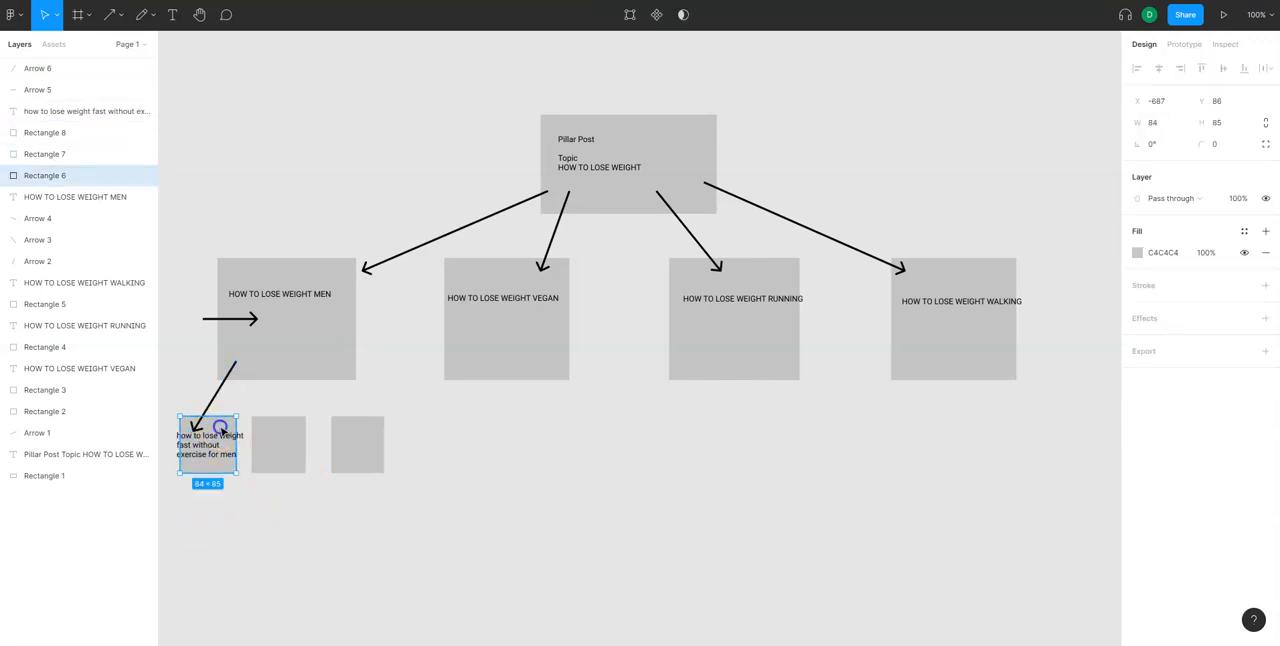
left_click(283, 345)
left_click(400, 517)
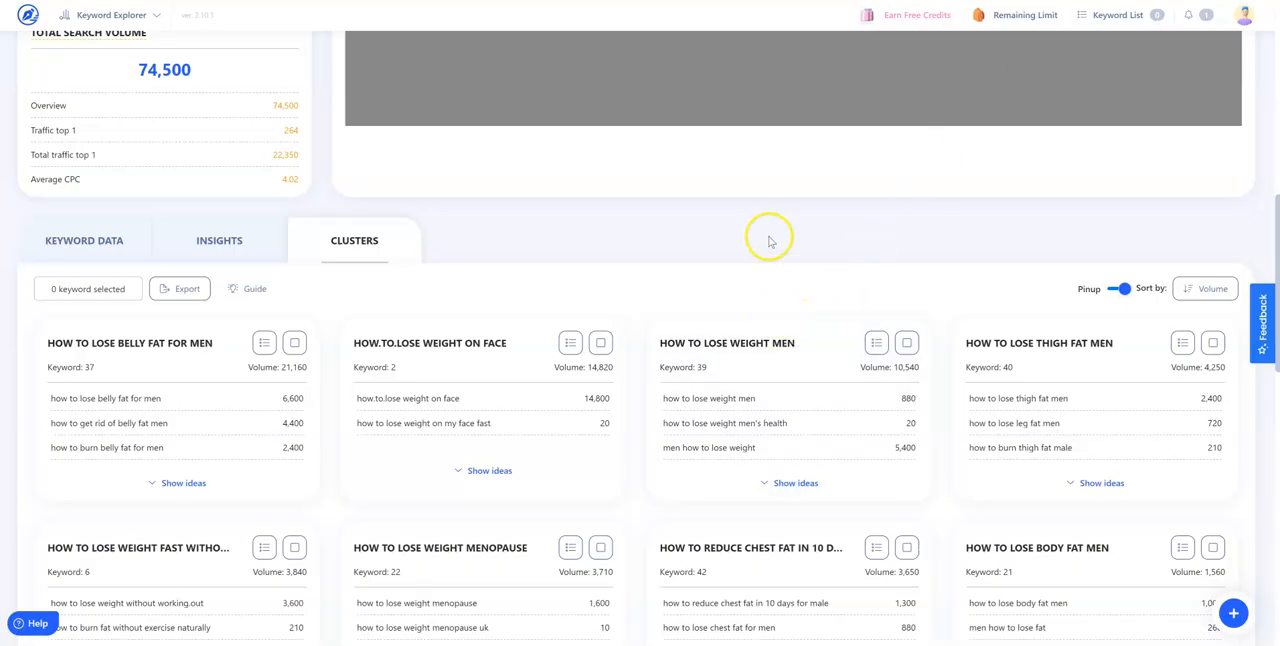
Switch to WriterZen's HOW TO LOSE WEIGHT MEN report and review its SERP overview, clusters and keyword data with golden scores
scroll(770, 241, "up", 10)
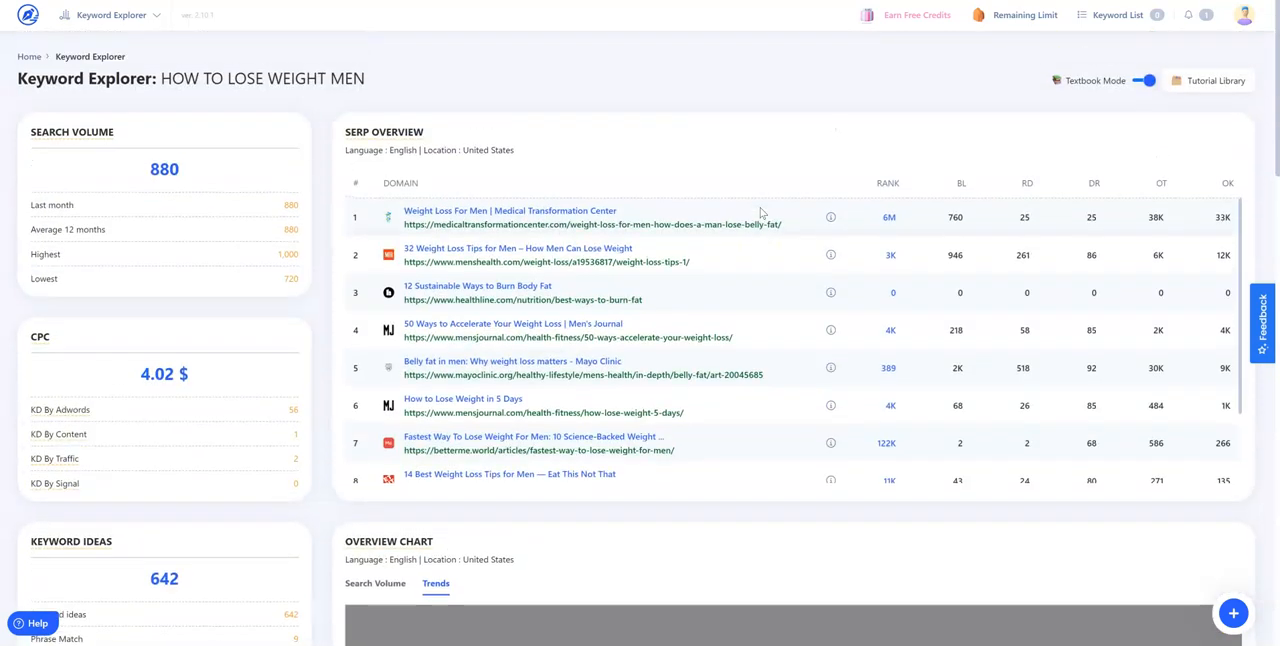
scroll(762, 212, "down", 2)
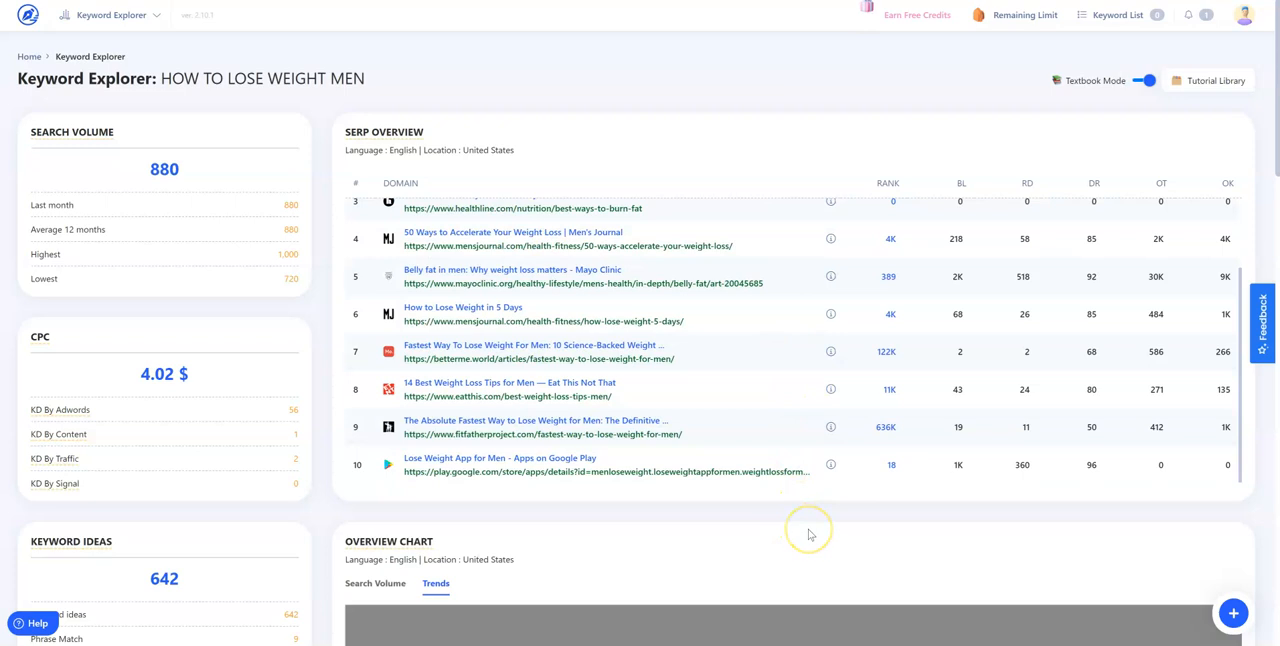
scroll(808, 535, "down", 5)
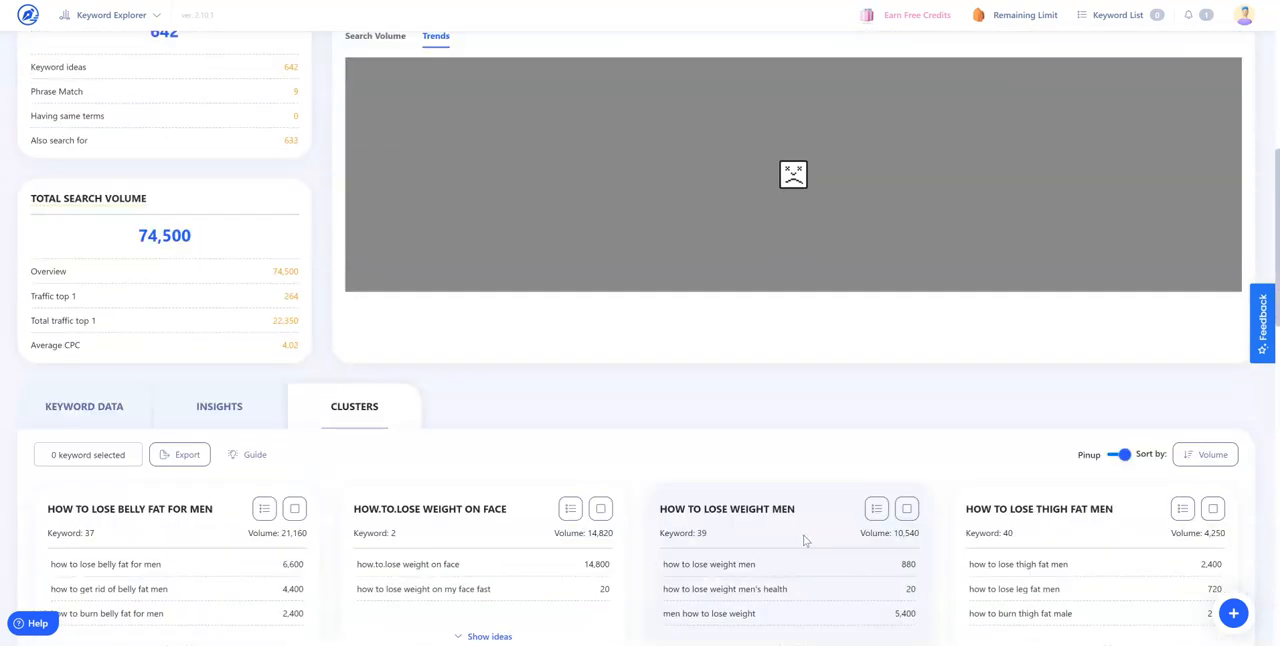
scroll(805, 541, "down", 2)
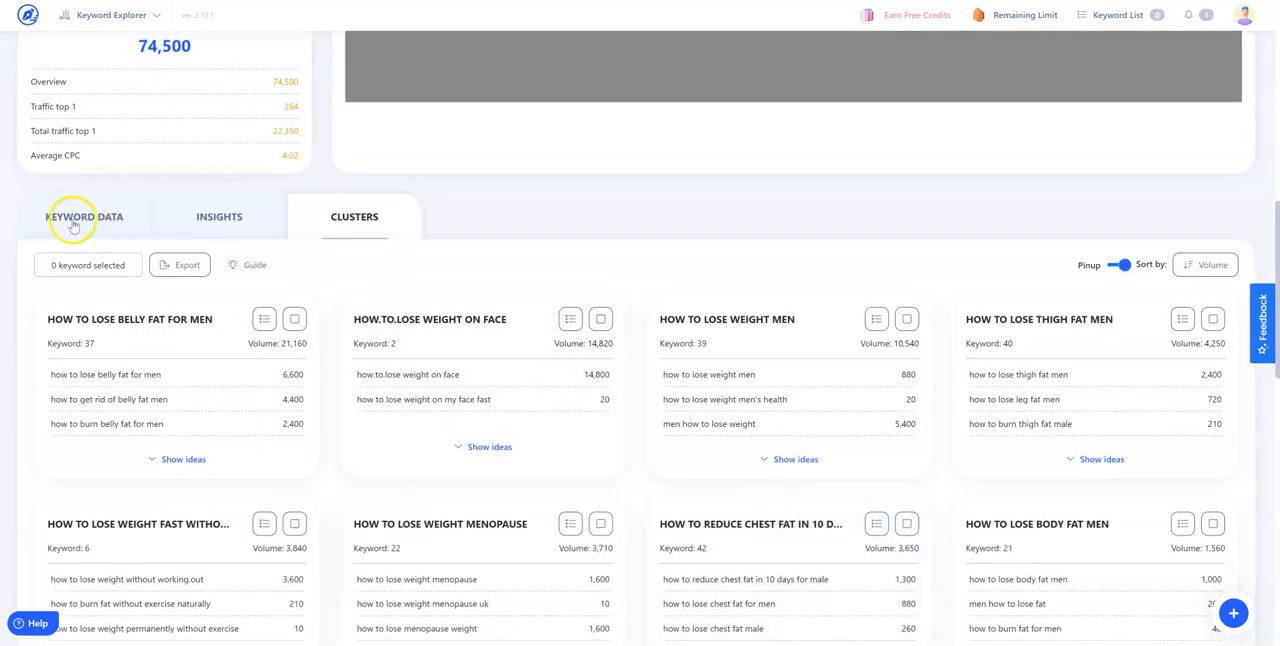
left_click(72, 216)
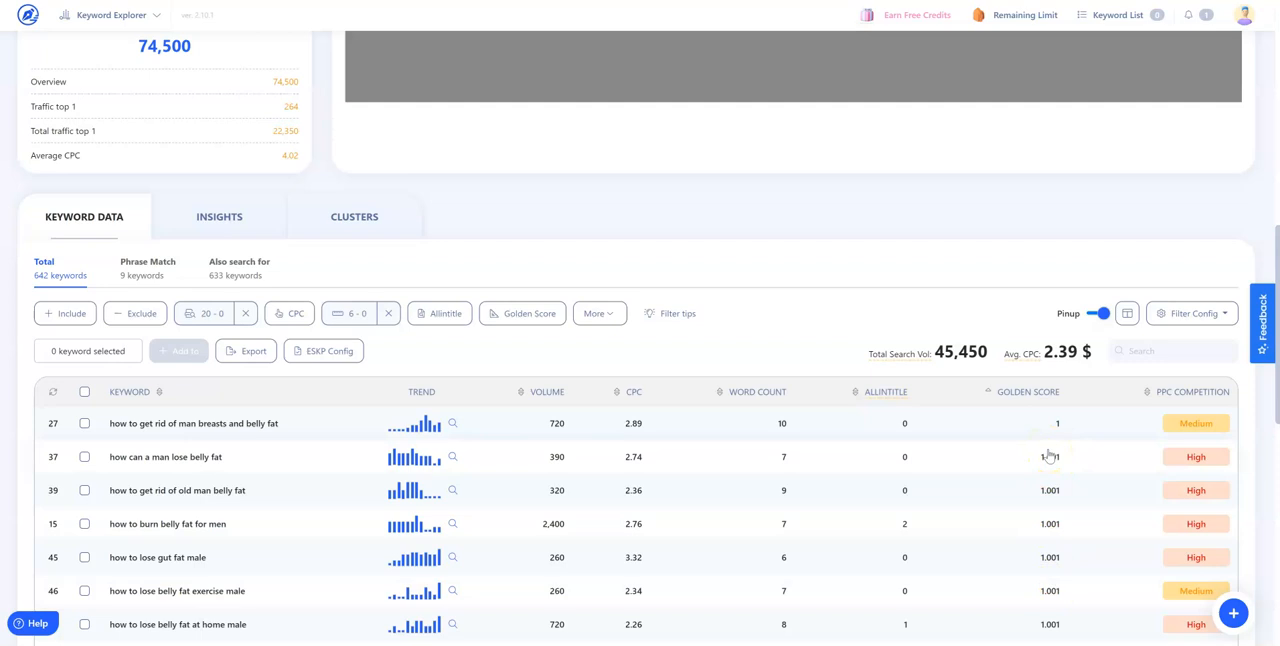
scroll(1049, 456, "down", 1)
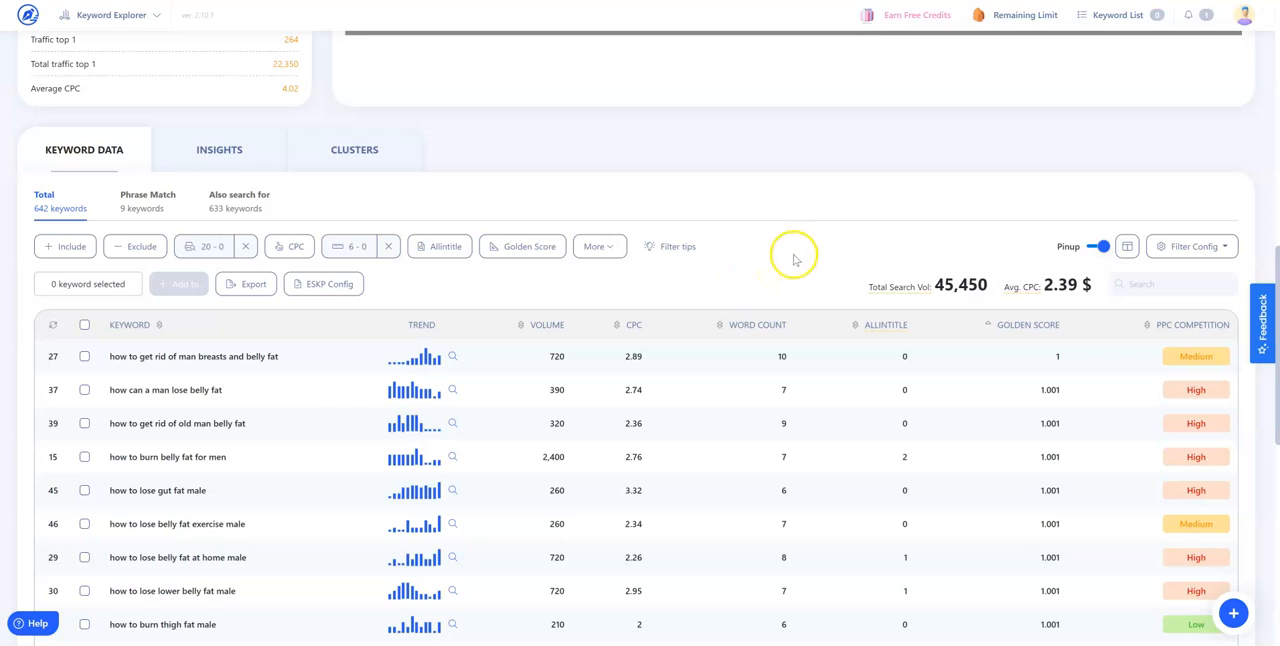
scroll(795, 259, "up", 1)
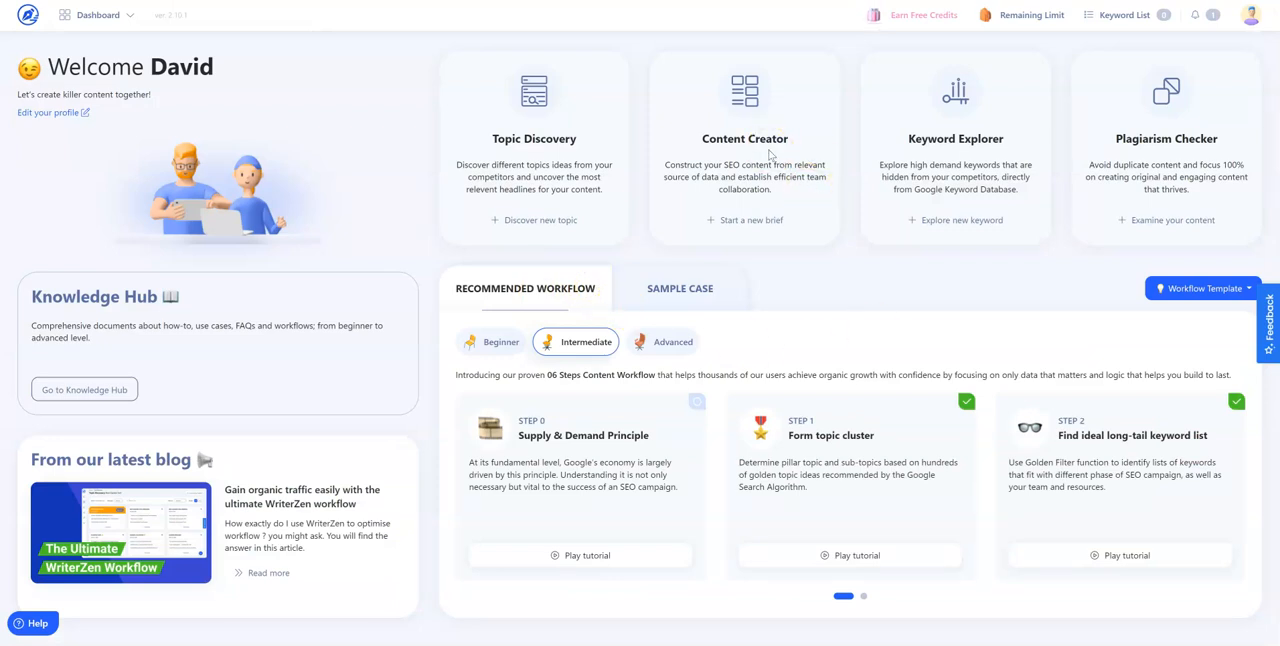
Start a new Content Creator brief and add a project named "how to lose weight for men without exercise" for United States, English
left_click(744, 222)
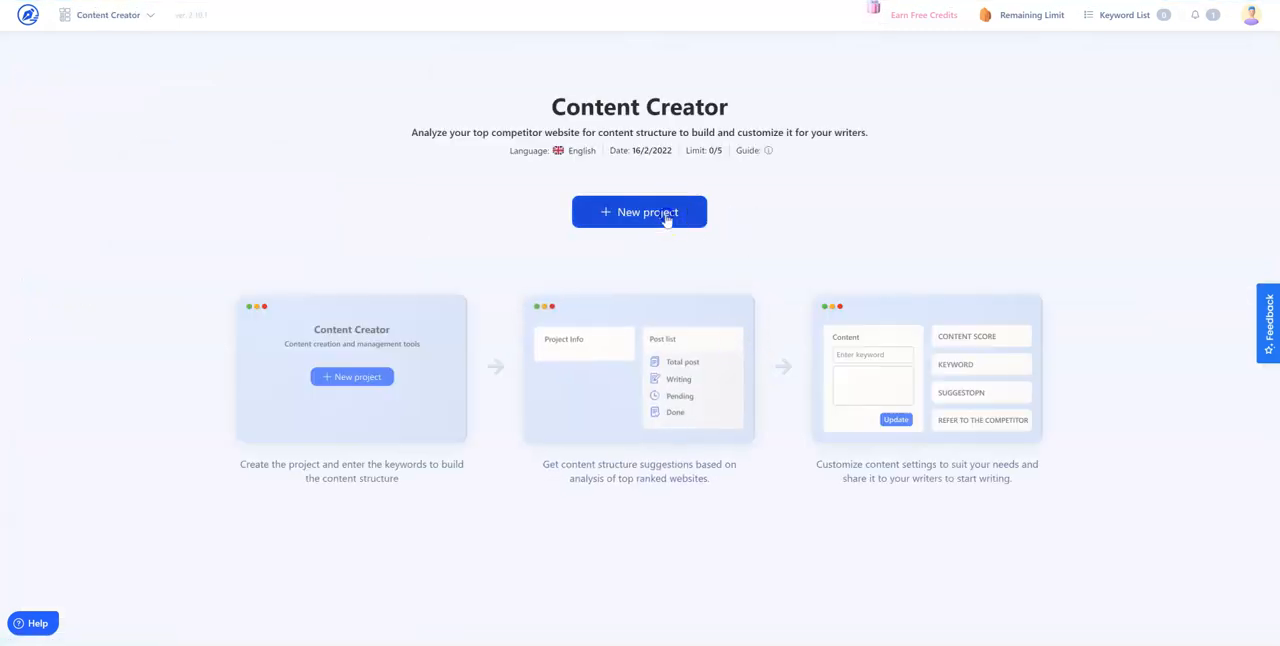
left_click(666, 219)
left_click(561, 263)
type("how to lose wi")
type("ight for men without exercise")
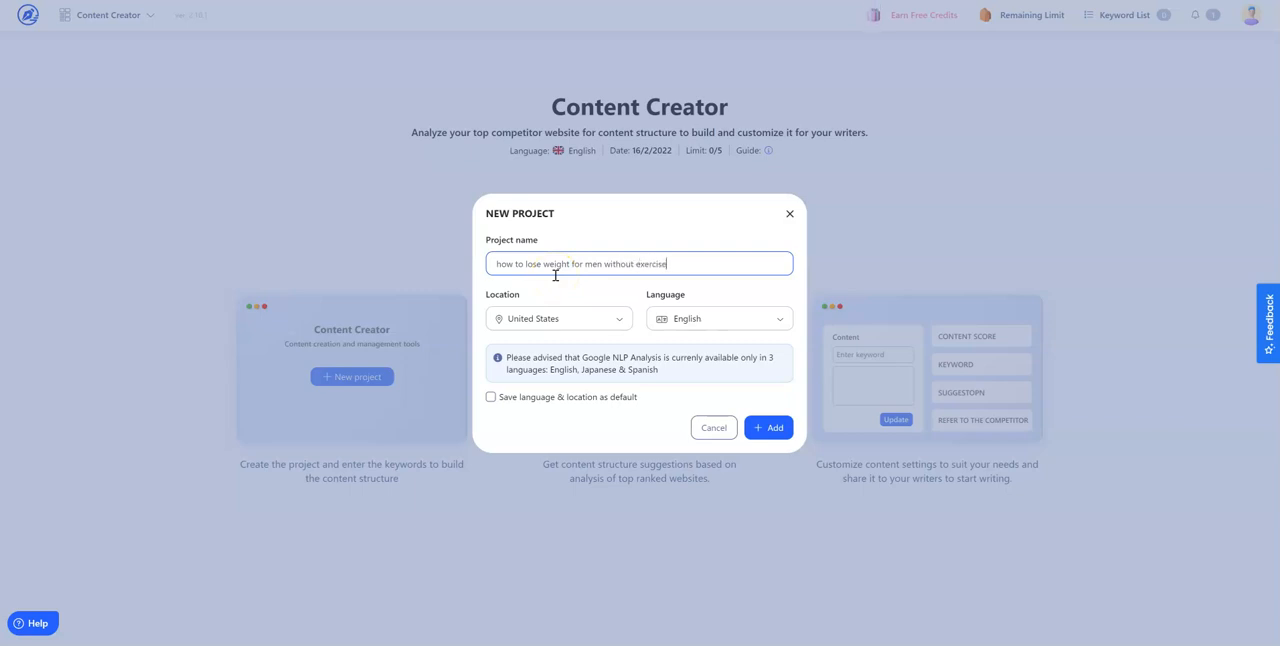
left_click(766, 427)
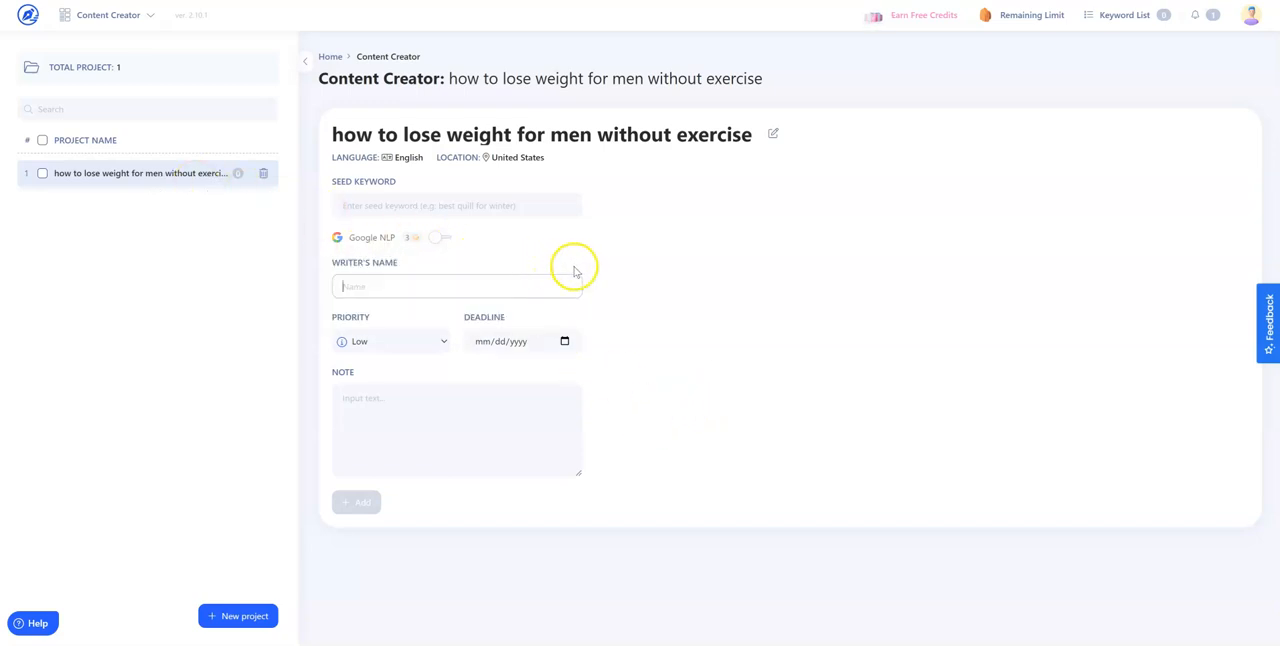
Add content to the project with the writer's name, note "test" and seed keyword "how to lose weight for men without exercise"
type("David")
left_click(431, 403)
type("test")
left_click(407, 205)
type("how to lose weight for men w")
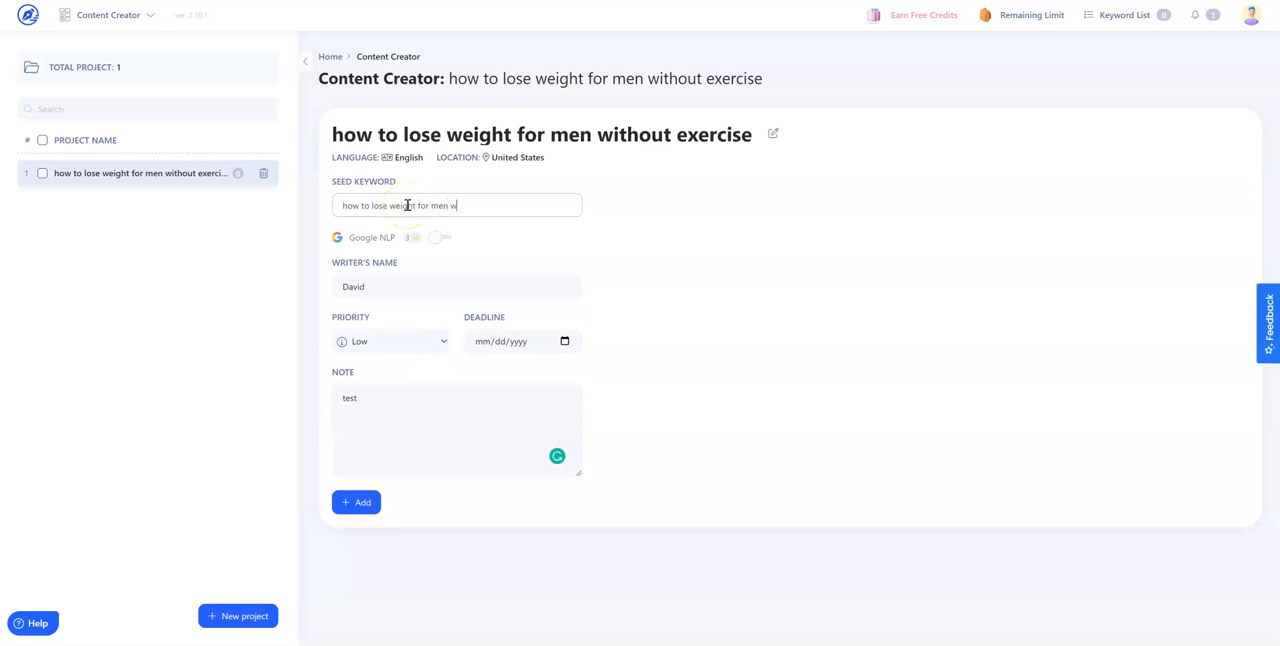
type("xercise")
left_click(356, 502)
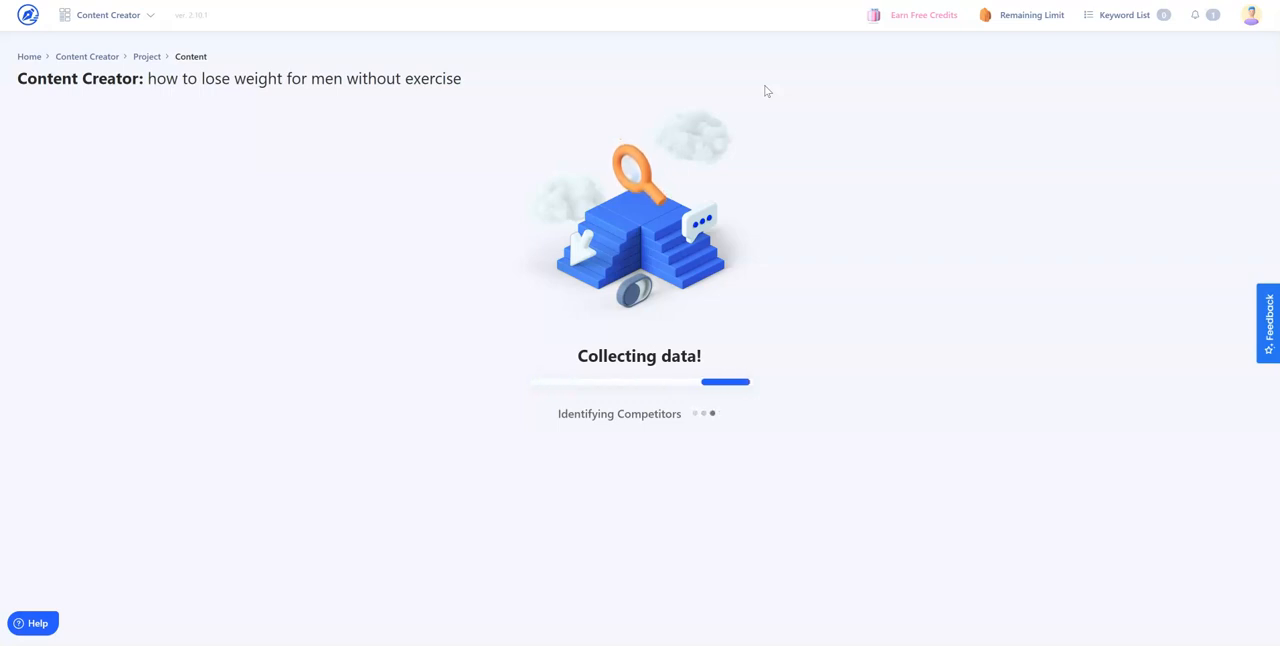
left_click(721, 95)
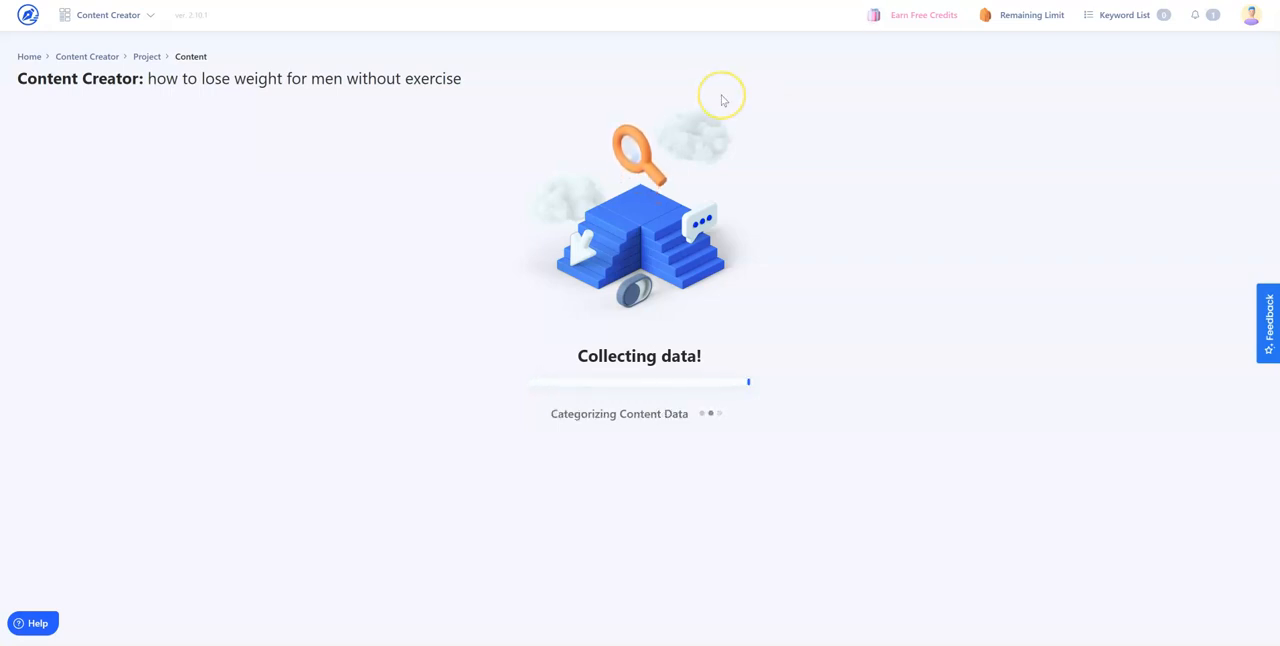
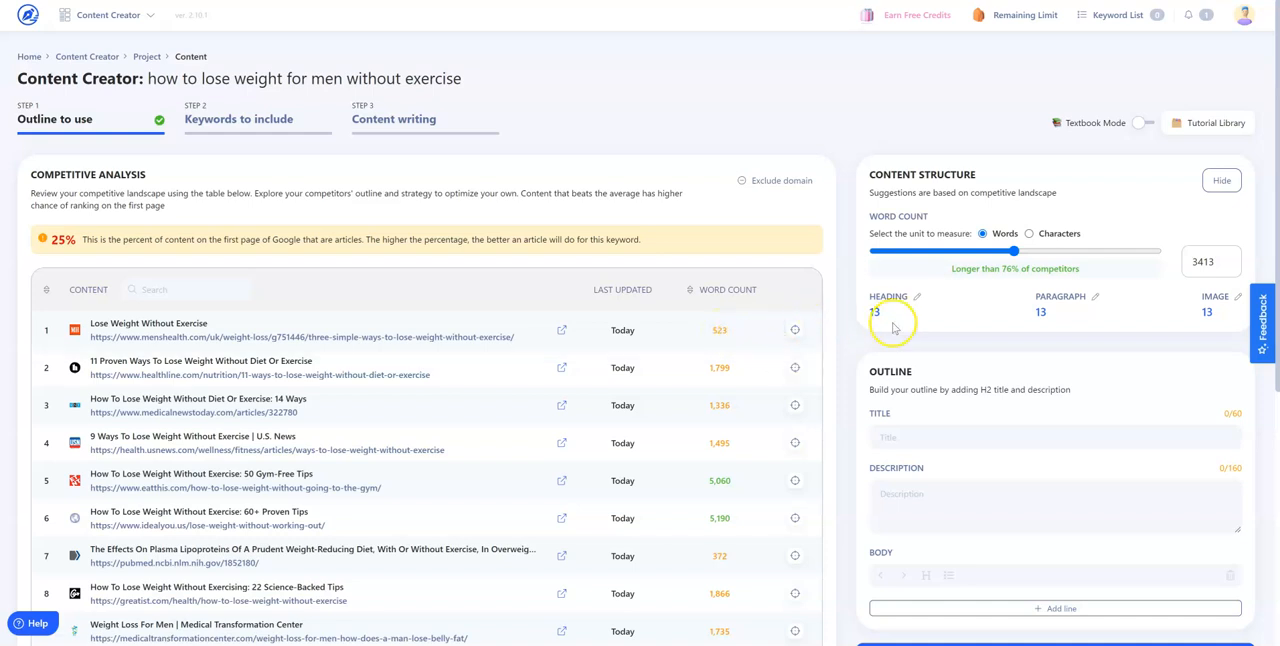
Show all suggested insights and add all seven People also ask questions to the outline body as H2 headings
scroll(740, 548, "down", 5)
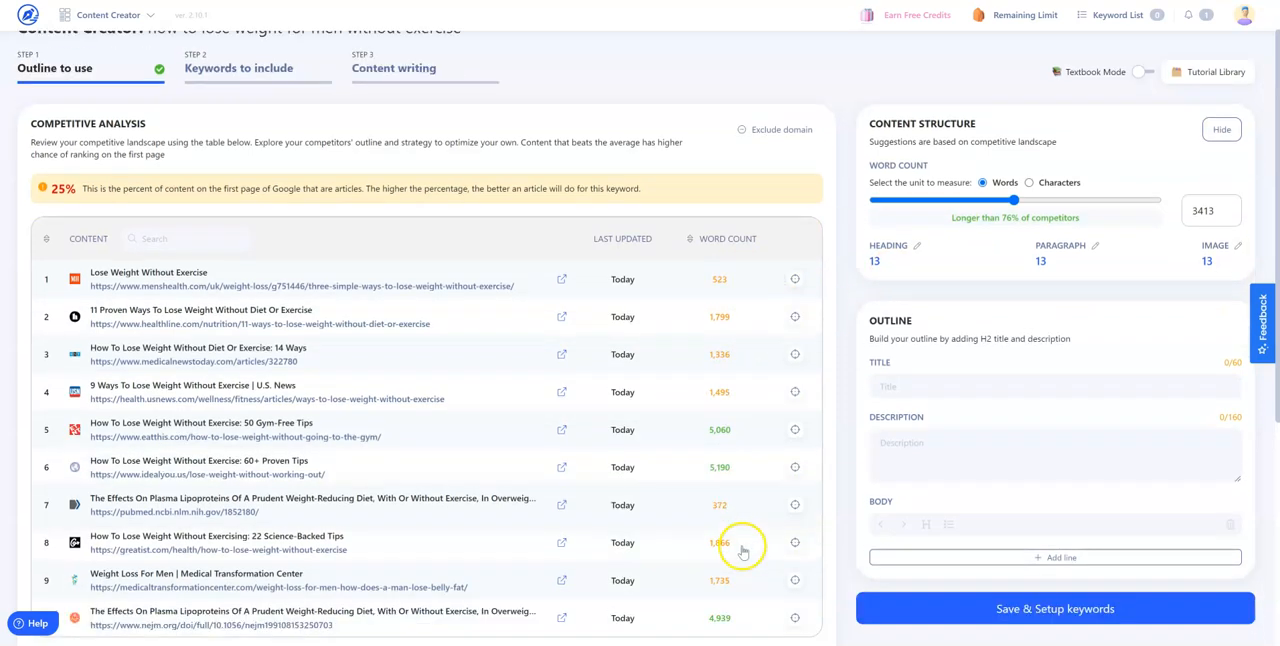
scroll(741, 547, "up", 1)
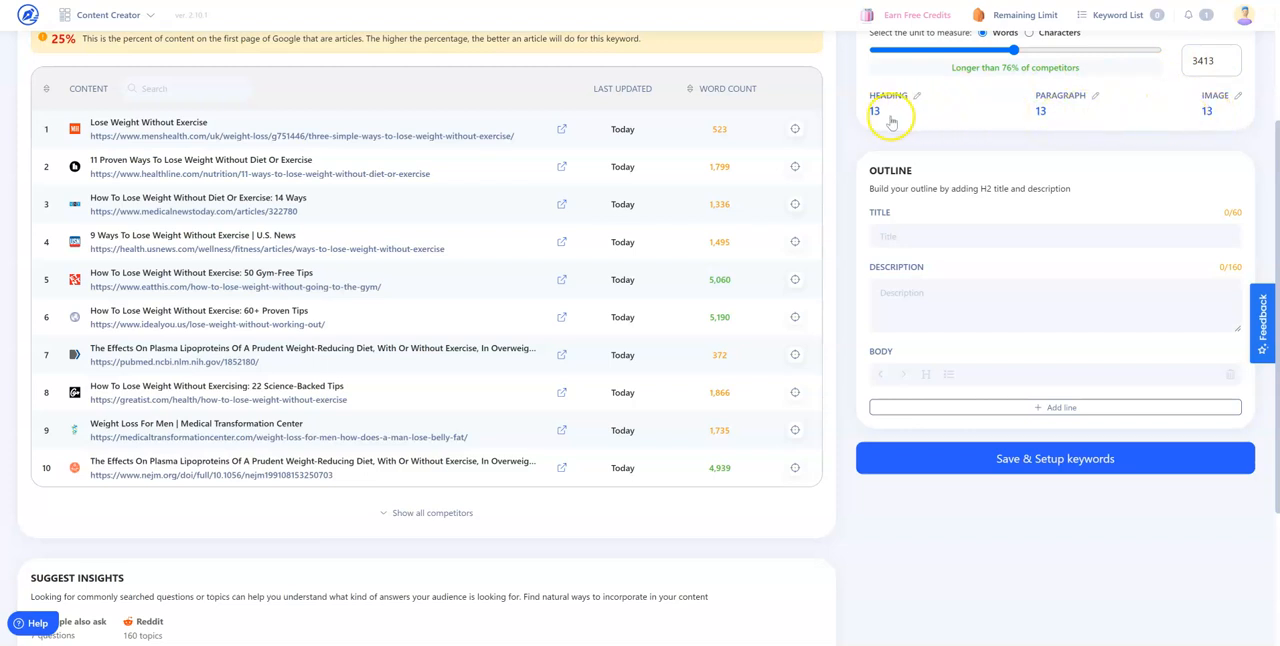
scroll(929, 299, "up", 1)
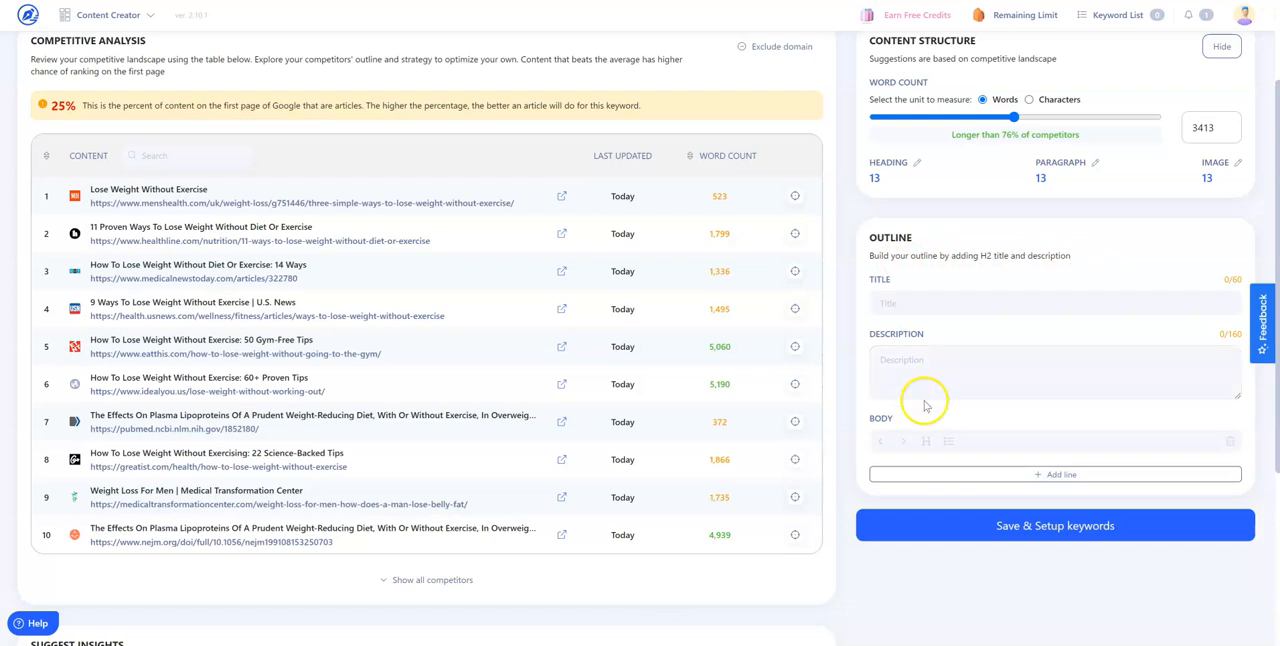
scroll(950, 500, "down", 3)
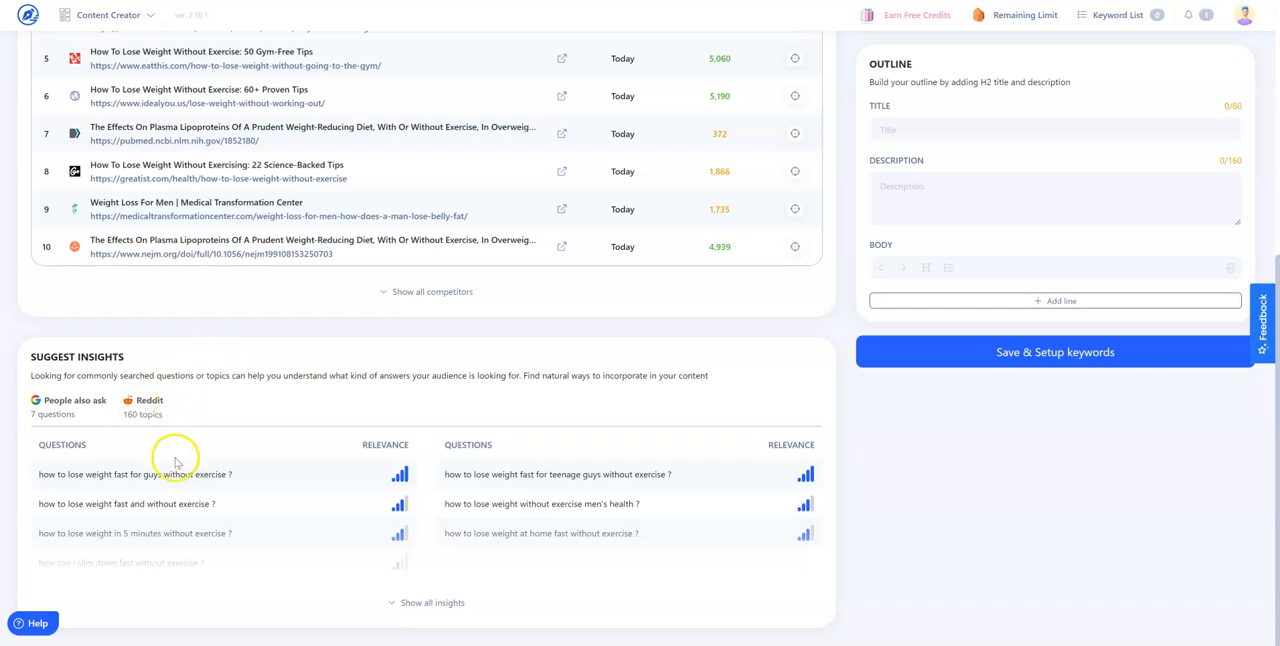
left_click(395, 602)
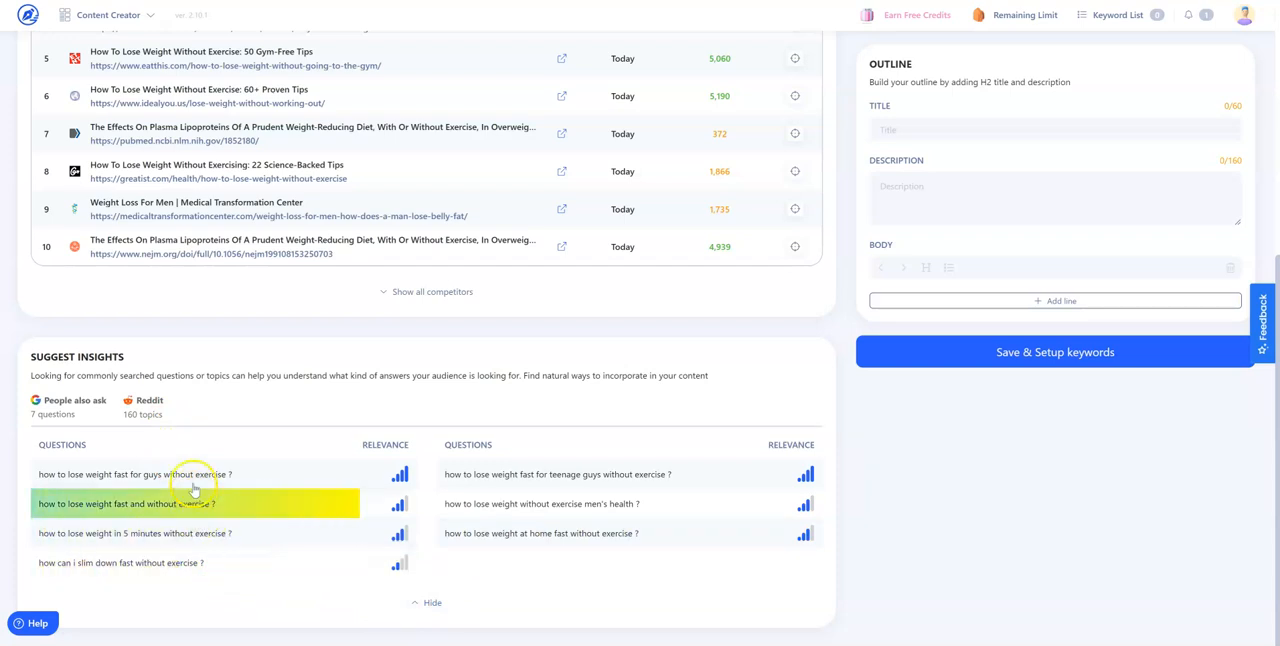
left_click(191, 476)
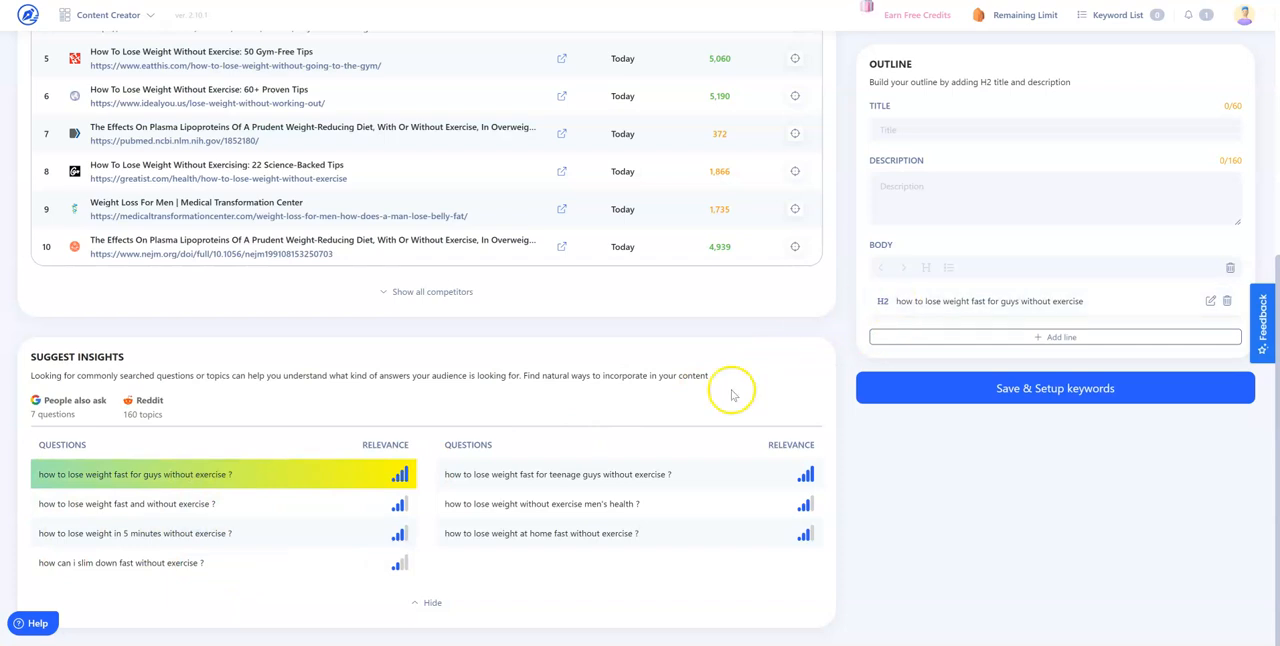
left_click(137, 510)
left_click(143, 533)
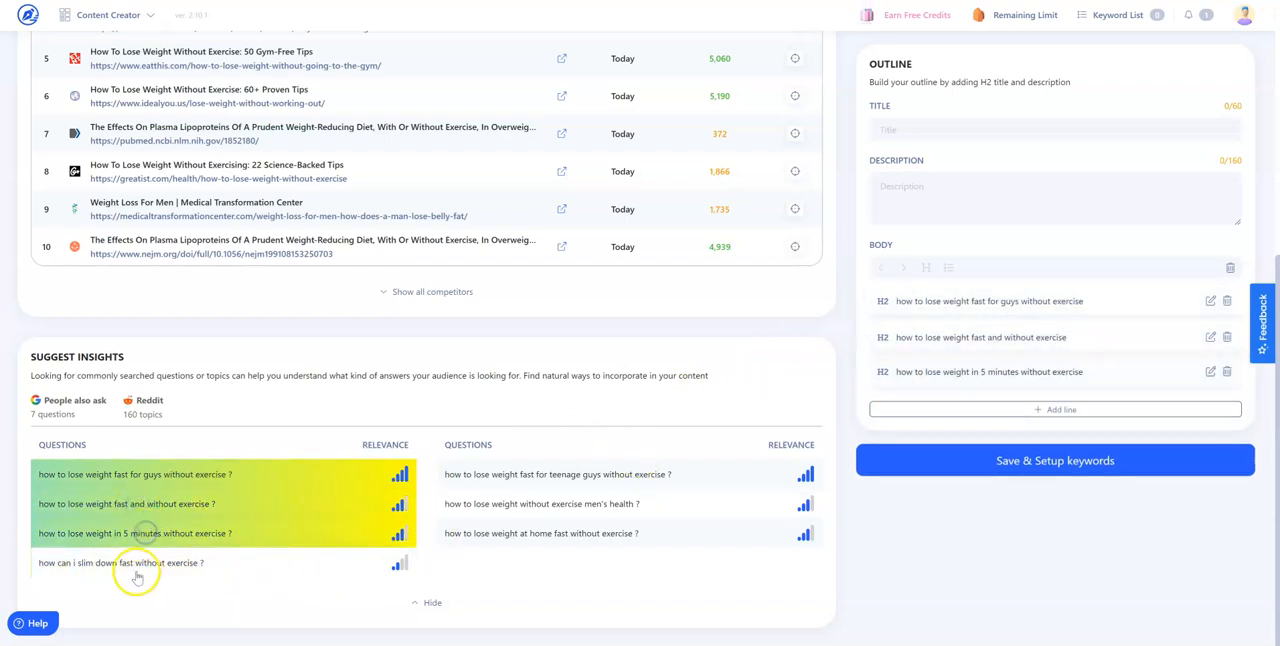
left_click(136, 574)
left_click(518, 498)
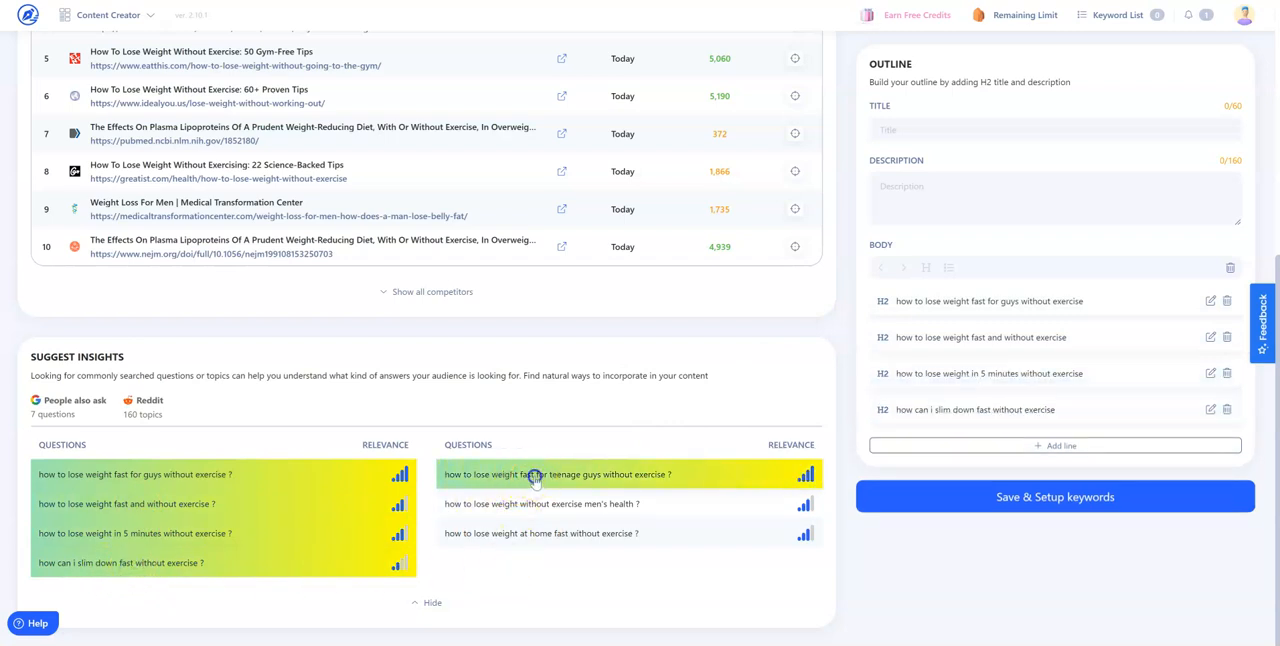
left_click(535, 476)
left_click(555, 504)
left_click(562, 533)
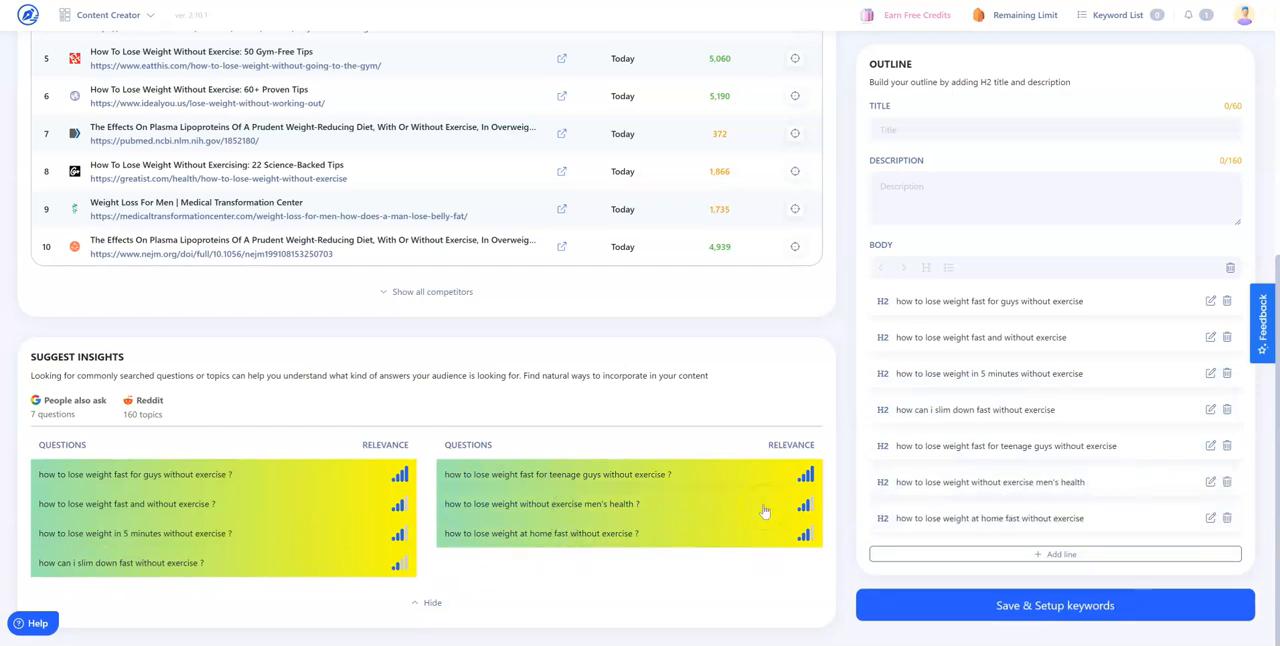
Copy "how to burn fat without exercise naturally" from the Excel keyword sheet and insert it as a new H2 line in the Content Creator outline
left_click(640, 643)
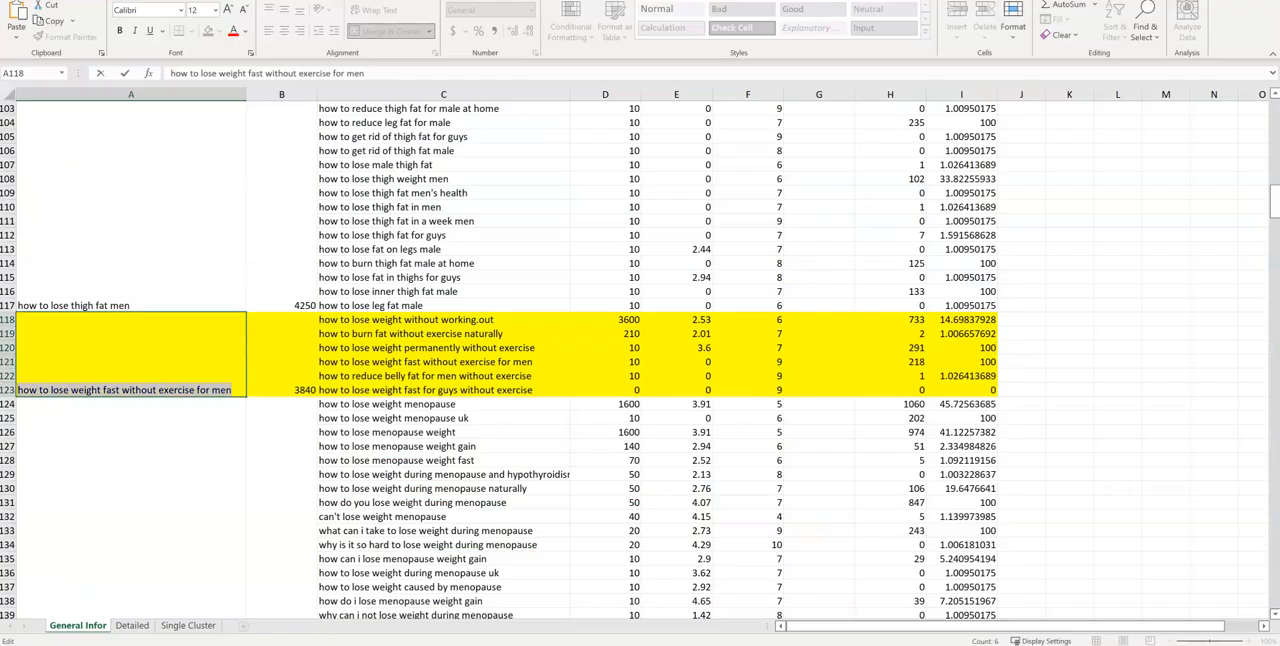
left_click(443, 335)
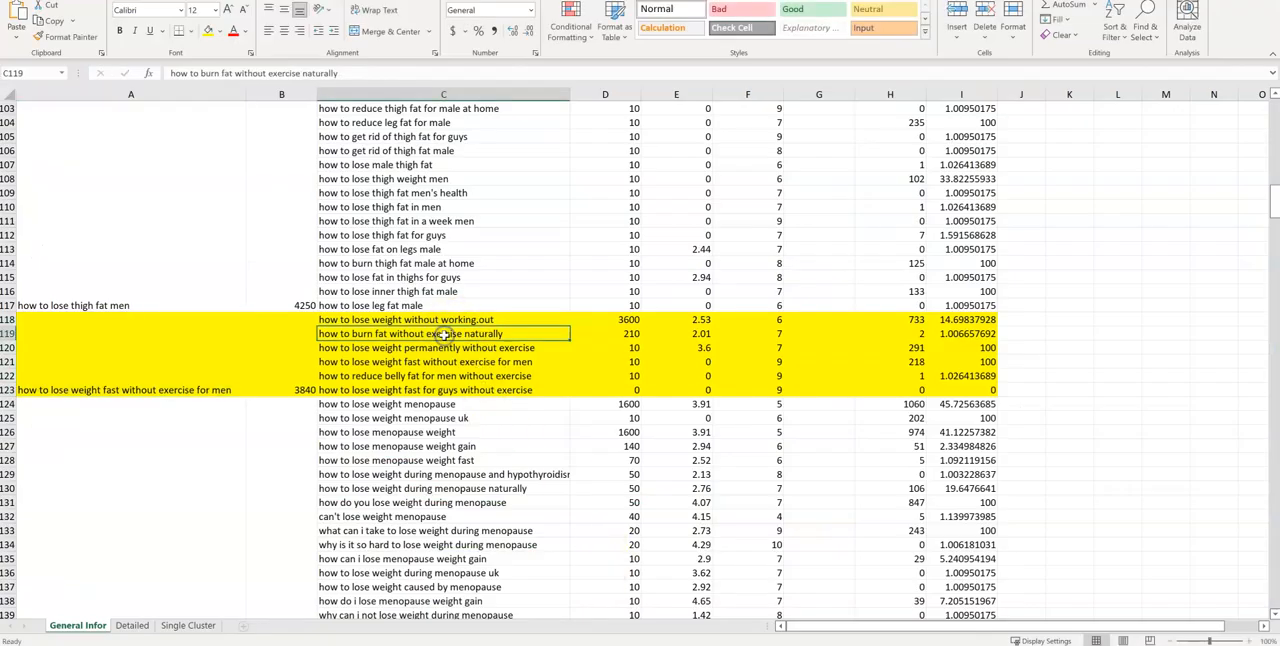
key("ctrl+c")
key("alt+Tab")
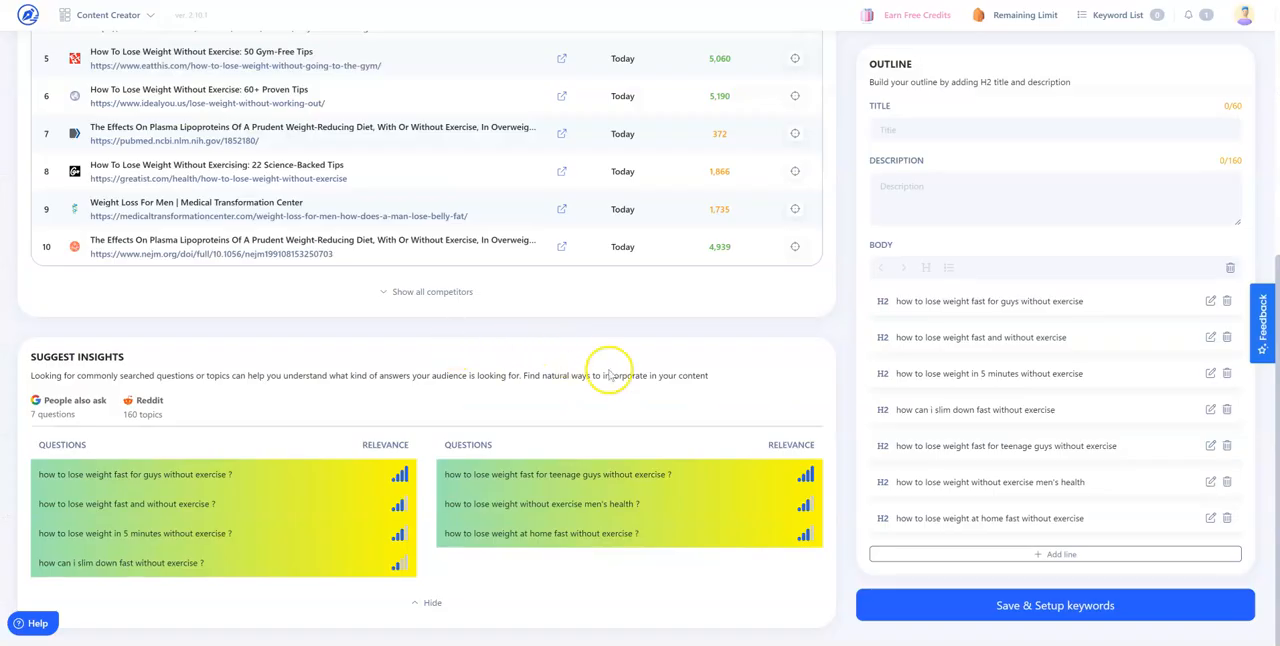
left_click(1000, 554)
key("ctrl+v")
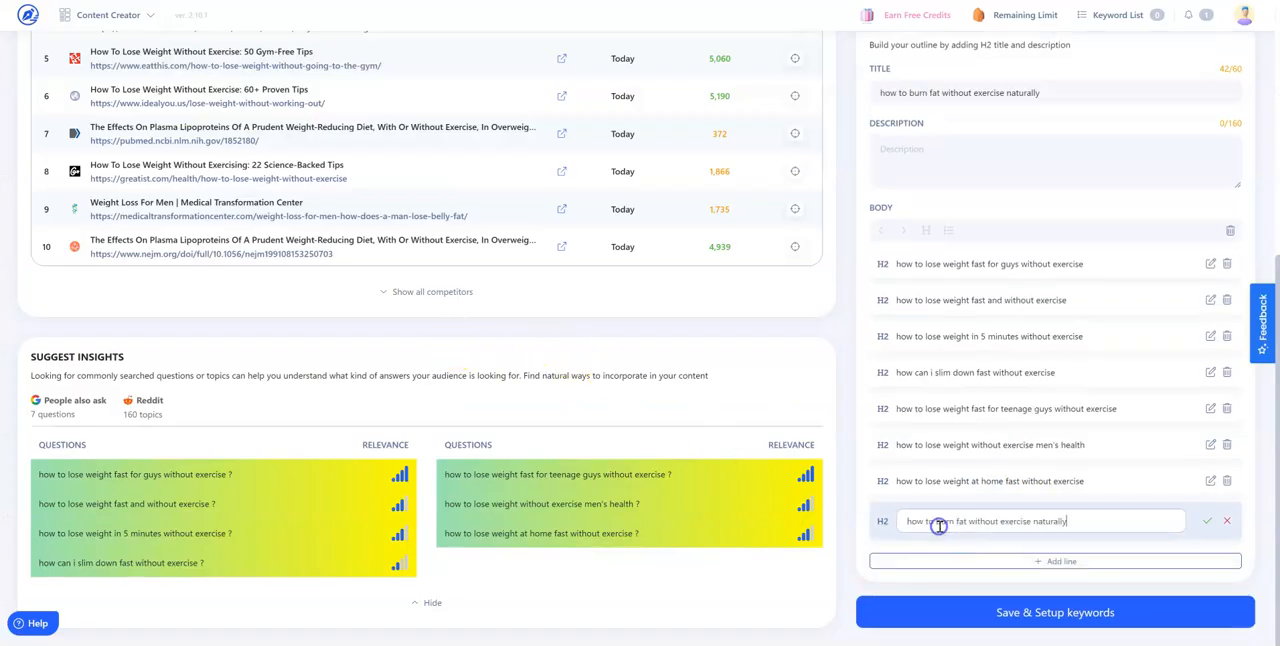
left_click(1020, 551)
Copy "how to lose weight permanently without exercise" from the Excel sheet and add it as another H2 line in the Content Creator outline
key("alt+Tab")
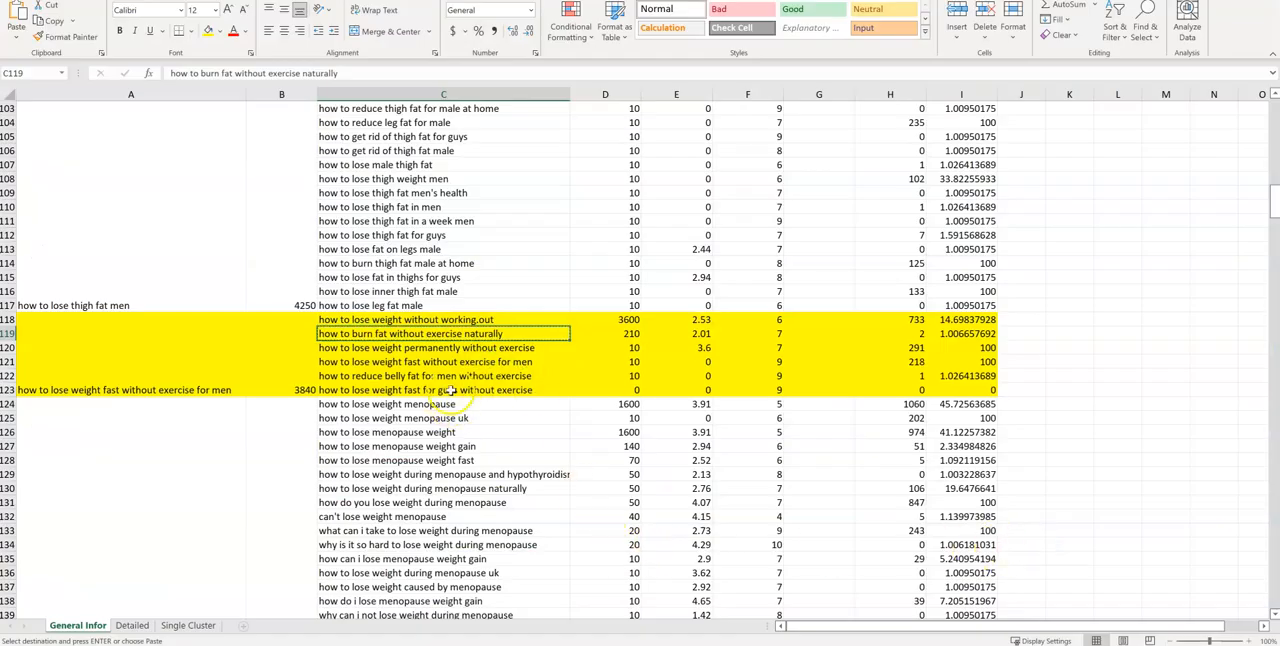
left_click(451, 347)
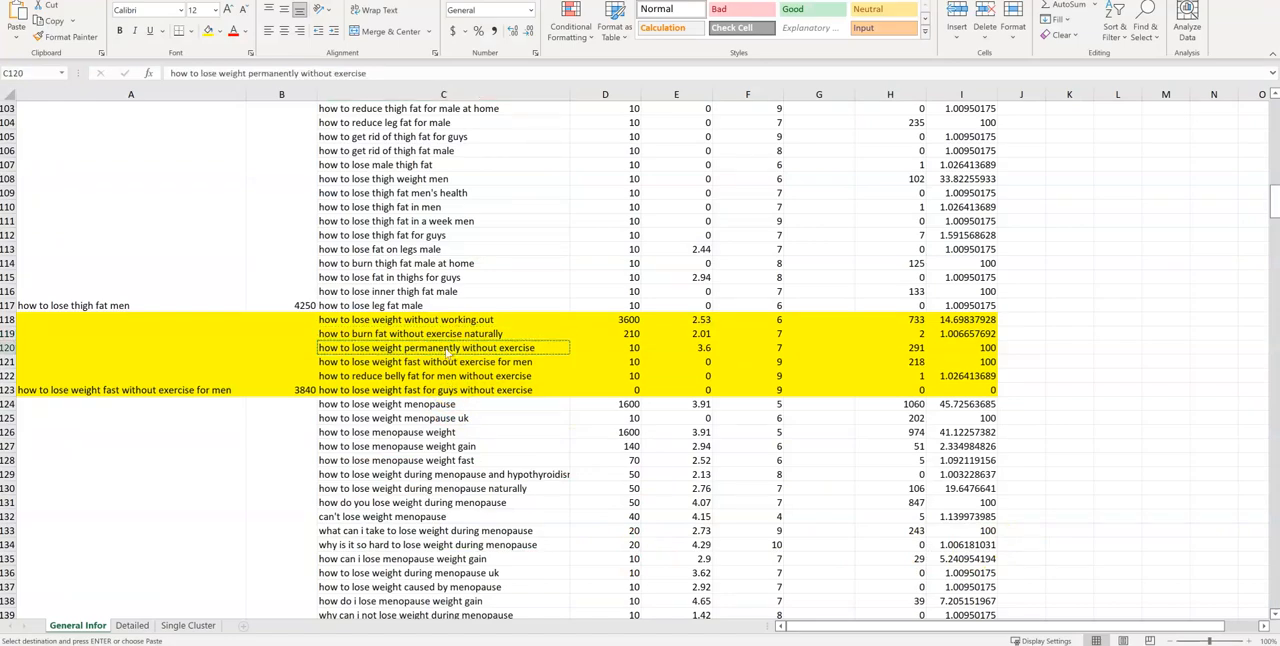
key("alt+Tab")
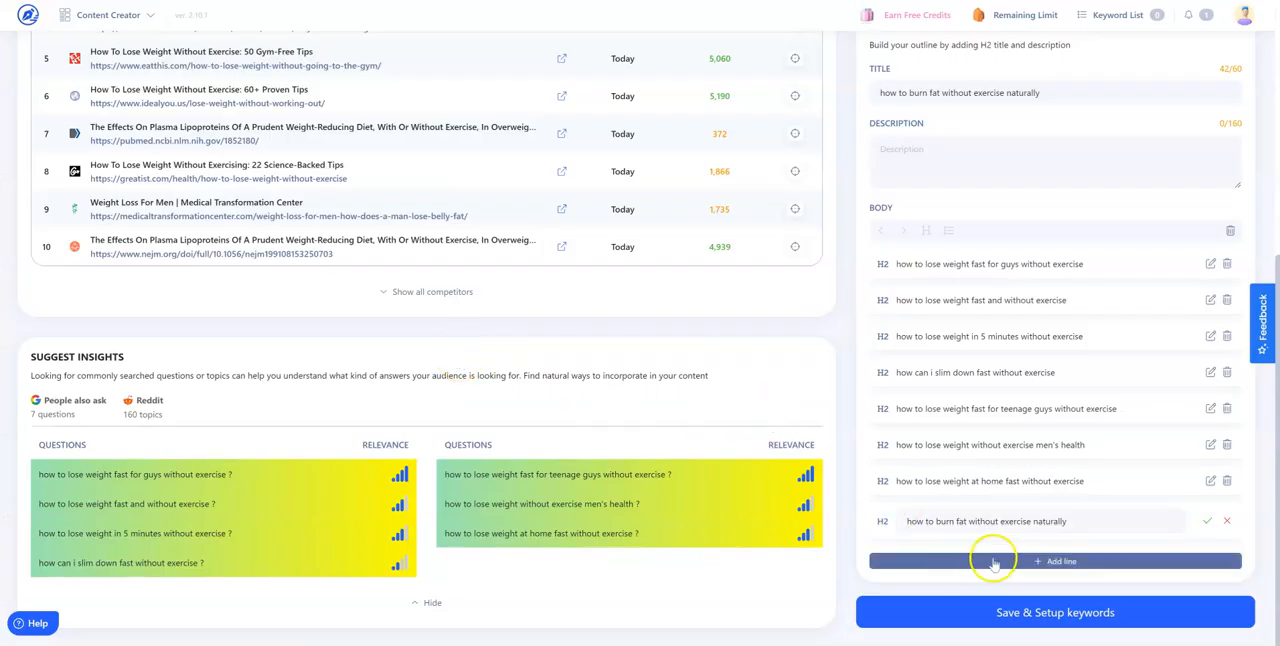
left_click(1205, 525)
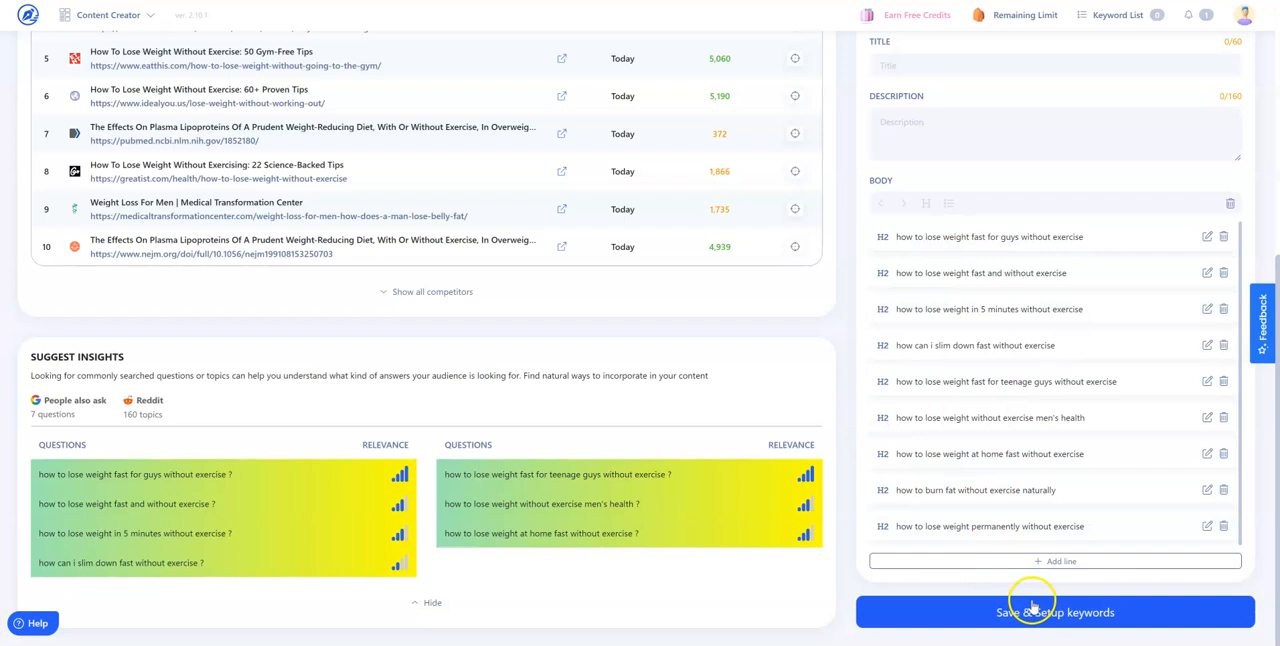
Go to the Keywords to include stage and add the first eleven competitor's keywords, from "weight loss" through "fewer calories"
scroll(866, 378, "up", 5)
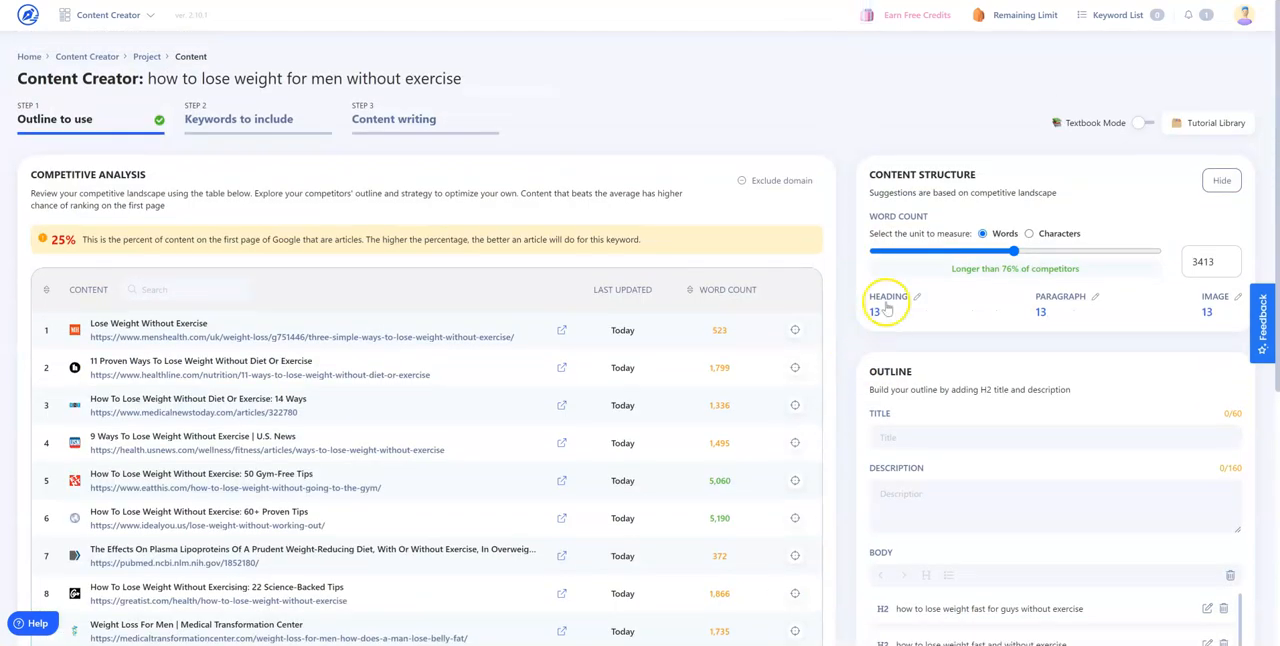
left_click(222, 124)
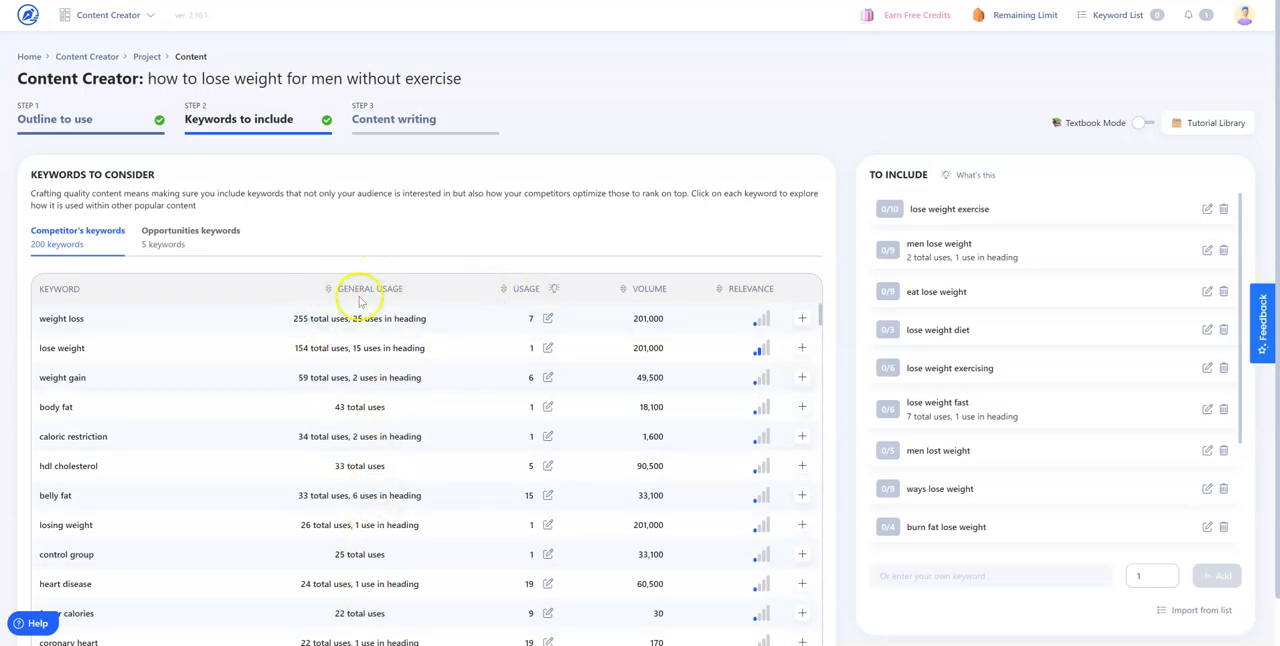
left_click(802, 319)
left_click(802, 348)
left_click(802, 377)
left_click(802, 407)
left_click(802, 436)
left_click(802, 466)
left_click(802, 495)
left_click(802, 524)
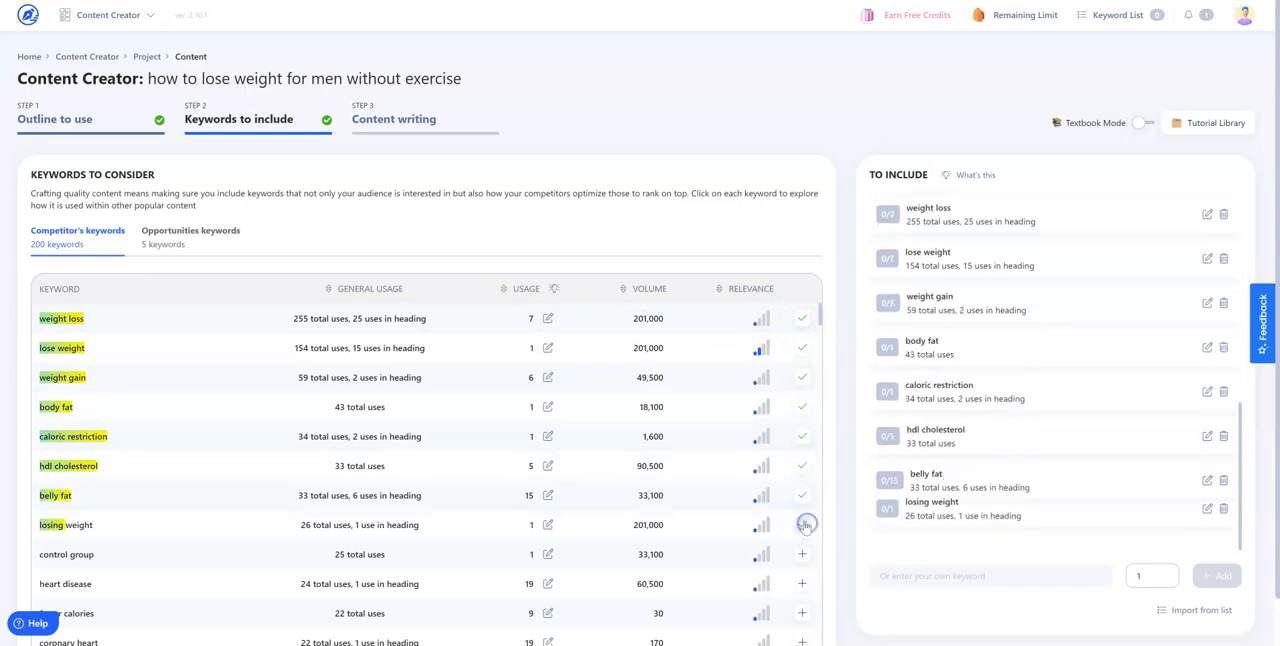
left_click(803, 554)
left_click(802, 584)
left_click(802, 613)
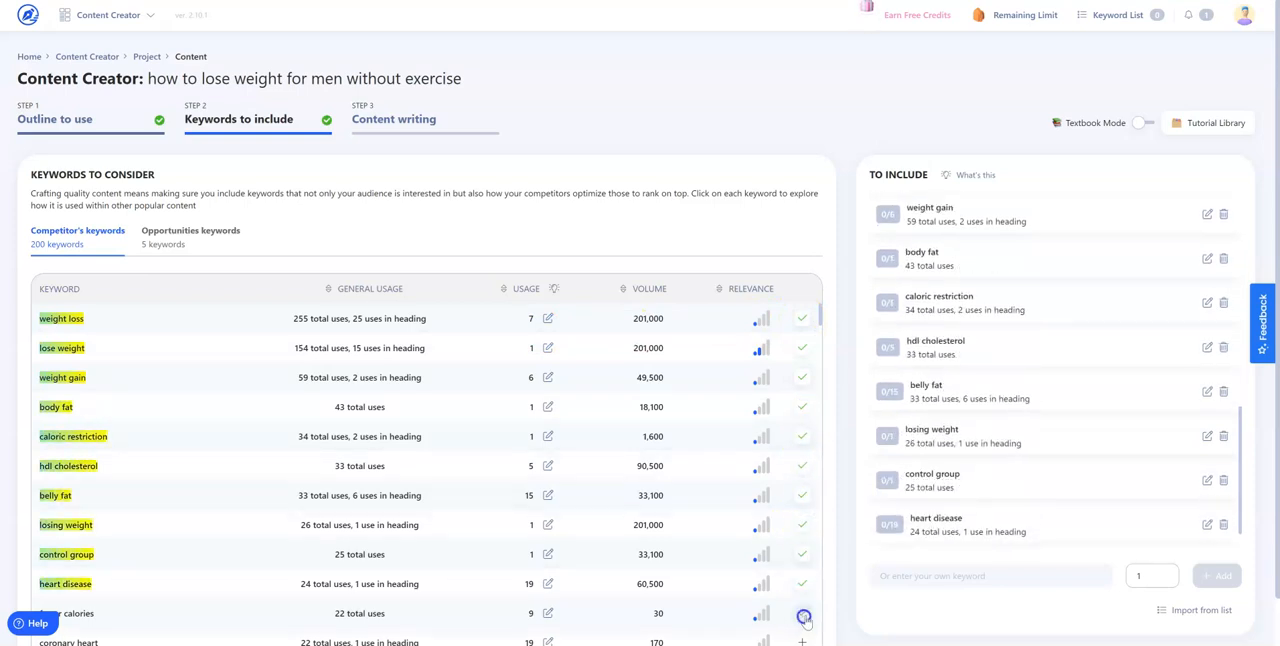
Add the competitor's keywords "coronary heart", "low carb", "physical activity", "cholesterol level" and "health benefits" to the keywords to include
scroll(803, 612, "down", 1)
left_click(802, 509)
left_click(802, 538)
left_click(802, 567)
left_click(803, 597)
left_click(802, 626)
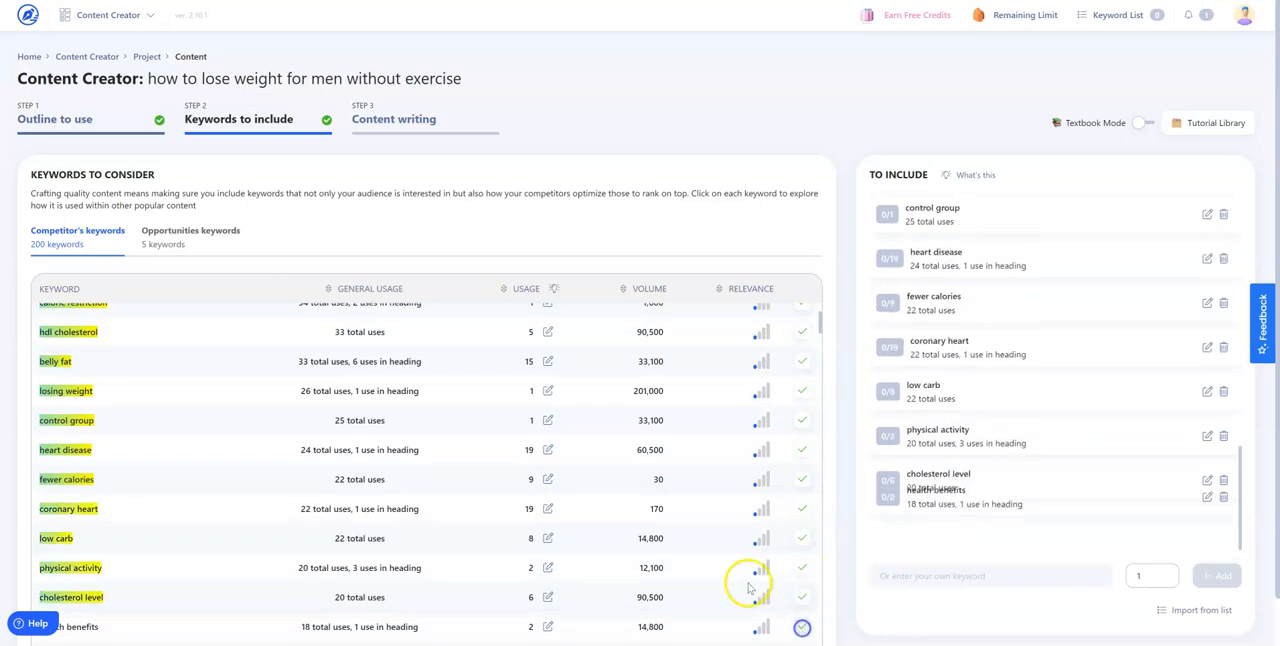
scroll(749, 508, "down", 1)
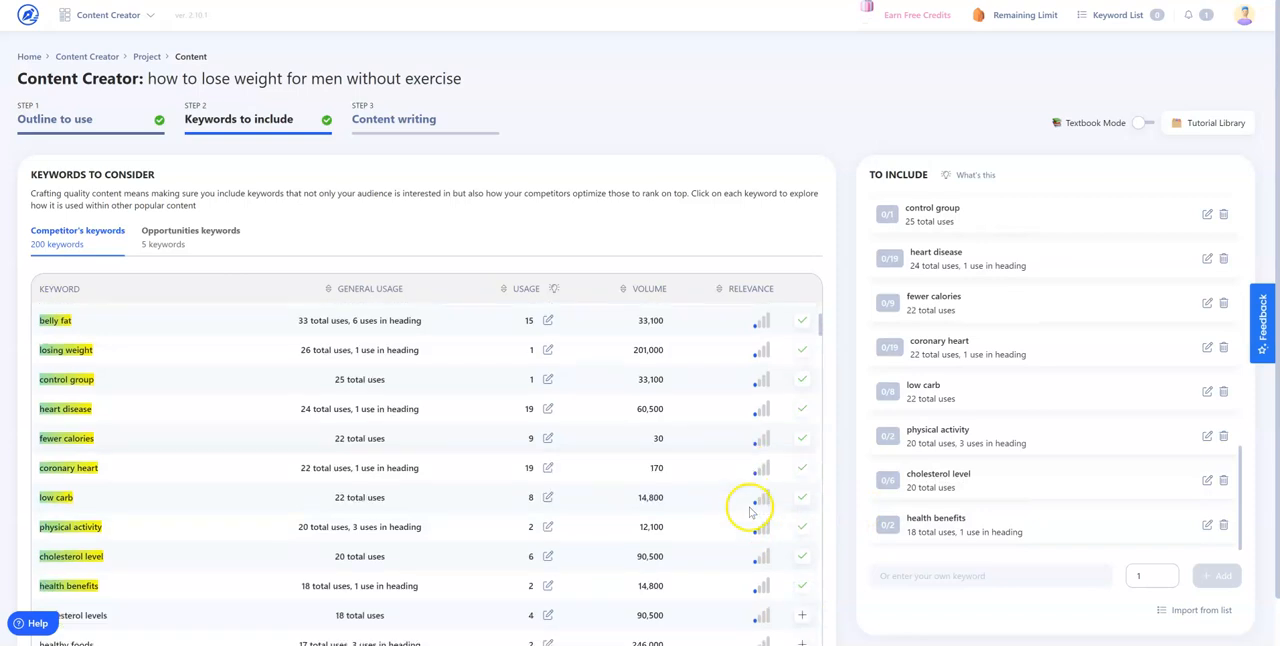
scroll(743, 510, "up", 2)
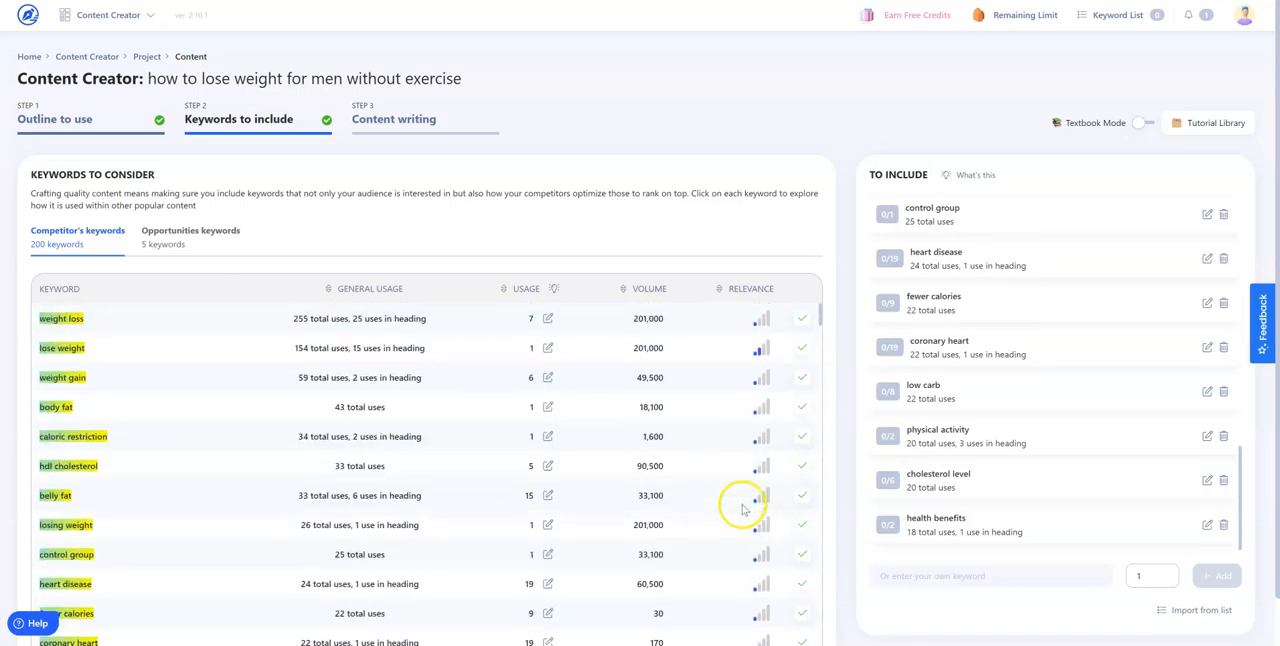
Add all five opportunities keywords to the keywords to include, and save the selection to begin writing
left_click(163, 237)
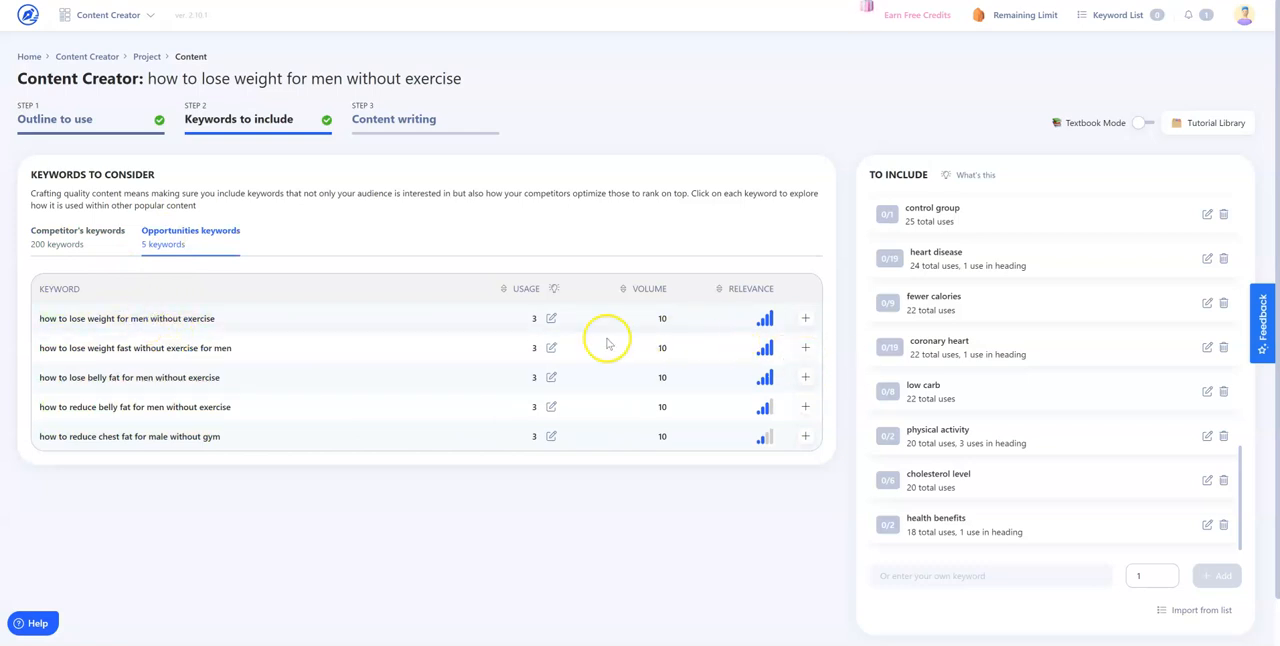
left_click(805, 319)
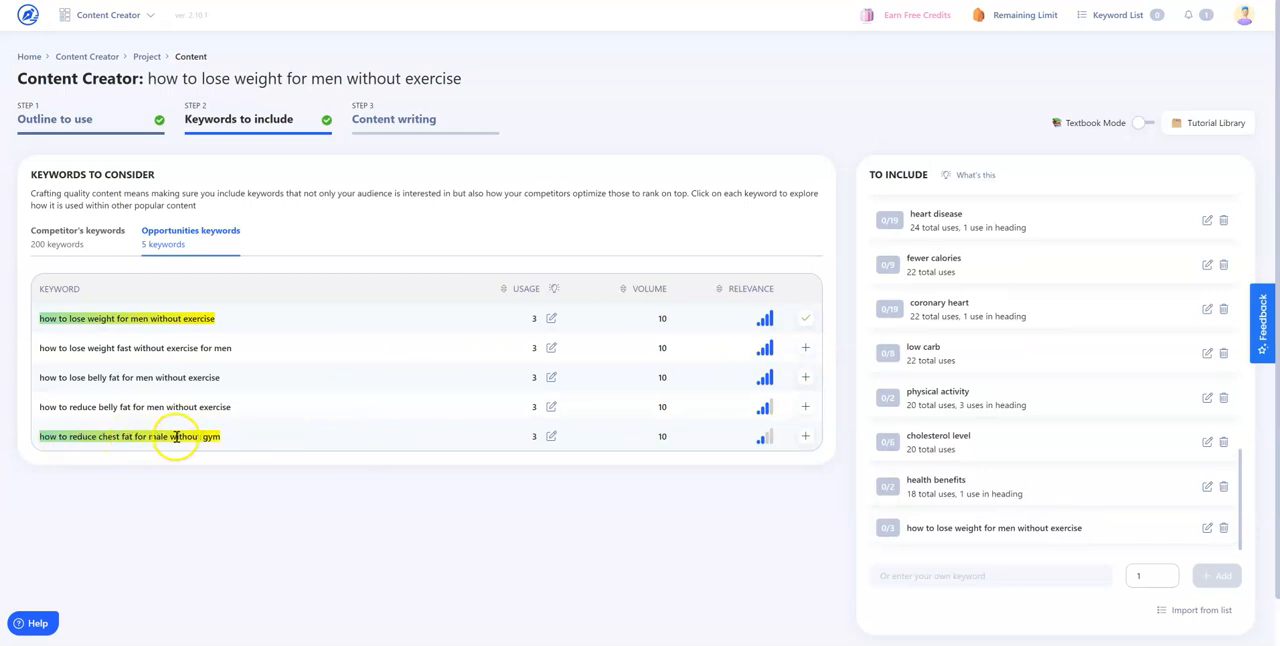
left_click(805, 348)
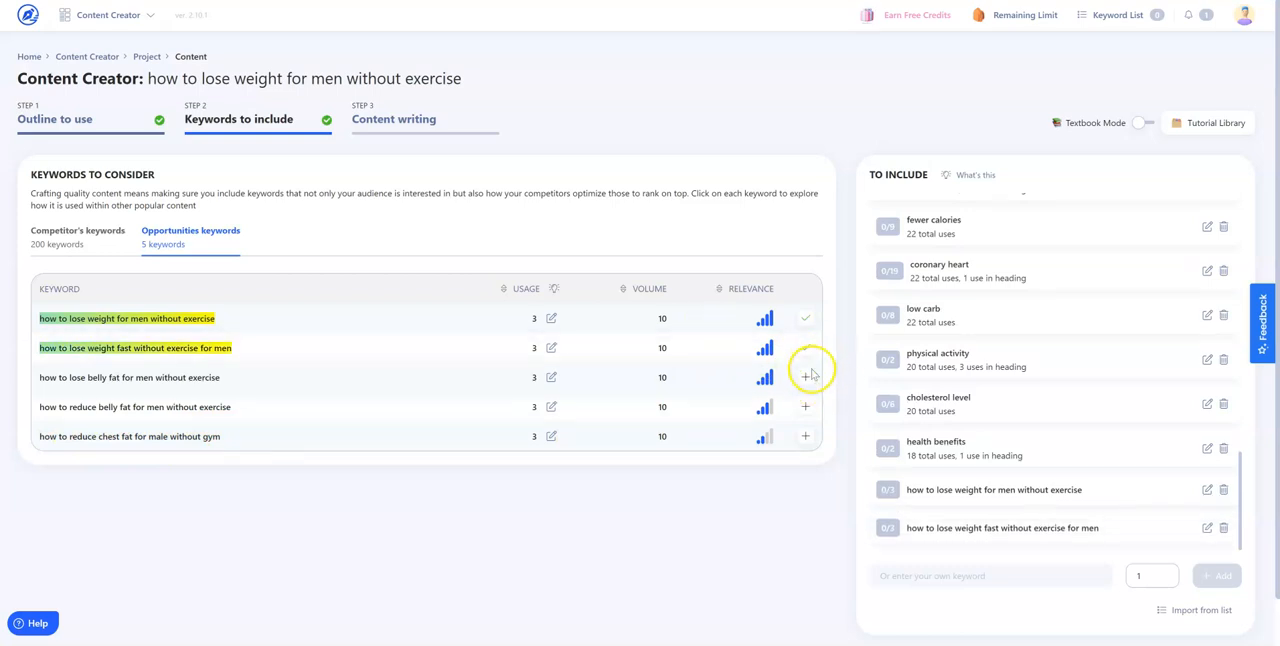
left_click(805, 377)
left_click(805, 407)
left_click(805, 436)
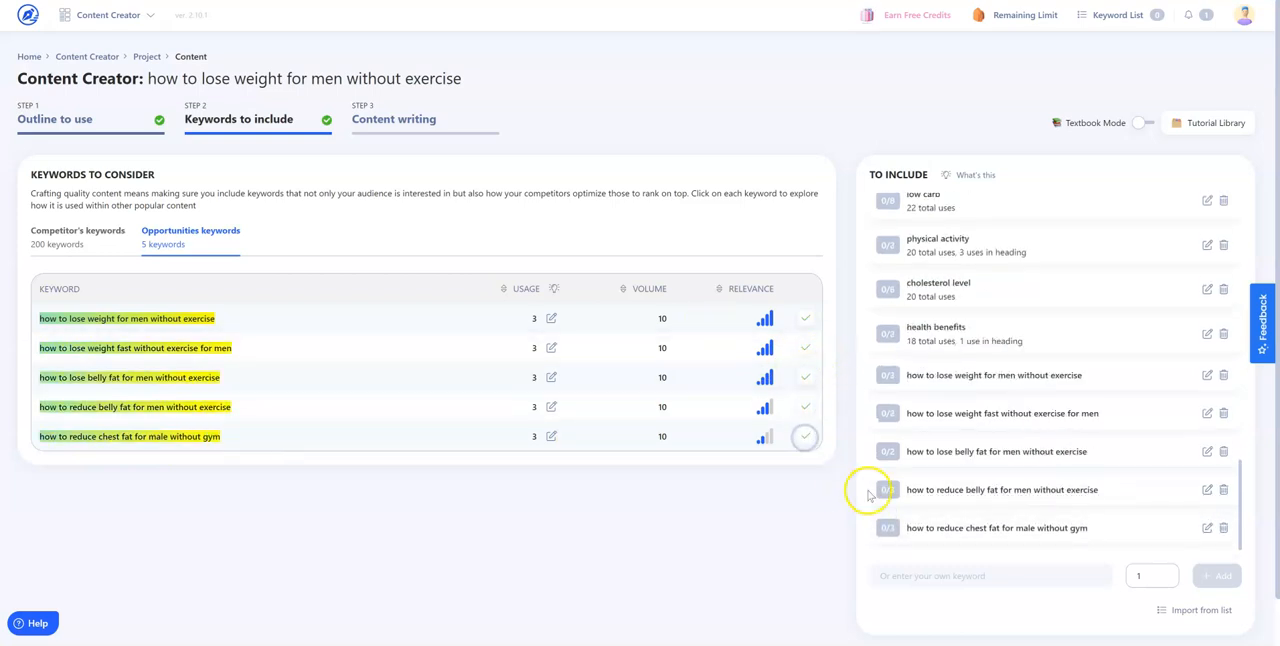
scroll(870, 490, "down", 1)
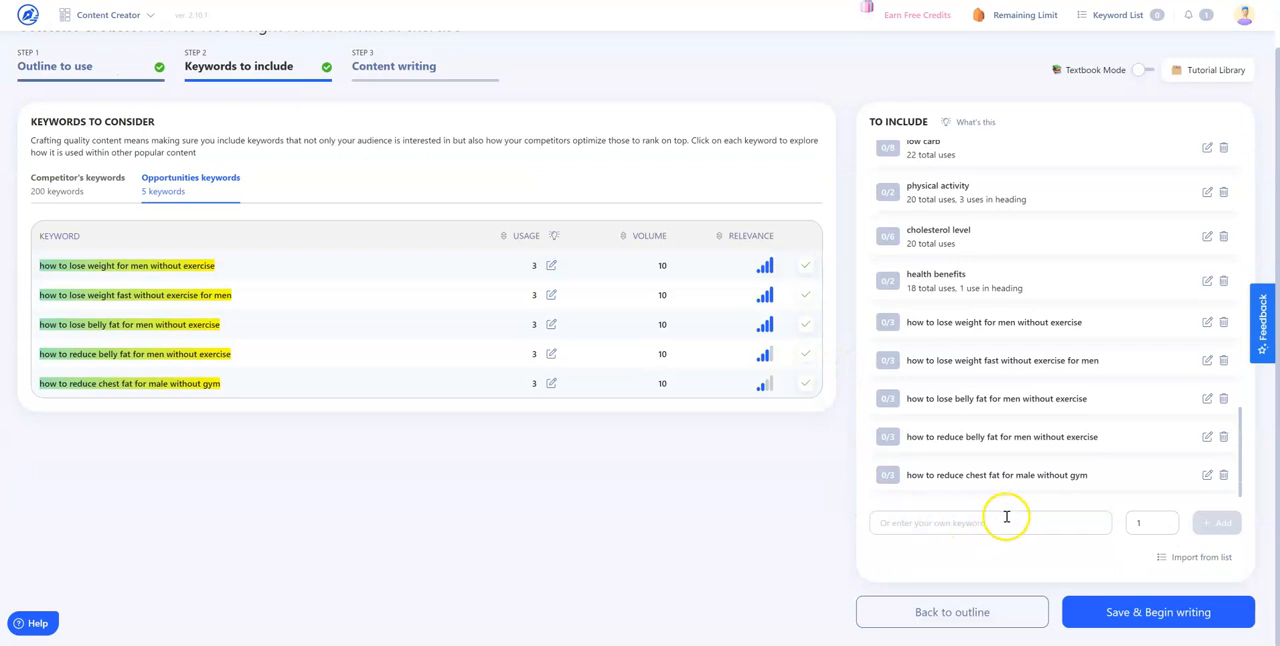
left_click(1171, 606)
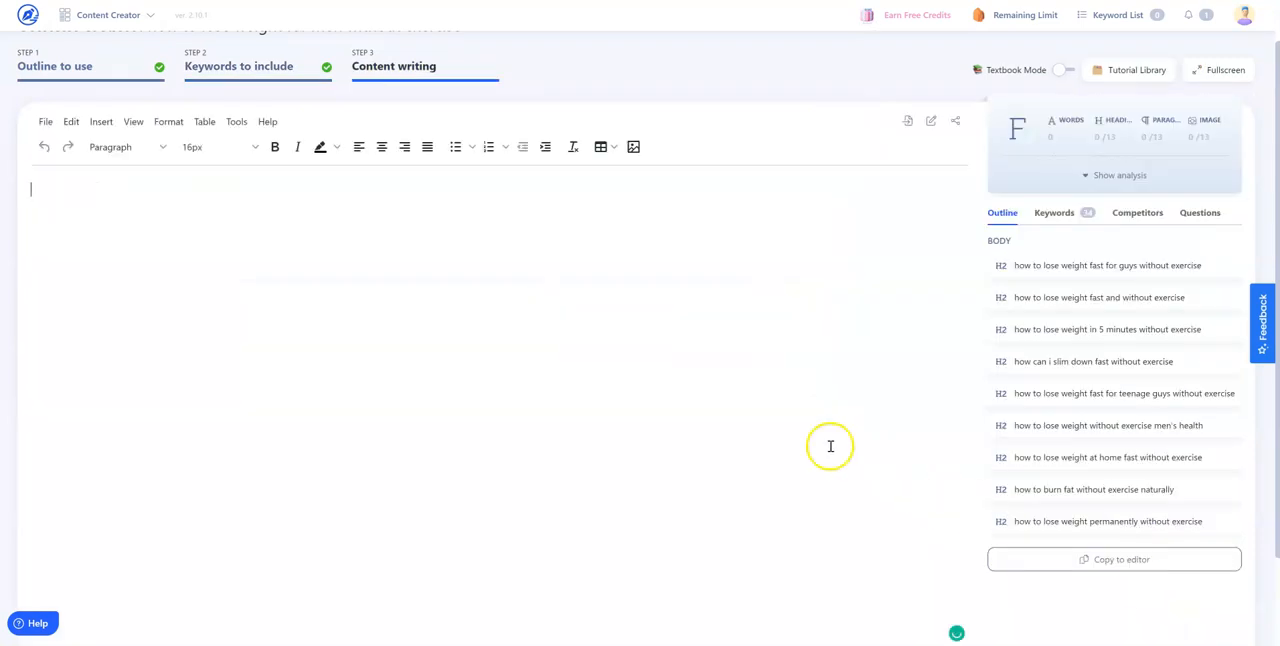
Expand the content analysis beside the empty editor, review its list of problems and collapse it again
left_click(356, 221)
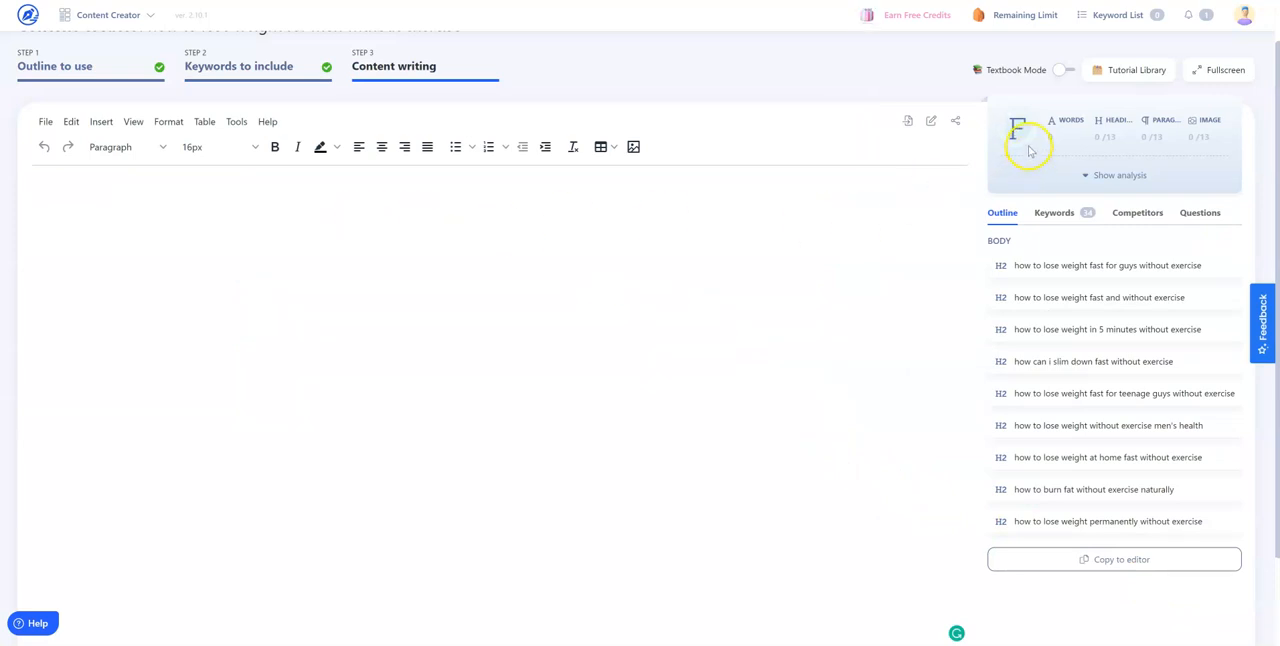
left_click(1100, 174)
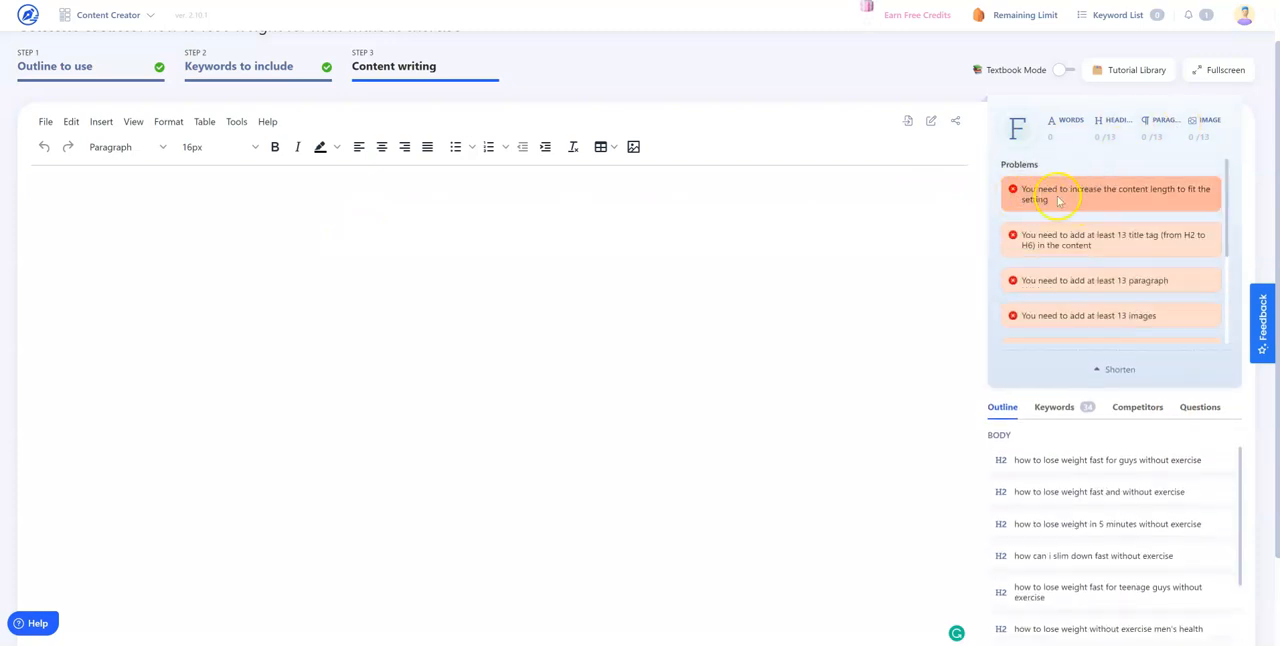
scroll(1111, 300, "down", 2)
scroll(1111, 300, "down", 2)
left_click(1106, 369)
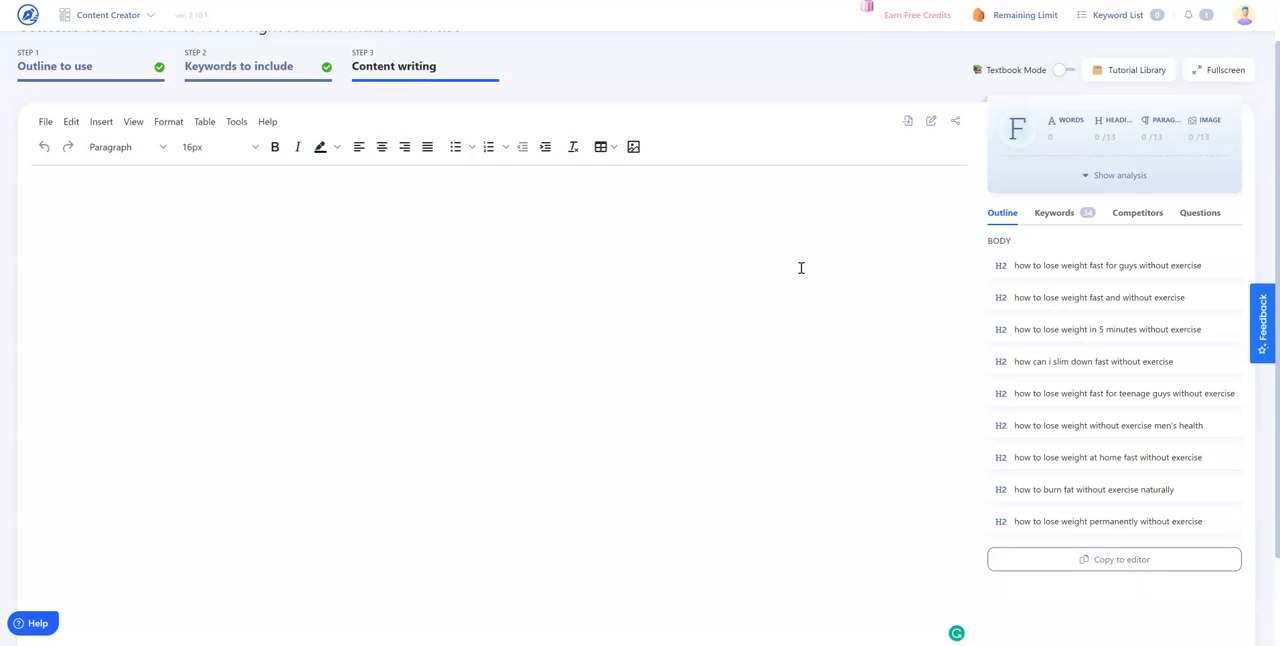
Open the Content writing tutorial video from the Tutorial Library
left_click(387, 207)
left_click(1137, 70)
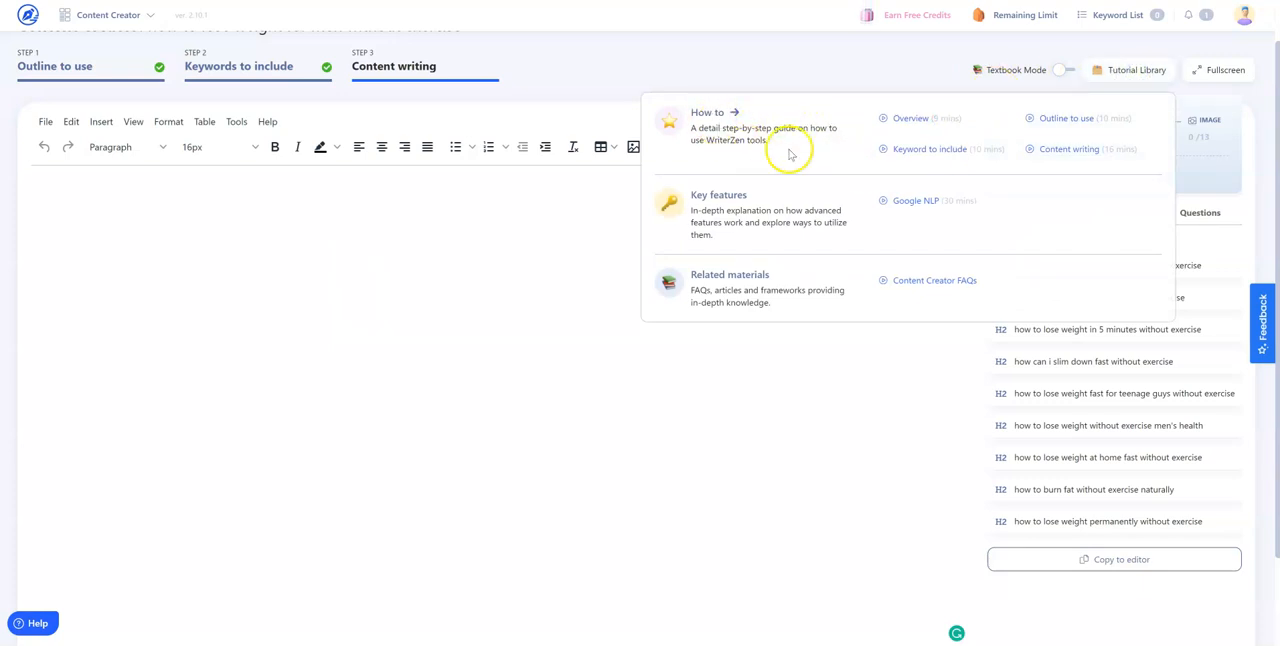
left_click(1082, 149)
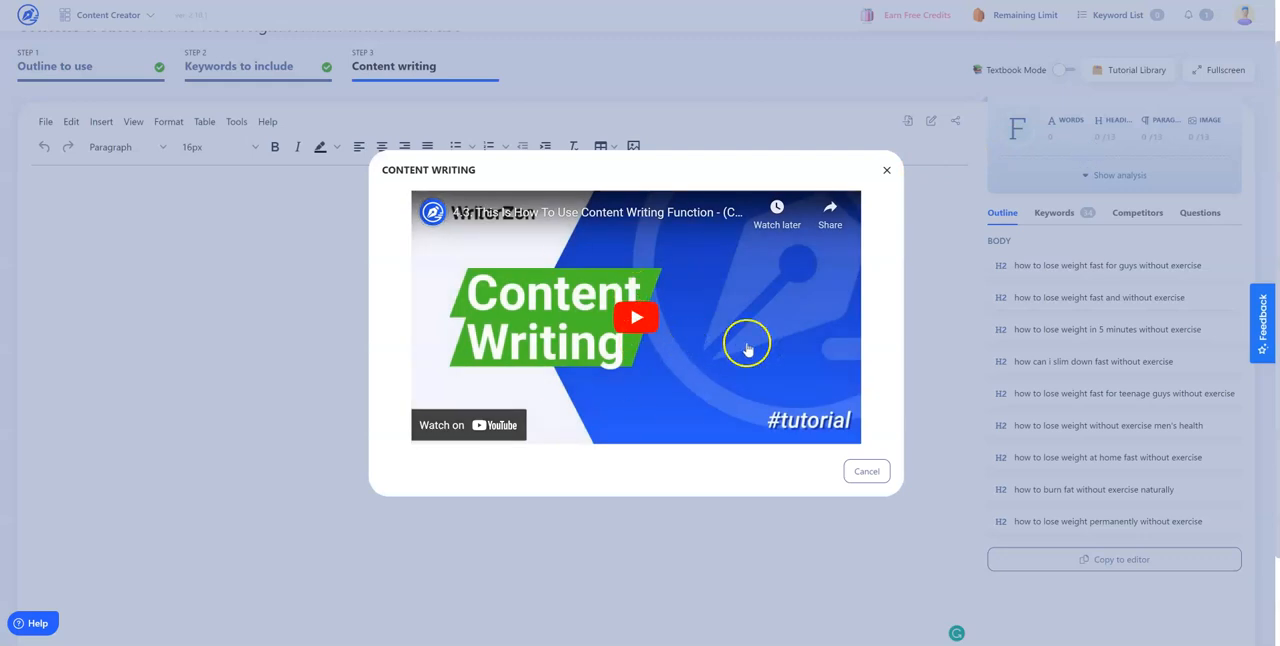
Close the tutorial video and copy the nine H2 outline headings into the empty editor
left_click(886, 171)
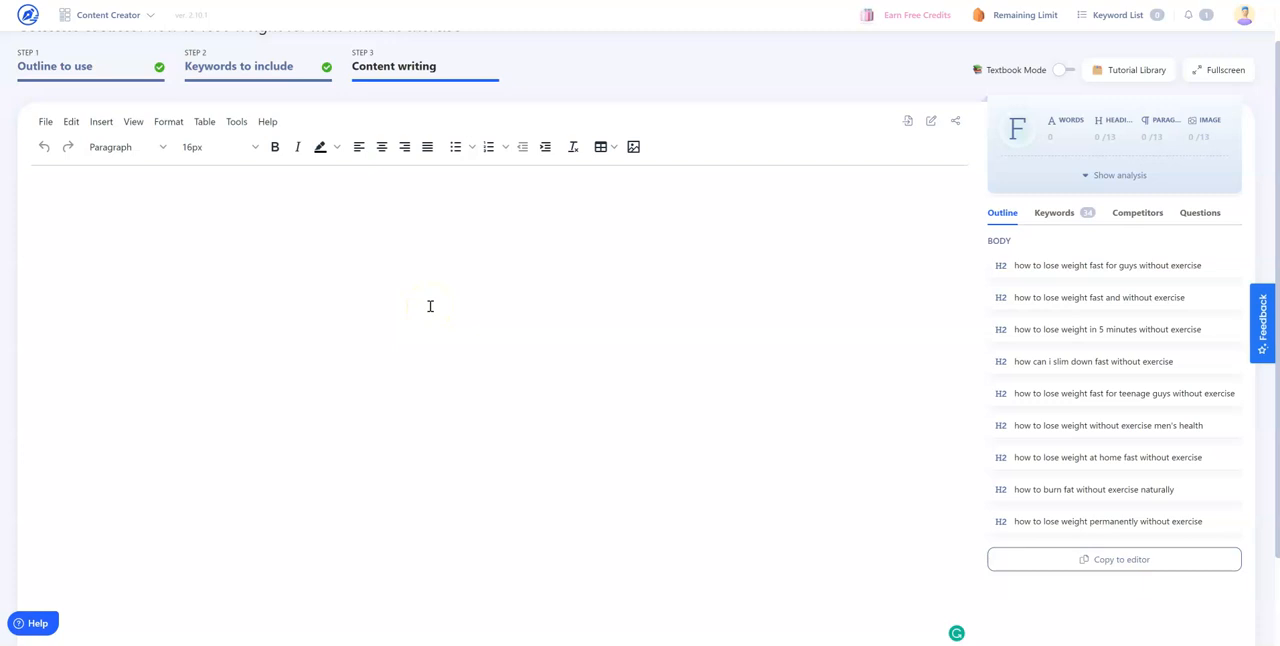
left_click(258, 238)
left_click(1141, 565)
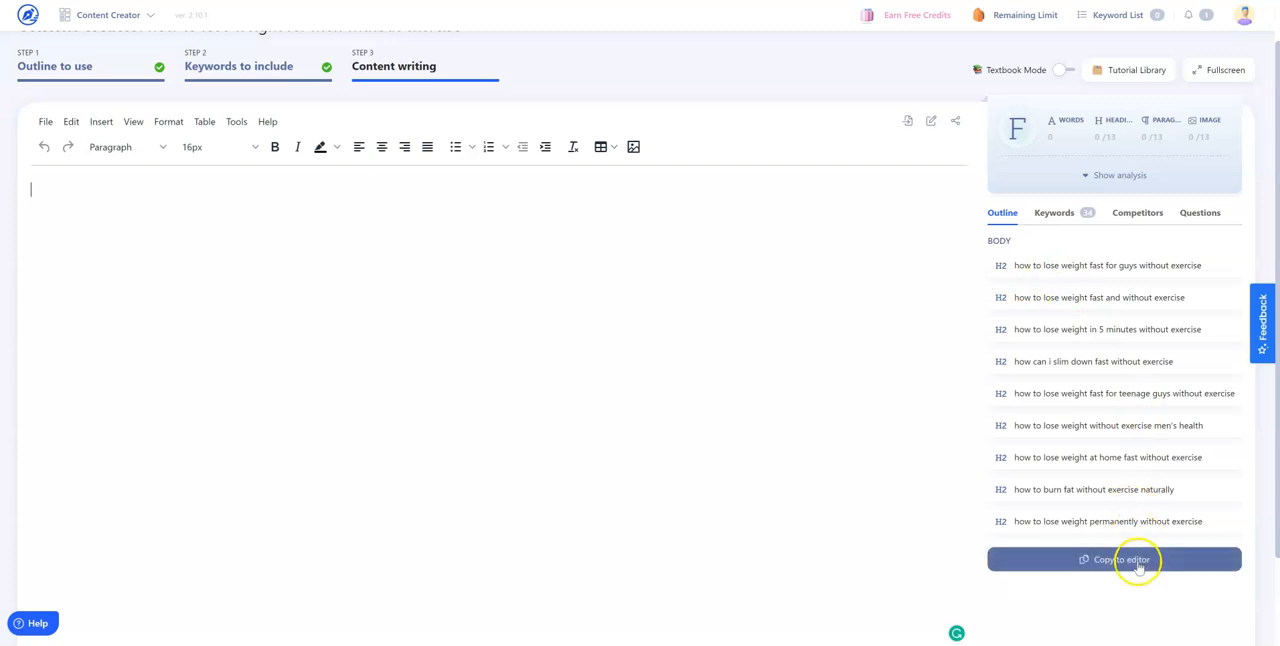
double_click(1073, 265)
left_click(1123, 560)
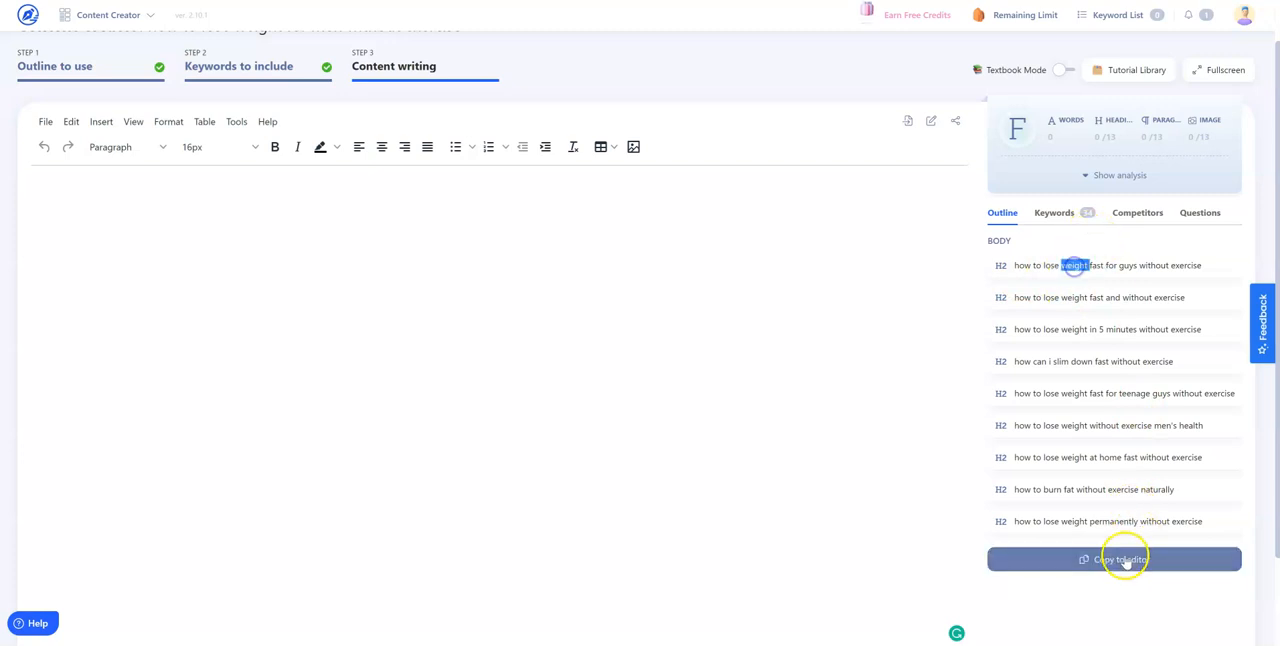
left_click(309, 187)
left_click(244, 208)
left_click(334, 201)
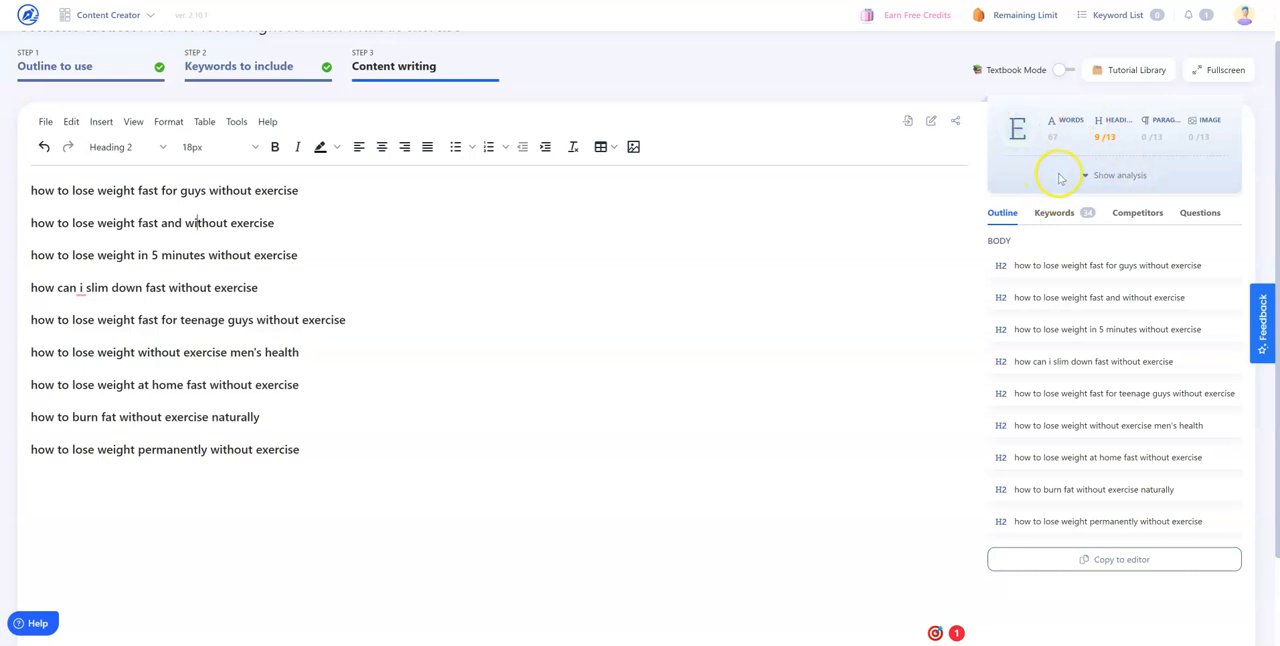
Show the keywords to include and write "lose weight exercise" as a paragraph under the first heading
left_click(1054, 212)
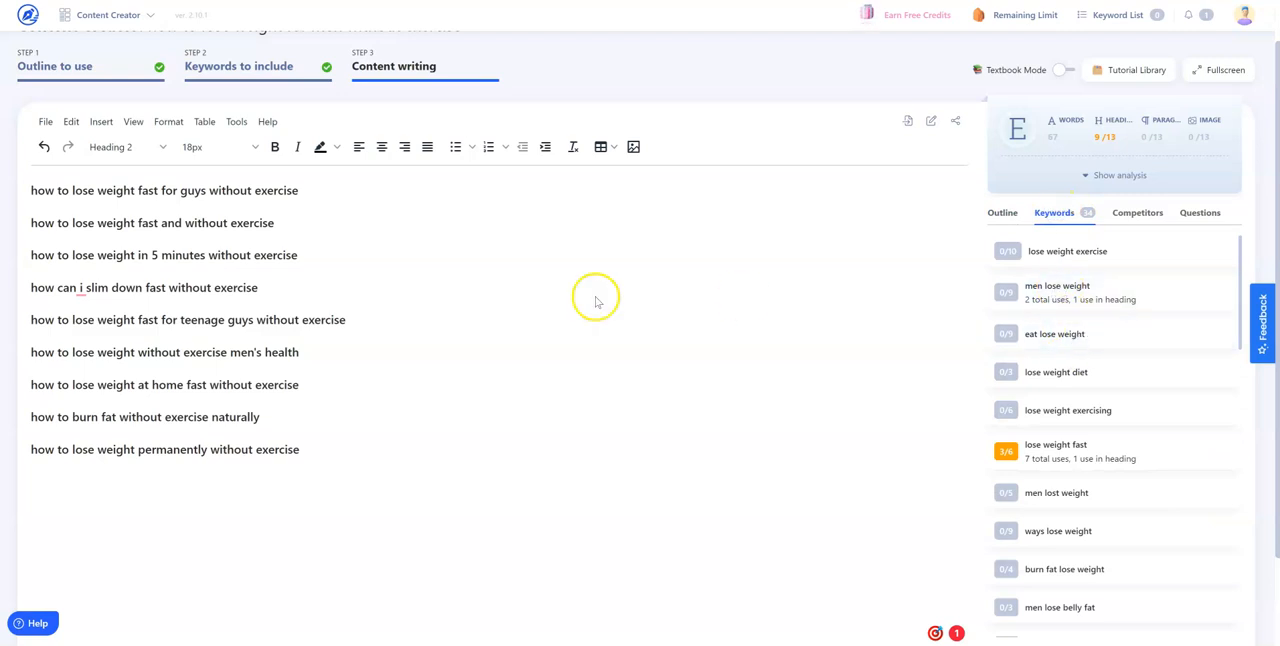
left_click(314, 193)
key("Return")
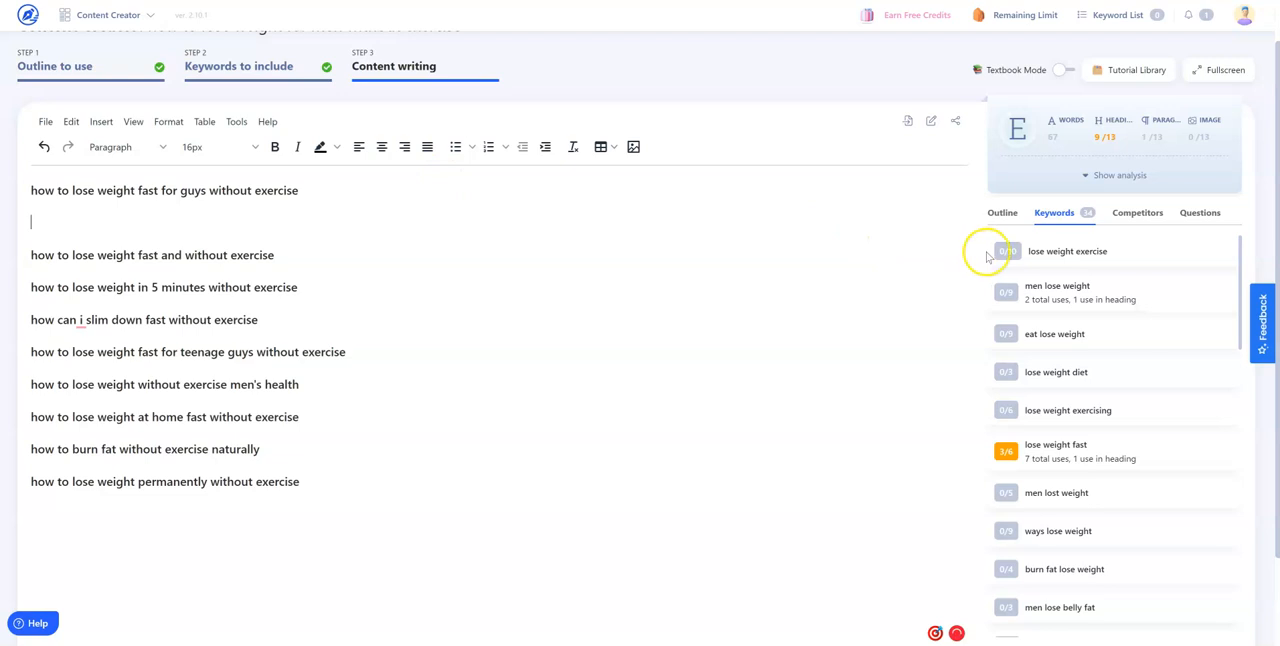
left_click(86, 205)
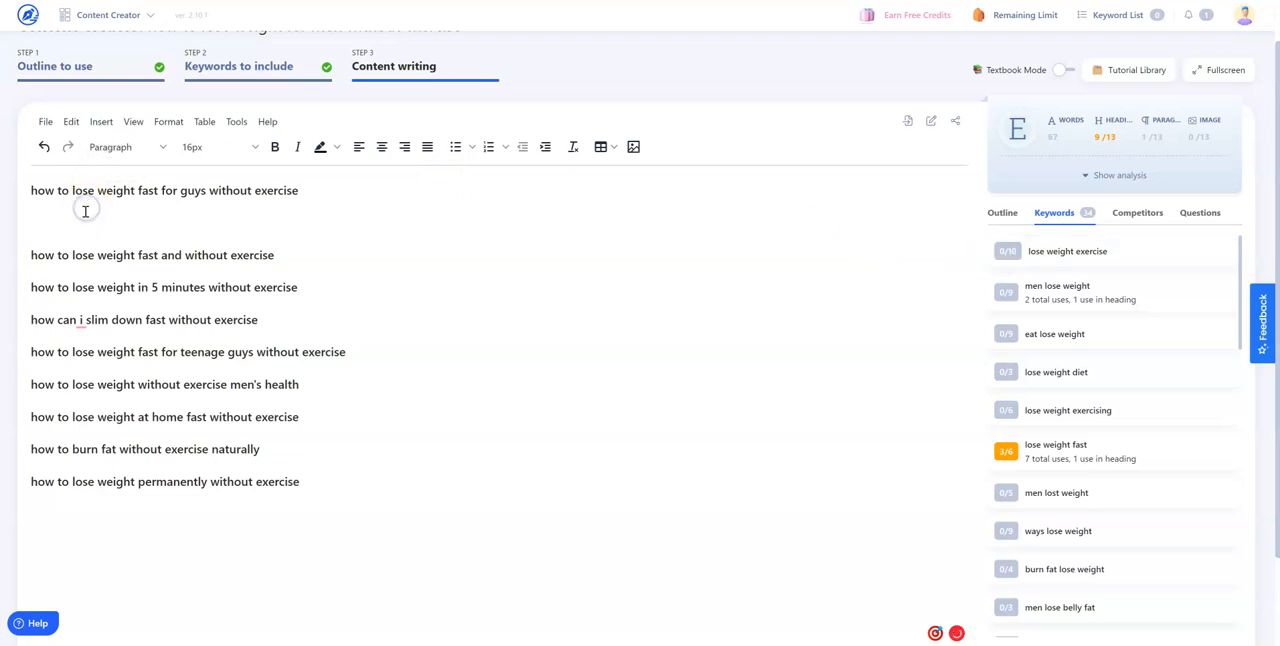
type("lose wew")
type("ght exercise")
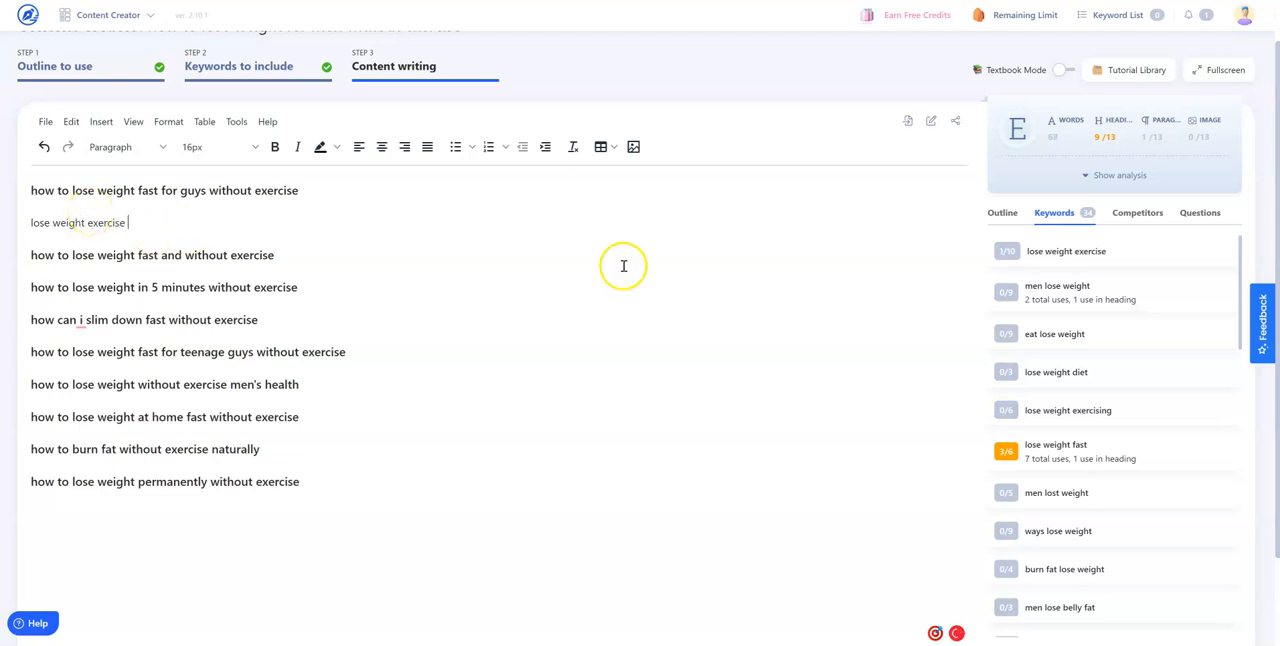
Duplicate the "lose weight exercise" paragraph under the first heading until there are nine copies on separate lines
left_click_drag(128, 222, 23, 223)
key("ctrl+c")
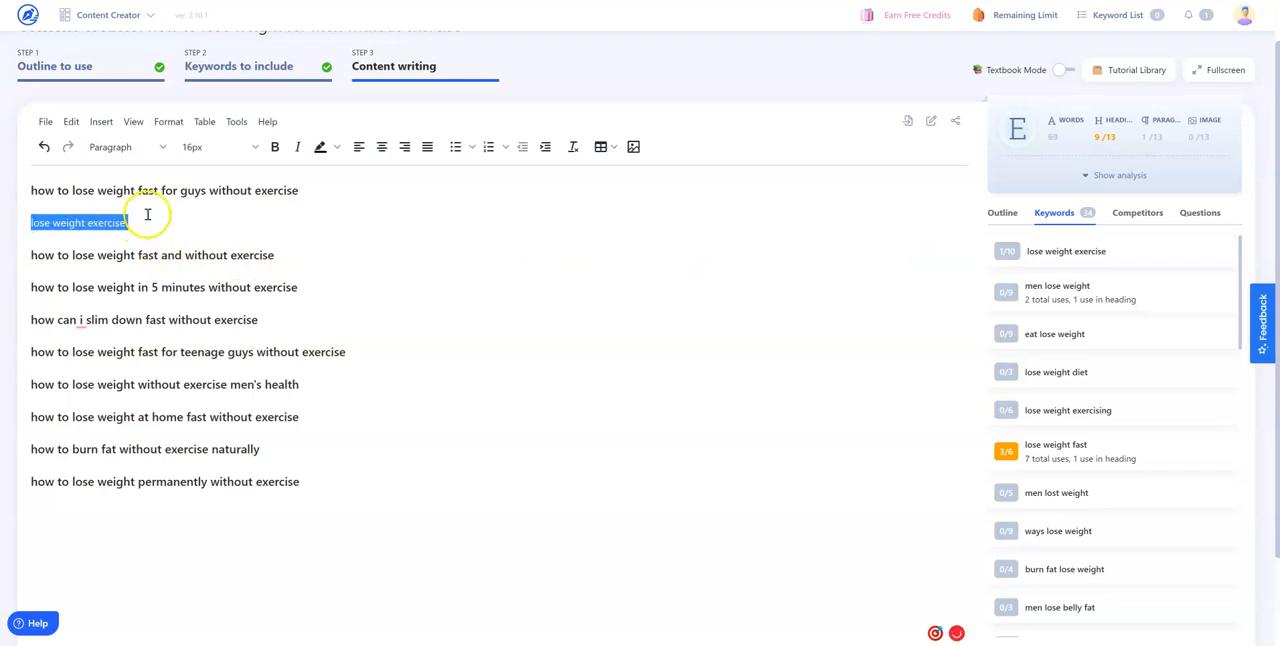
key("Return")
key("ctrl+v")
key("Return")
key("ctrl+v")
key("Return")
key("ctrl+v")
key("Return")
key("ctrl+v")
key("Return")
key("ctrl+v")
key("Return")
key("ctrl+v")
key("Return")
key("ctrl+v")
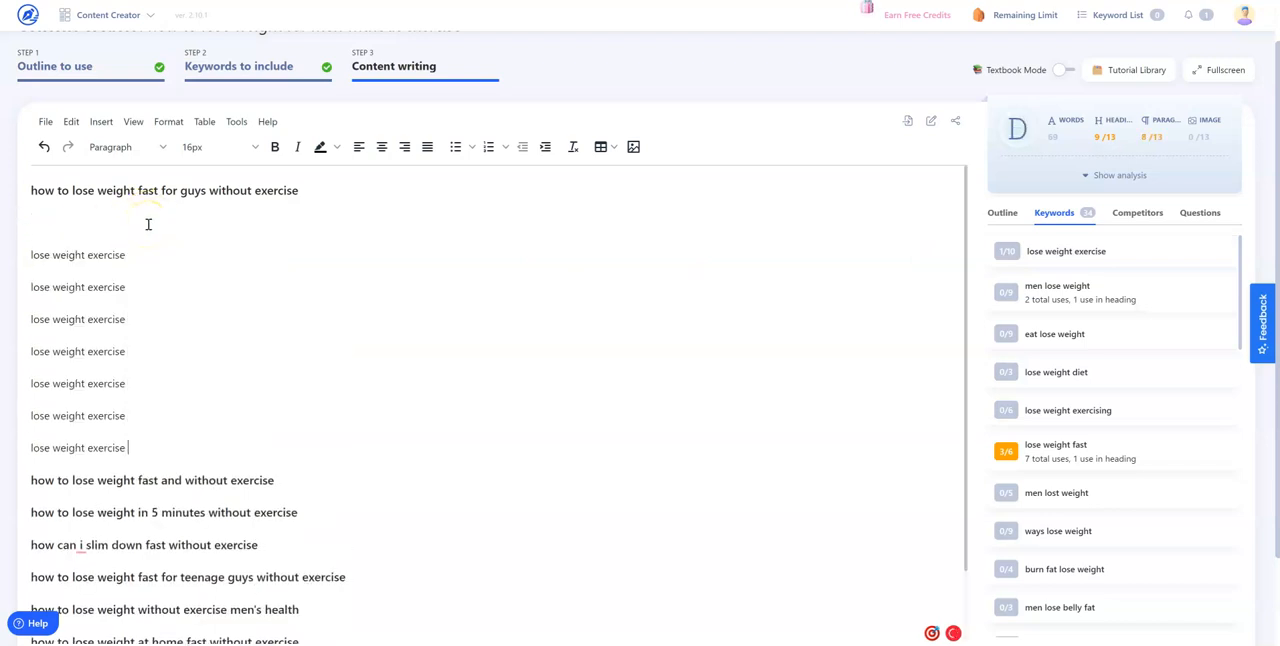
key("Return")
key("ctrl+v")
left_click(218, 233)
key("ctrl+v")
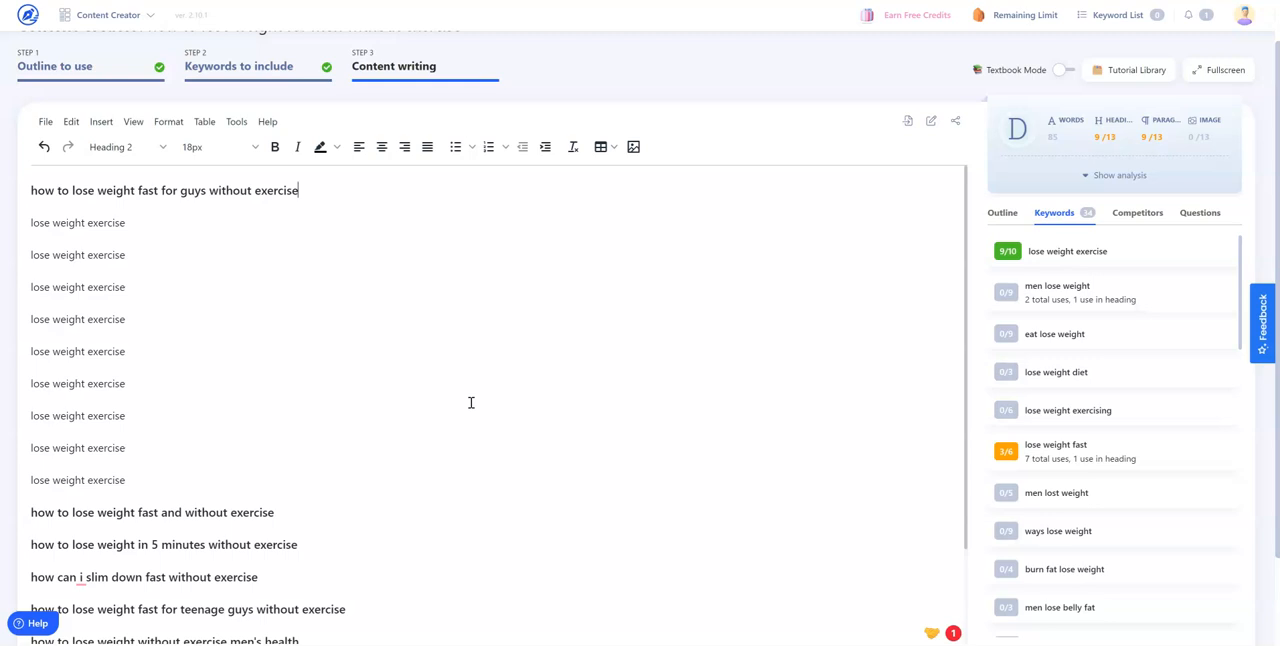
Review the usage counts in the keyword list, and check the problems and improvements in the content analysis
scroll(1109, 394, "down", 8)
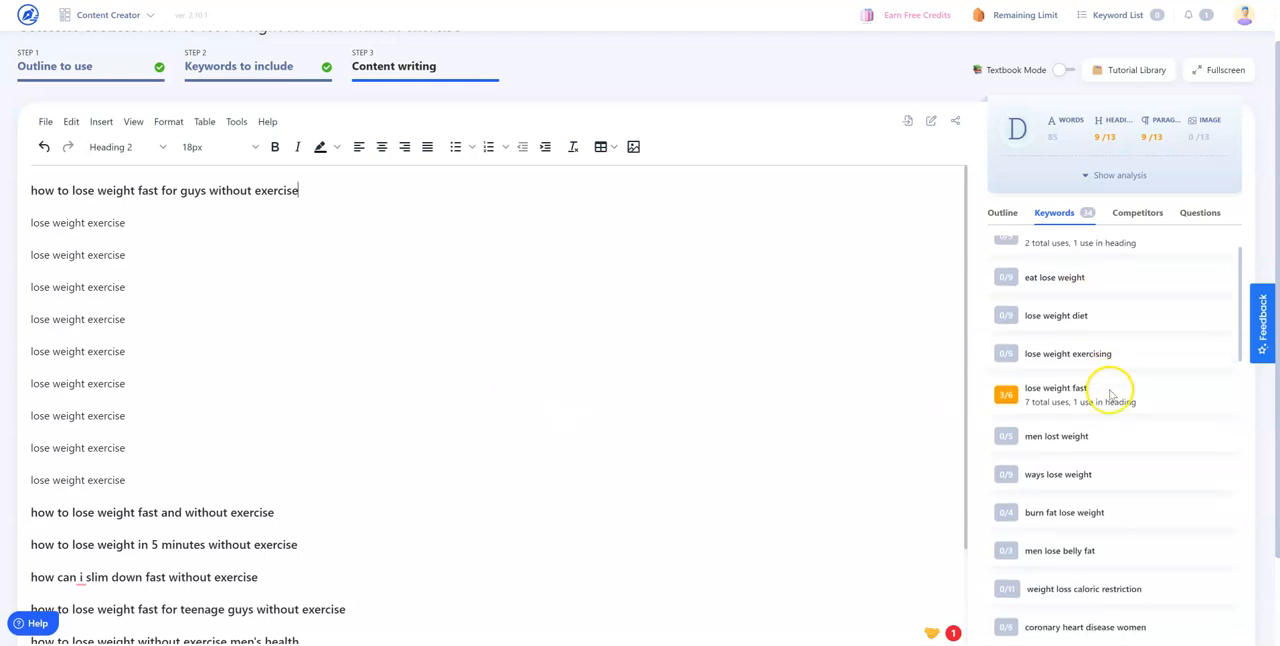
scroll(1115, 414, "down", 10)
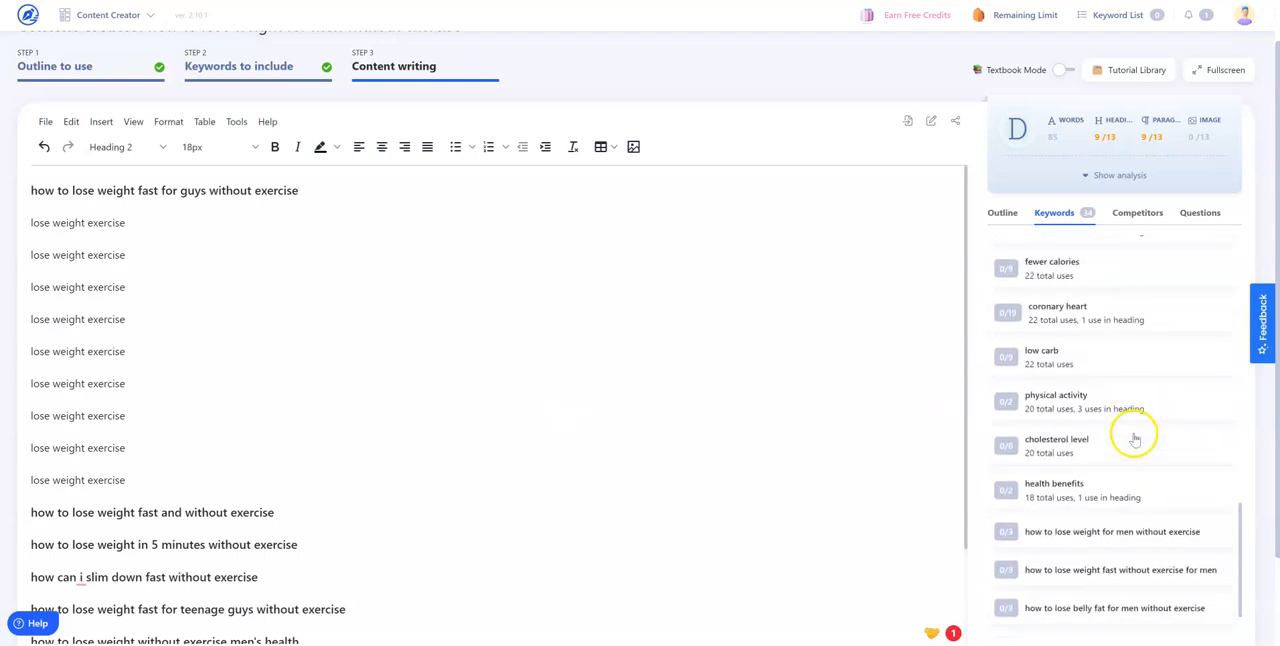
scroll(1136, 438, "up", 3)
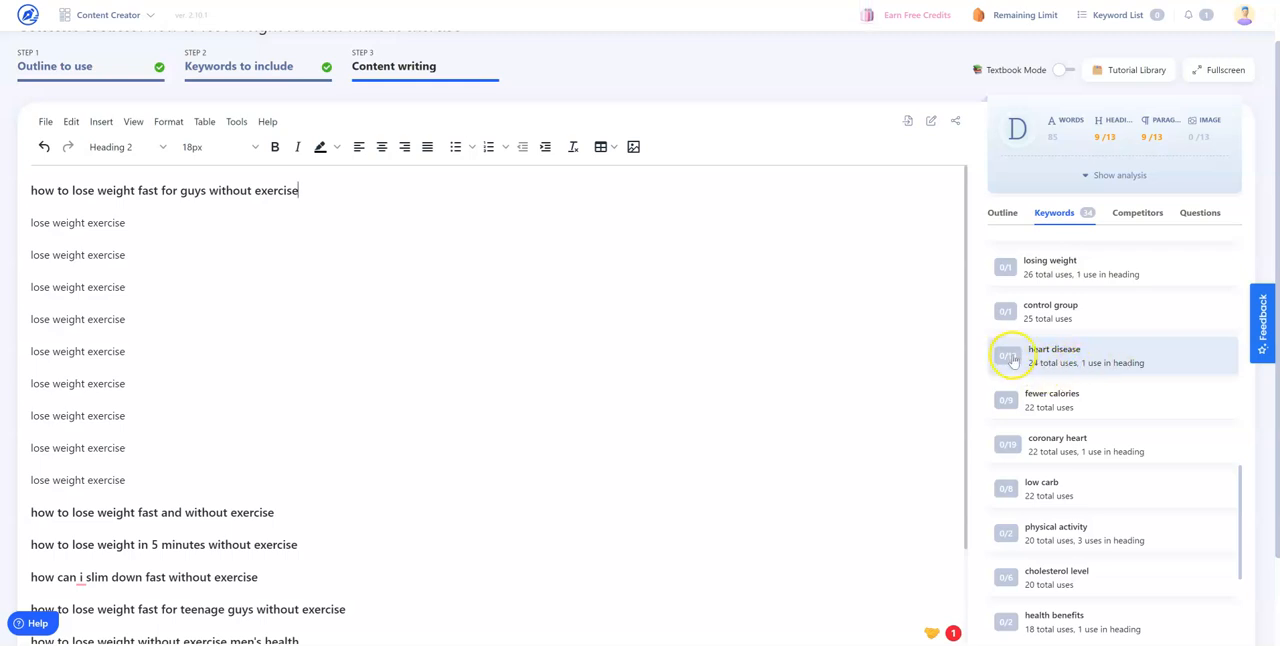
scroll(1095, 343, "up", 1)
scroll(1095, 340, "up", 5)
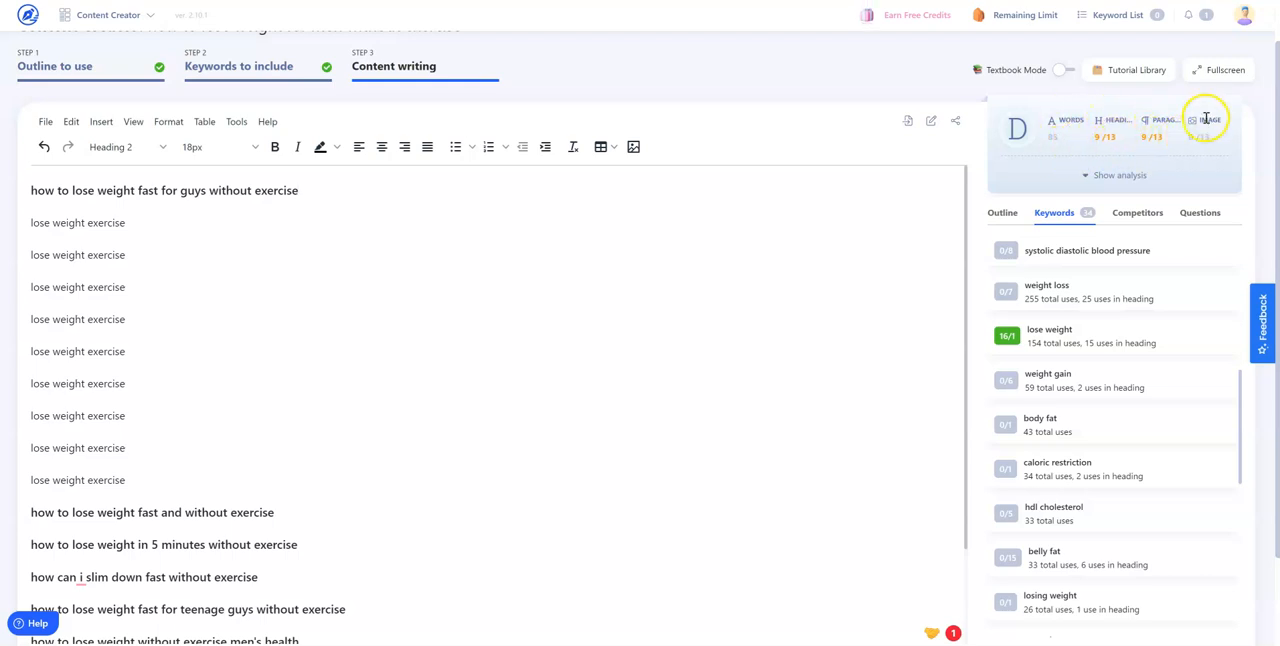
left_click(1096, 178)
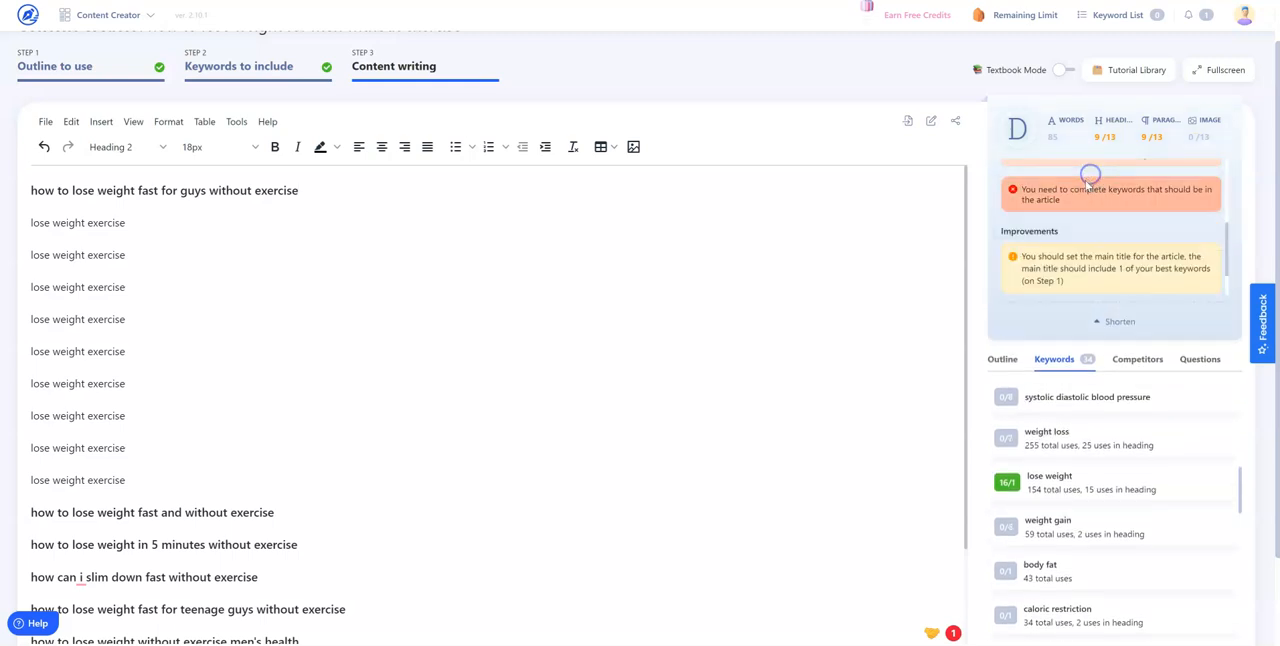
left_click(1101, 372)
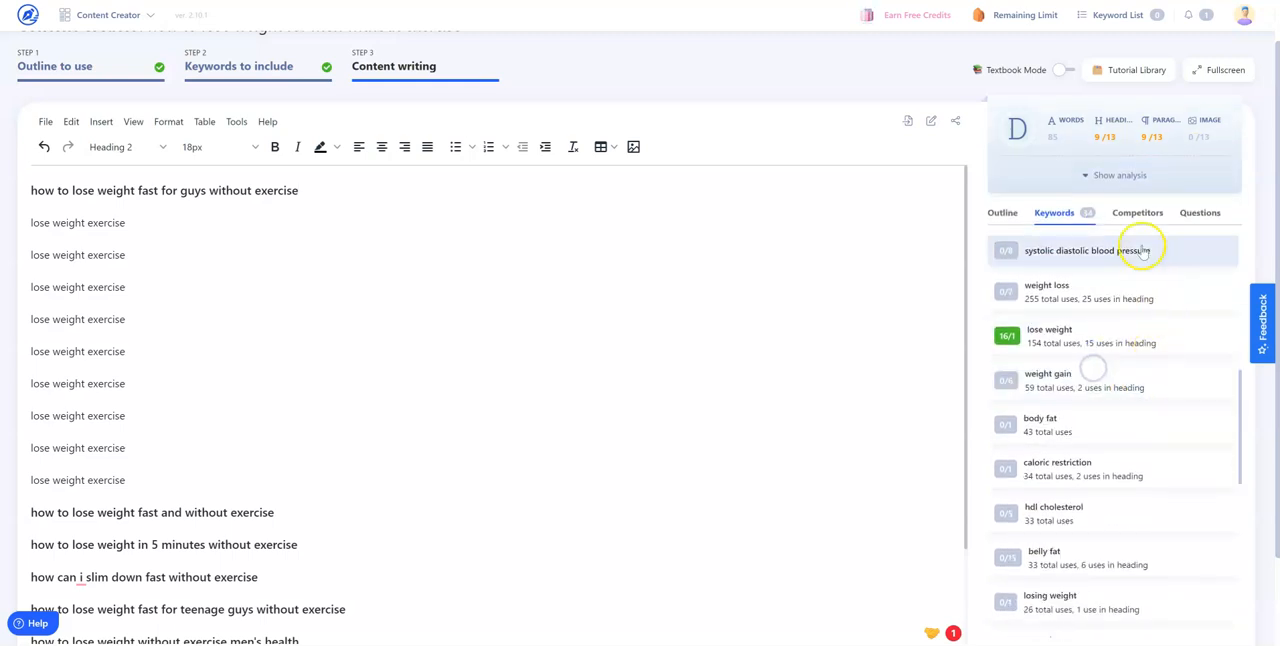
Review the ranked competitor articles and the People also ask questions beside the editor
left_click(1136, 212)
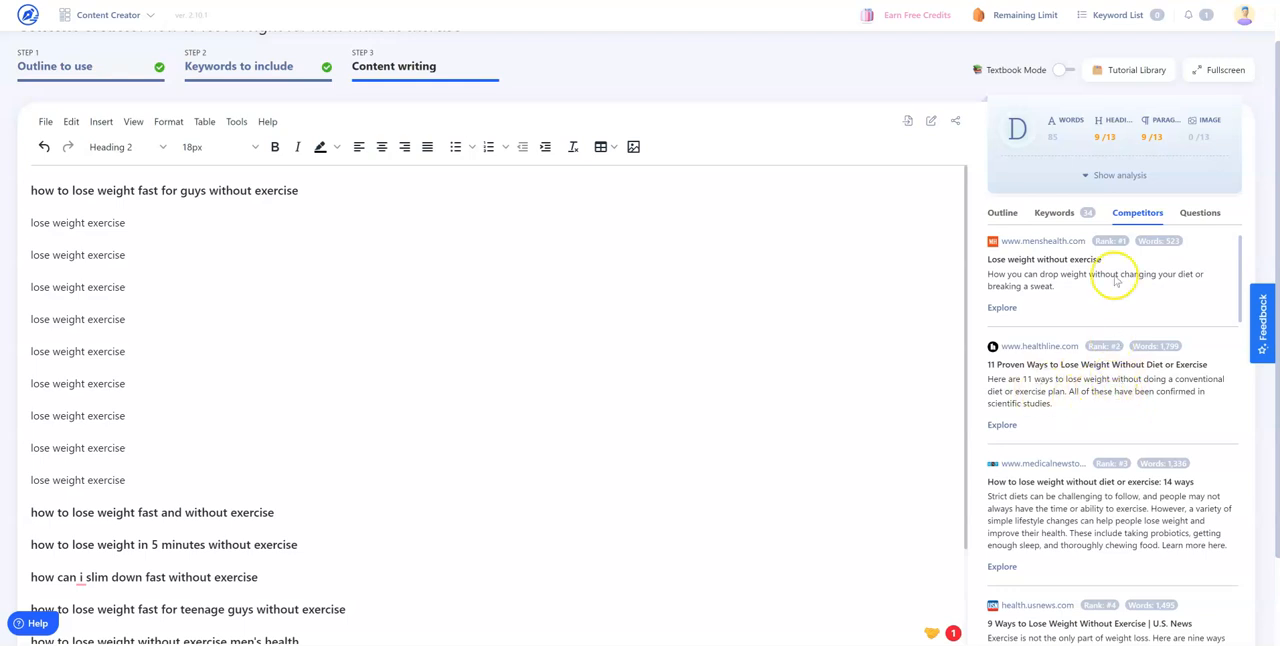
scroll(1119, 448, "down", 3)
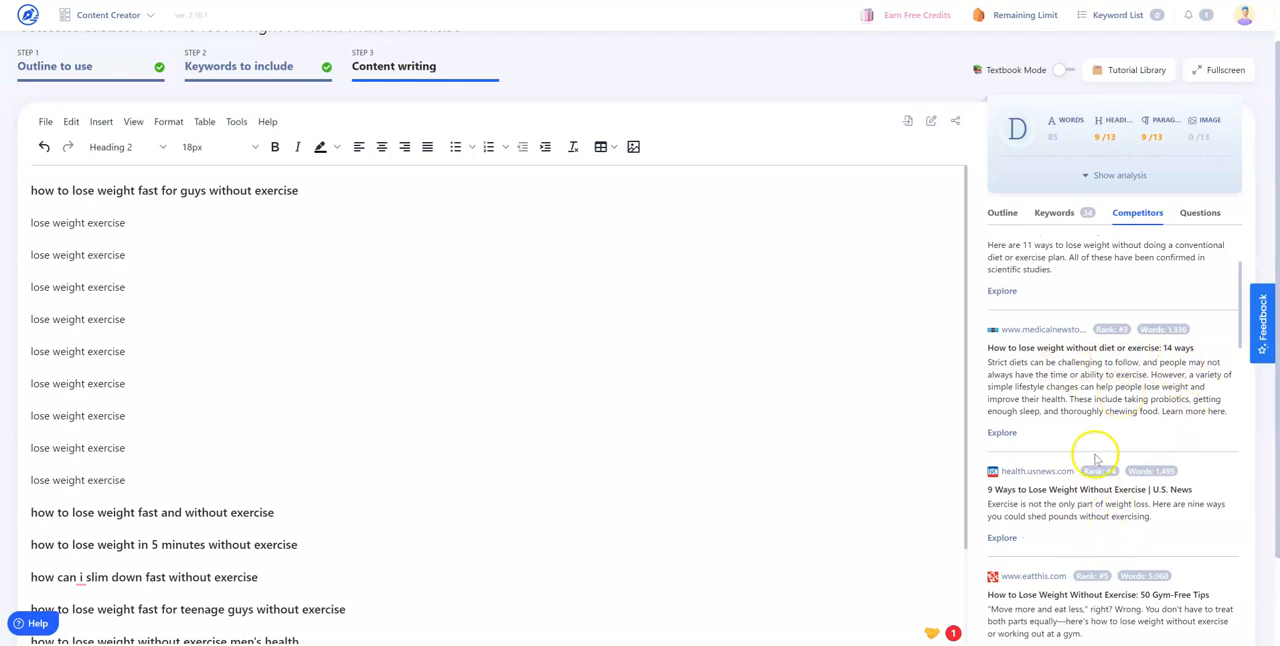
scroll(1095, 445, "up", 3)
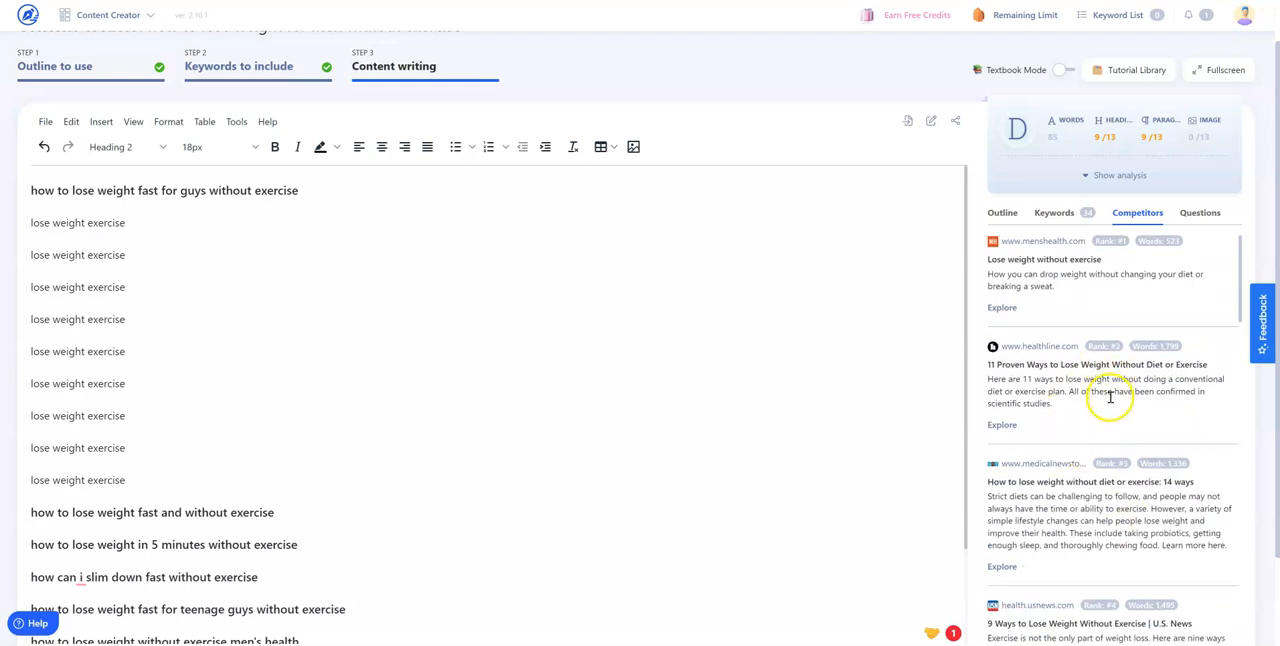
left_click(1200, 212)
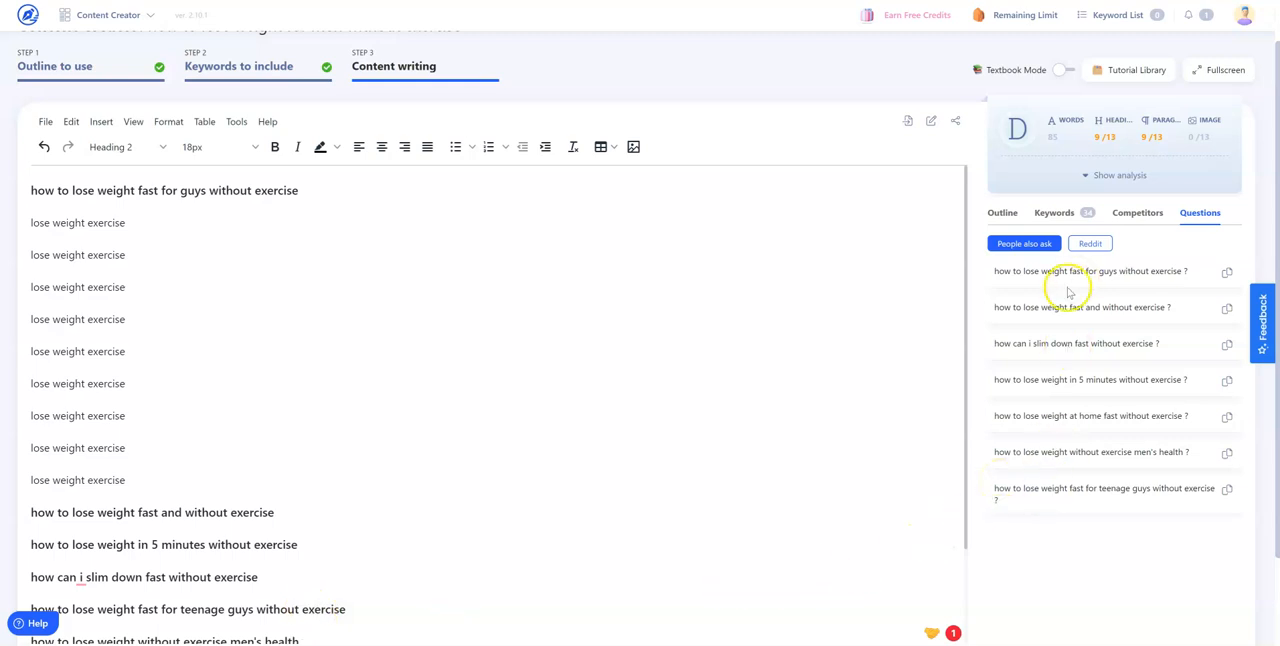
scroll(686, 368, "down", 1)
scroll(684, 370, "up", 1)
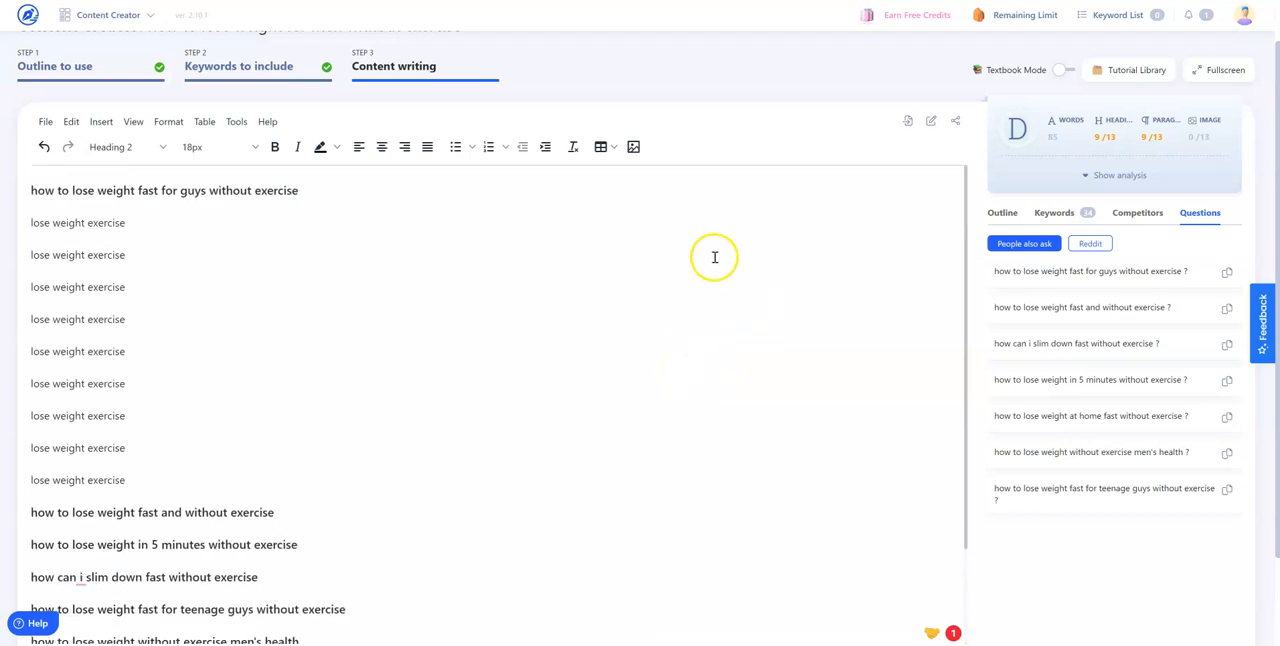
Create a Plagiarism Checker project titled "test" with the copied leaf blower article text and start the check
left_click(28, 14)
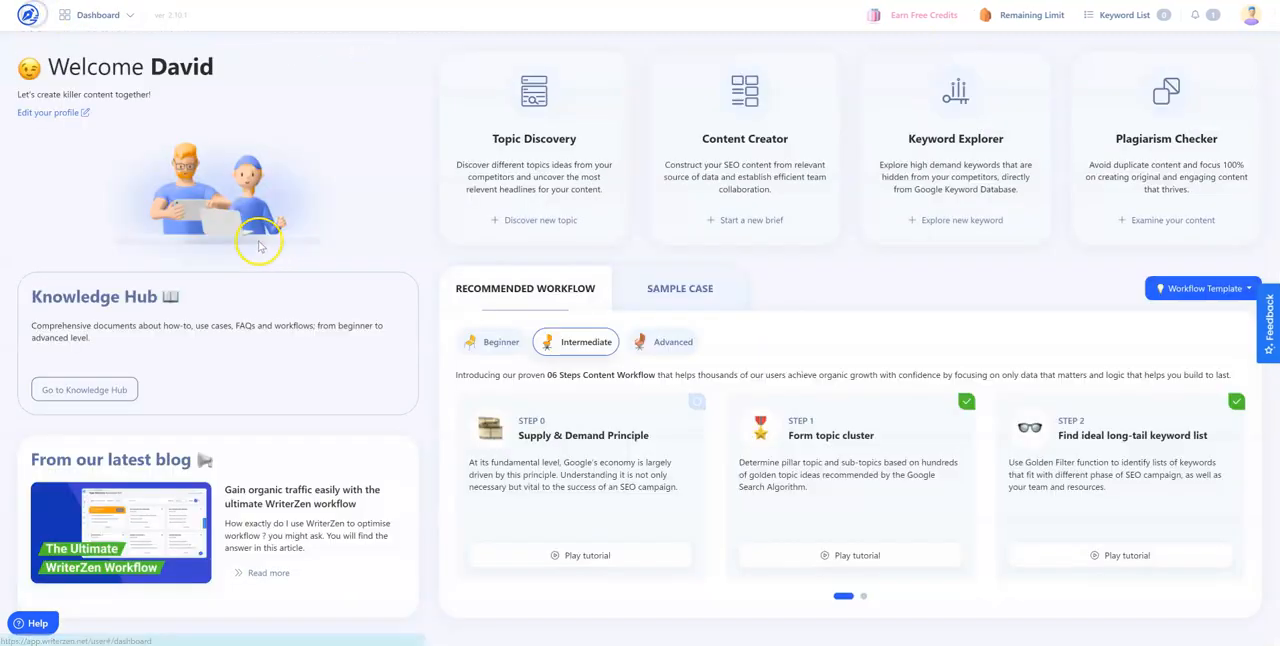
left_click(1178, 222)
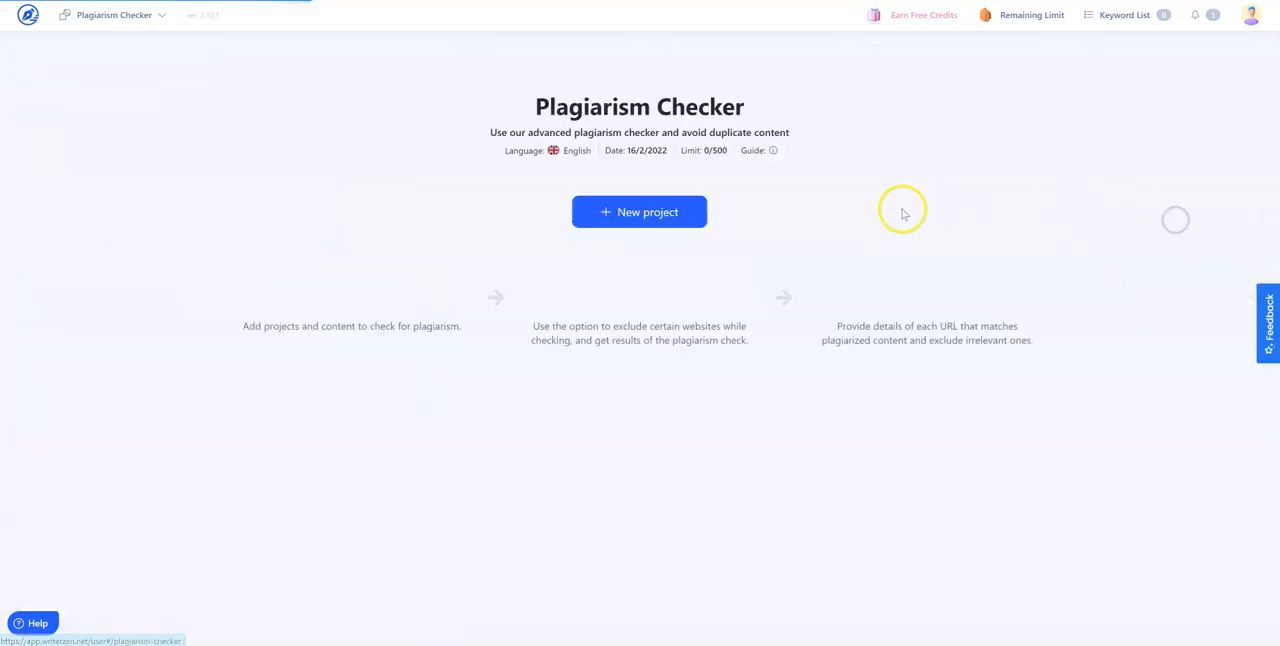
left_click(665, 220)
left_click(603, 294)
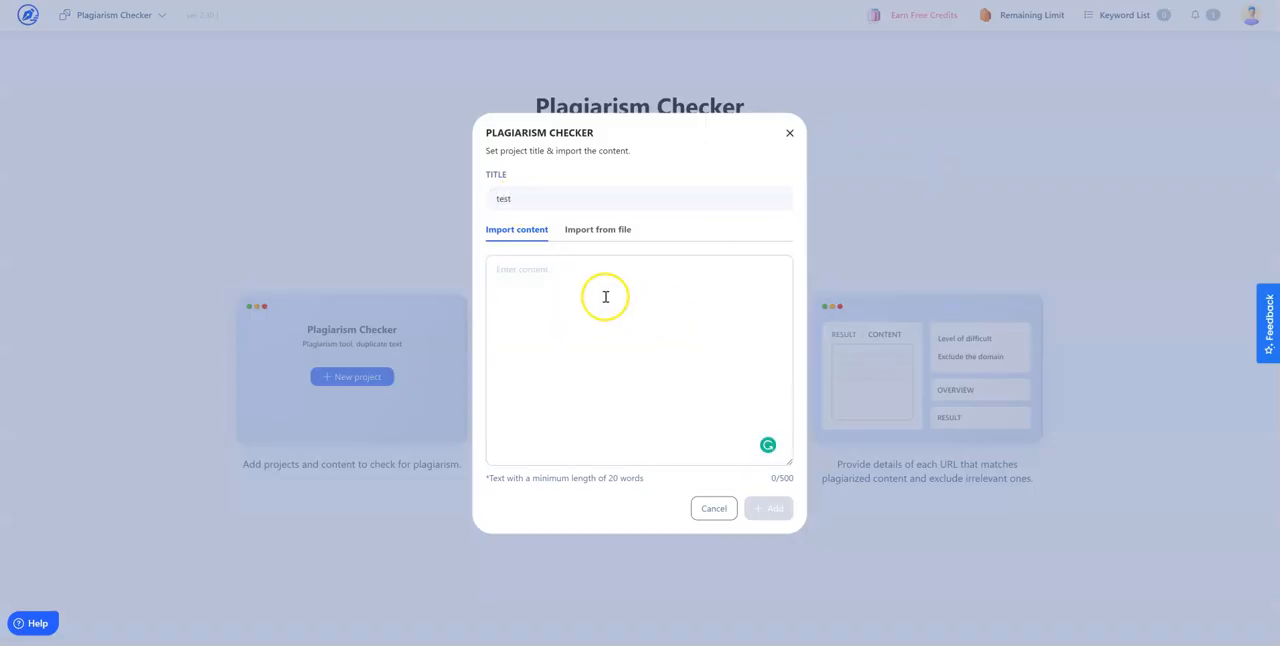
key("ctrl+v")
left_click_drag(688, 459, 470, 446)
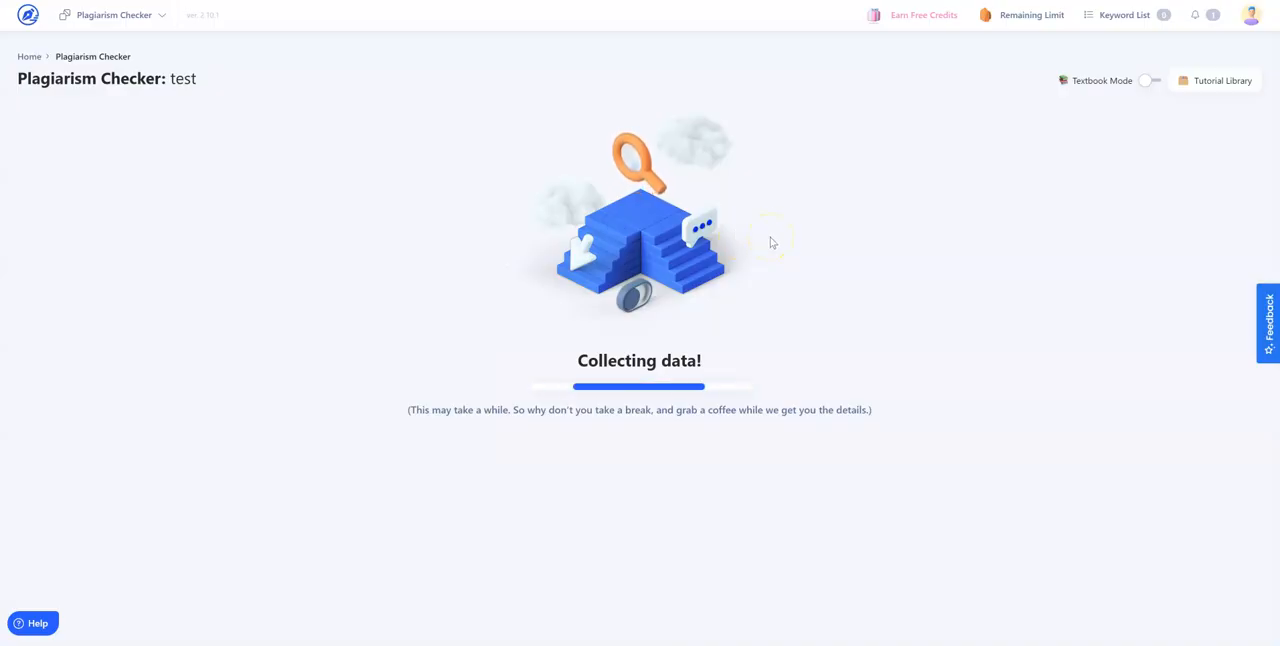
left_click(767, 242)
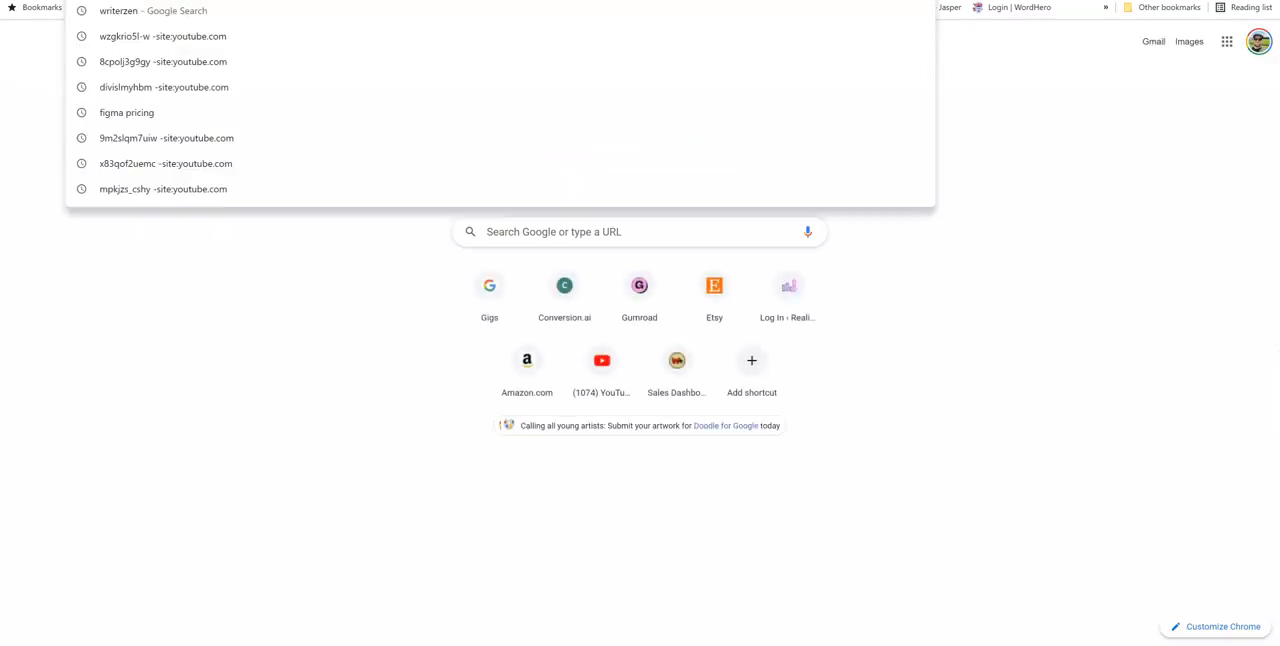
Switch to Copyscape, run a Premium Search on the same leaf blower text and review the matching pages
type("copyscape")
key("Return")
key("ctrl+v")
left_click_drag(736, 272, 493, 268)
key("BackSpace")
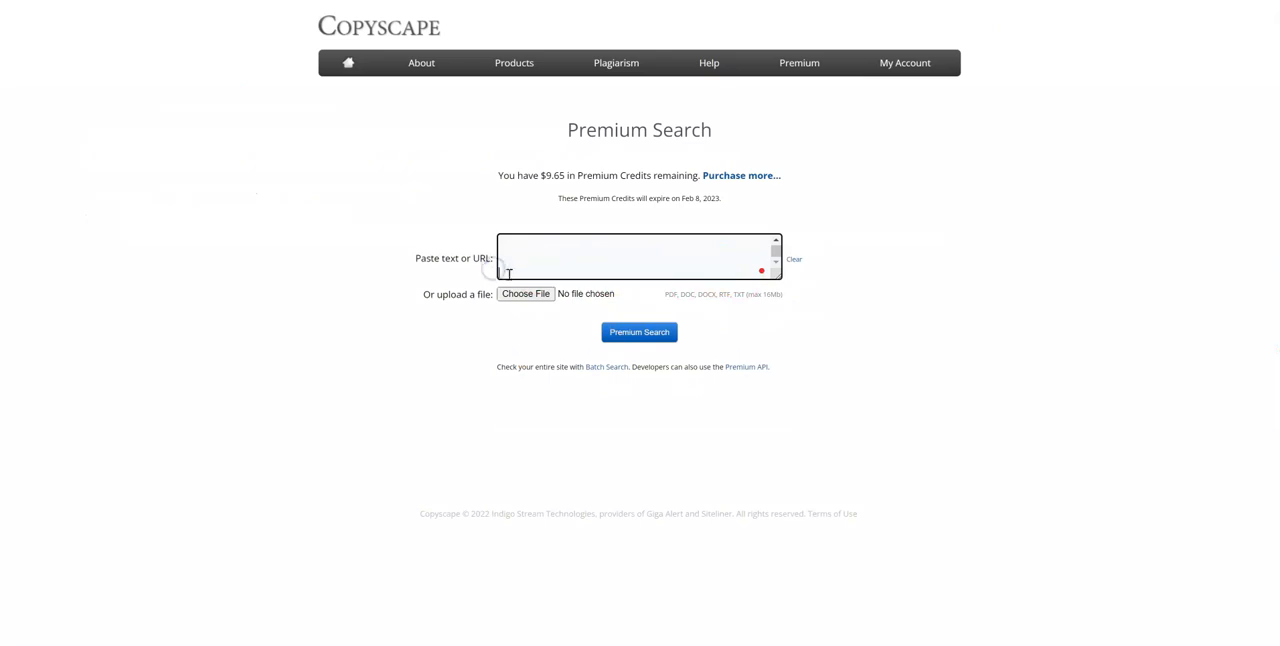
scroll(637, 266, "up", 2)
scroll(637, 266, "up", 5)
left_click(639, 332)
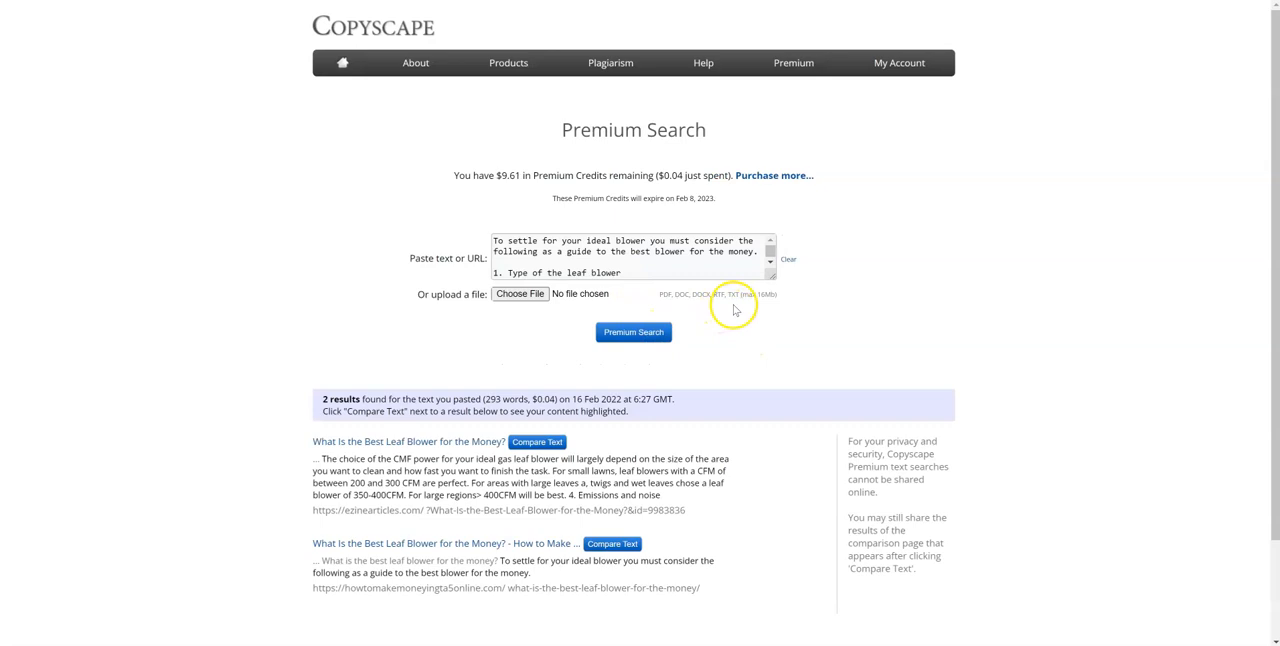
scroll(386, 500, "down", 2)
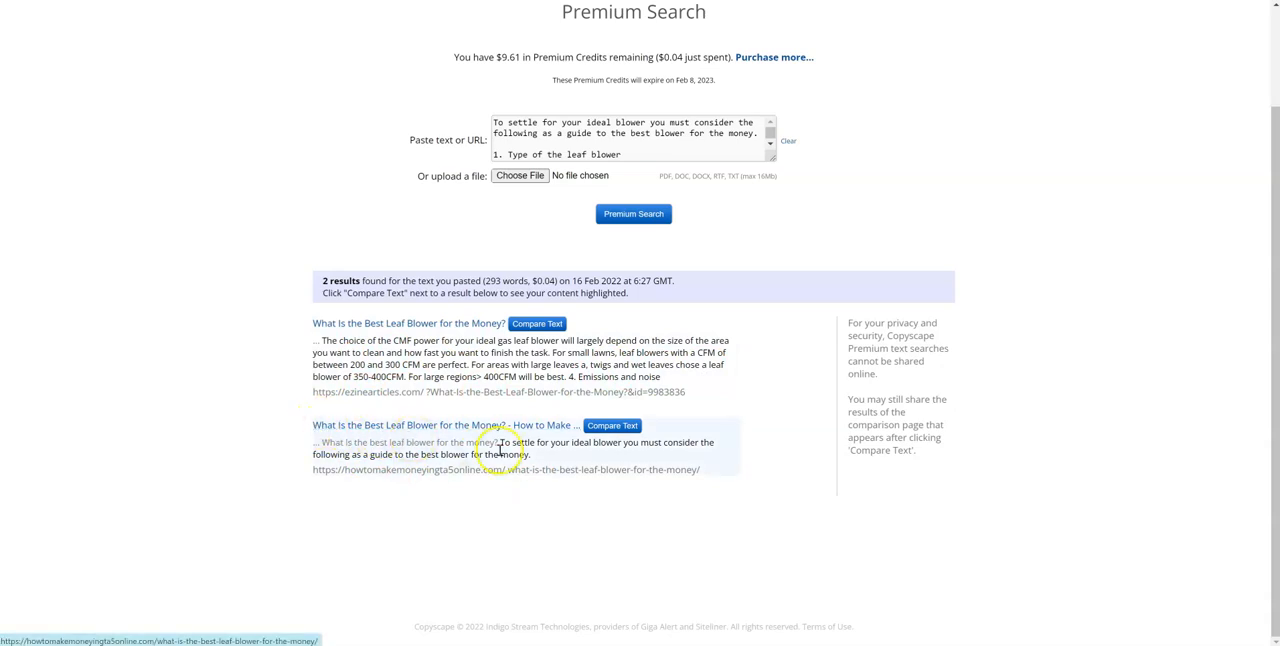
scroll(614, 471, "up", 2)
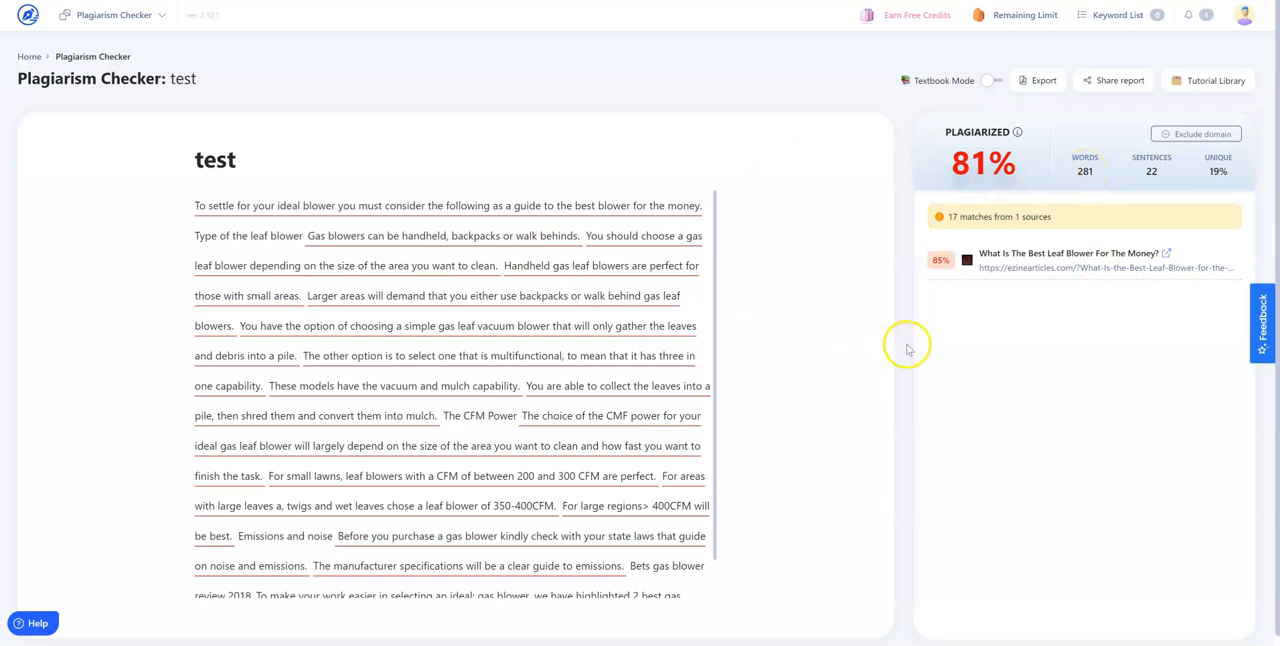
Inspect the source matches for the "For large regions" and "You have the option of choosing" sentences in WriterZen's plagiarism report
scroll(798, 410, "down", 1)
scroll(651, 434, "down", 1)
left_click(596, 452)
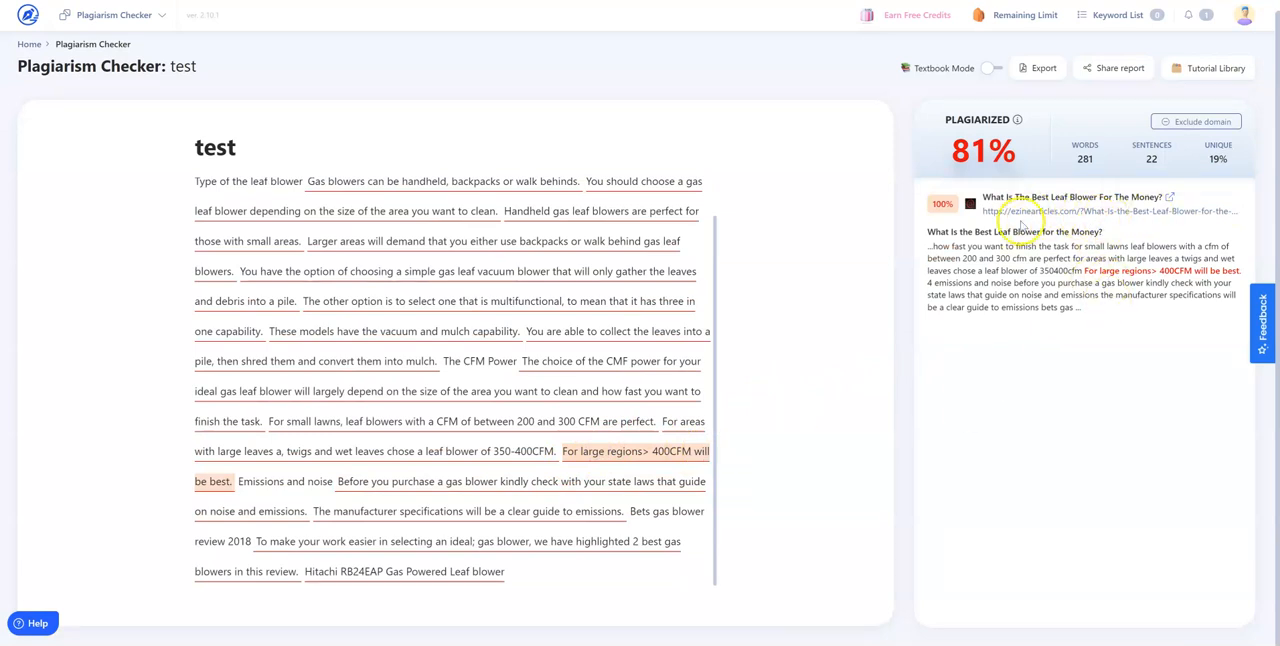
left_click(580, 275)
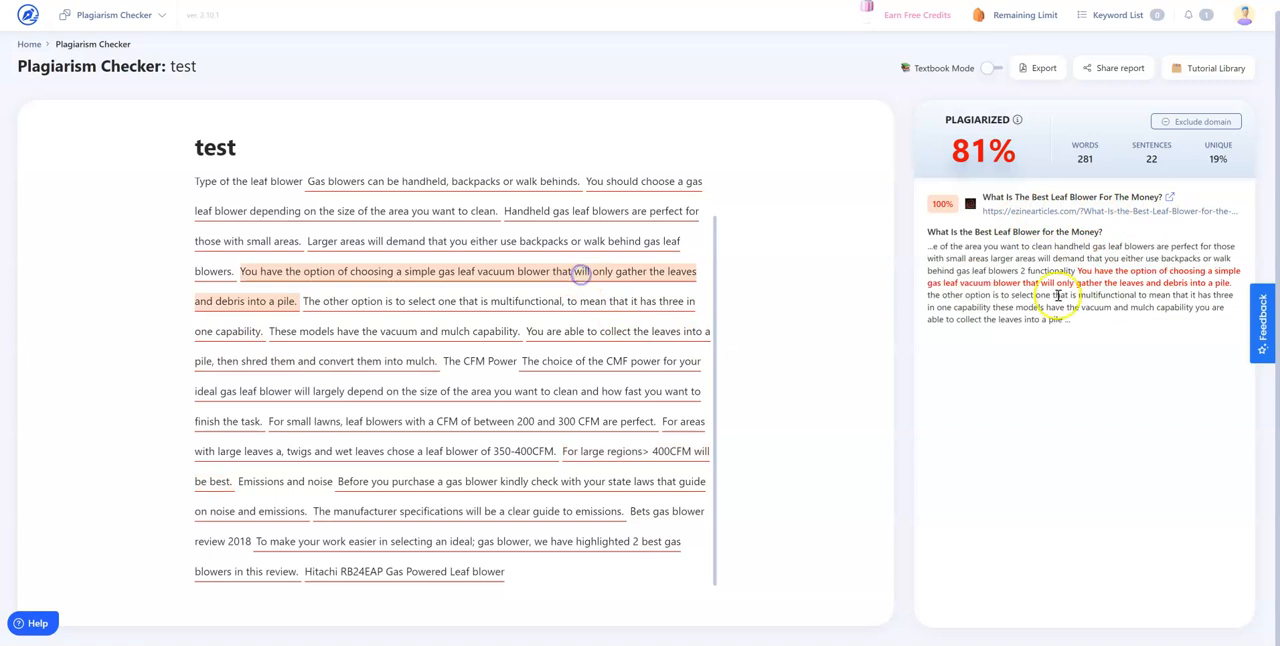
left_click(794, 240)
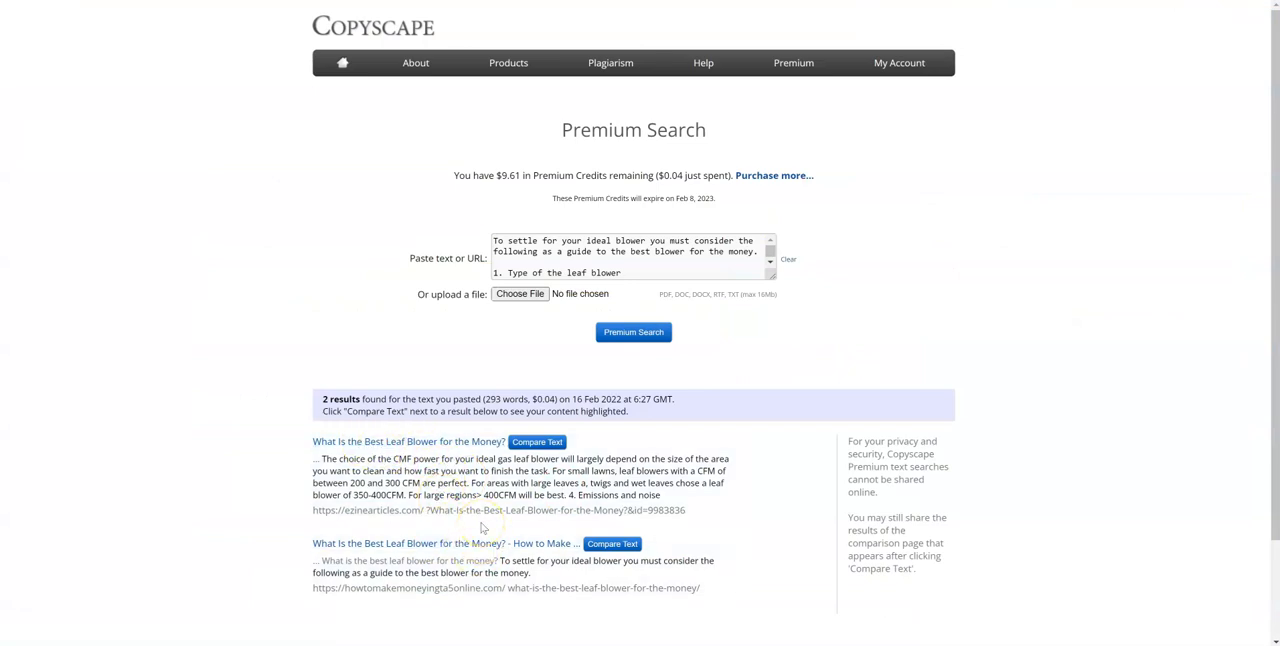
Compare the pasted text with Copyscape's ezinearticles.com match, and return to the WriterZen dashboard
left_click(537, 442)
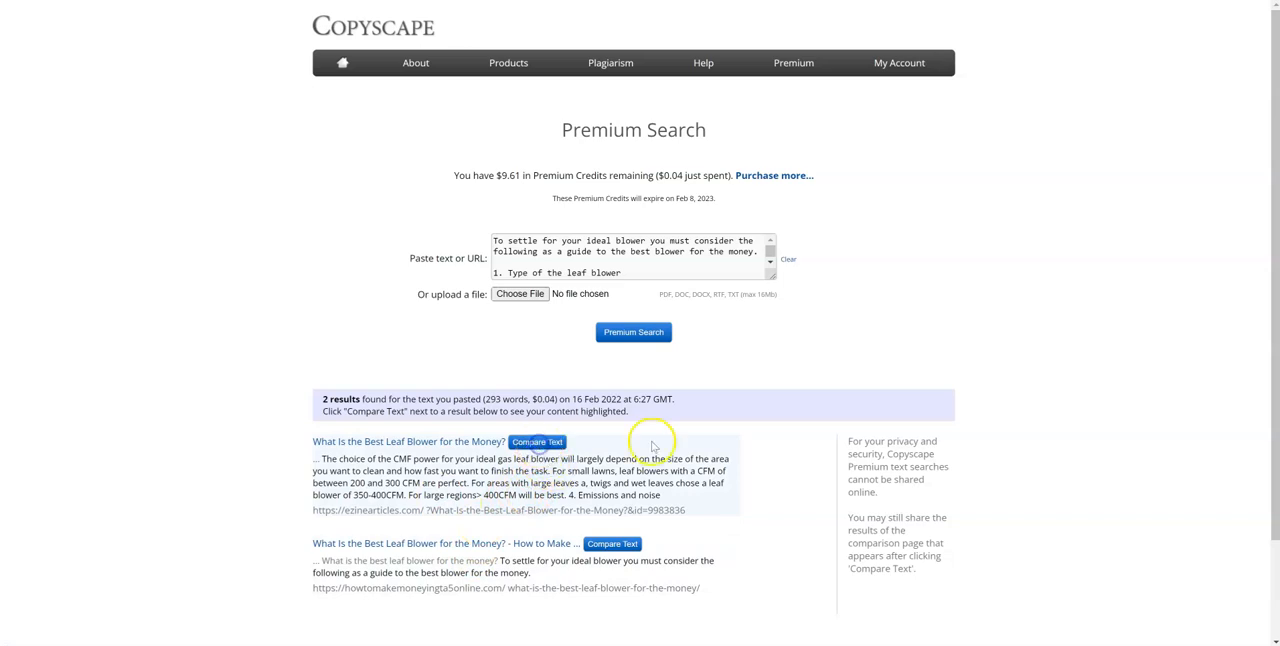
scroll(535, 210, "up", 2)
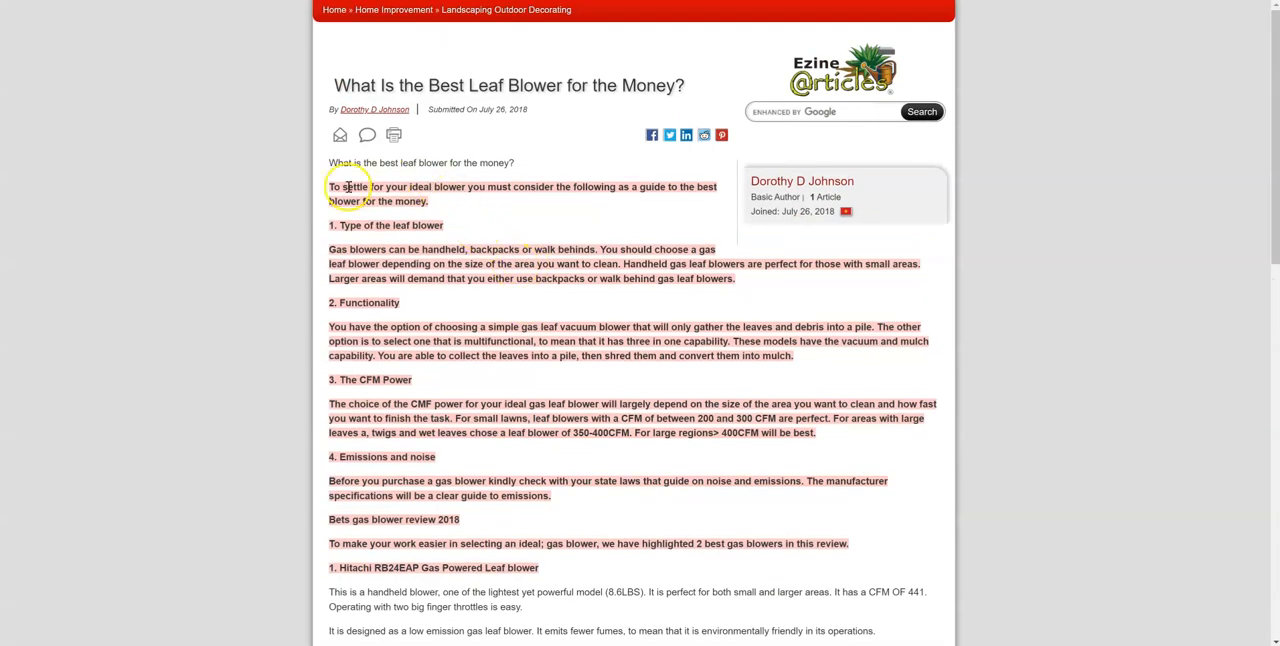
left_click_drag(330, 188, 619, 562)
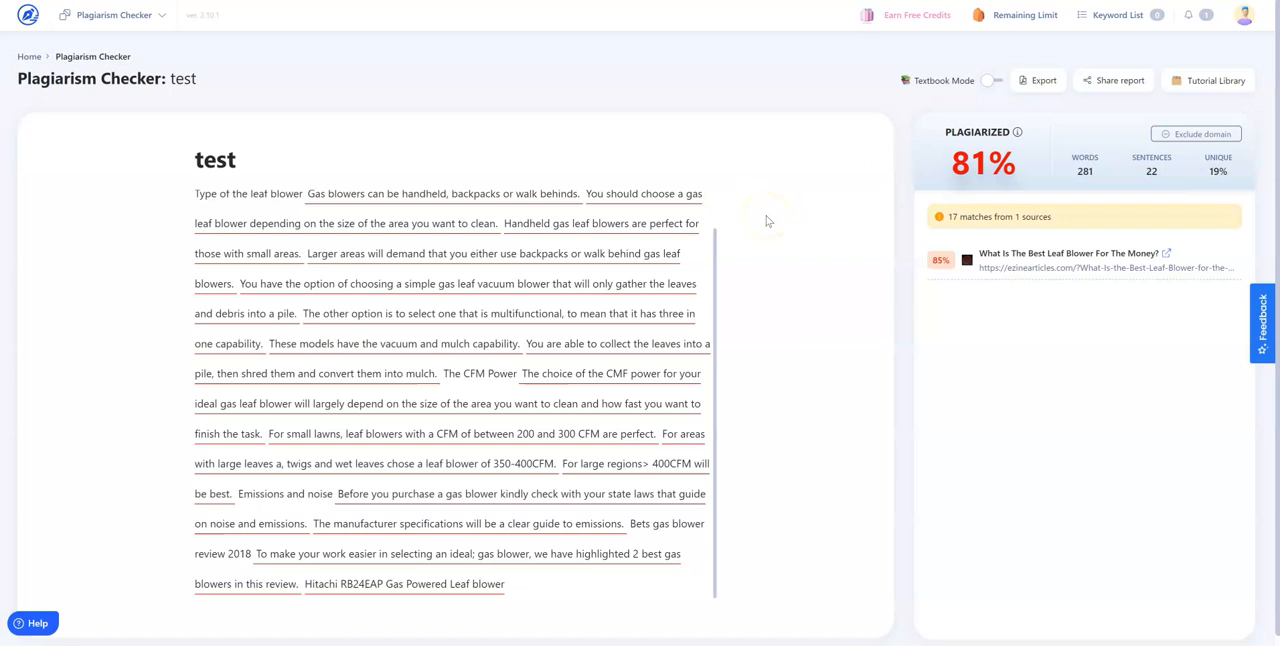
left_click(28, 15)
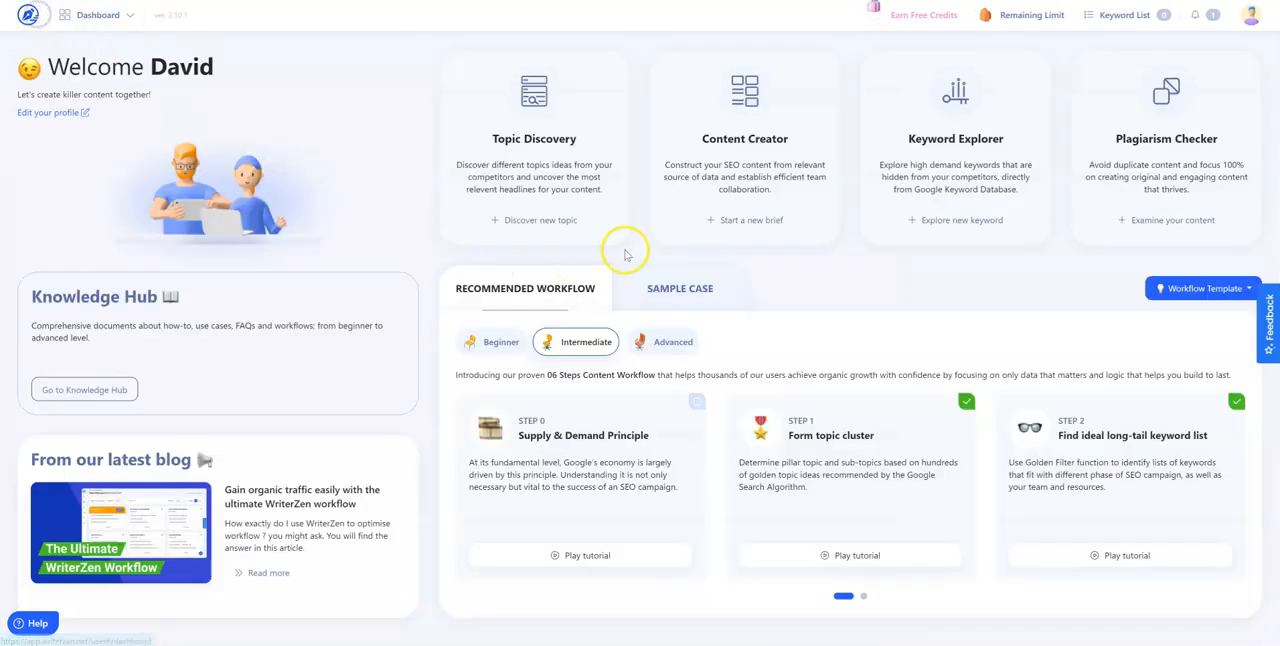